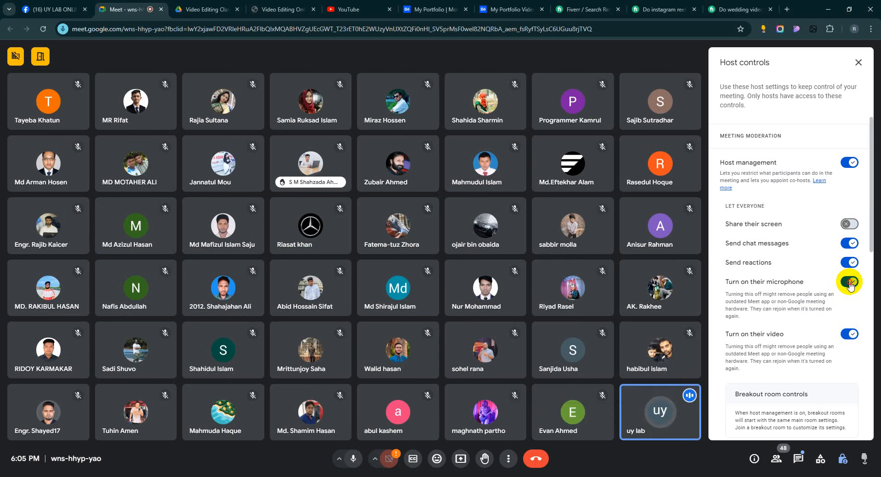
Step: Disallow participants from turning on their microphones and present the entire screen with annotation stopped
left_click(850, 284)
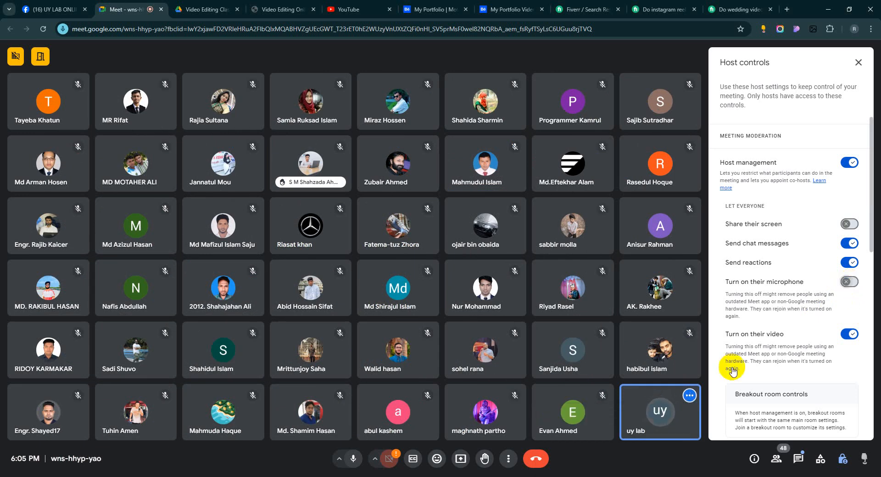
left_click(461, 459)
left_click(522, 80)
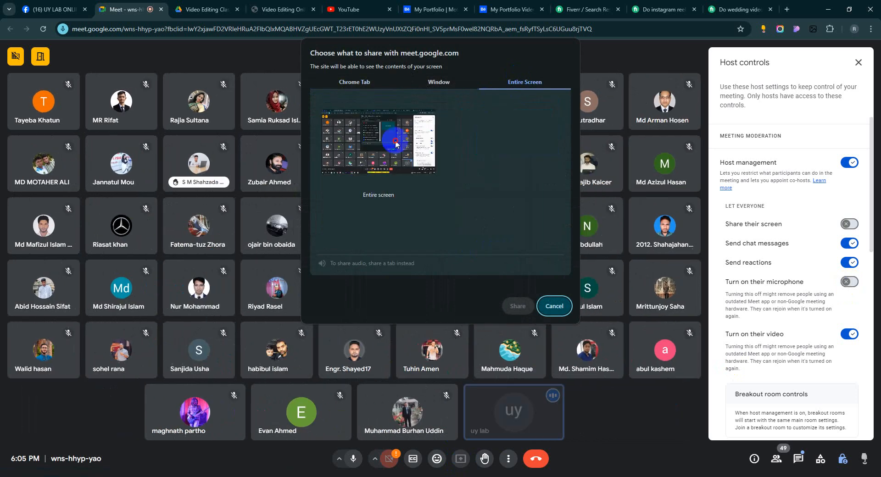
left_click(396, 144)
left_click(516, 305)
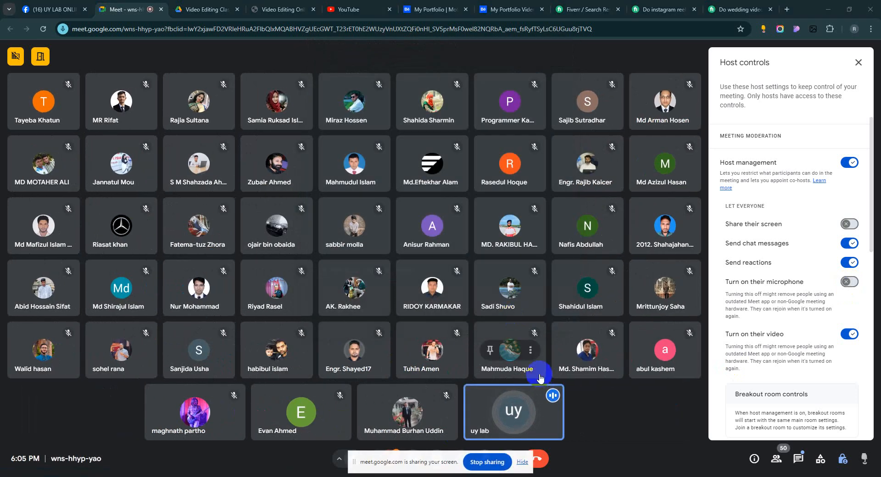
left_click(523, 463)
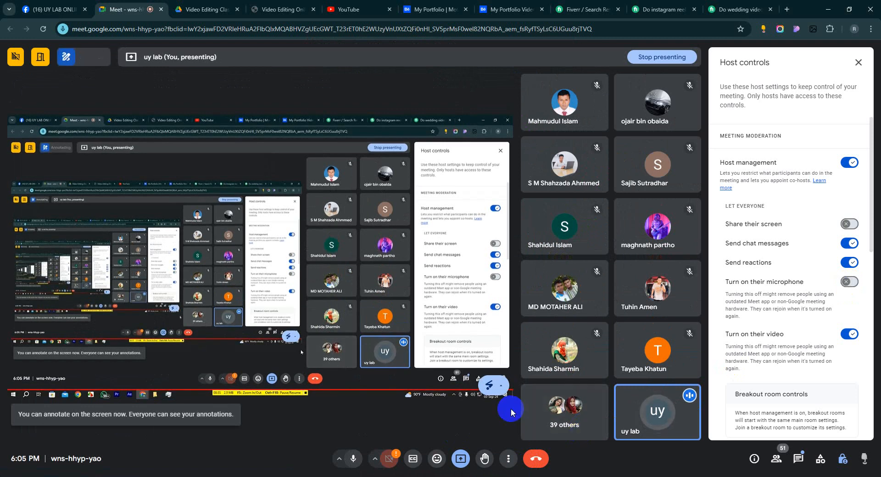
left_click(501, 386)
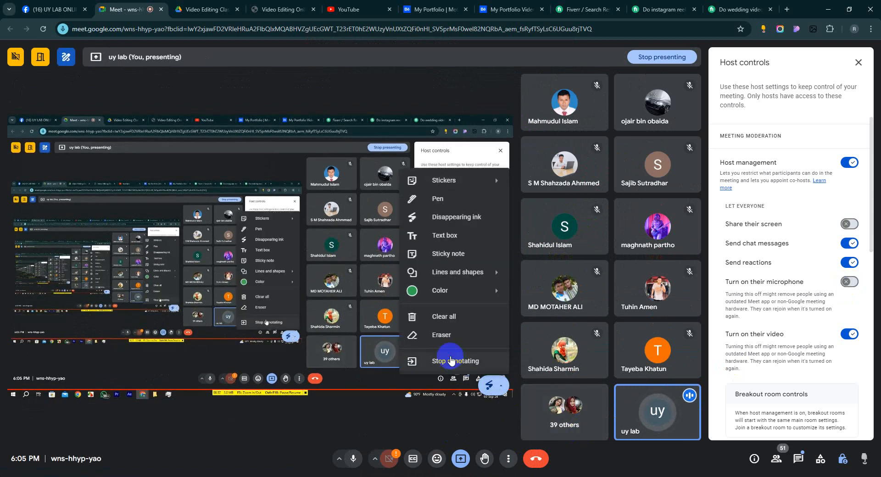
left_click(450, 359)
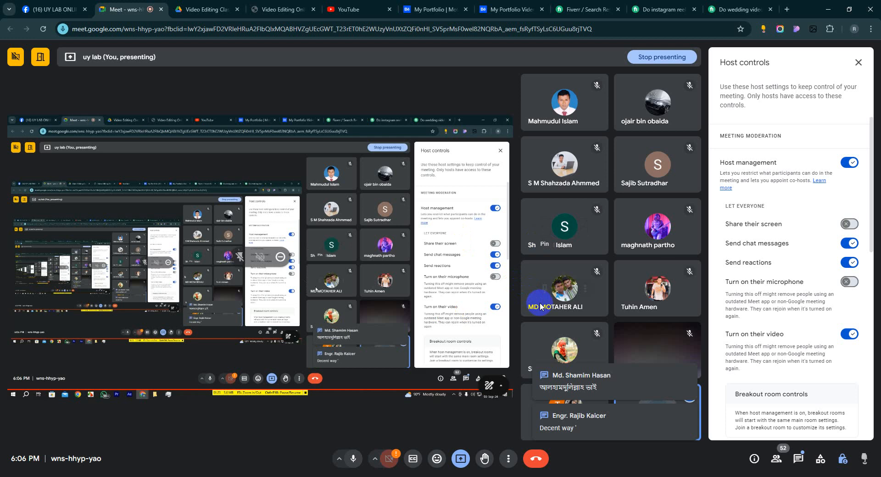
Step: Disallow participants from turning on their video and allow them to turn on their microphones
left_click(852, 337)
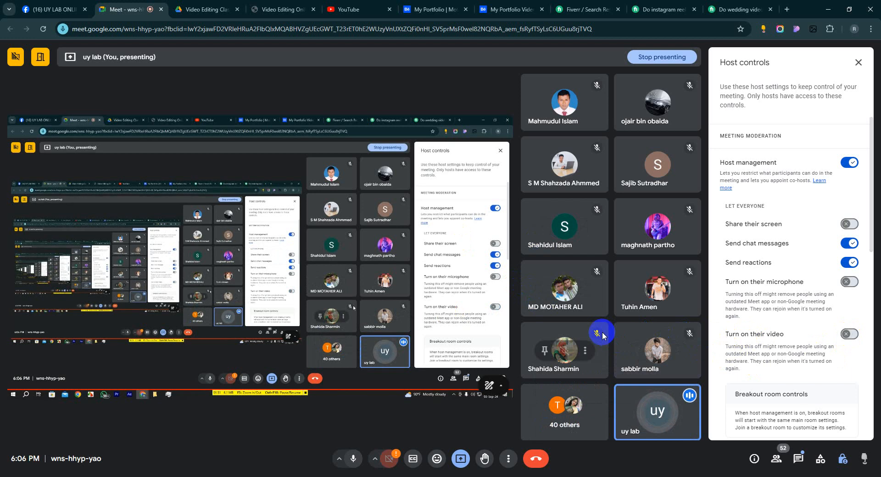
left_click(850, 281)
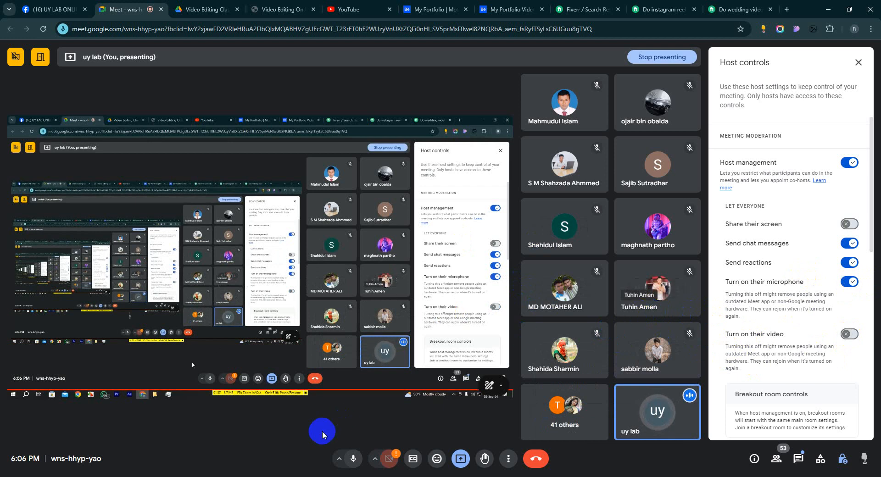
Step: Switch to Premiere Pro, place 0709.mov on tracks V1 and A1 well after the existing clip, and move the playhead onto it
left_click(191, 476)
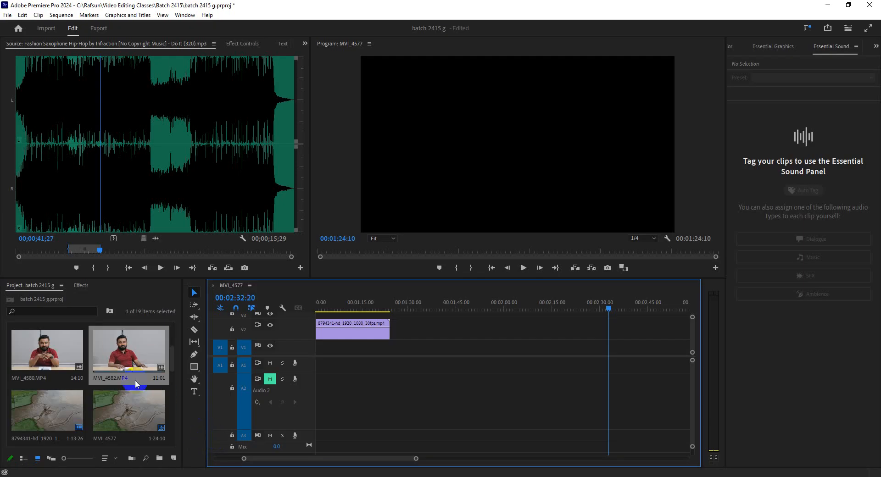
scroll(142, 413, "down", 5)
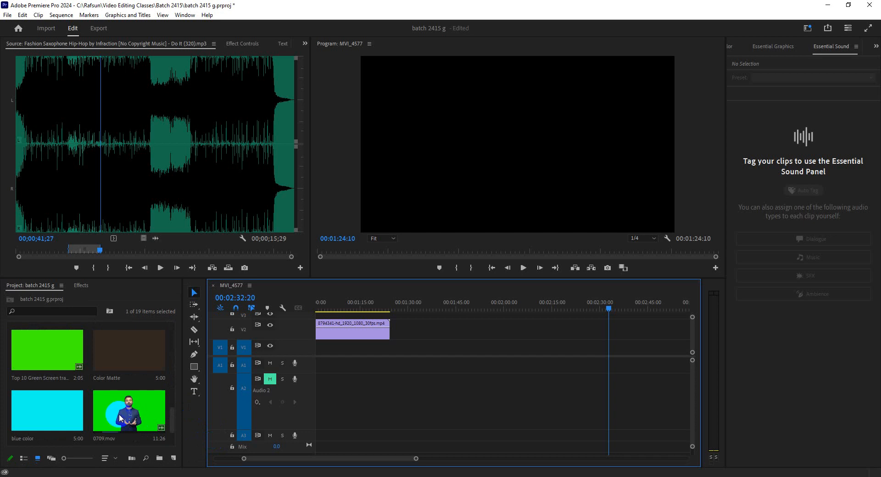
left_click_drag(133, 415, 565, 345)
left_click(587, 307)
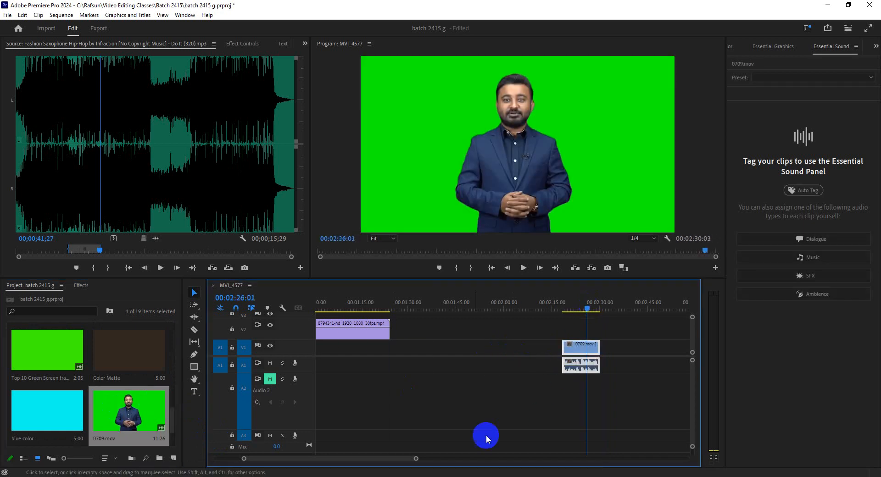
Step: Unmute audio track A2 and resize the audio tracks so that A1 is taller and A2 is shorter
left_click(270, 379)
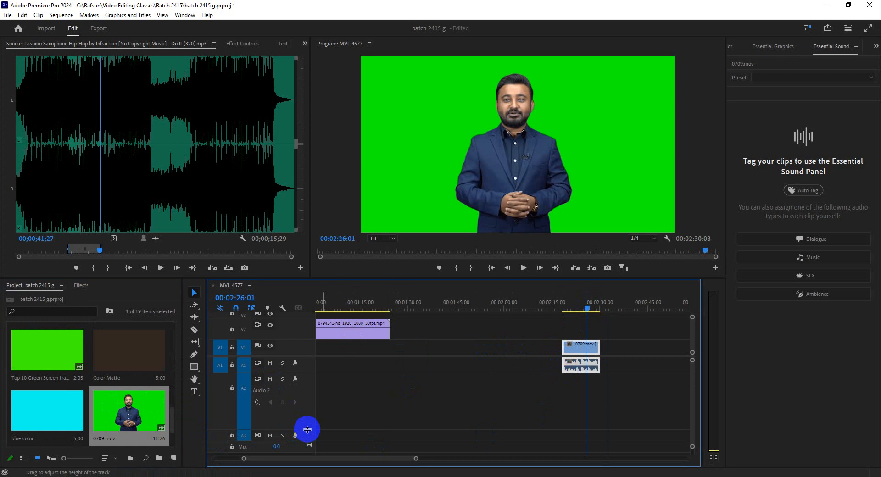
left_click_drag(304, 431, 306, 408)
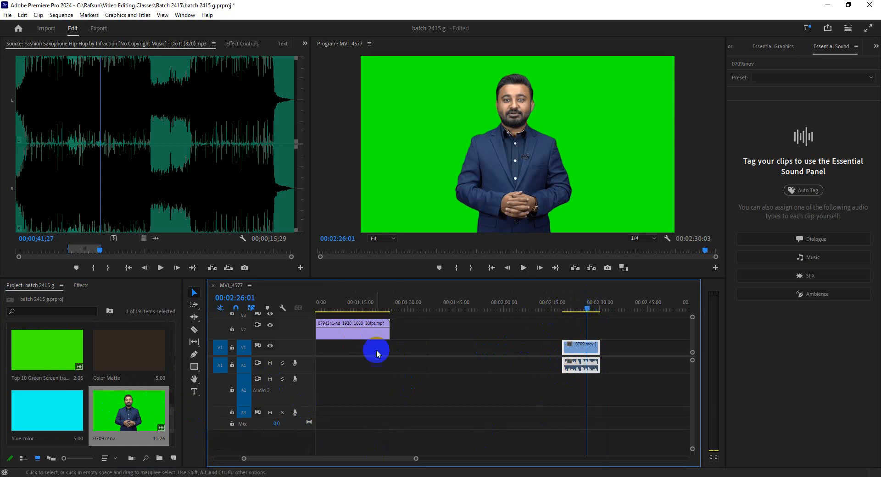
mouse_move(306, 406)
left_mouse_down()
mouse_move(306, 385)
mouse_move(309, 394)
left_mouse_up()
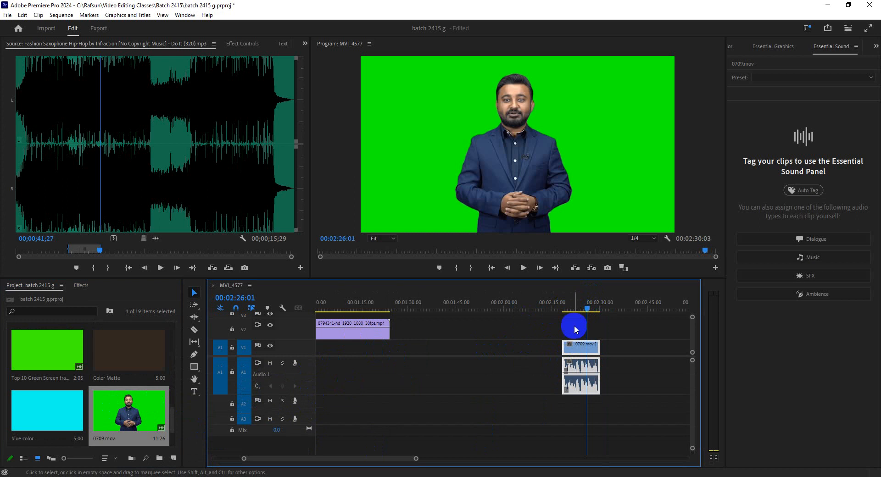
mouse_move(586, 307)
left_mouse_down()
mouse_move(579, 311)
mouse_move(586, 308)
left_mouse_up()
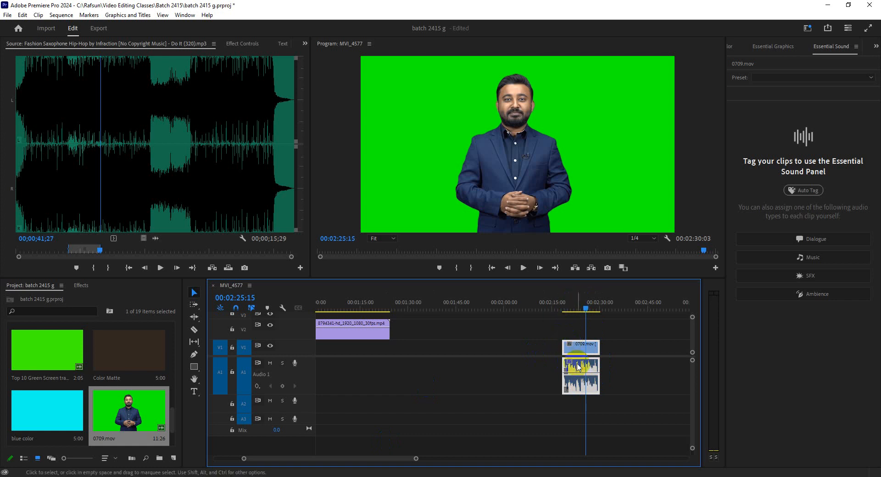
left_click_drag(416, 459, 397, 456)
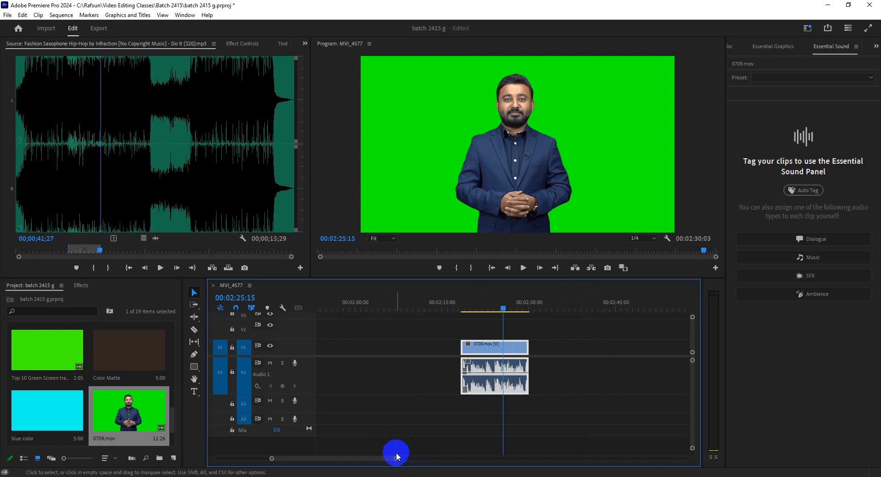
Step: Close the Essential Sound panel and reopen it beside Essential Graphics
left_click(856, 46)
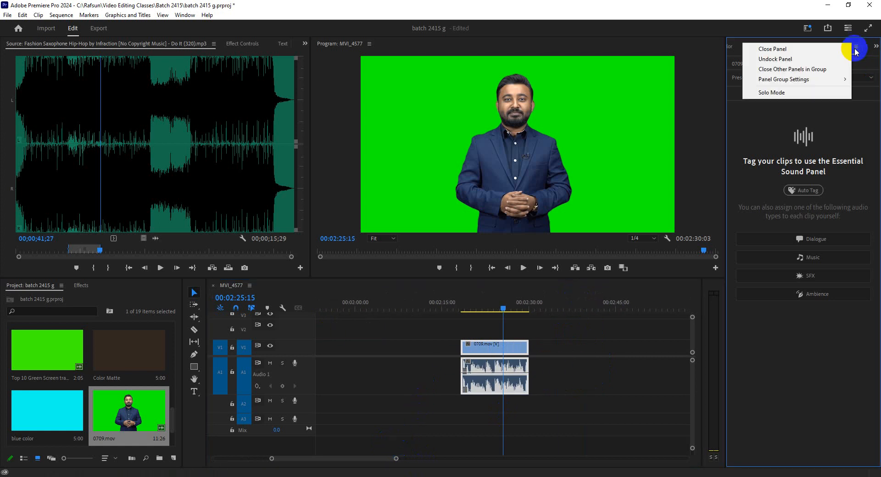
left_click(813, 50)
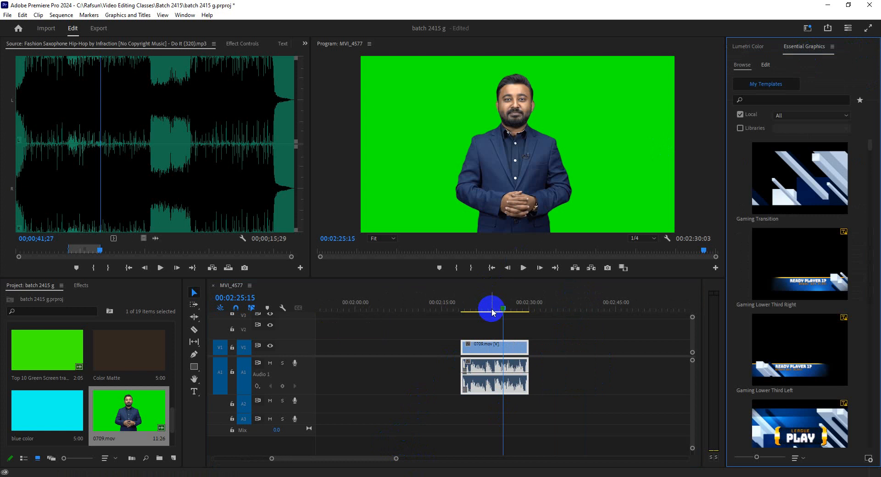
left_click(185, 15)
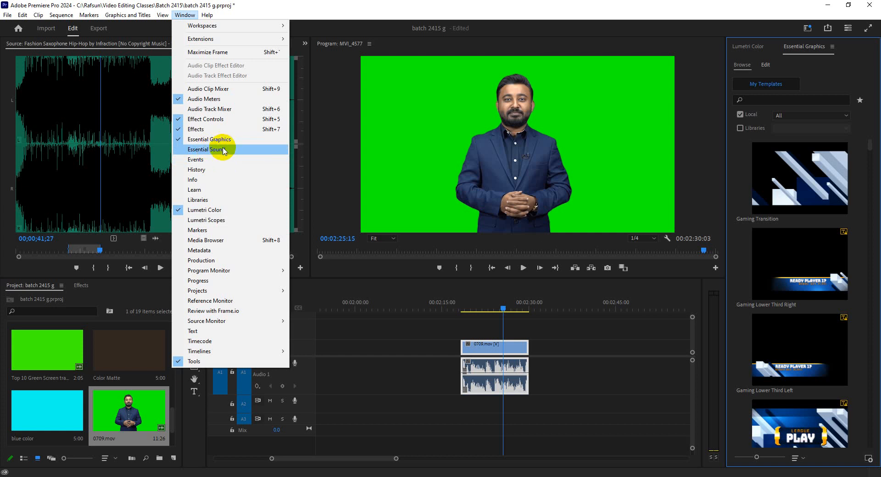
left_click(223, 150)
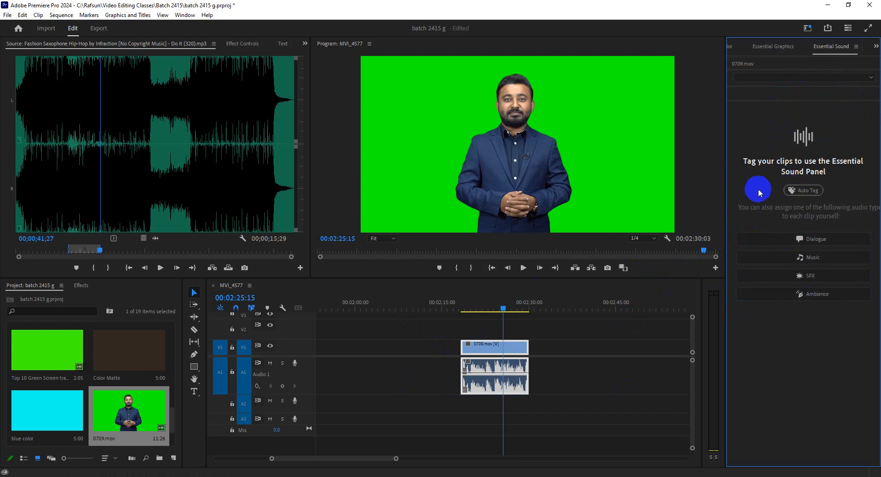
left_click(185, 14)
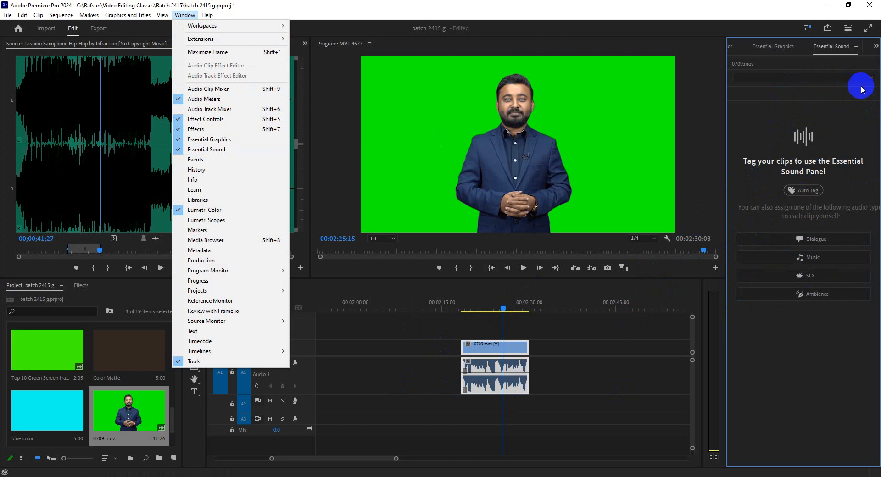
left_click(836, 121)
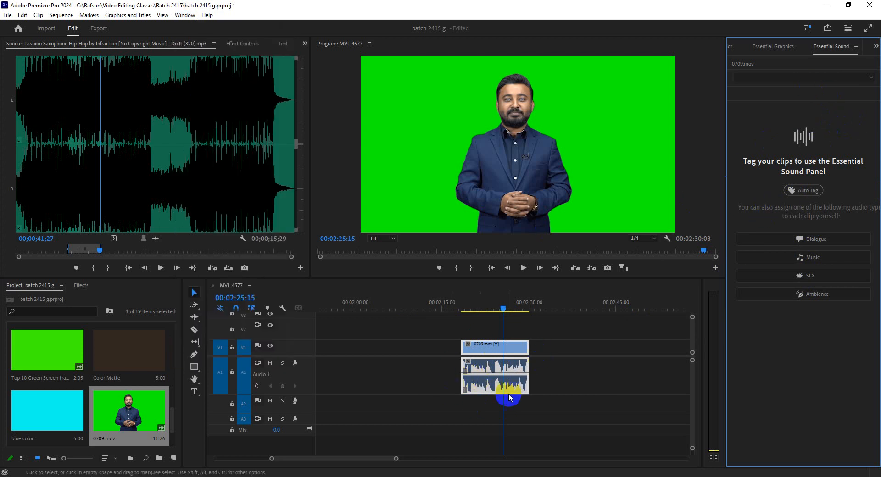
left_click(491, 392)
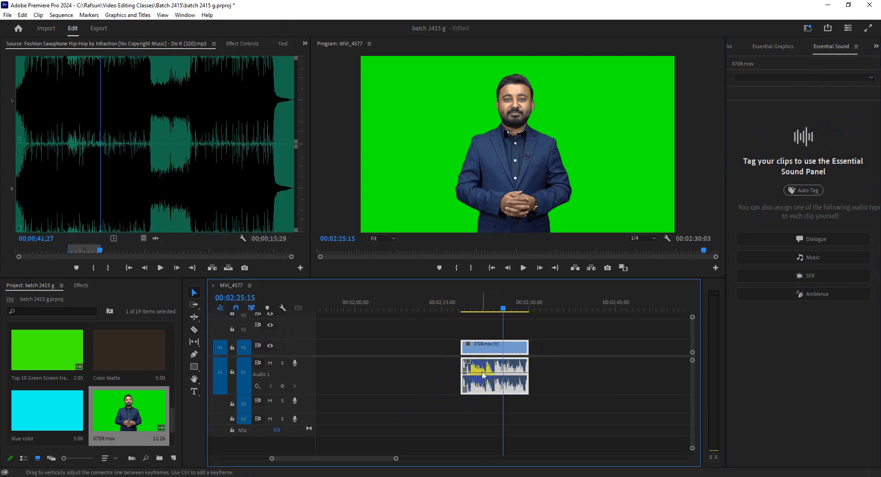
Step: Mark MVI_4582.MP4 from 00:00:01:11 to 00:00:05:19 and place that section on V1 and A1 after 0709.mov
scroll(134, 419, "up", 4)
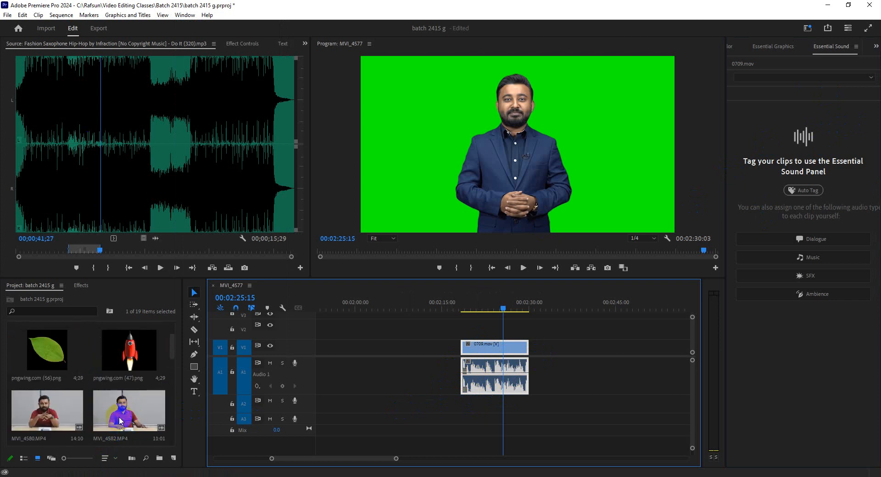
left_click_drag(124, 413, 117, 195)
mouse_move(39, 250)
left_mouse_down()
mouse_move(65, 251)
mouse_move(49, 252)
left_mouse_up()
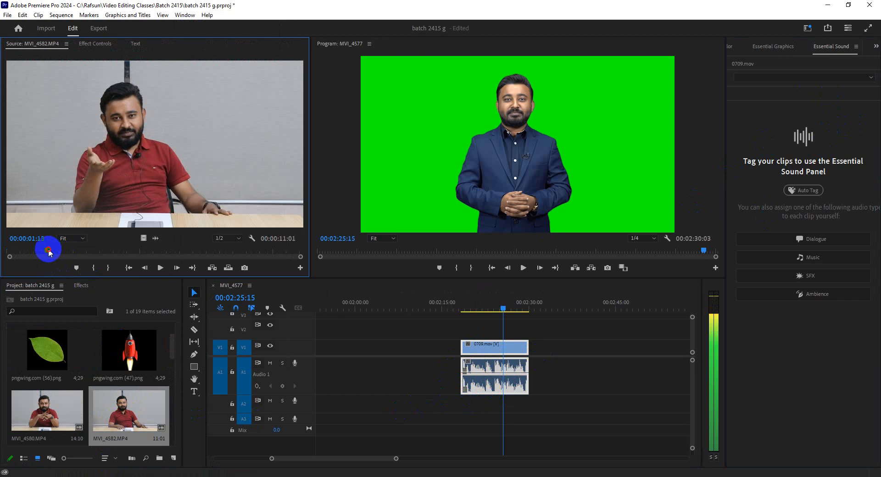
left_click(94, 268)
left_click(173, 252)
left_click_drag(174, 251, 556, 353)
left_click(108, 267)
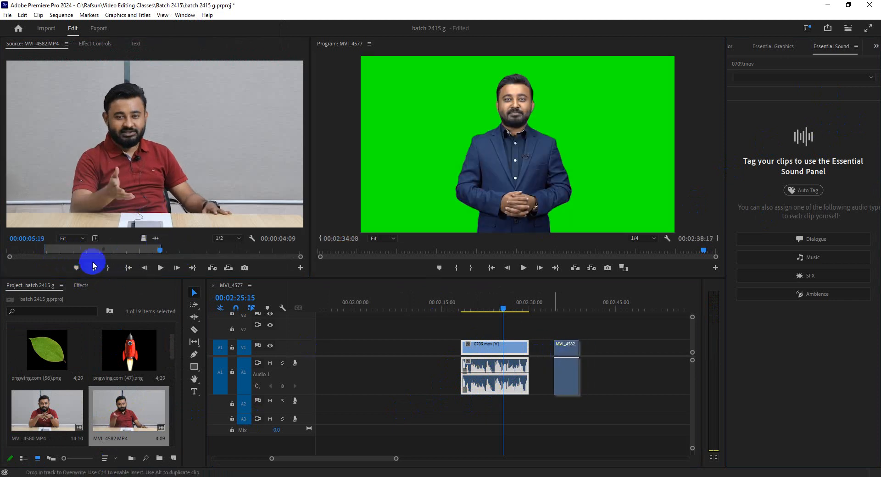
Step: Load MVI_4580.MP4 in the source monitor, move the MVI_4582 clip earlier to start at 00:02:31:19, and set the playhead to 00:02:27:10
double_click(73, 419)
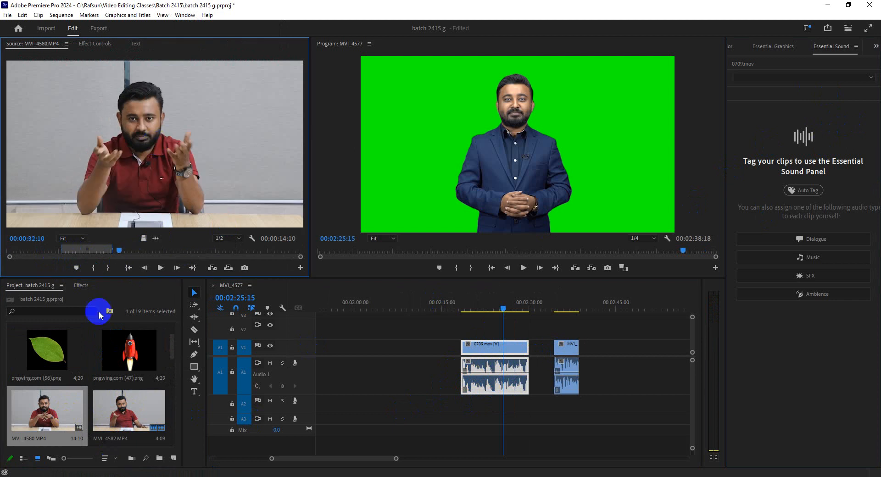
left_click_drag(568, 349, 552, 348)
left_click(523, 309)
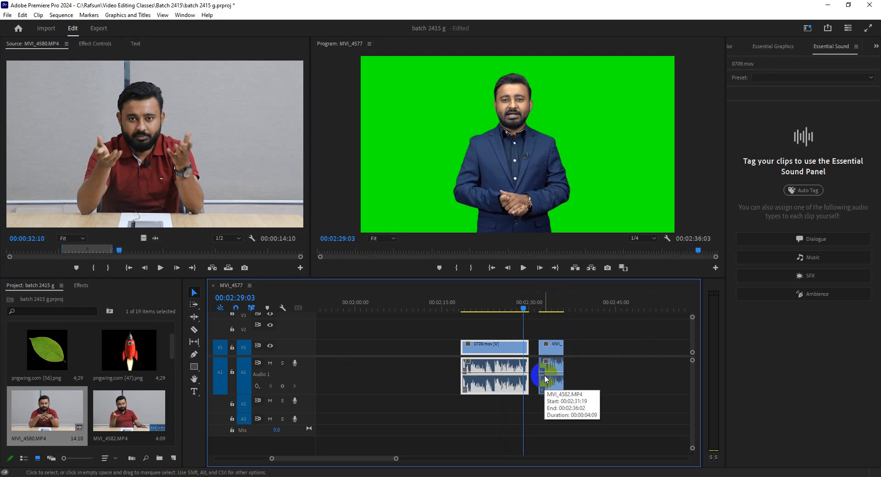
left_click_drag(507, 303, 497, 308)
left_click_drag(500, 311, 513, 309)
Step: Tag both timeline clips as Dialogue in Essential Sound and collapse the Repair, Clarity and Creative sections
left_click_drag(640, 339, 455, 393)
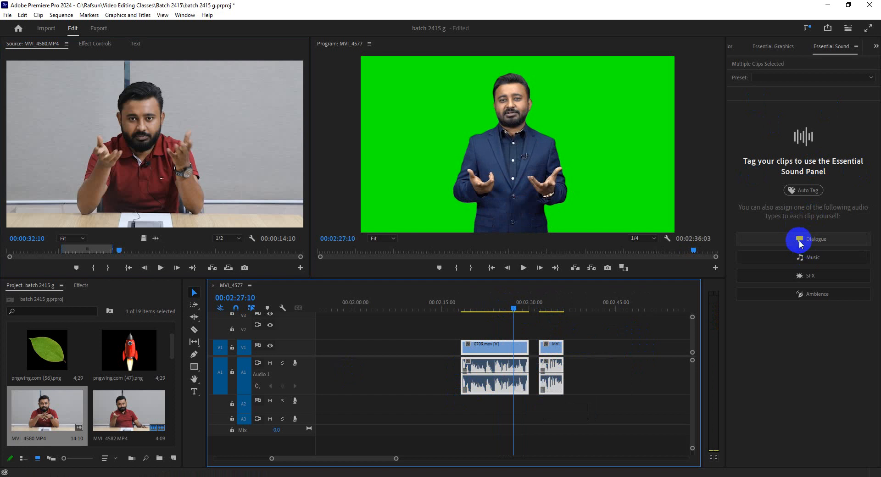
left_click(800, 241)
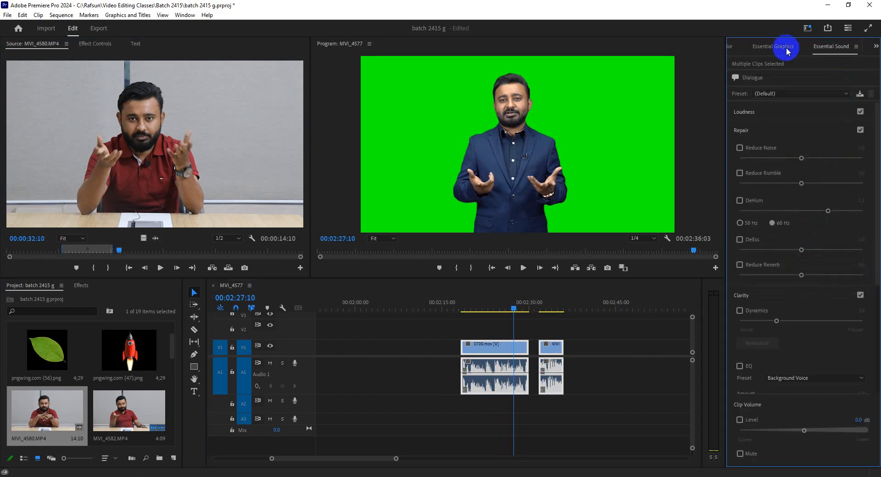
left_click(747, 130)
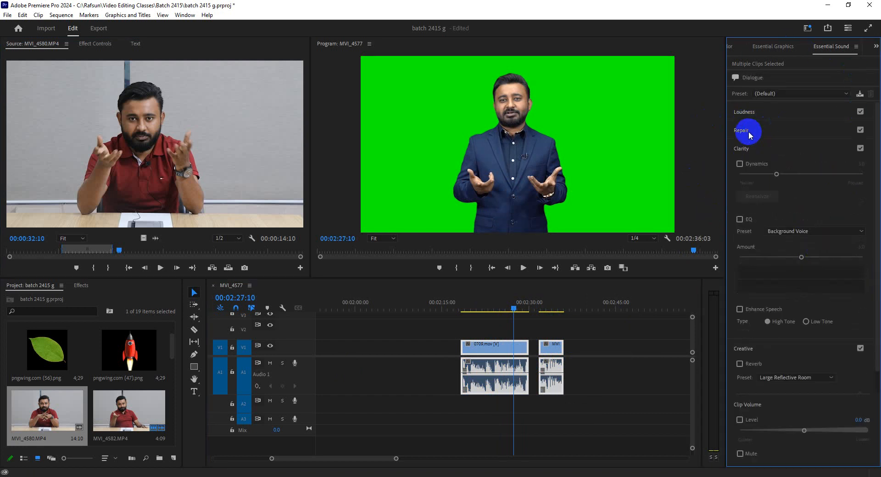
left_click(748, 145)
left_click(747, 167)
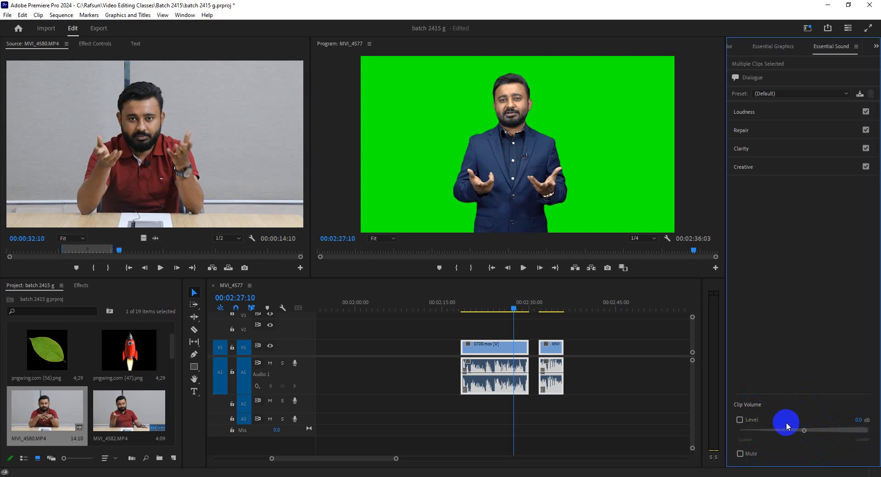
Step: Auto-match the loudness of the two selected dialogue clips
left_click(744, 112)
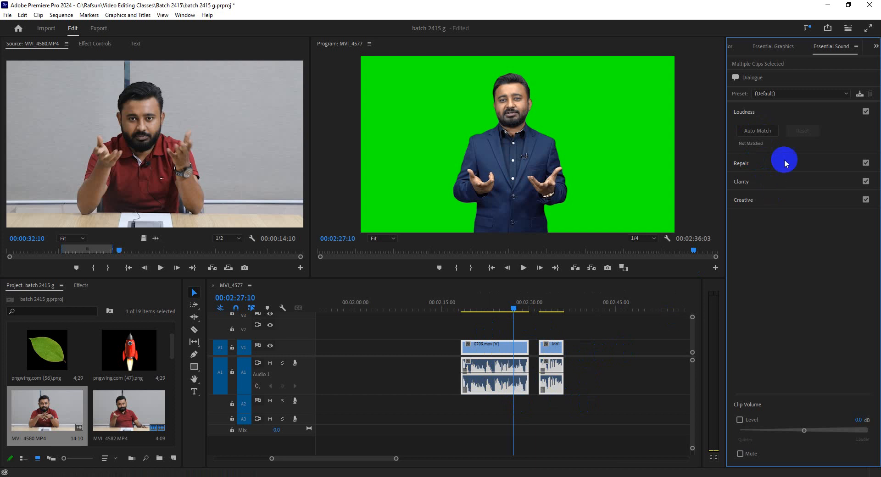
left_click(764, 130)
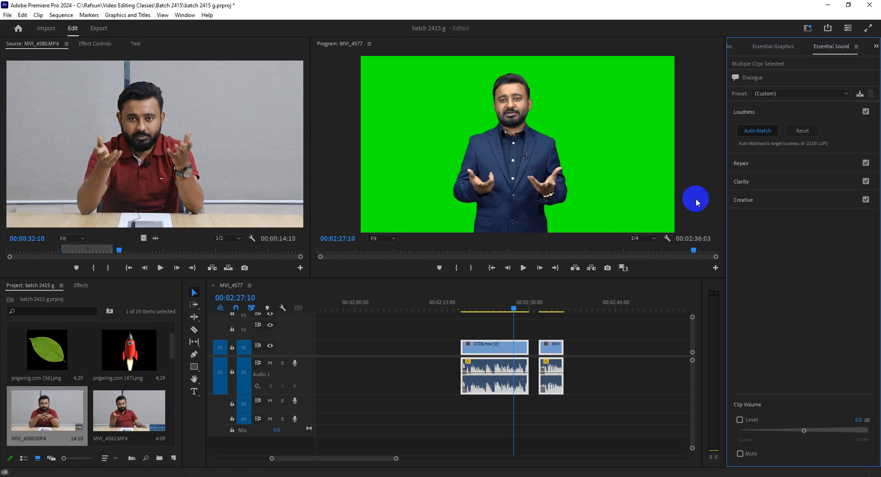
Step: Expand the Repair settings for the selected clips, check the class meeting in the browser, and return to Premiere Pro
left_click(758, 163)
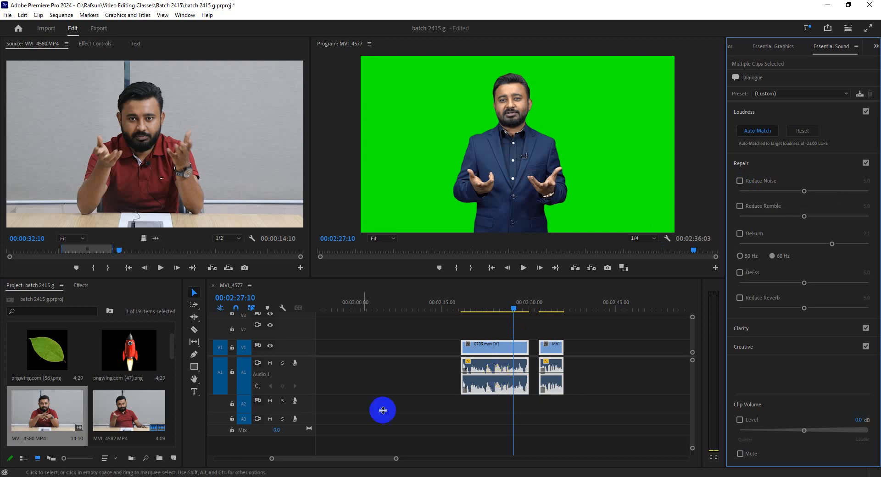
left_click(221, 452)
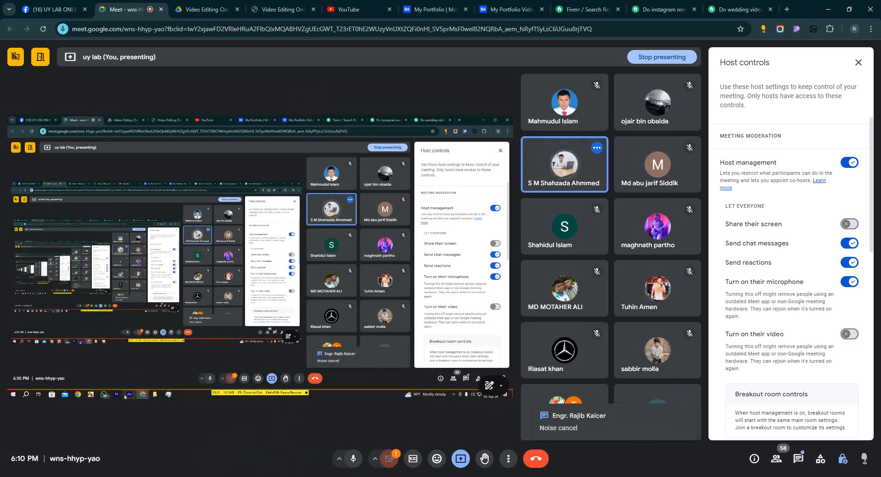
left_click(191, 476)
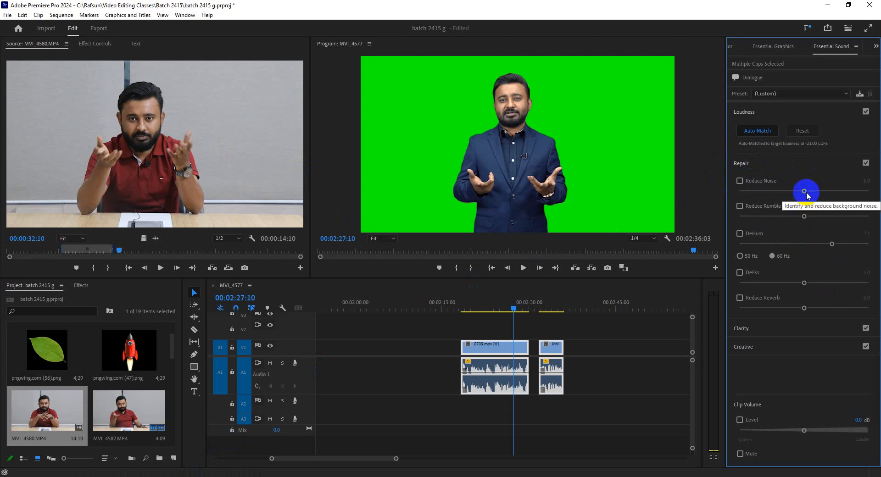
Step: Set Reduce Noise to 7.9 on both selected clips and play back part of 0709.mov to hear the result
left_click(476, 303)
left_click(522, 268)
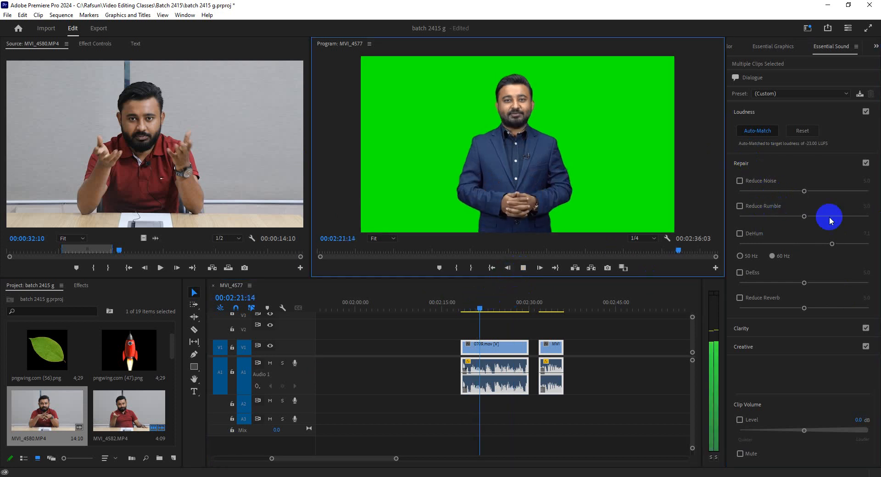
left_click_drag(804, 191, 842, 190)
left_click(493, 305)
left_click(485, 311)
left_click(523, 268)
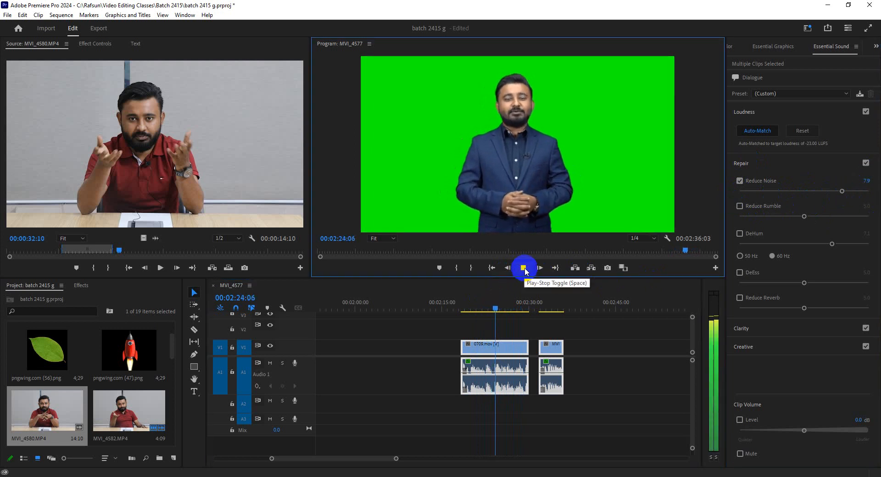
left_click(523, 268)
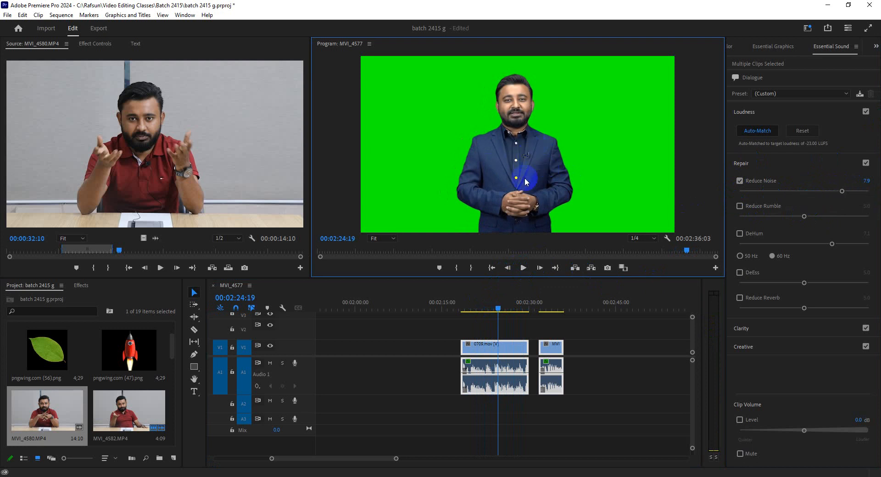
Step: Check the MVI_4582 clip at 00:02:32:19, select only the 0709.mov clip and set the playhead to 00:02:24:21
left_click(546, 306)
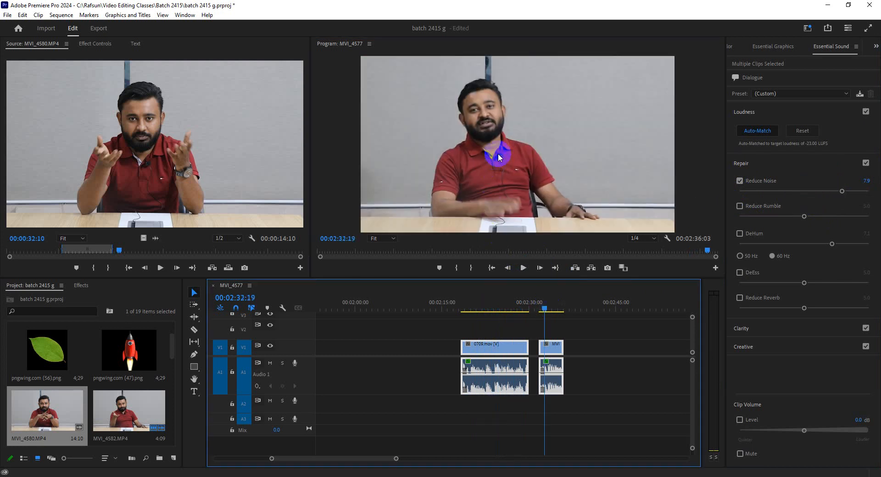
left_click(508, 312)
left_click(542, 179)
left_click(498, 308)
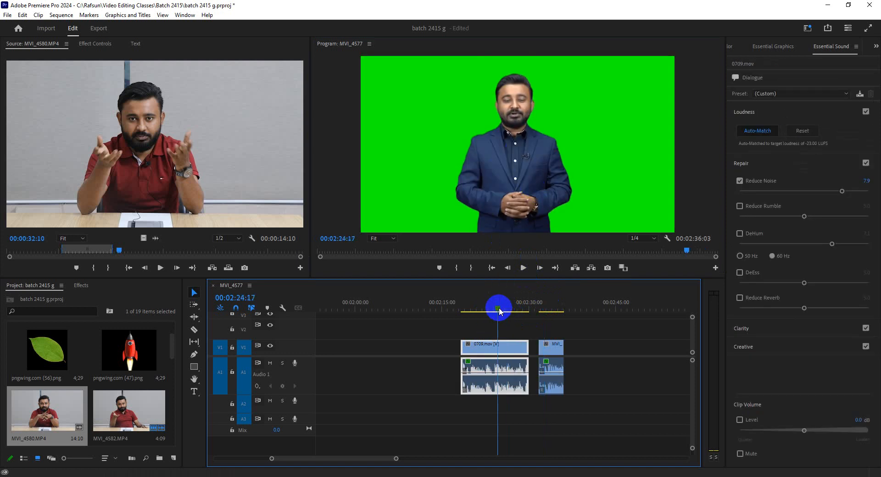
left_click(500, 307)
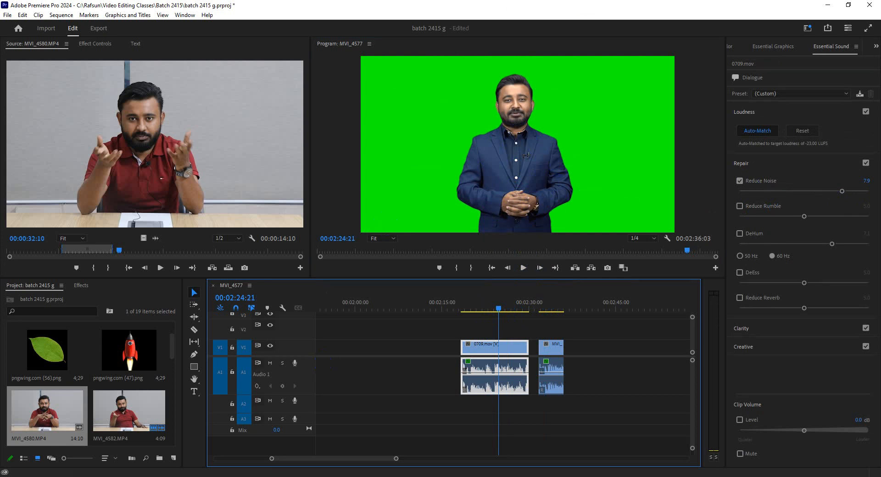
Step: Switch to File Explorer and browse to the trainer's Videos folder inside Rafsun > Trainer Intro Outro
left_click(235, 456)
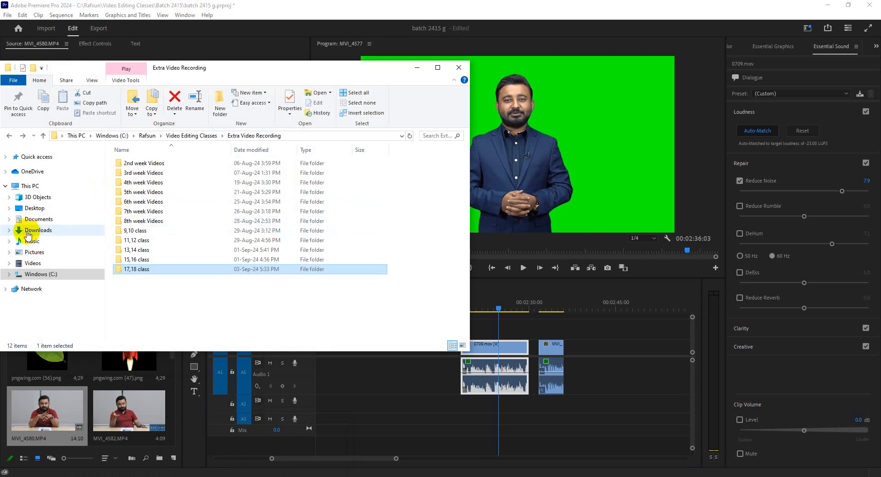
left_click(192, 135)
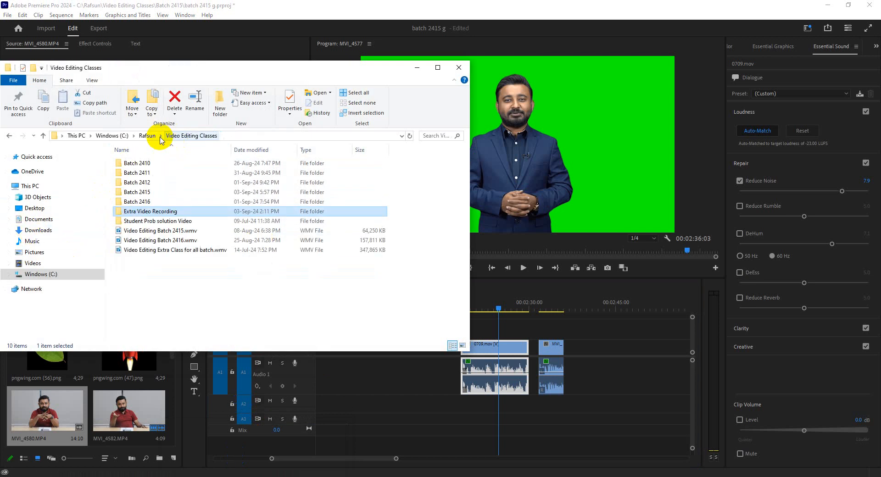
left_click(155, 136)
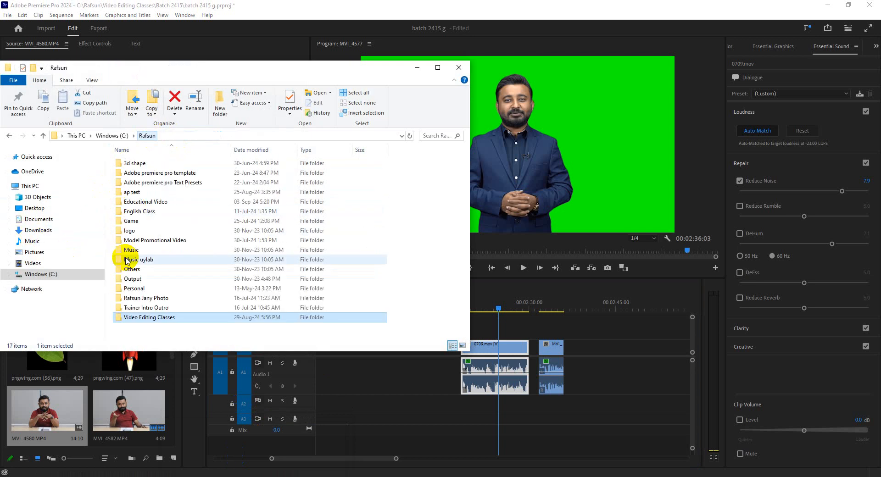
double_click(148, 311)
double_click(142, 162)
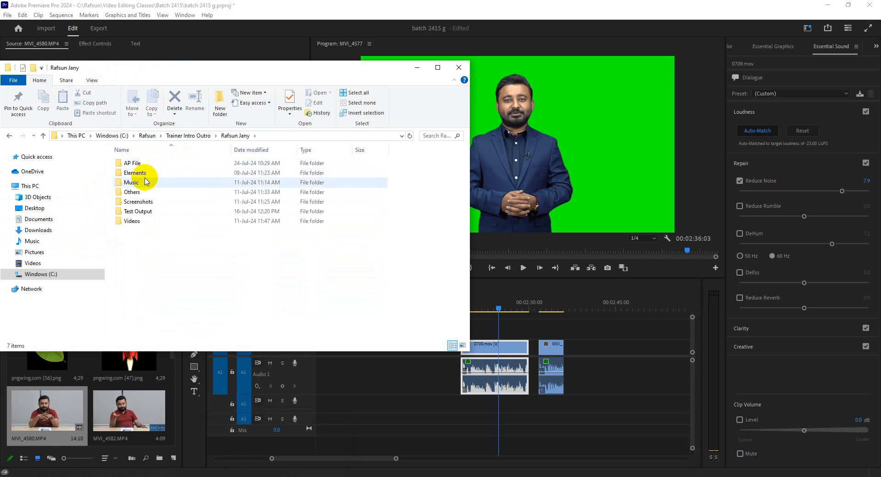
double_click(132, 221)
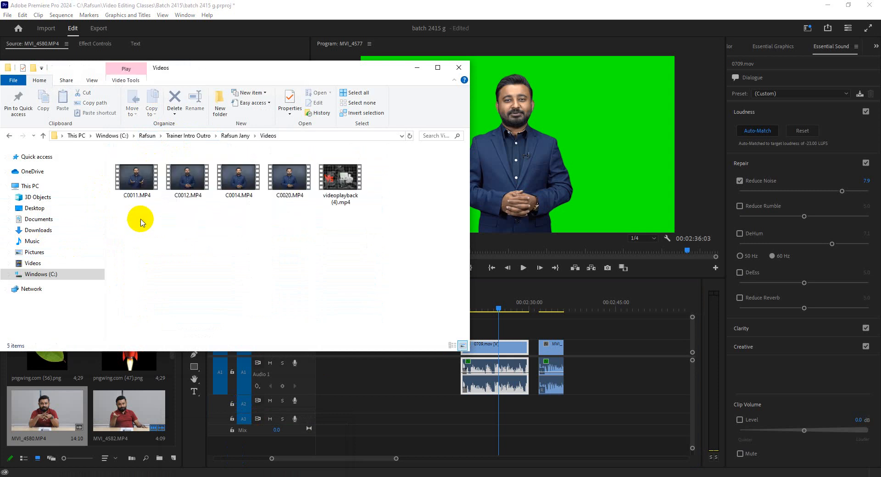
Step: Preview C0020.MP4 in the video player, close it and minimize the folder window
double_click(276, 187)
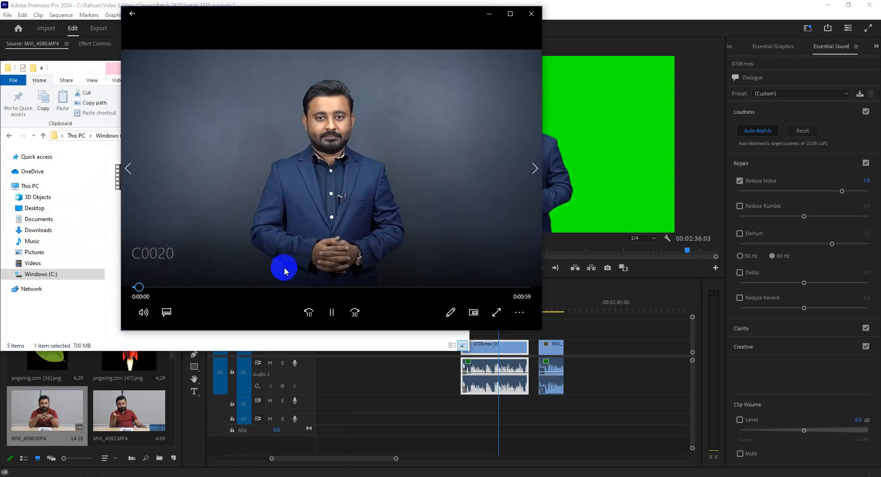
left_click(532, 13)
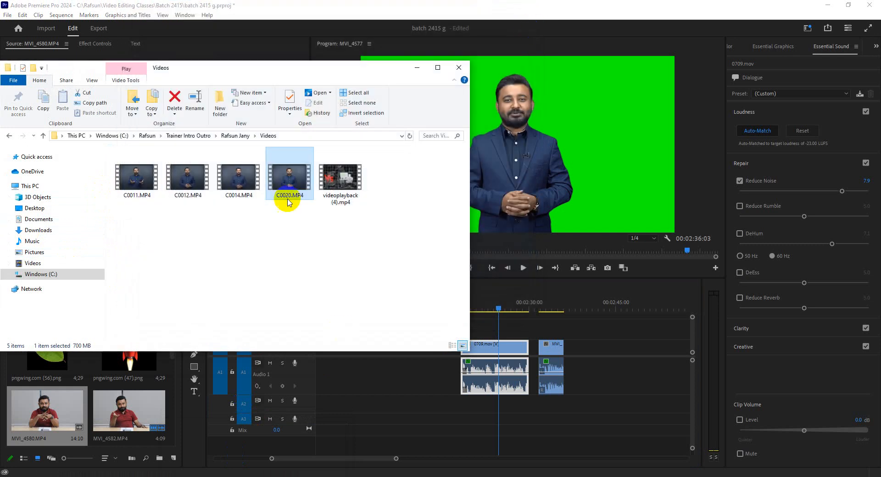
left_click(417, 68)
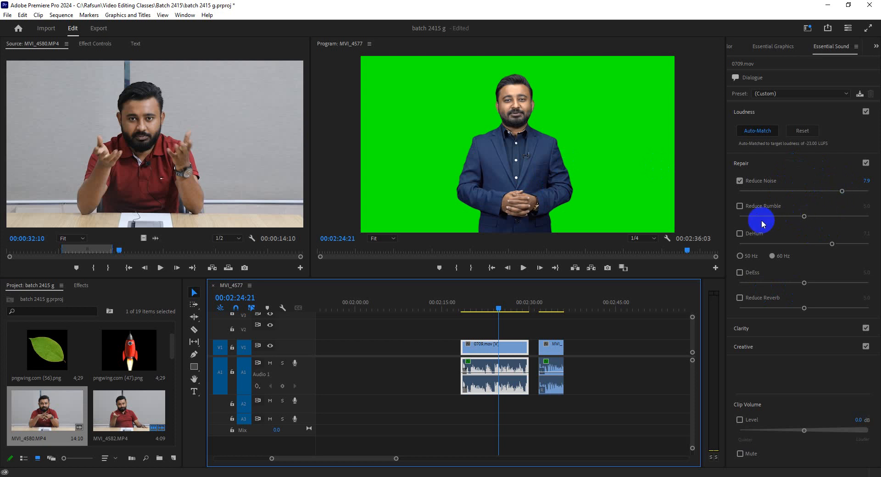
Step: Play back 0709.mov from 00:02:23:13 with noise reduction and move the playhead to 00:02:25:14
left_click(491, 307)
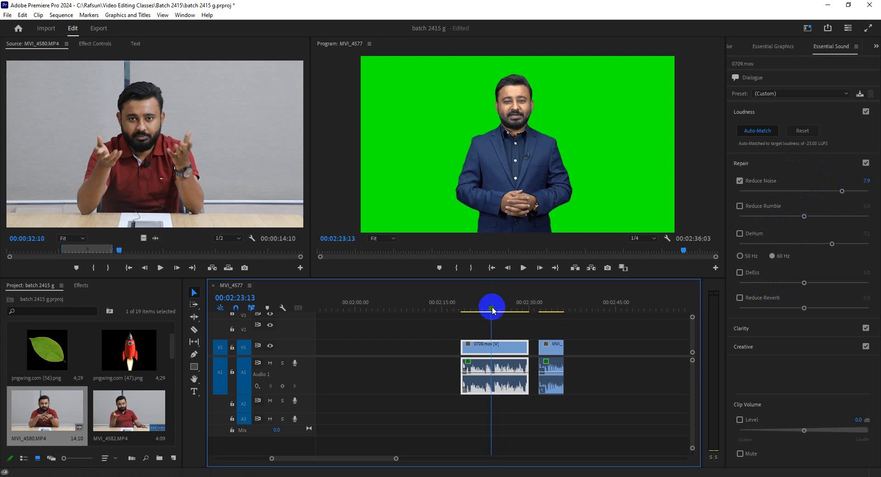
left_click(523, 268)
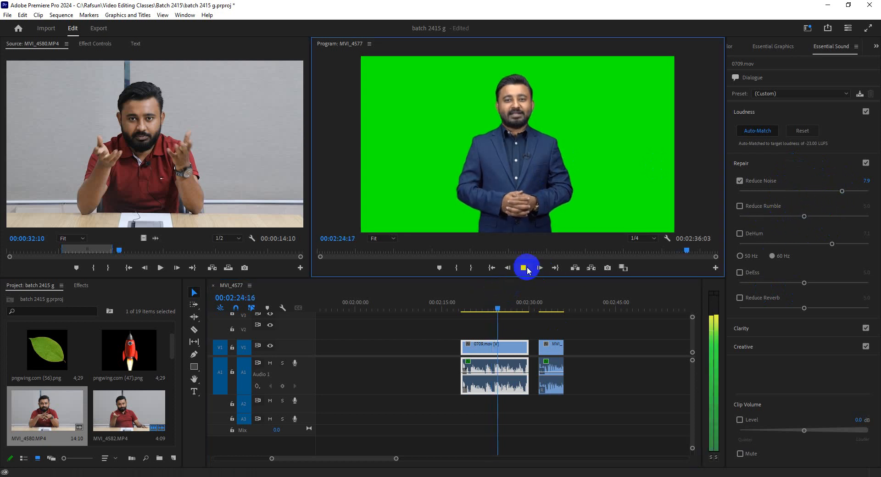
left_click(527, 268)
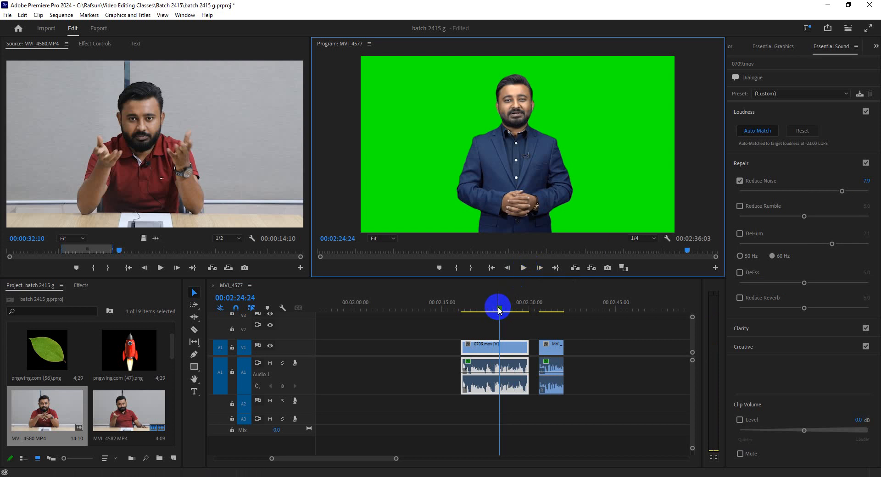
mouse_move(499, 311)
left_mouse_down()
mouse_move(509, 308)
mouse_move(503, 310)
left_mouse_up()
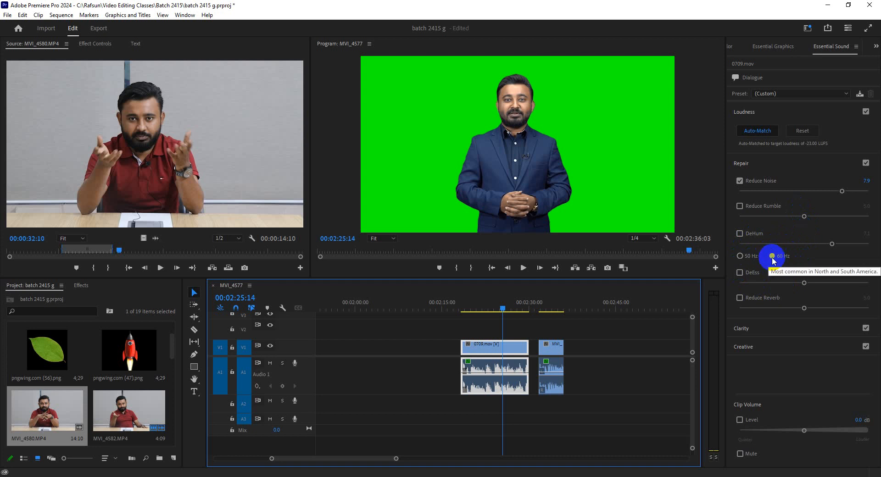
Step: Try the 50 Hz DeHum option on 0709.mov and return it to 60 Hz
left_click(740, 256)
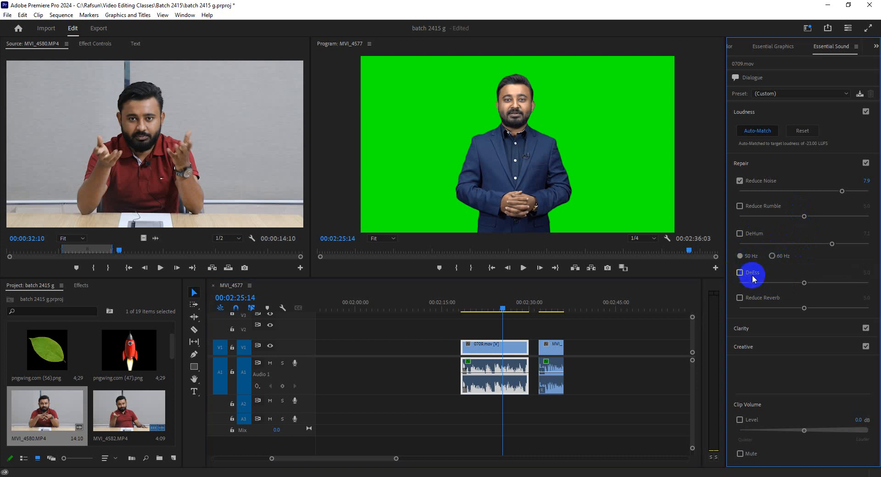
left_click(773, 256)
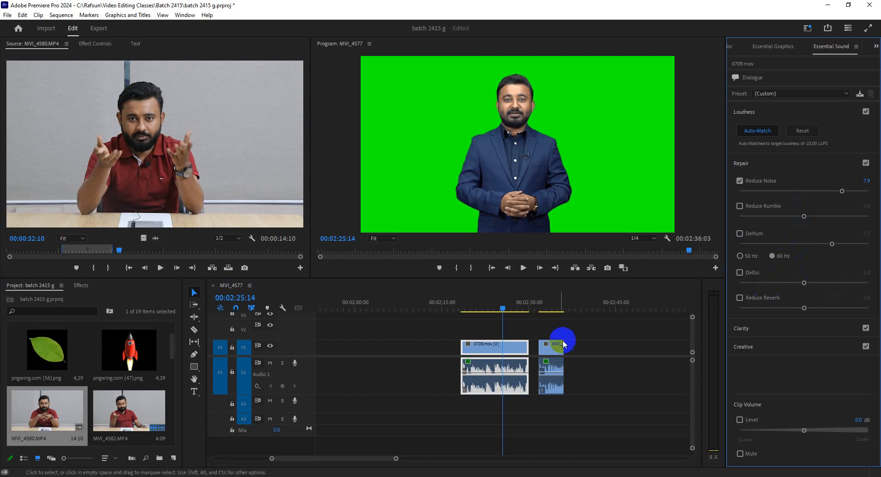
Step: Enable DeEss and Reduce Reverb at 5.0 on 0709.mov during playback, and return the playhead to 00:02:23:03
left_click(489, 307)
left_click(522, 268)
left_click_drag(804, 283, 735, 312)
double_click(740, 308)
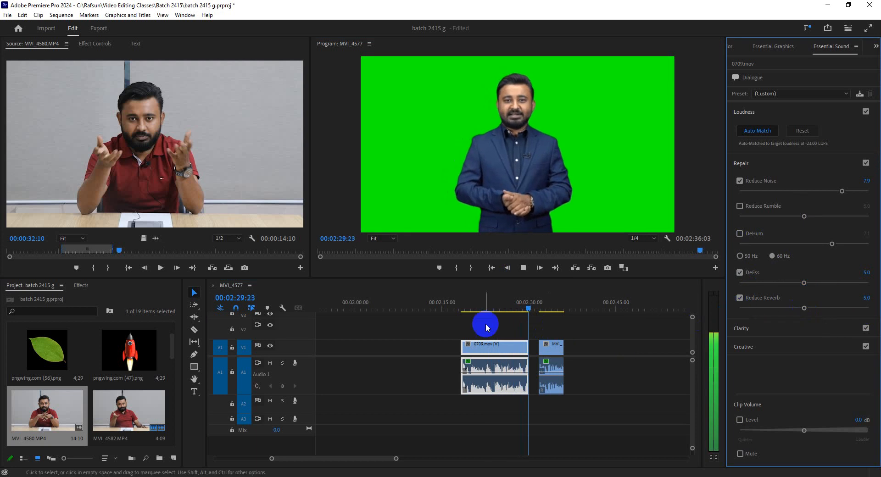
left_click(489, 309)
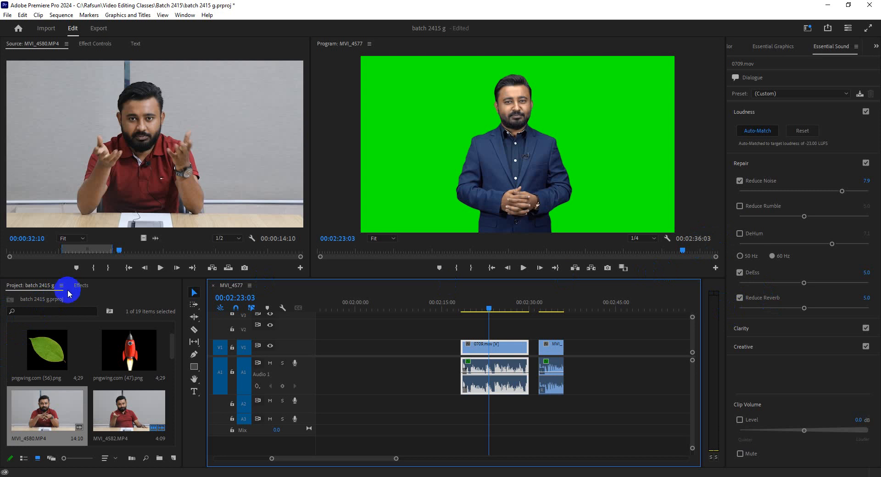
Step: Search the effects for "studio" and apply Studio Reverb to the 0709.mov audio on A1
left_click(81, 285)
left_click(83, 296)
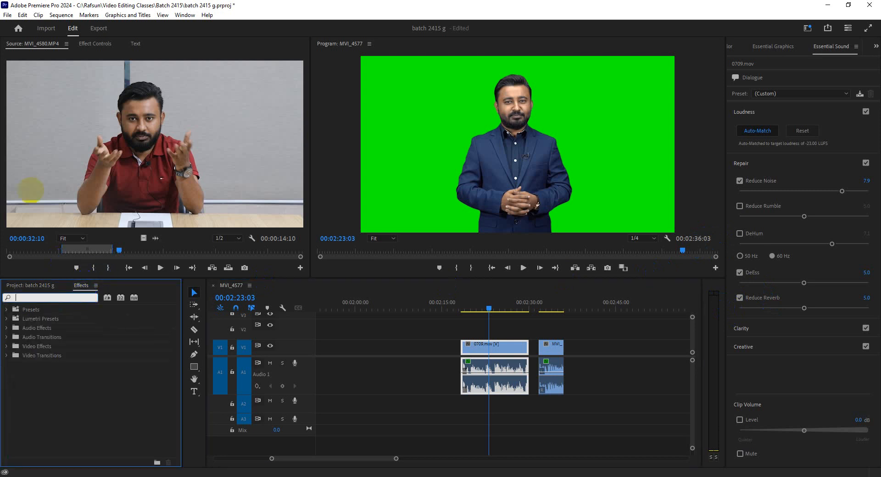
type("studio")
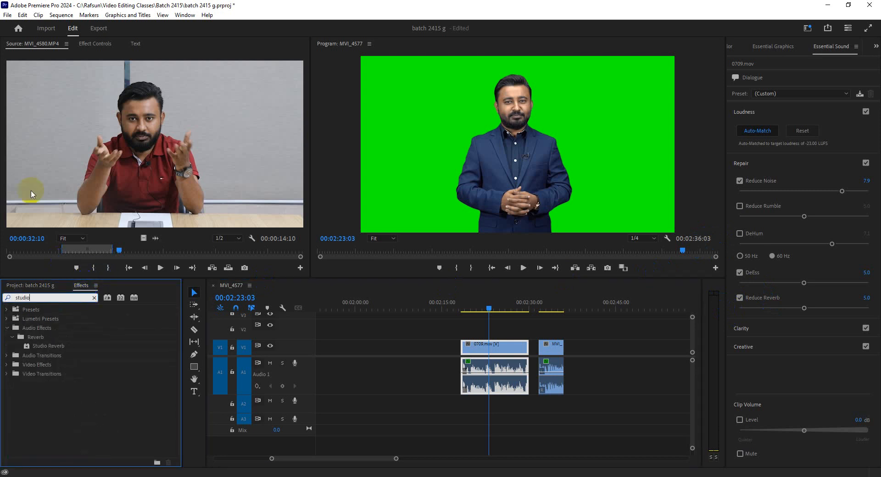
left_click(51, 347)
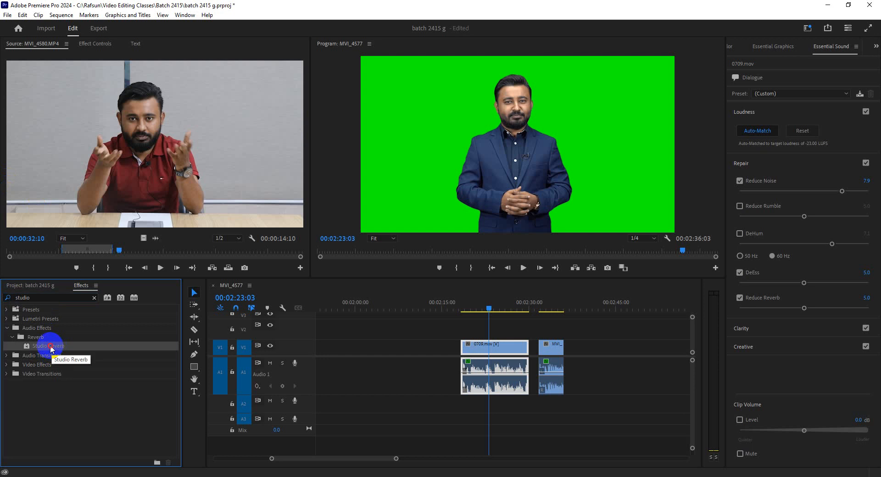
left_click_drag(52, 347, 497, 374)
Step: Review the Studio Reverb custom setup of 0709.mov in Effect Controls and close its editor
left_click(87, 43)
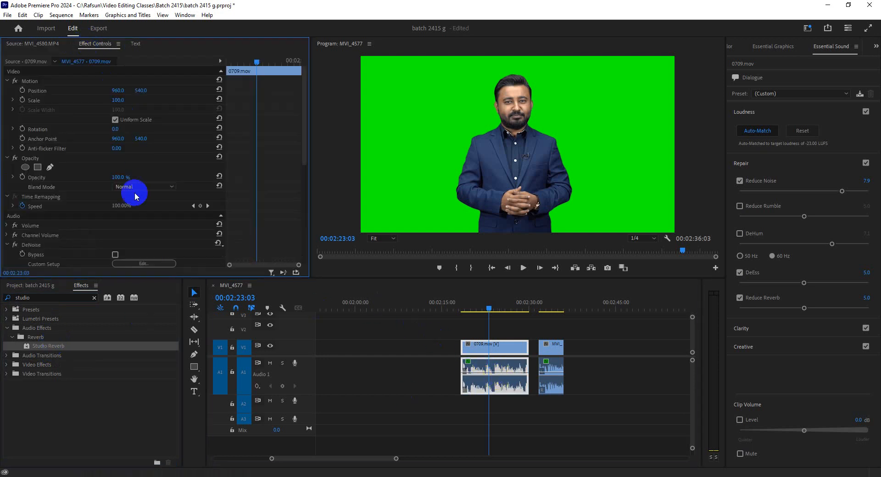
scroll(160, 231, "down", 5)
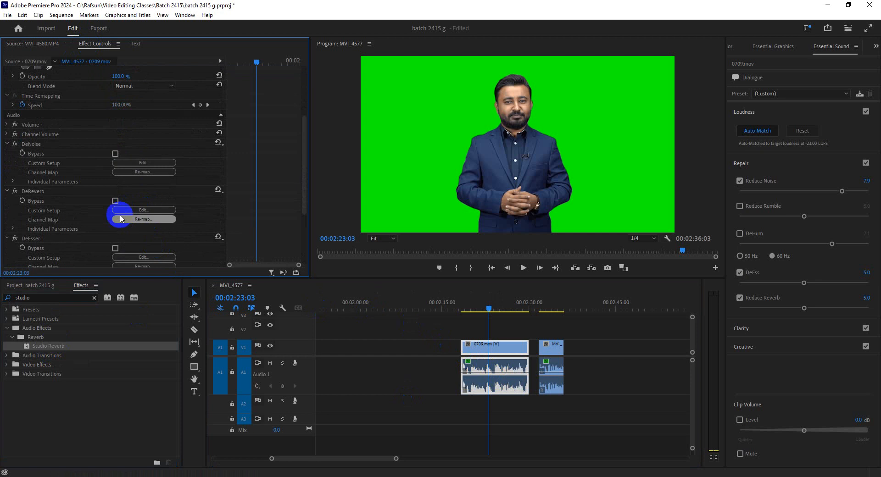
scroll(62, 243, "down", 1)
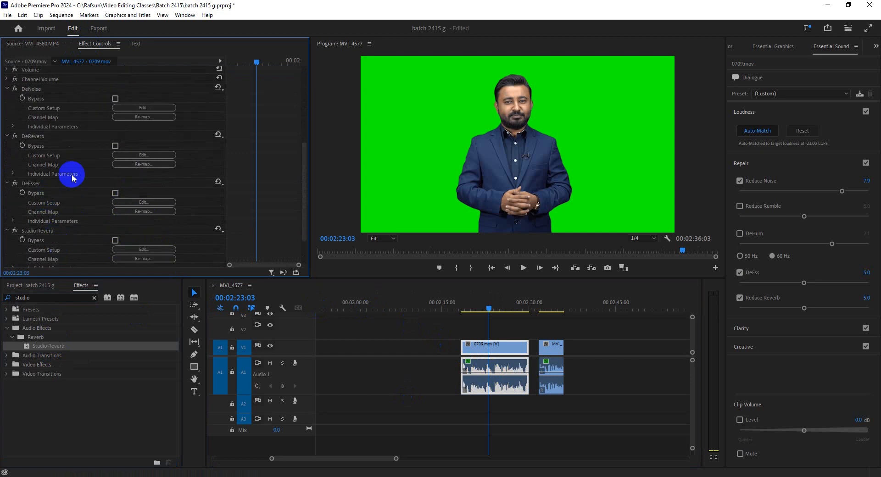
scroll(47, 200, "down", 1)
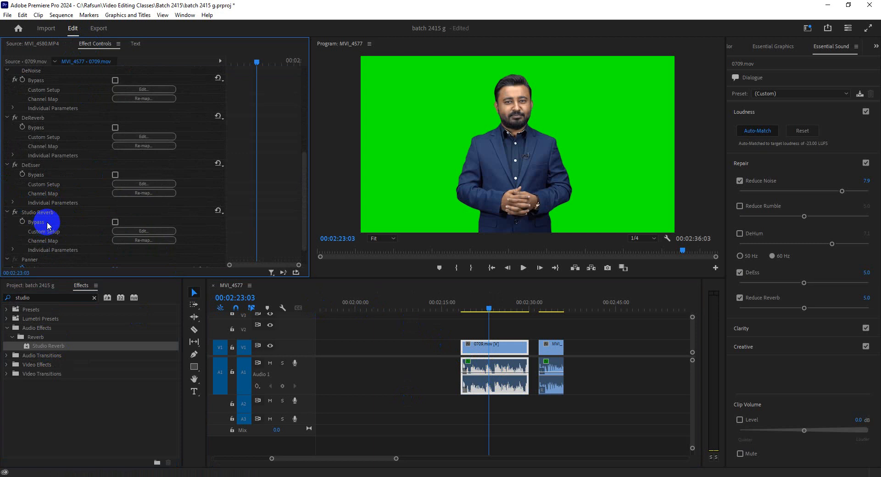
left_click(143, 231)
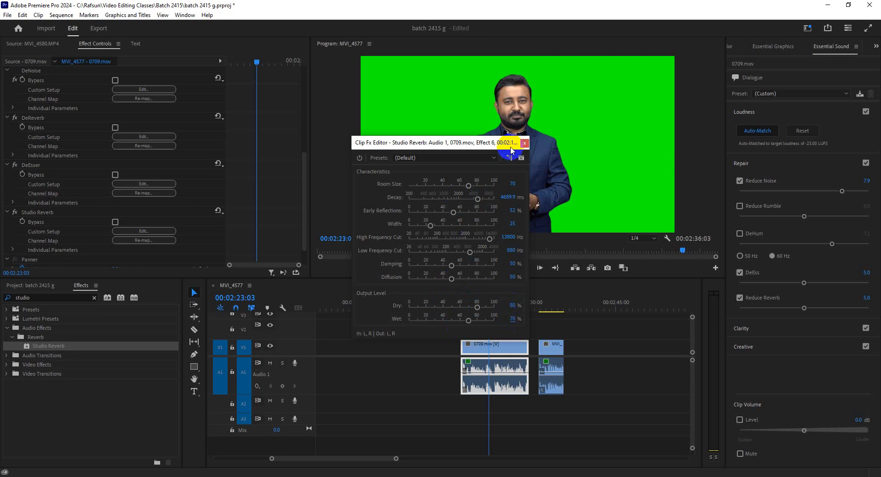
left_click(525, 143)
Step: Play back 0709.mov with Studio Reverb applied and stop at 00:02:25:18
left_click(482, 305)
key("space")
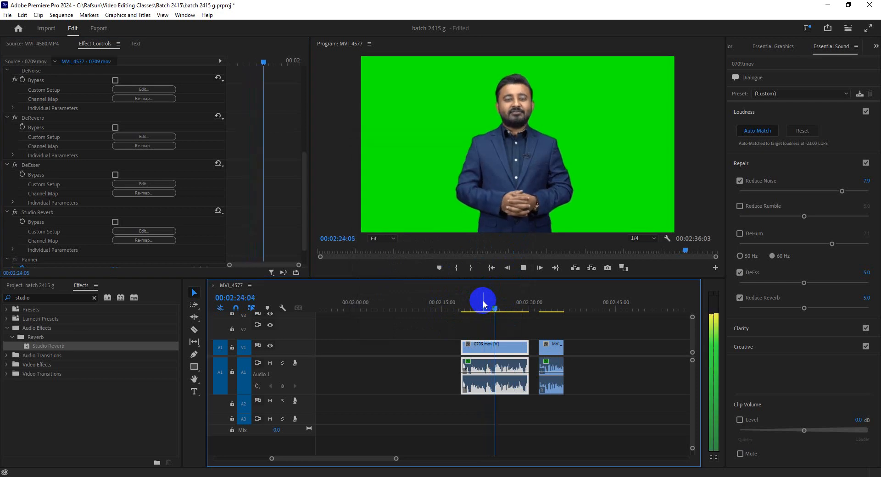
key("space")
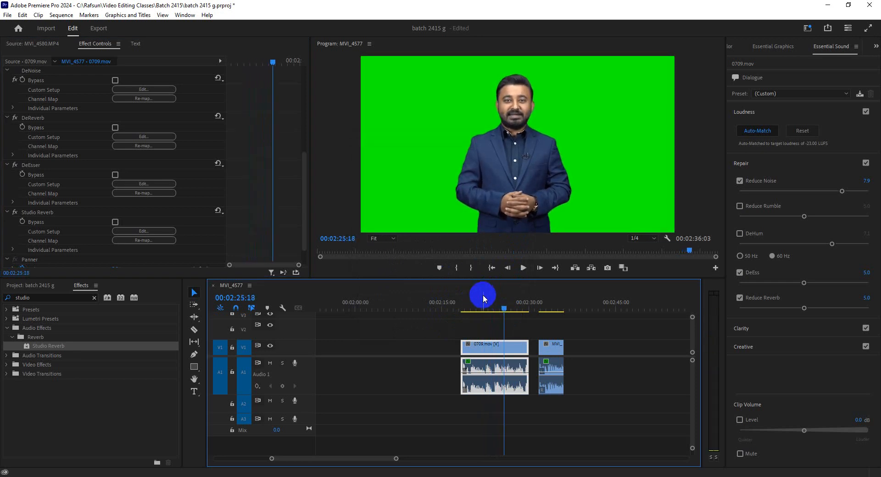
Step: Place the playhead at 00:02:24:09, remove the Studio Reverb effect from 0709.mov and clear the effects search
left_click(494, 308)
left_click_drag(497, 308, 500, 311)
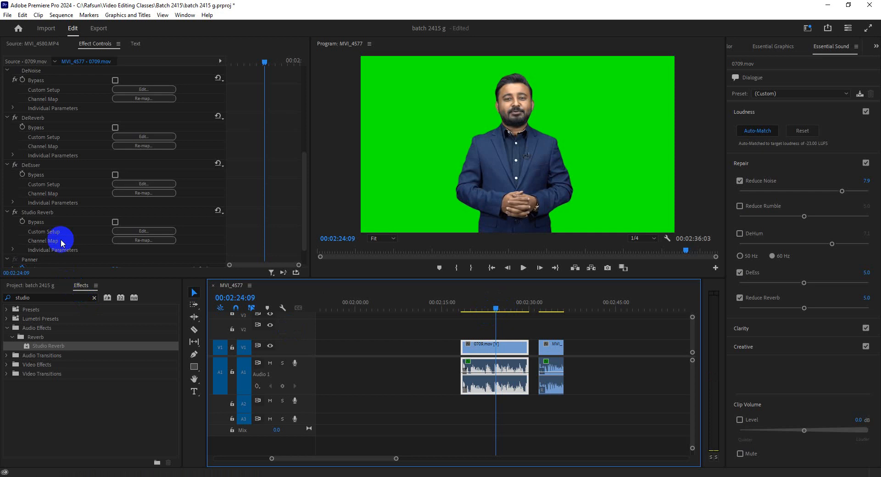
left_click(57, 213)
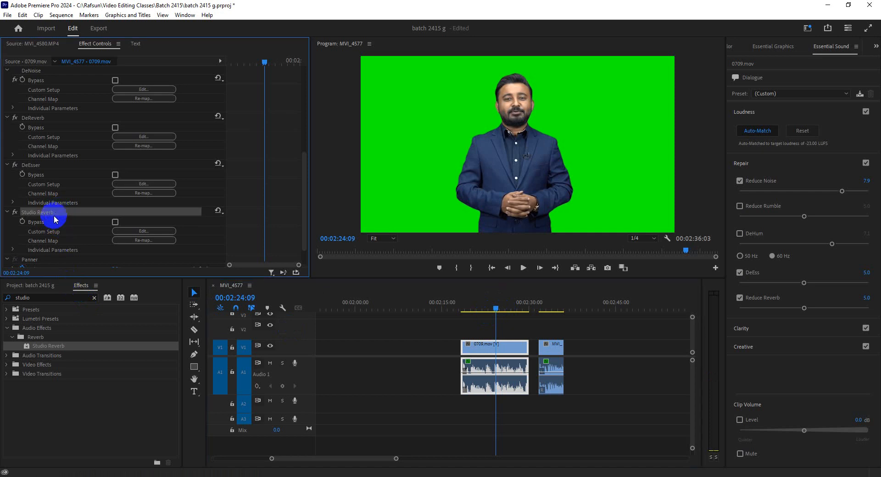
key("Delete")
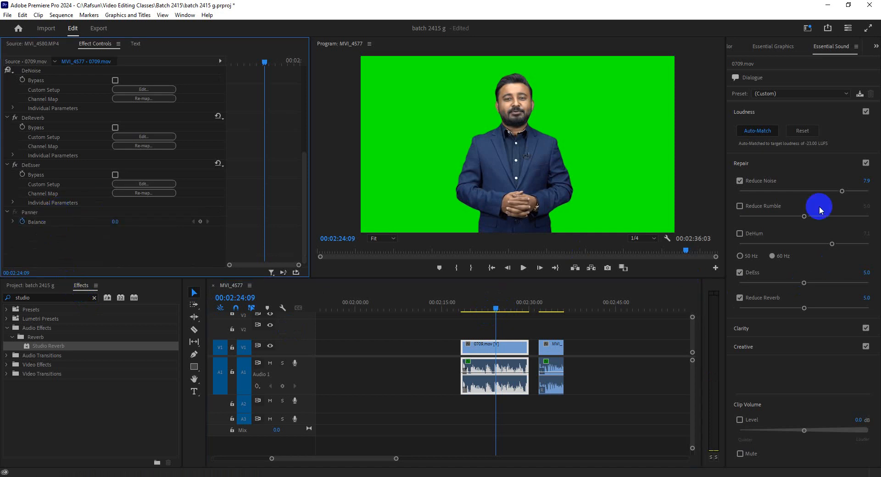
scroll(109, 260, "up", 2)
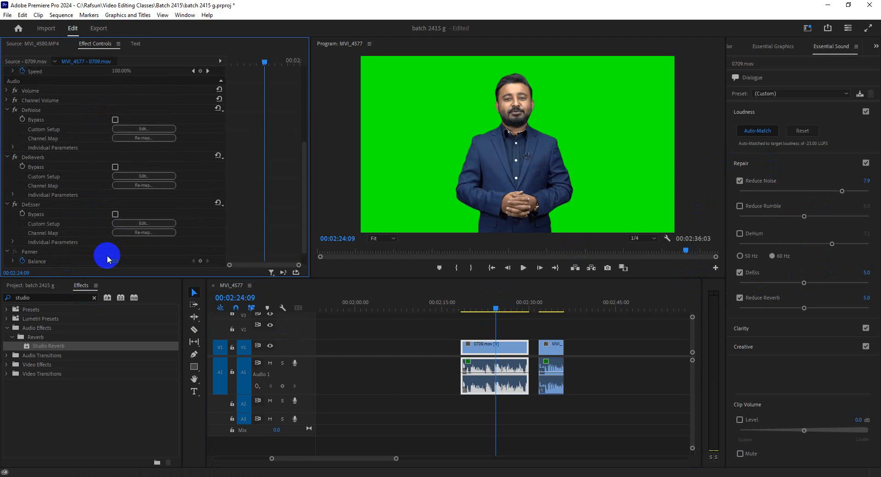
scroll(78, 252, "down", 1)
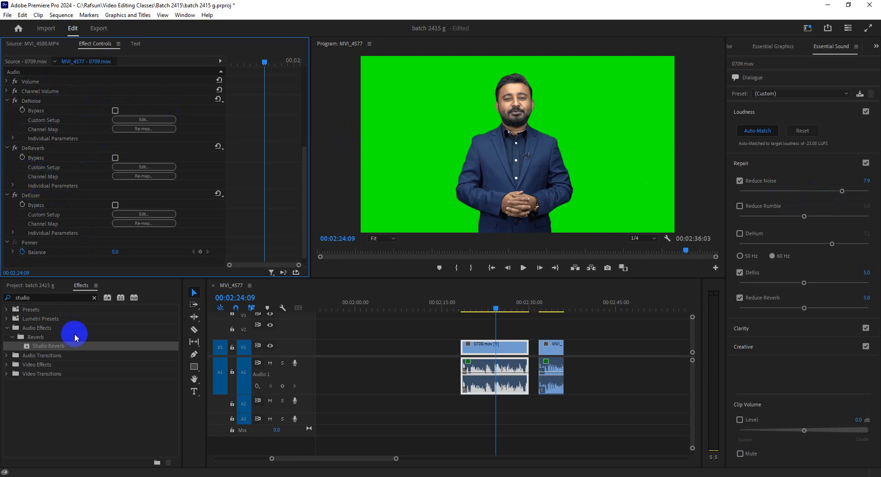
left_click(93, 300)
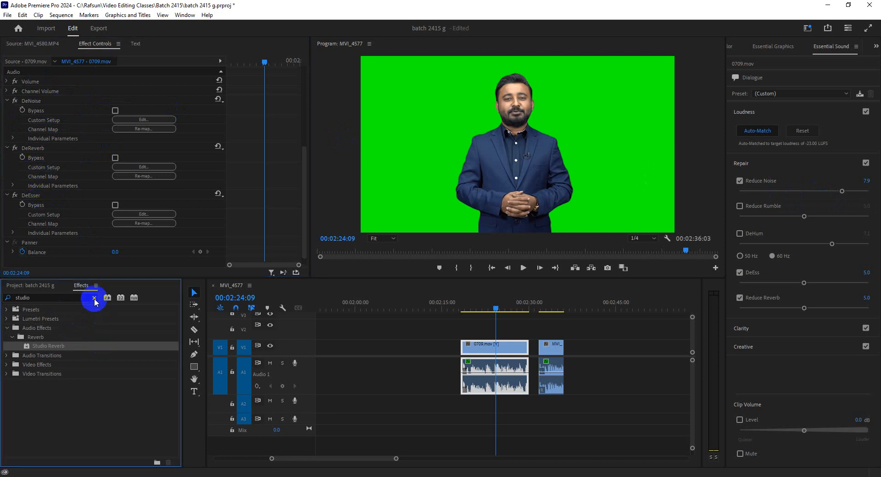
left_click(95, 298)
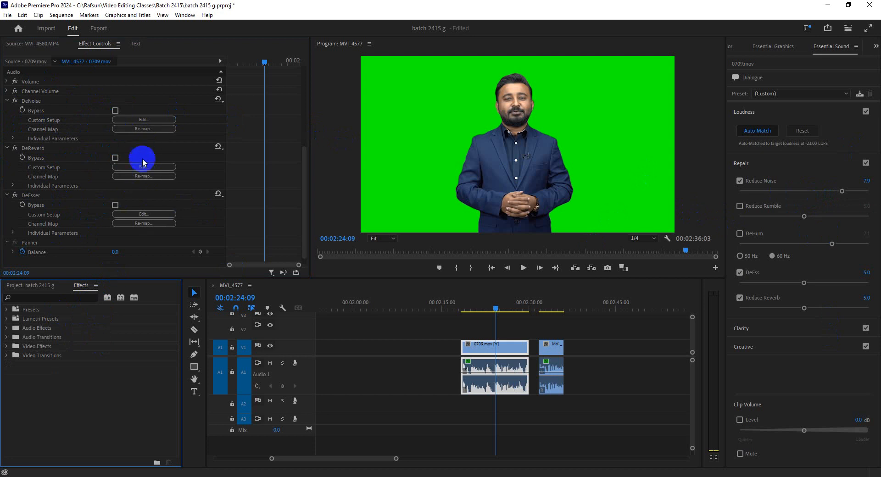
Step: Review the custom setups of DeNoise, DeReverb and DeEsser on 0709.mov, closing each editor after viewing it
left_click(144, 120)
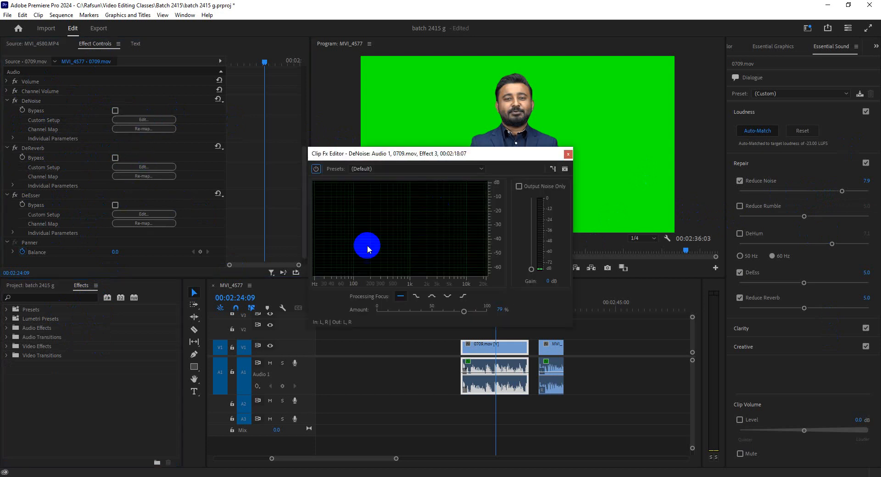
left_click(568, 154)
left_click(144, 167)
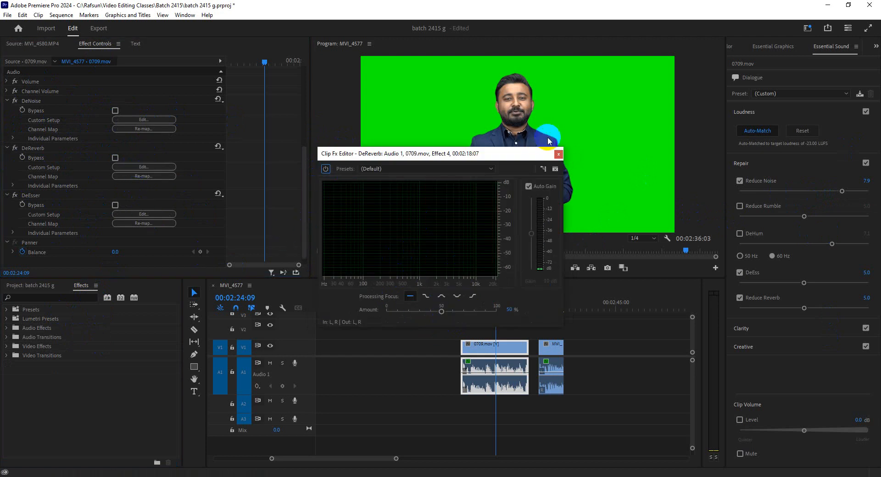
left_click(559, 154)
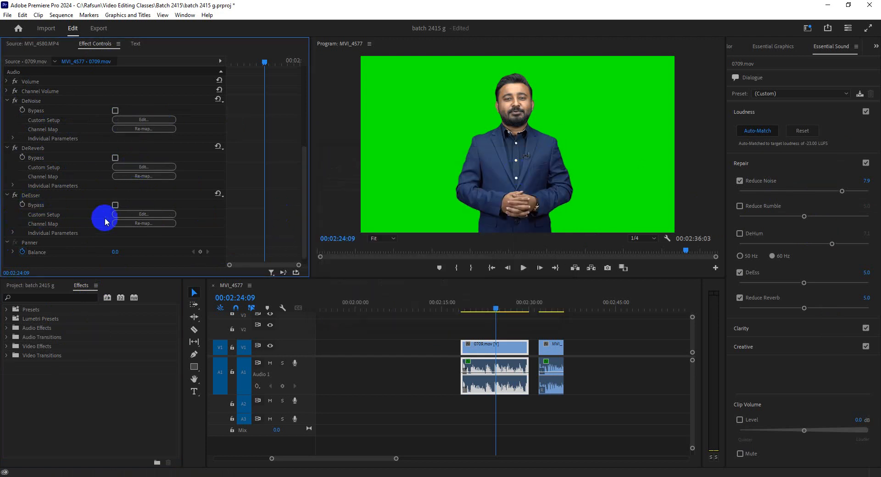
left_click(138, 214)
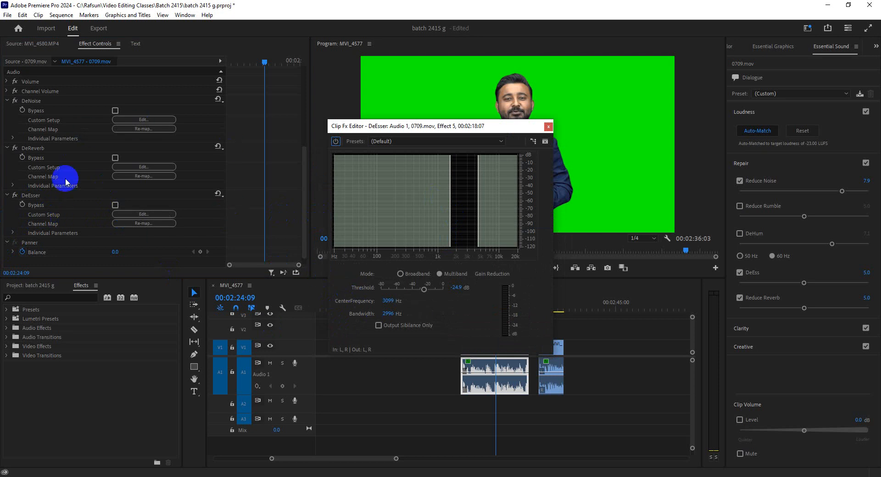
left_click(548, 127)
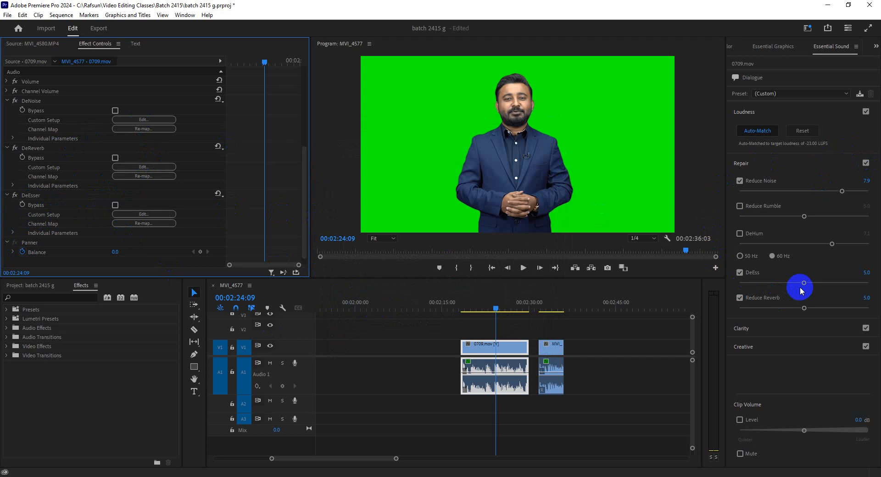
left_click(142, 120)
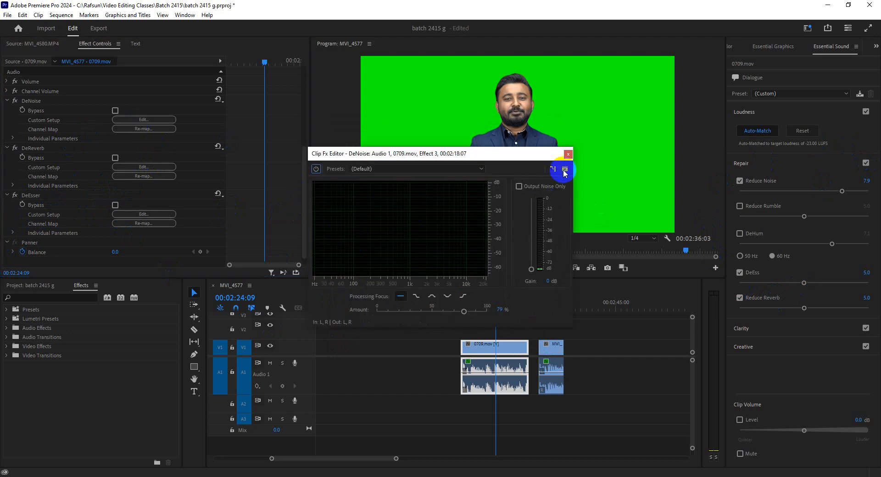
left_click(567, 155)
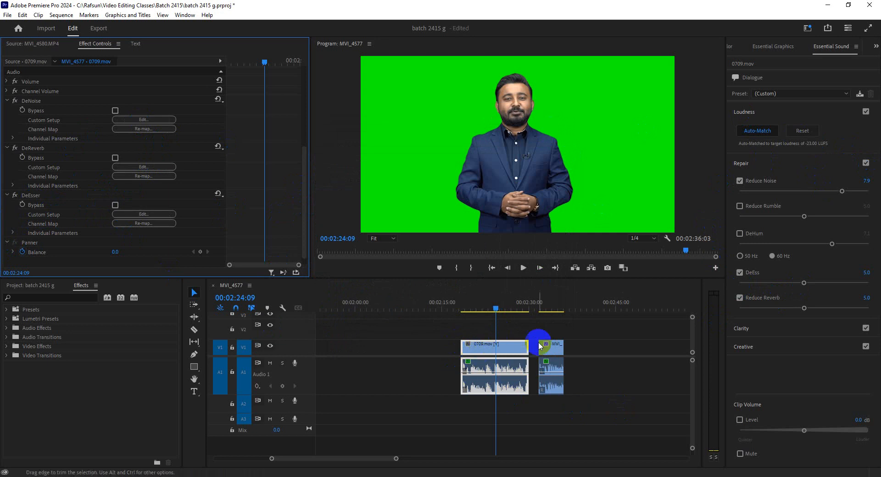
Step: Collapse the Repair section and set the Clarity Dynamics amount of 0709.mov to 4.3
left_click(744, 163)
left_click(748, 183)
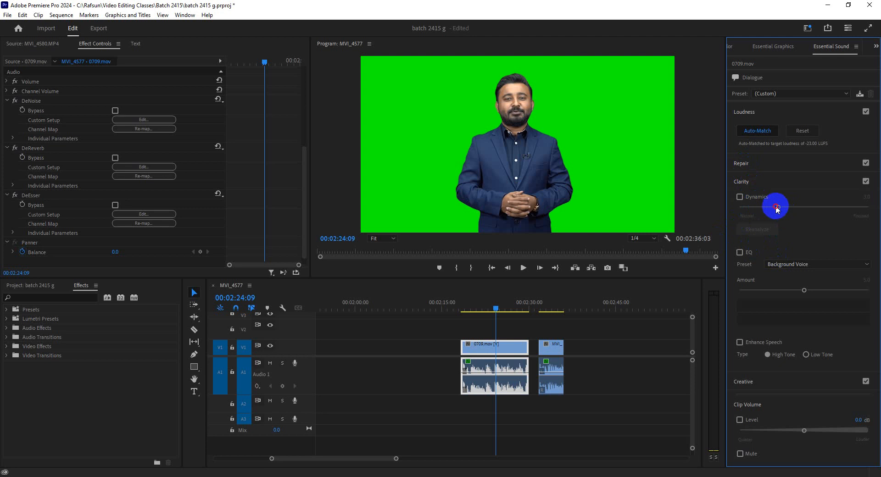
left_click_drag(779, 207, 795, 207)
Step: Review the presets in the DeEsser custom setup of 0709.mov and close its editor without choosing one
scroll(275, 198, "down", 1)
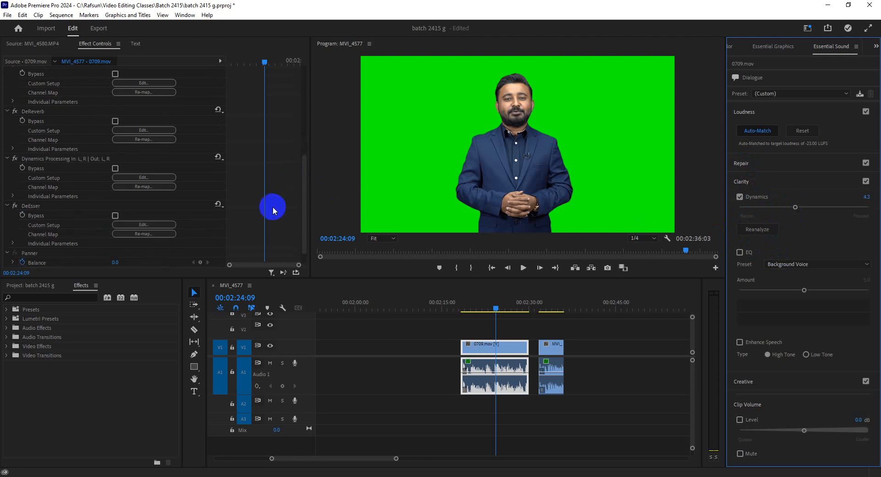
scroll(69, 250, "down", 4)
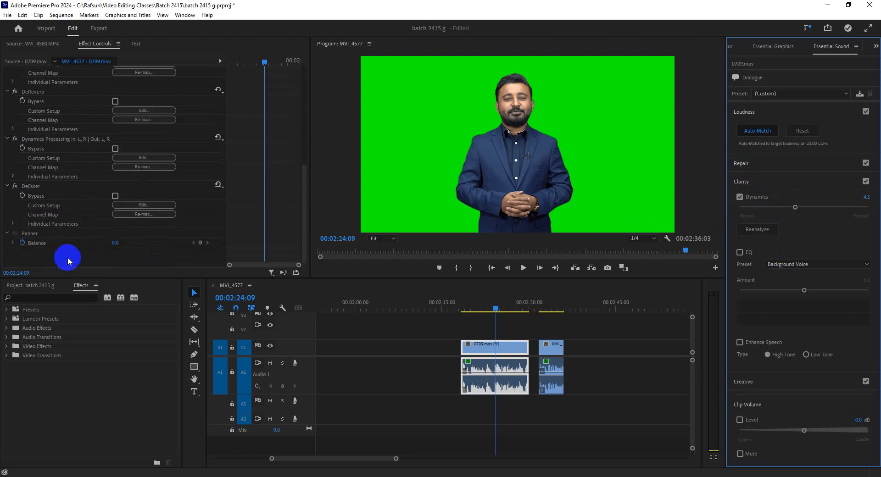
left_click(138, 204)
left_click(421, 142)
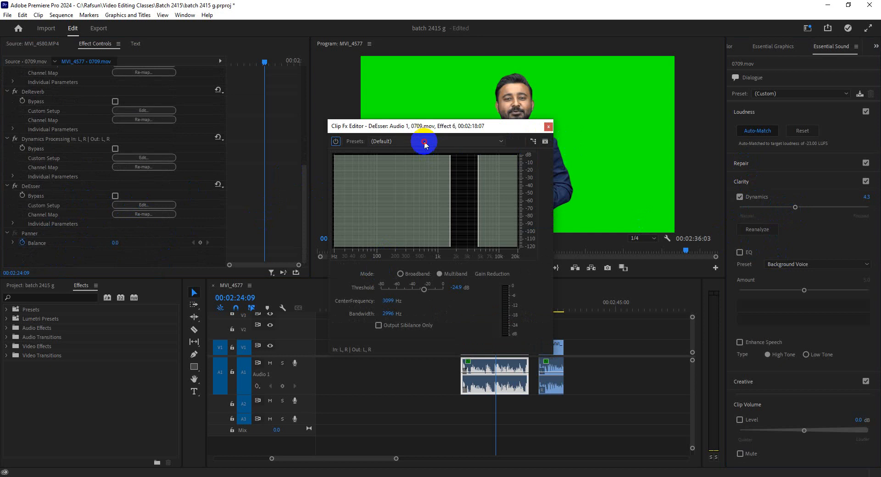
left_click(548, 126)
left_click(548, 126)
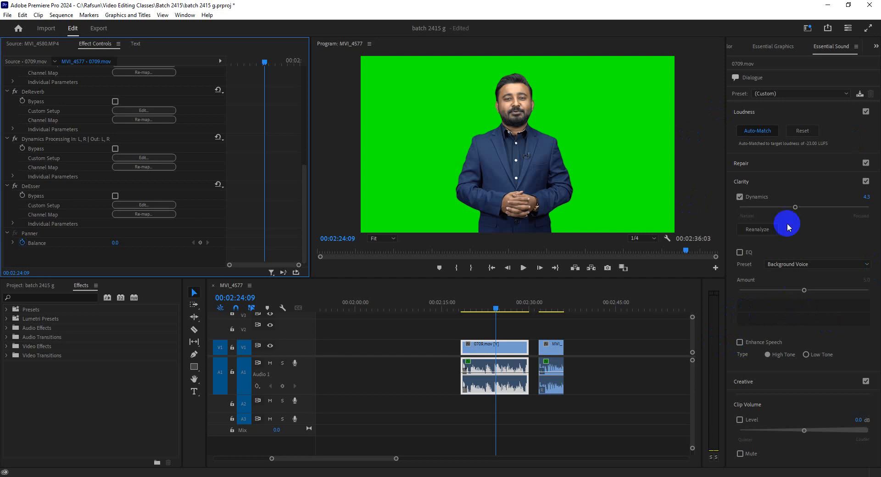
Step: Apply the Auditorium preset of the Creative Reverb to 0709.mov and play it back from 00:02:21:09
left_click(745, 180)
left_click(738, 115)
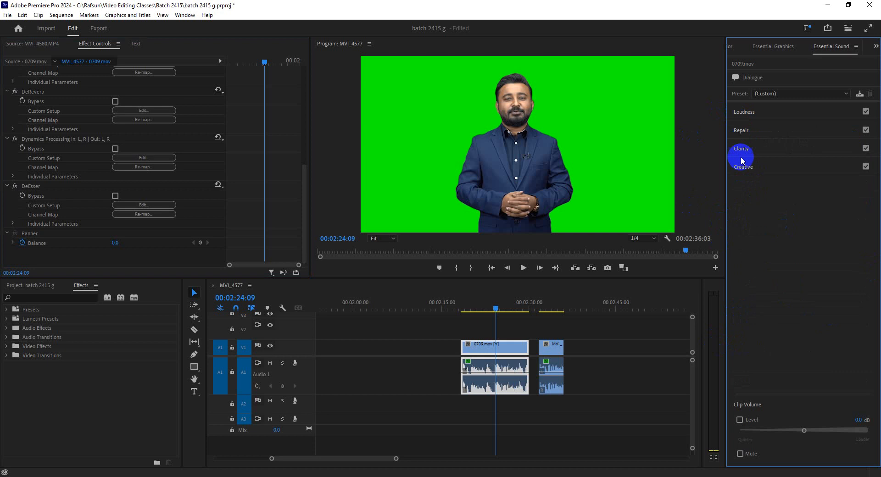
left_click(746, 168)
left_click(794, 197)
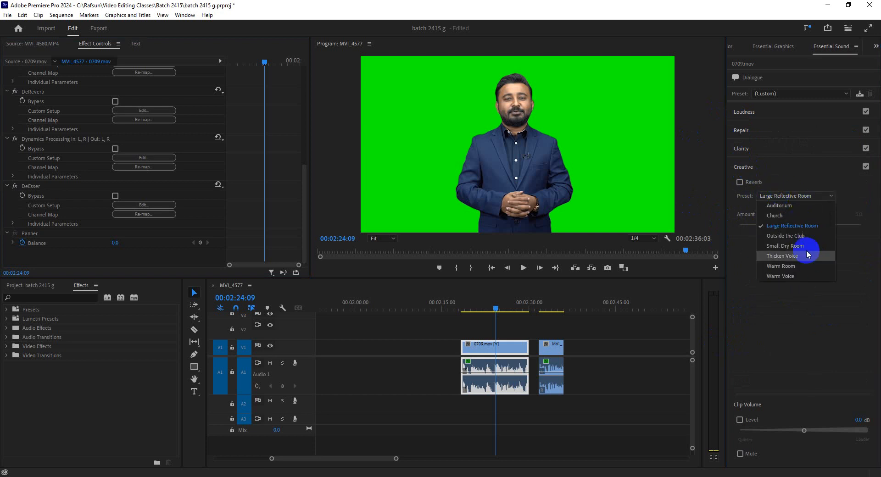
left_click(779, 206)
left_click(480, 309)
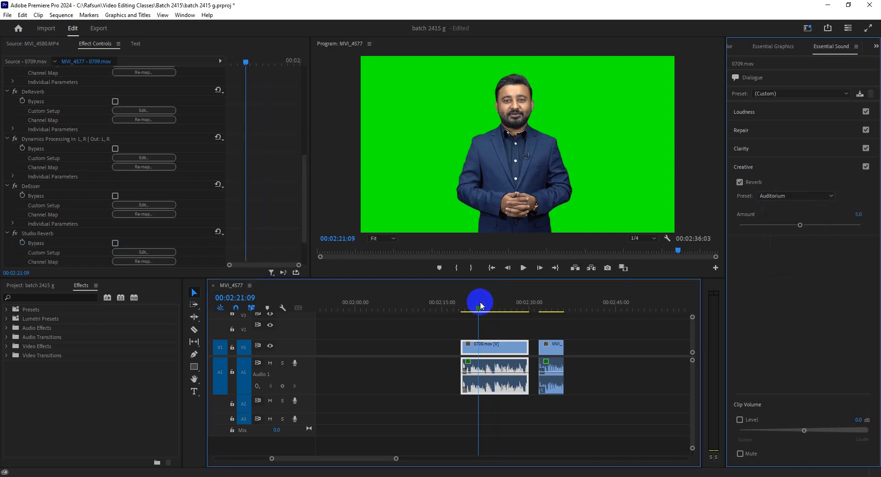
key("space")
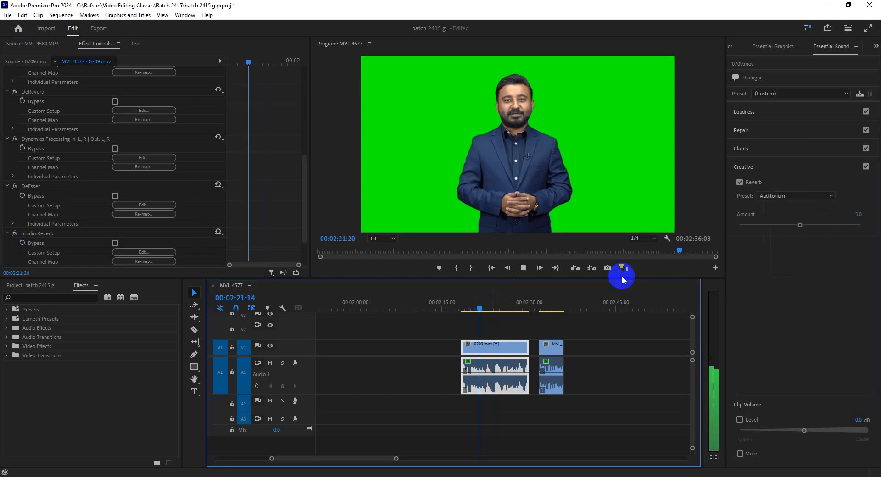
Step: Switch the Creative Reverb preset of 0709.mov to Church and play it back from 00:02:21:13 to 00:02:23:01
left_click(780, 196)
left_click(779, 212)
left_click(479, 303)
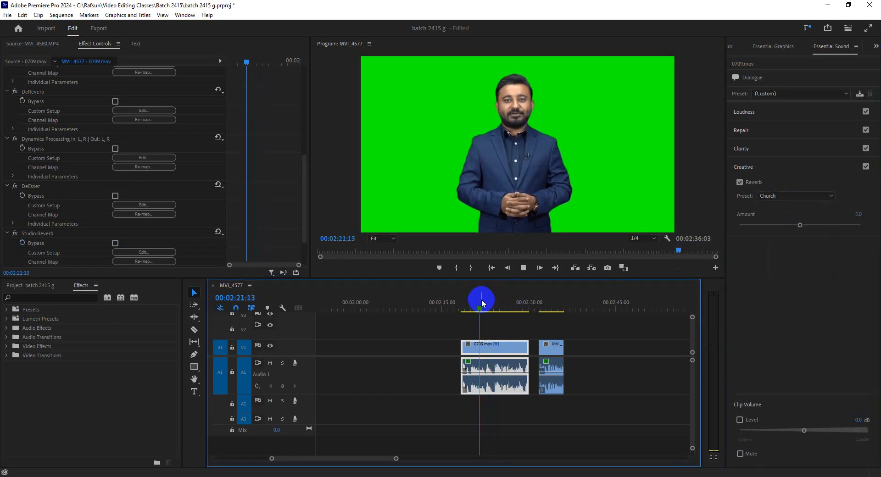
key("space")
left_click(811, 197)
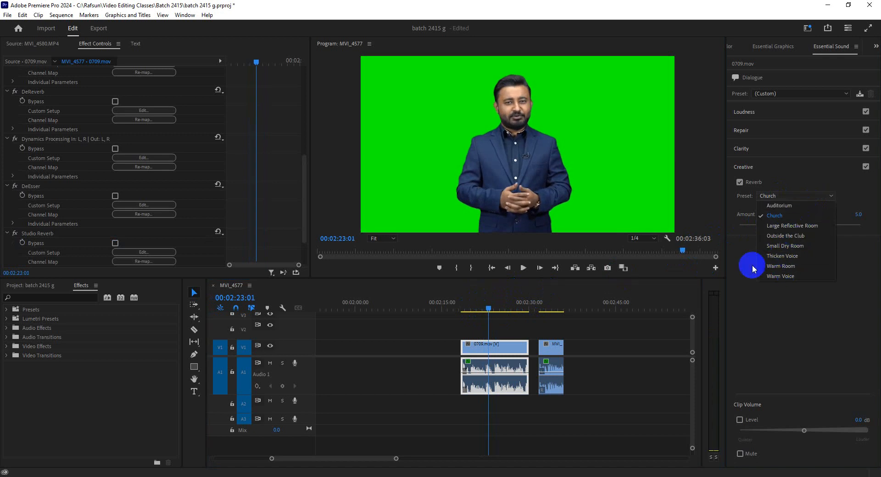
left_click(753, 289)
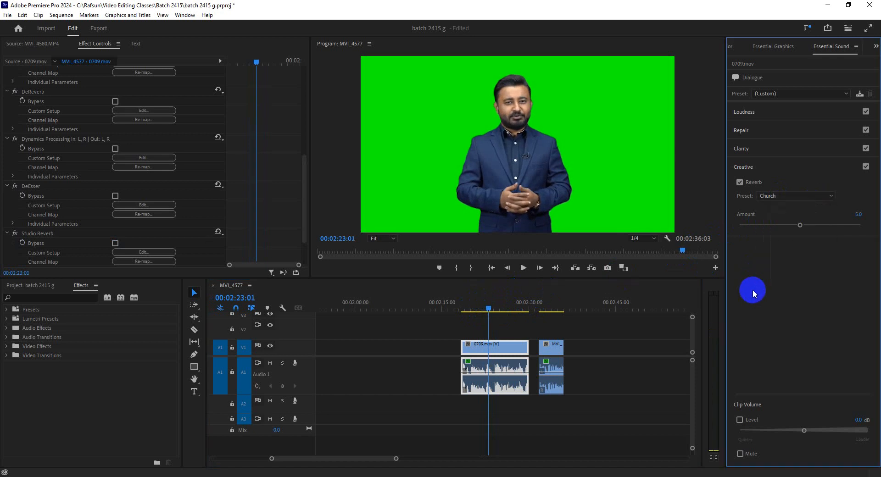
Step: Turn off the Creative section for 0709.mov and place the playhead at 00:02:23:01 with that clip selected
left_click(865, 167)
left_click_drag(497, 307, 477, 309)
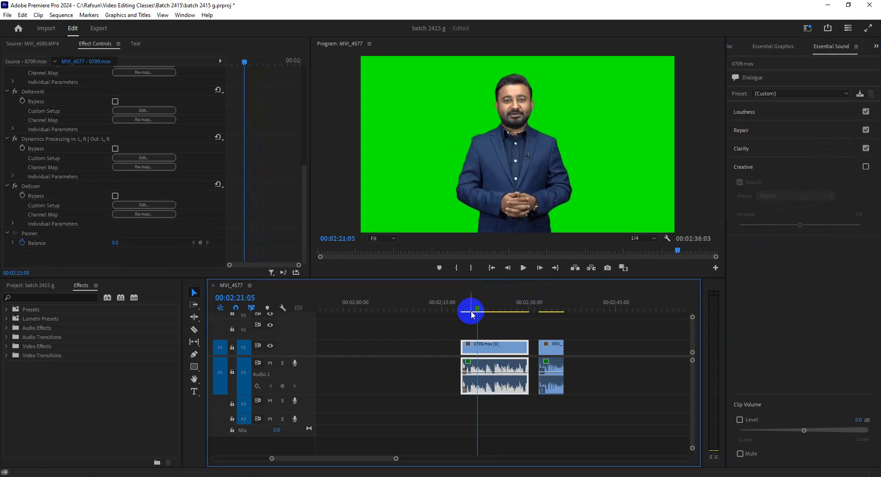
left_click(553, 364)
left_click(553, 351)
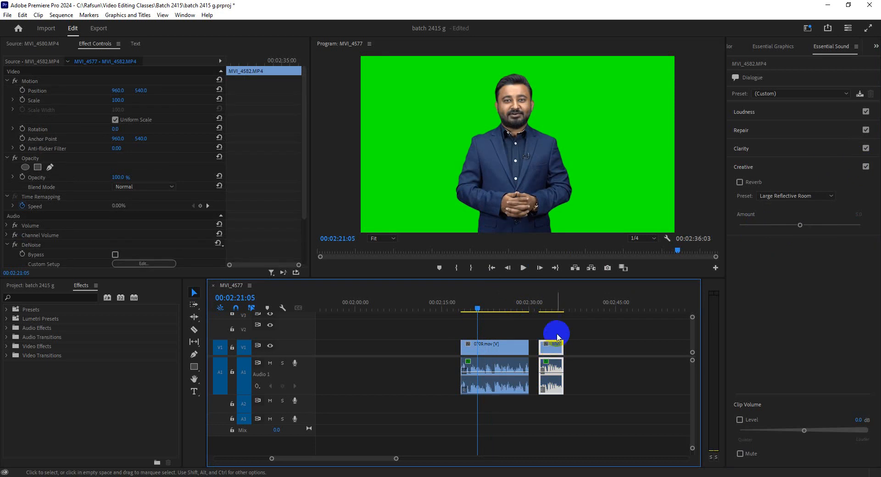
left_click(513, 387)
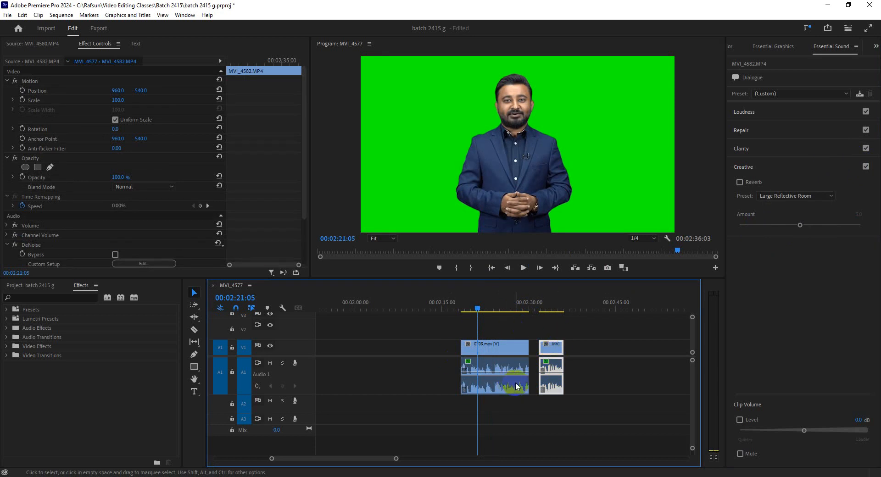
left_click(489, 307)
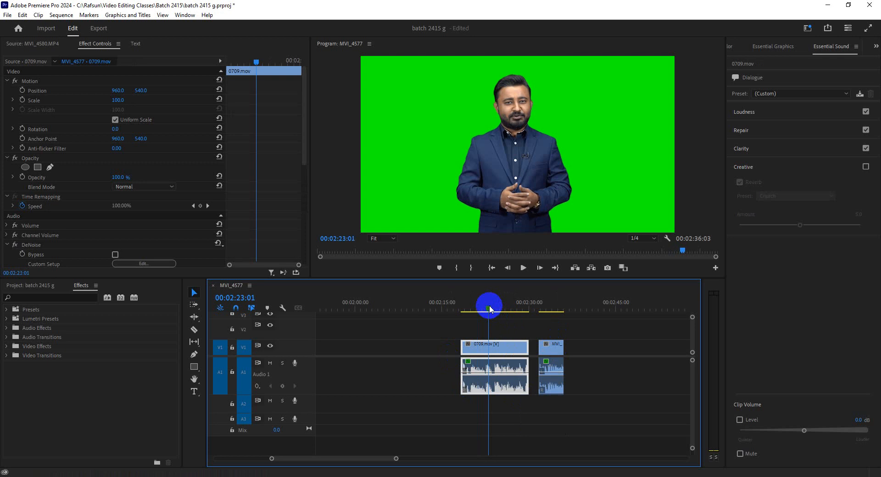
Step: Find the Fashion Saxophone Hip-Hop music file among the project items and load it in the Source monitor
left_click(45, 285)
left_click(27, 46)
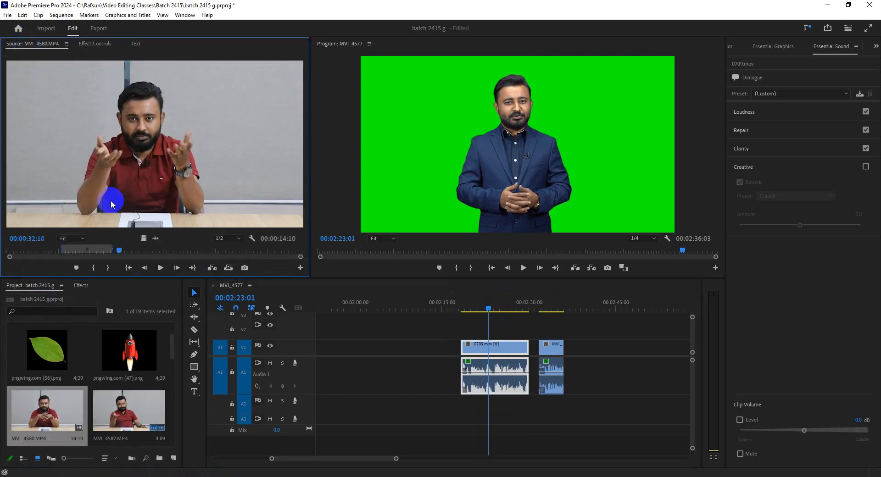
scroll(130, 383, "down", 3)
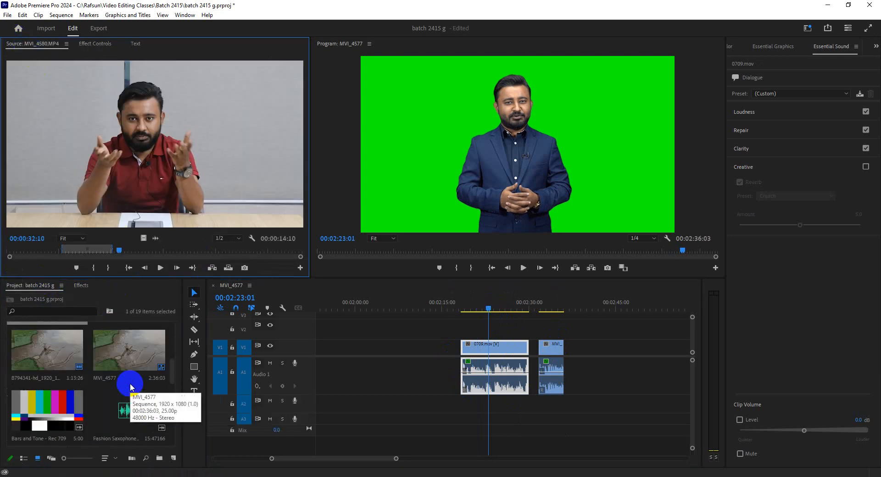
left_click(123, 405)
left_click_drag(142, 193, 123, 223)
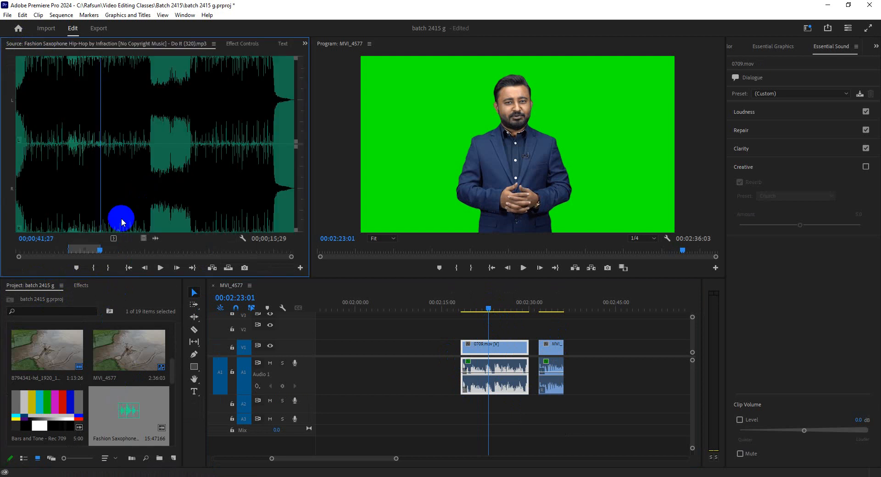
Step: Mark the music from 00;00;14;10 to 00;00;47;11 and place it on A2 starting beneath 0709.mov
left_click(46, 250)
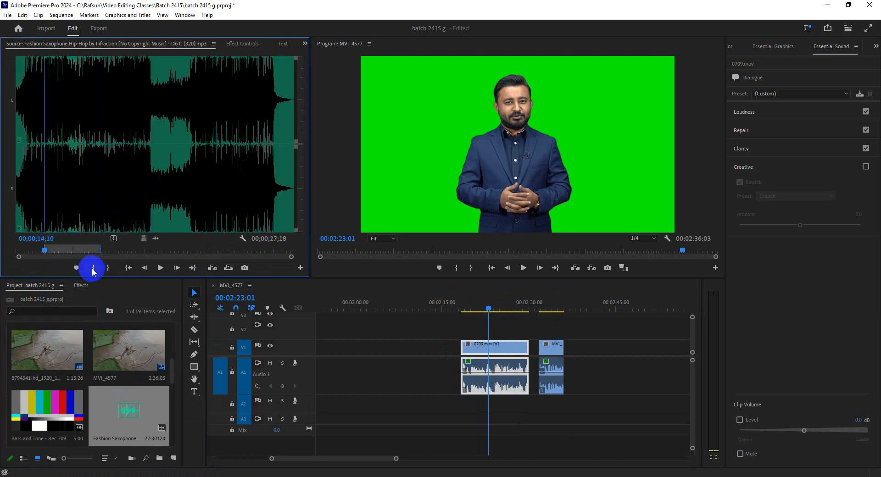
left_click_drag(88, 252, 462, 412)
left_click(109, 268)
Step: Trim the music on A2 to end with the MVI_4582.MP4 clip and increase the A2 track height
left_click_drag(653, 405, 564, 406)
left_click(484, 418)
left_click_drag(296, 412, 307, 430)
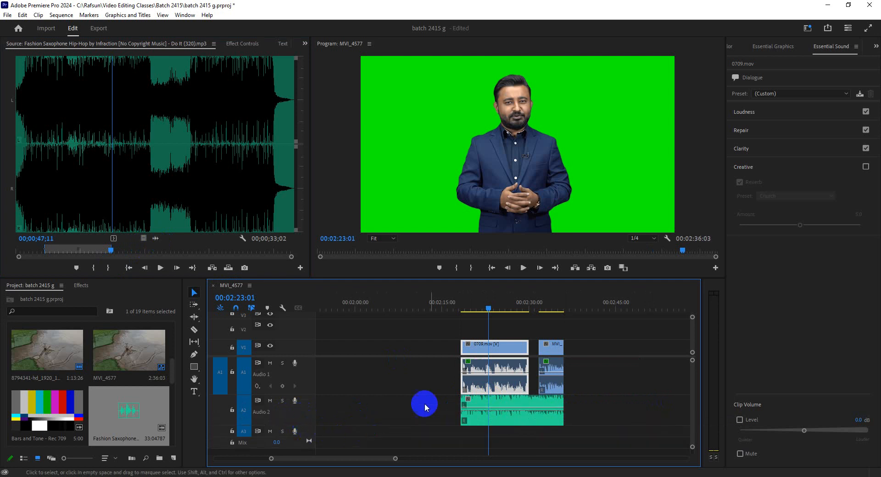
Step: Place the playhead at 00:02:30:14, in the gap between 0709.mov and MVI_4582.MP4
left_click(537, 303)
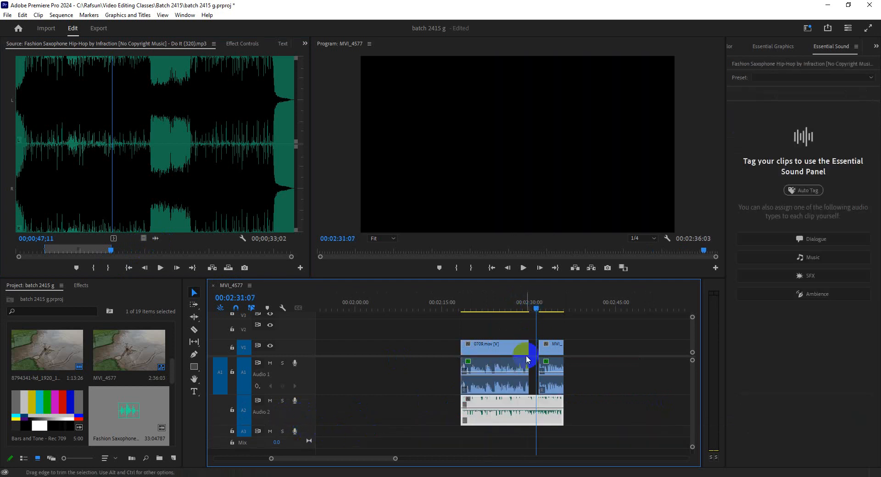
left_click_drag(536, 305, 505, 307)
left_click(485, 352)
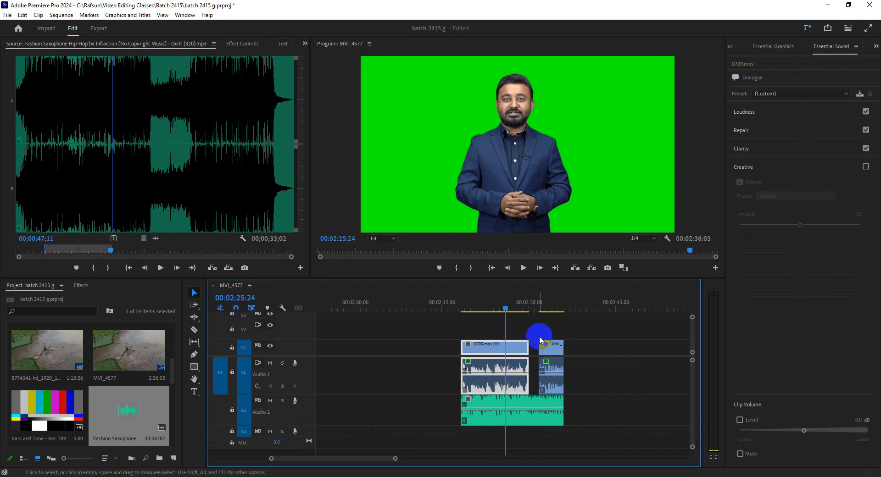
left_click(533, 308)
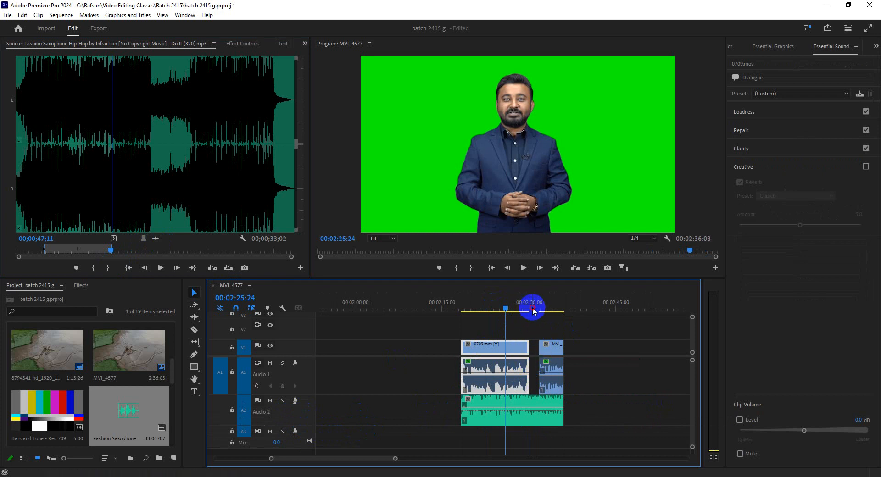
Step: Increase the A2 track height and lower the music clip's volume line
left_click_drag(395, 459, 373, 460)
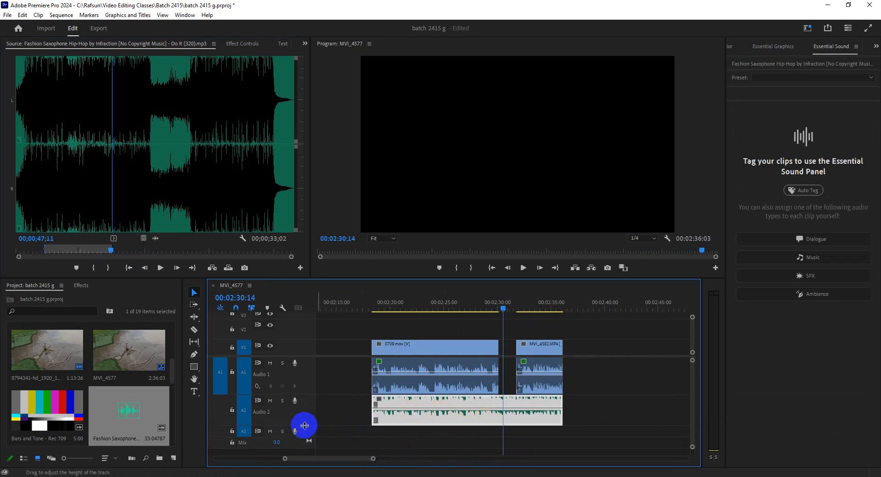
left_click_drag(304, 426, 527, 433)
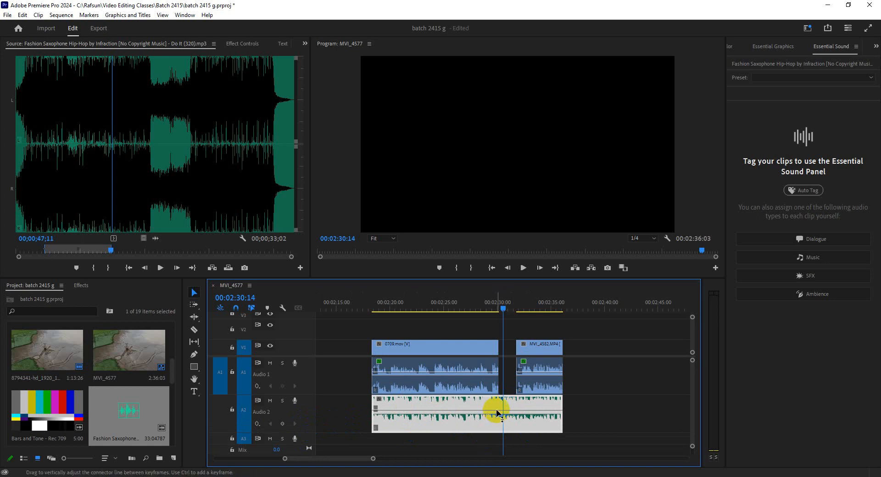
left_click_drag(497, 410, 490, 418)
Step: Play back the final part of 0709.mov to check the music level beneath the dialogue
left_click(465, 307)
key("space")
key("space")
left_click(467, 308)
key("space")
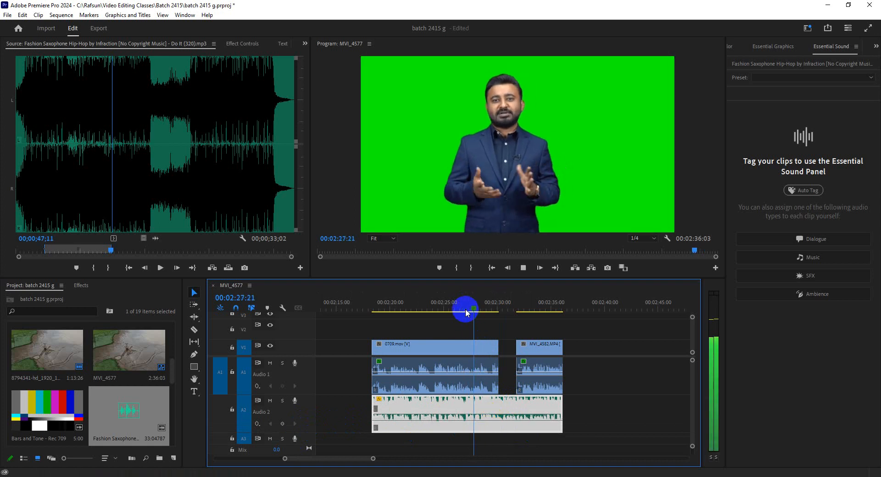
key("space")
Step: Place the playhead at 00:02:30:23 and load the 8794341-hd_1920_1080_30fps.mp4 footage in the Source monitor
left_click(507, 305)
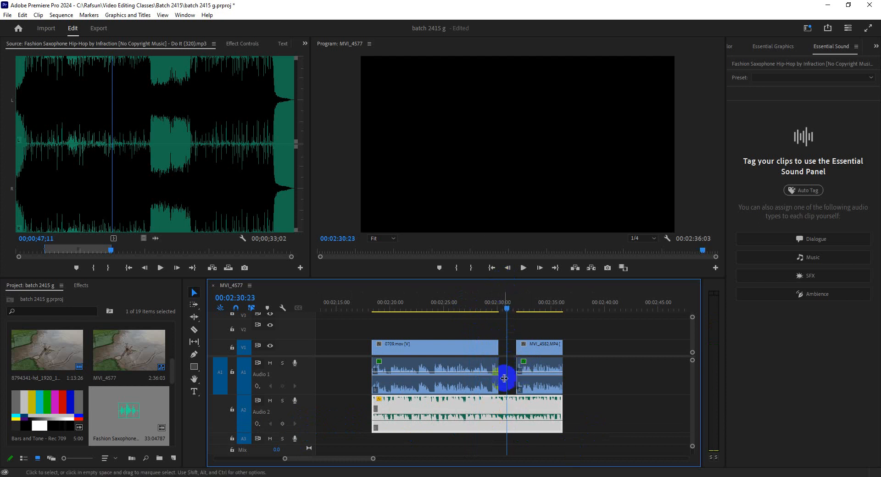
left_click(117, 356)
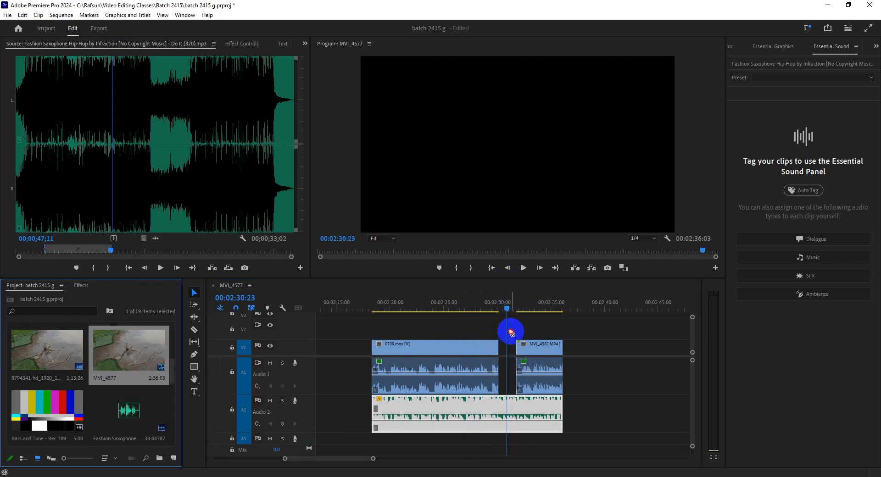
left_click(81, 352)
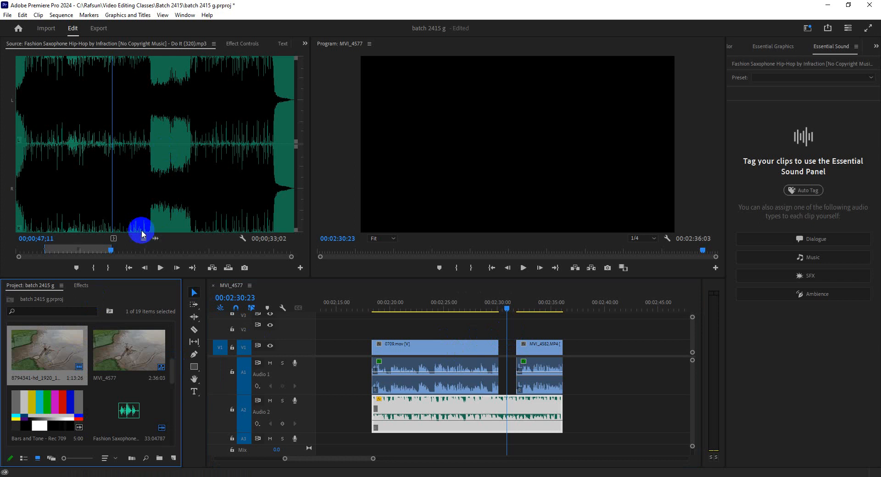
left_click_drag(143, 239, 126, 141)
Step: Mark the aerial footage from 00:00:24:03 to 00:00:27:27 in the Source monitor
left_click_drag(108, 247, 102, 250)
left_click(94, 268)
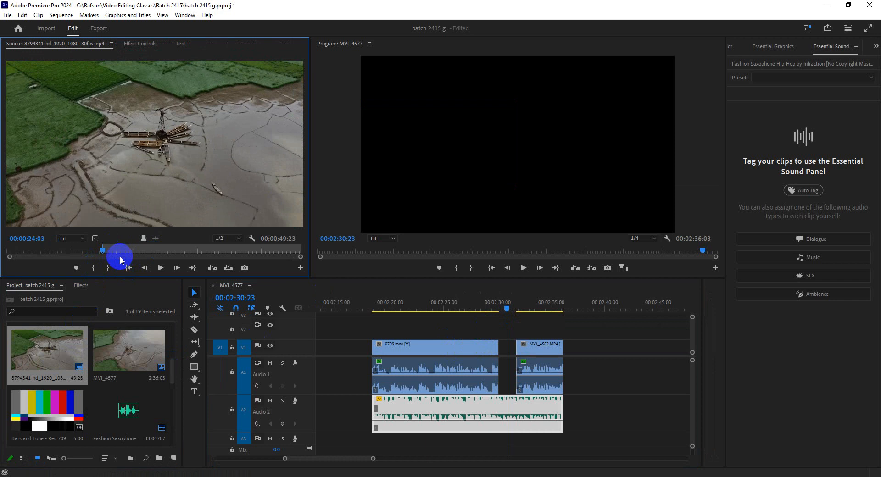
left_click(118, 251)
left_click(108, 268)
Step: Place the marked aerial video on V2 over the gap between the dialogue clips and resize it to fill the frame
left_click_drag(144, 238, 515, 329)
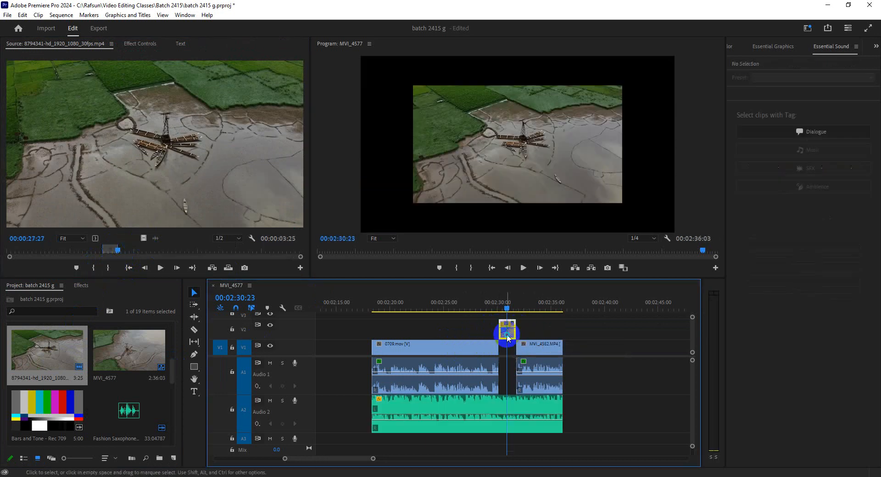
right_click(508, 339)
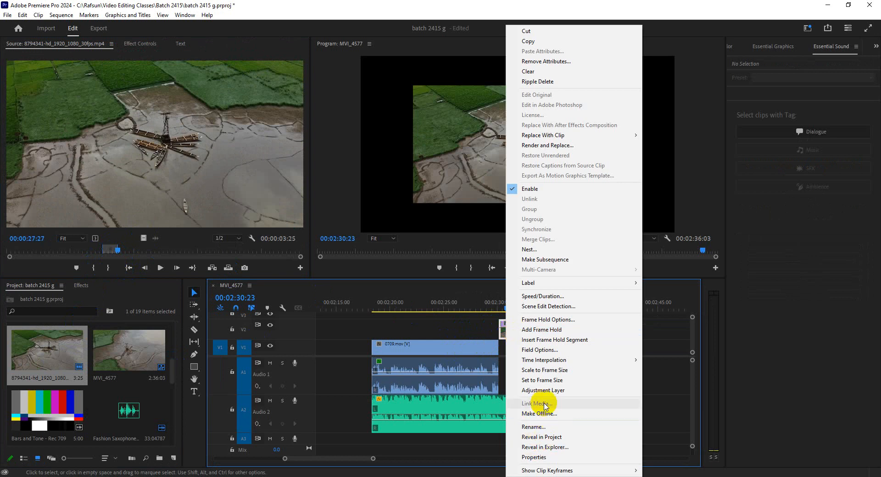
left_click(507, 313)
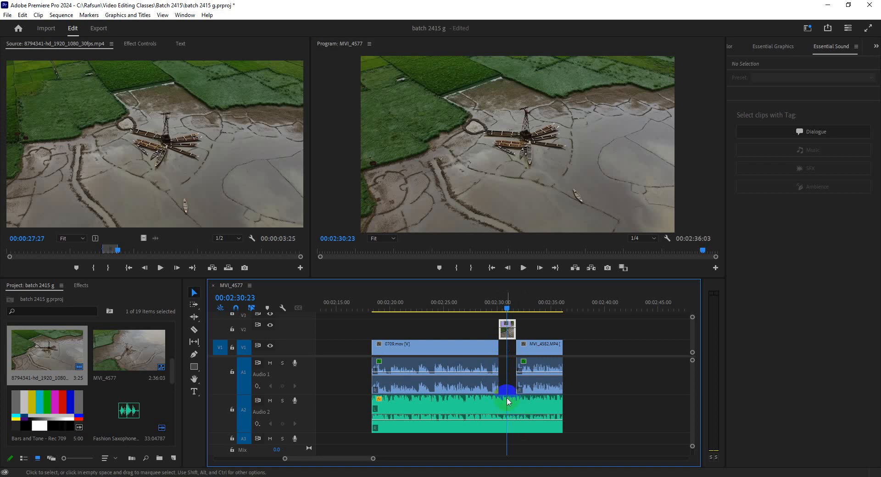
Step: Add two volume keyframes at each end of the gap on the A2 music and raise the level between the inner pair
left_click_drag(374, 458, 351, 459)
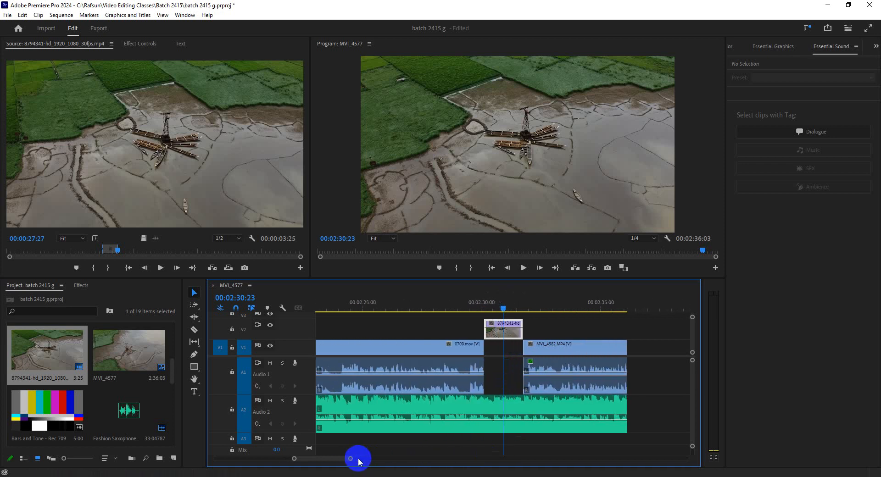
left_click(473, 429)
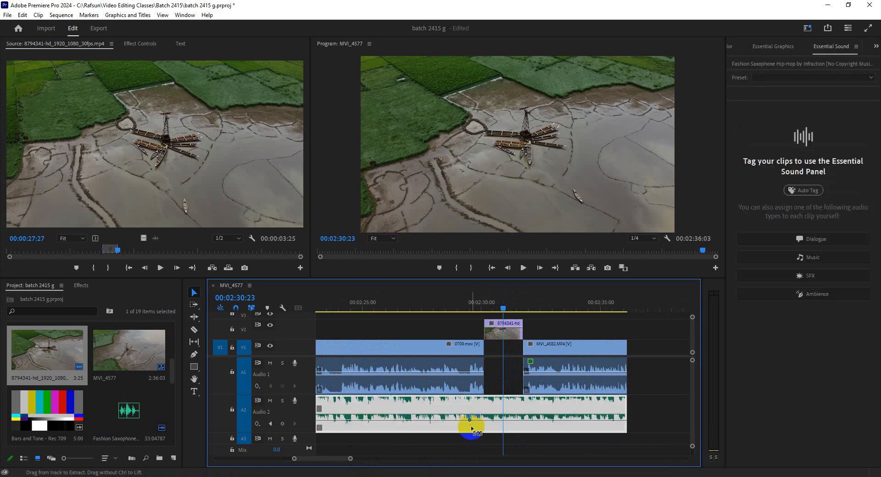
left_click(484, 419, "ctrl")
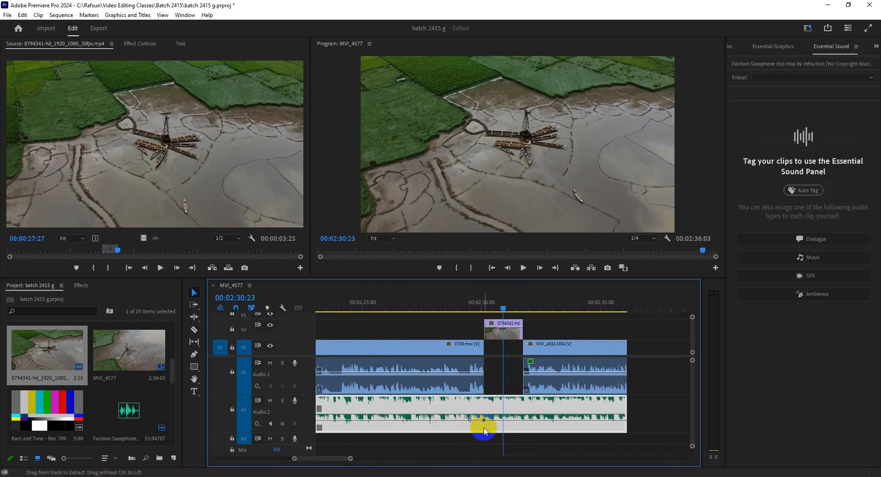
left_click(519, 419, "ctrl")
left_click(532, 420, "ctrl")
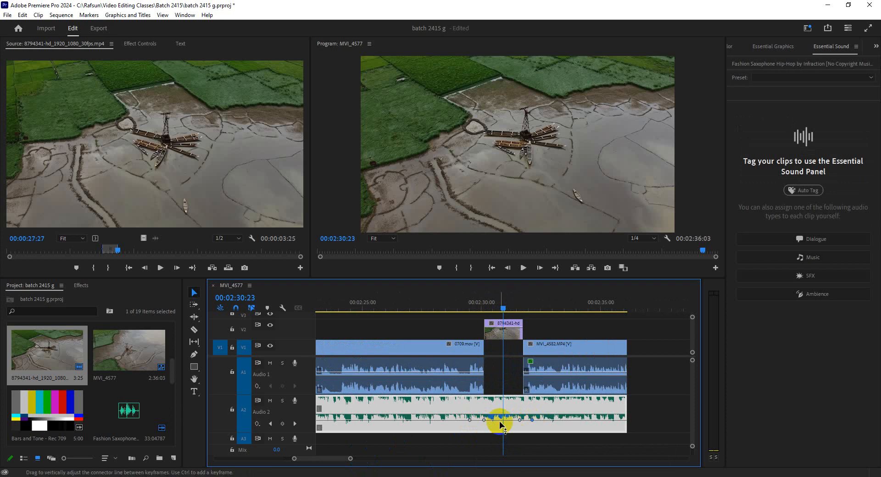
left_click_drag(502, 420, 501, 416)
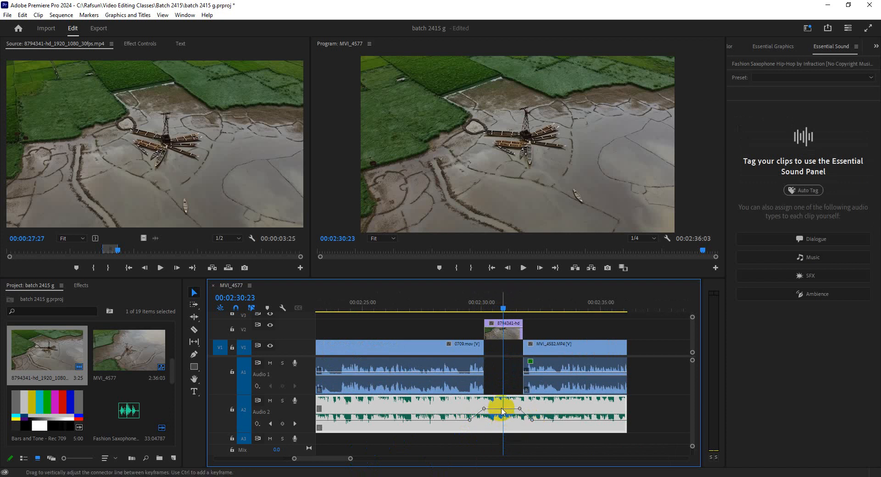
left_click_drag(503, 408, 504, 412)
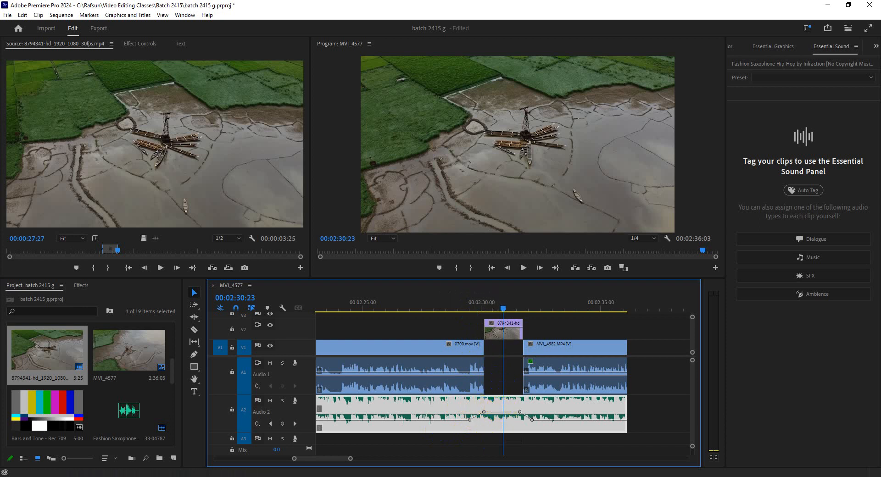
Step: Play back the music change across the gap and place the playhead at 00:02:31:00
left_click(467, 299)
key("space")
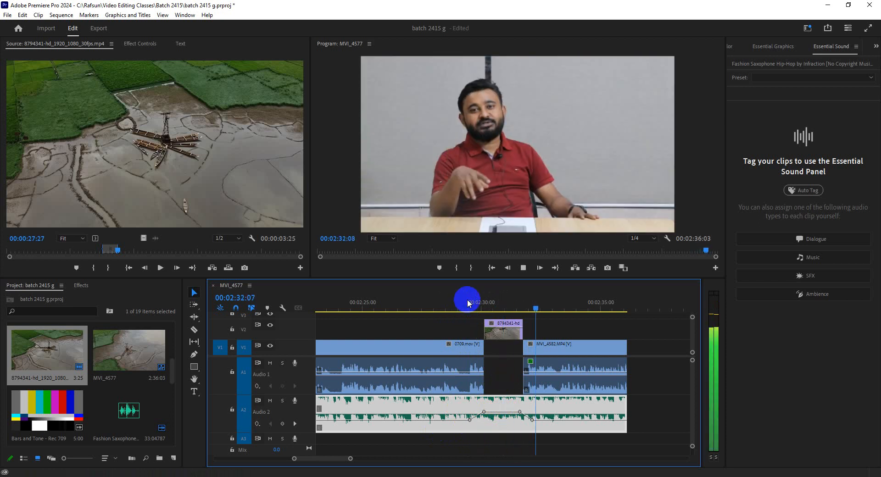
left_click(505, 308)
key("m")
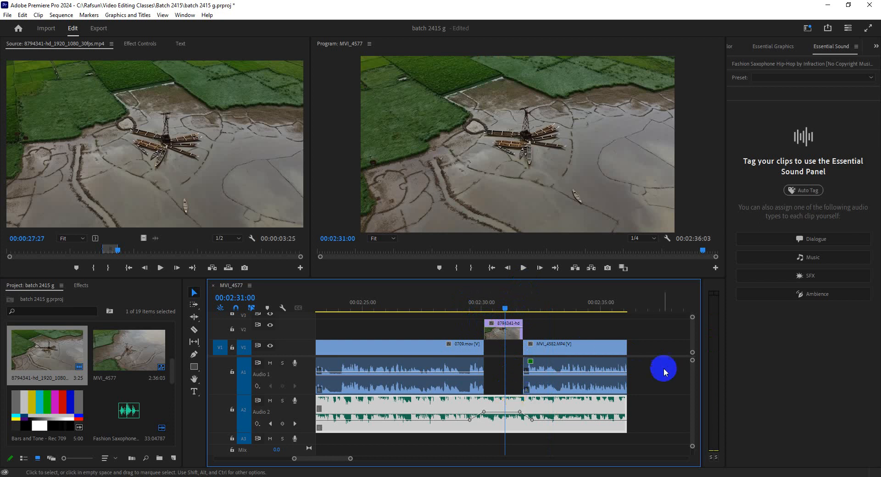
Step: Select the dialogue clips 0709.mov and MVI_4582.MP4 together, and then only the music clip on A2
left_click_drag(665, 372, 399, 344)
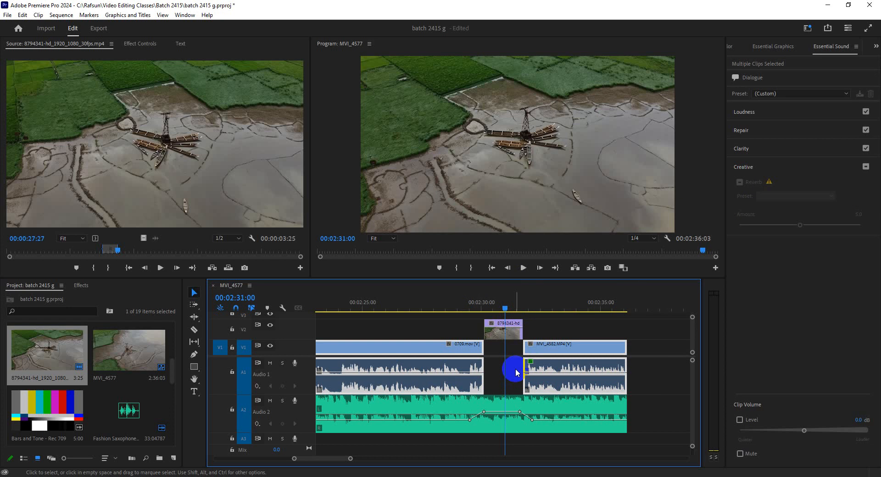
left_click(484, 422)
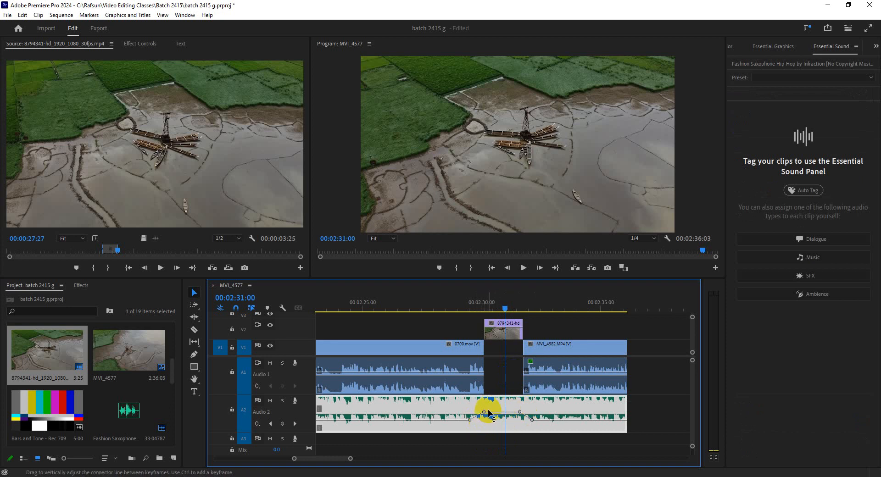
mouse_move(488, 409)
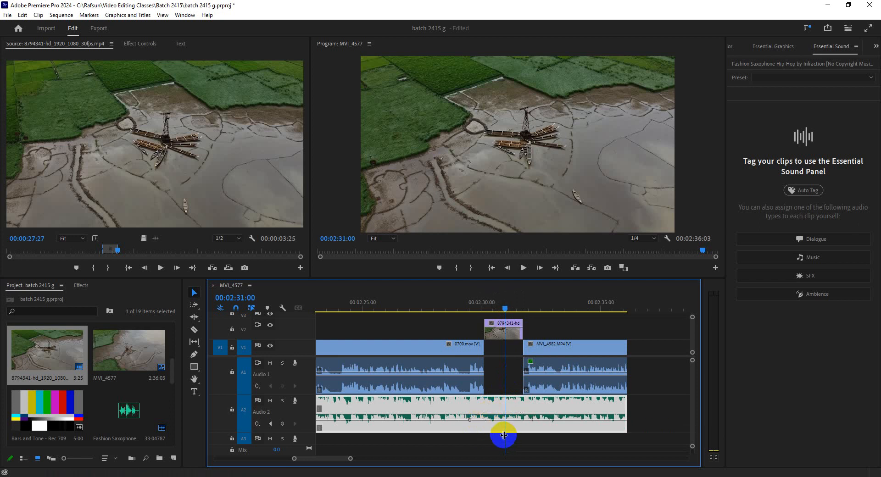
Step: Undo the music volume keyframes and the resizing, placement and source marks of the aerial footage
key("ctrl+z")
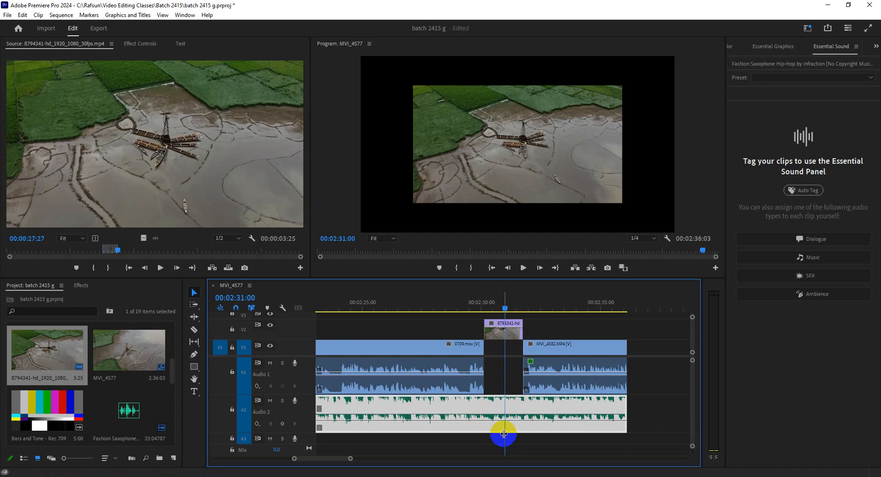
key("ctrl+z")
key("ctrl+z")
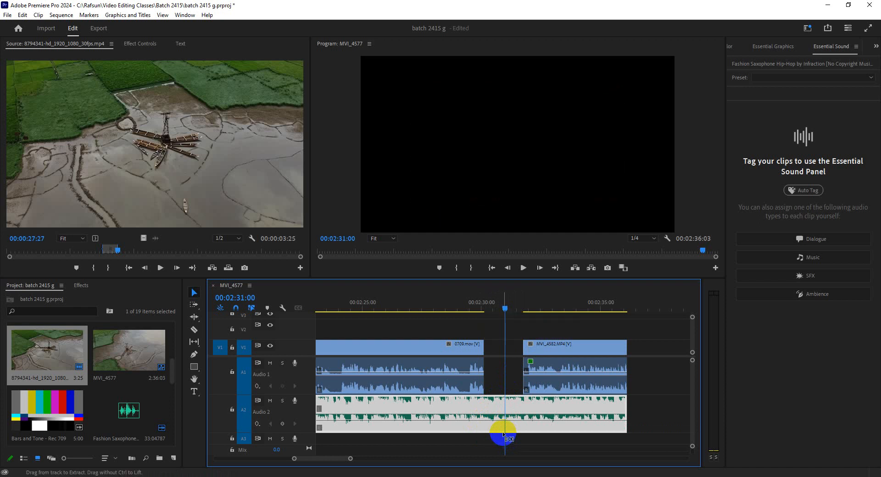
key("ctrl+z")
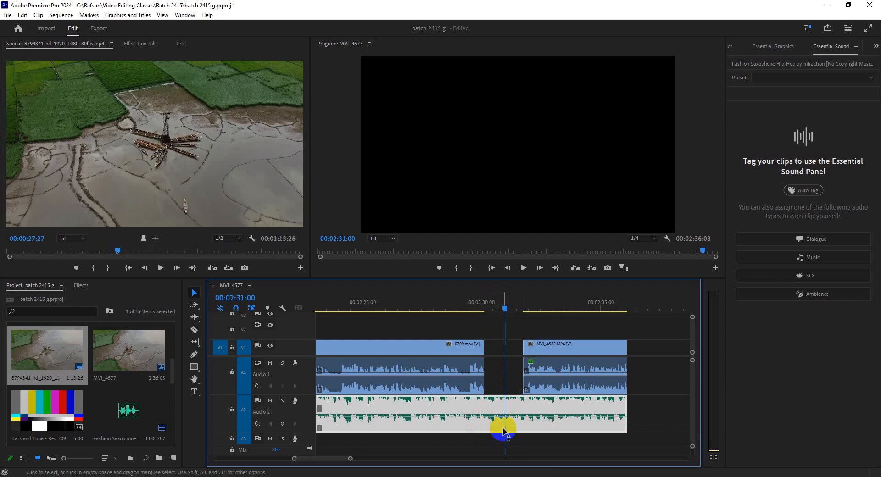
Step: Mark the aerial footage from 00:00:27:27 to 00:00:36:09 in the Source monitor
left_click(143, 237)
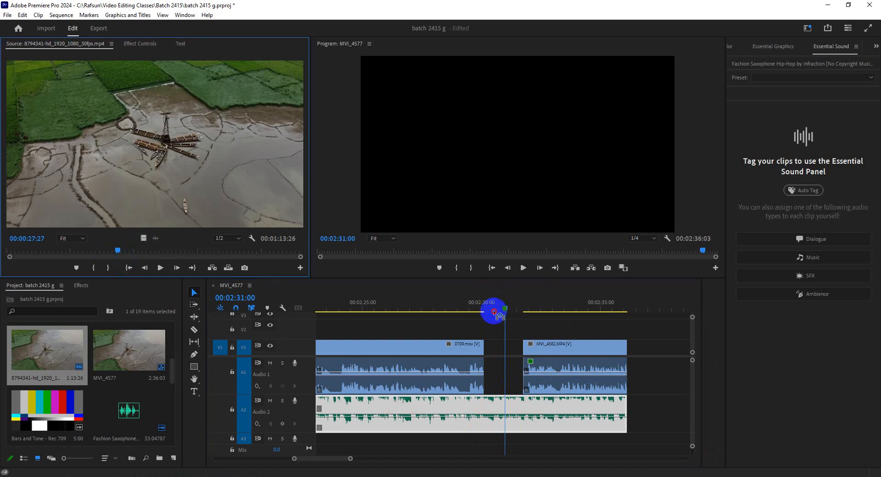
left_click_drag(493, 312, 142, 146)
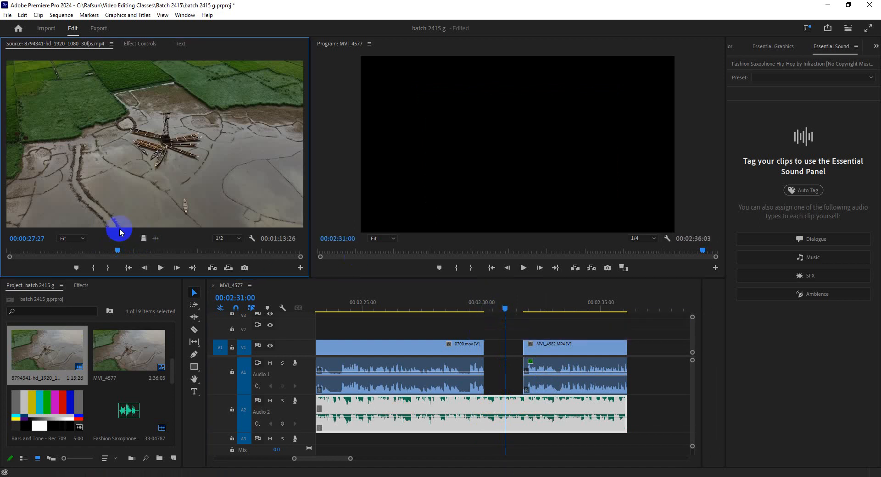
left_click(94, 267)
left_click(152, 250)
left_click(108, 266)
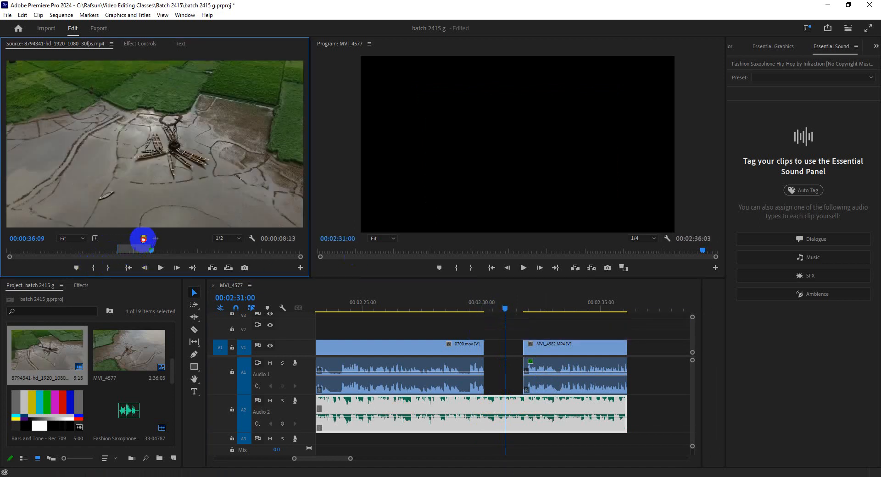
Step: Place the marked aerial video on V2, trimmed to the gap between the dialogue clips, and set it to frame size
left_click_drag(143, 239, 522, 334)
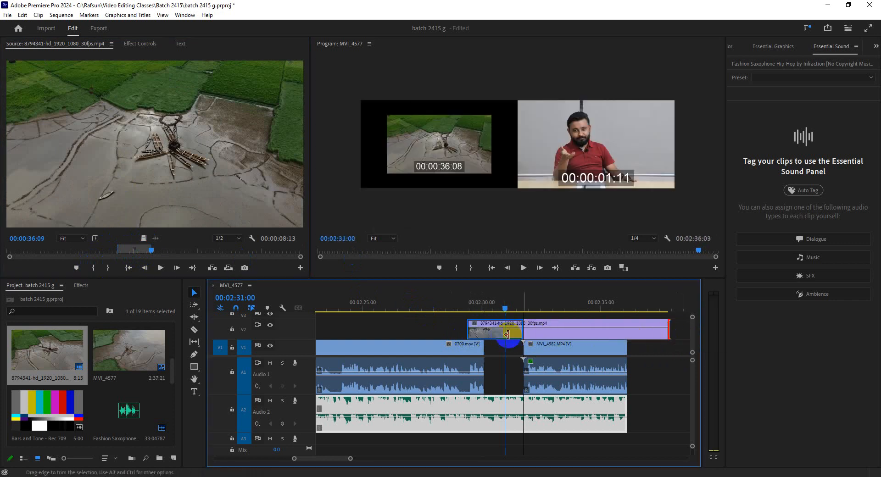
left_click_drag(469, 335, 486, 337)
right_click(495, 337)
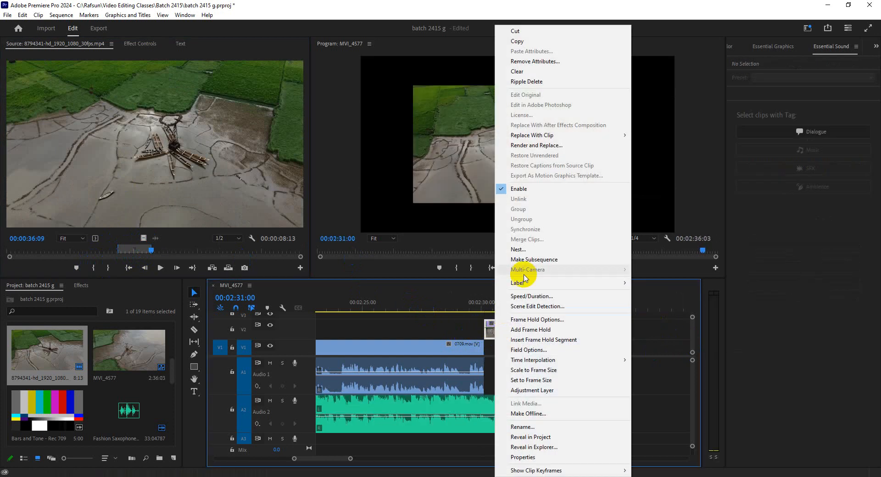
left_click(500, 380)
left_click(497, 303)
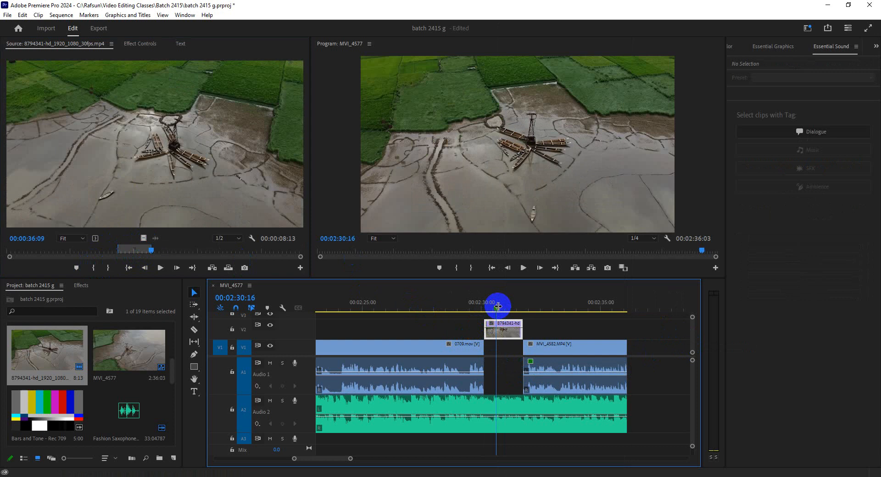
Step: Select the MVI_4582.MP4 clip and collapse its Creative settings in Essential Sound
left_click(502, 409)
left_click(542, 364)
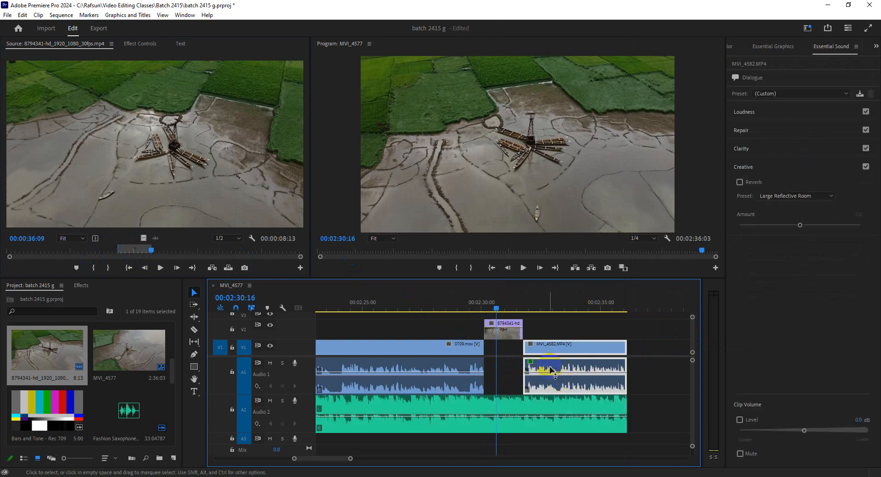
left_click(748, 168)
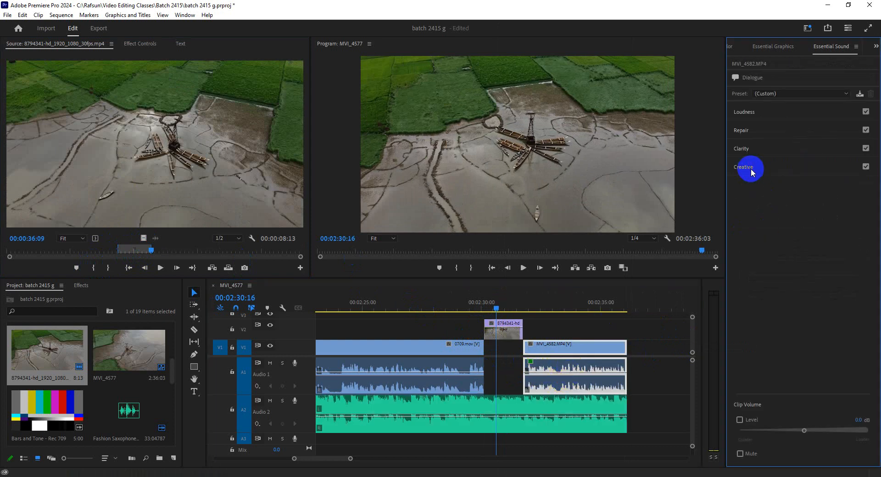
Step: Tag the Fashion Saxophone background music clip on A2 as Music in Essential Sound
left_click(639, 431)
left_click(594, 417)
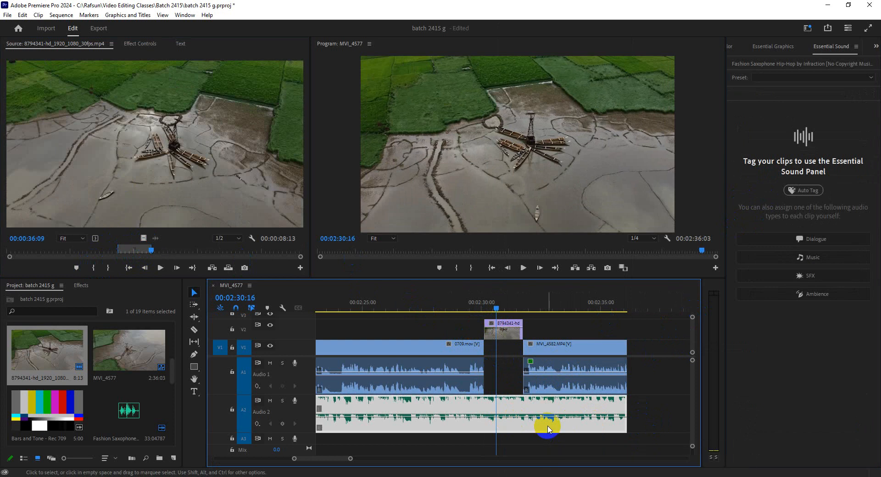
left_click(649, 384)
left_click(561, 369)
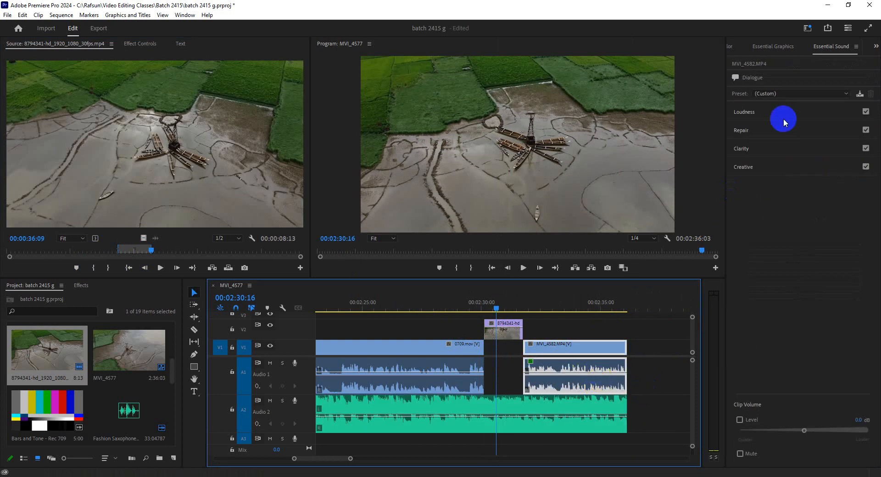
left_click(541, 438)
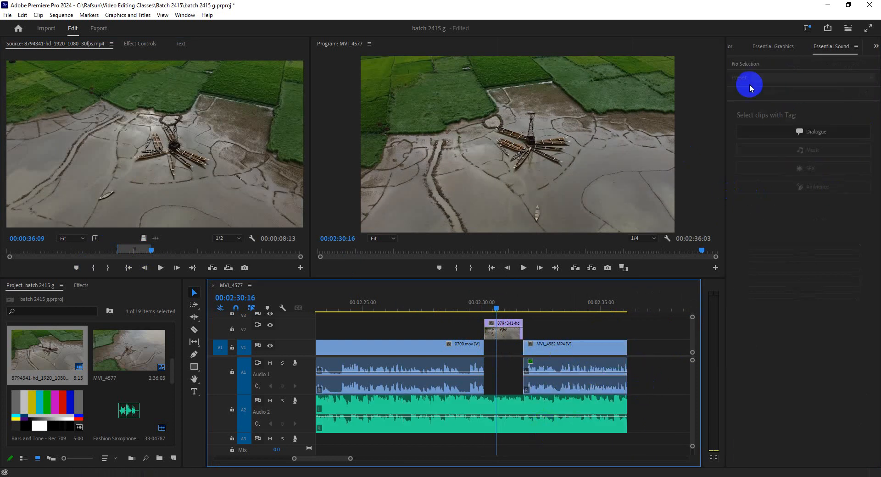
left_click(517, 412)
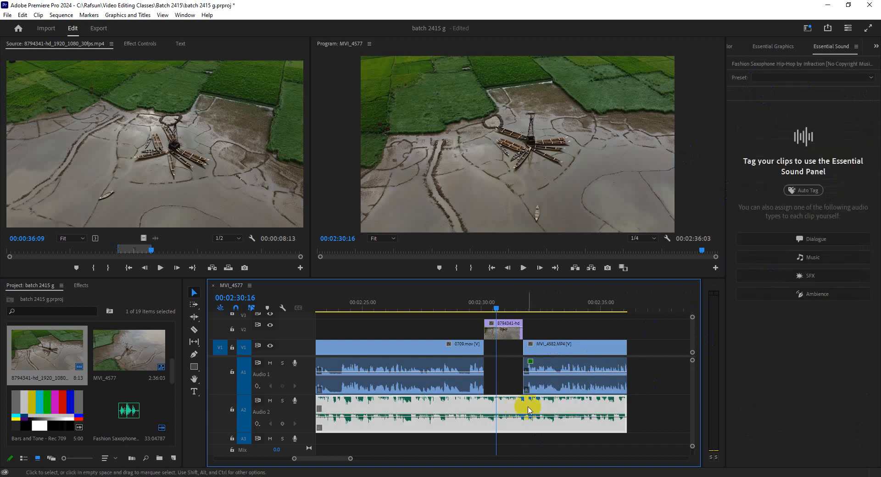
left_click(775, 258)
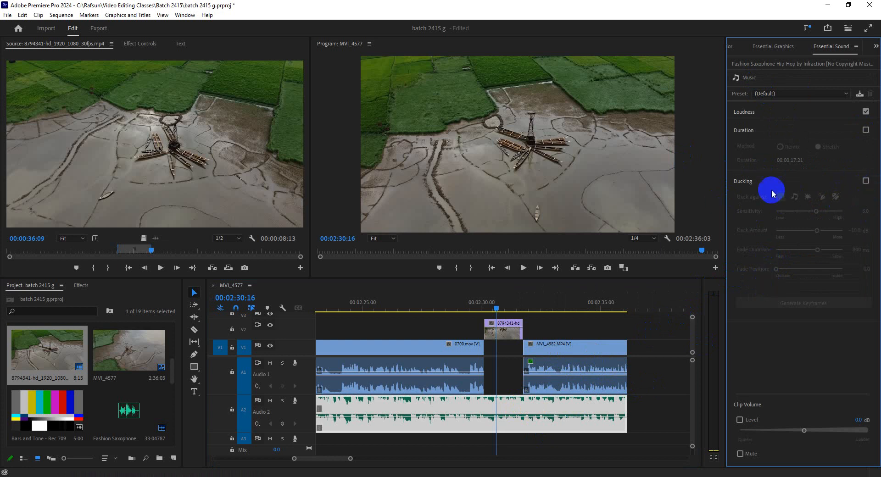
Step: Enable ducking on the music clip against dialogue and music clips, and generate its volume keyframes
left_click(866, 181)
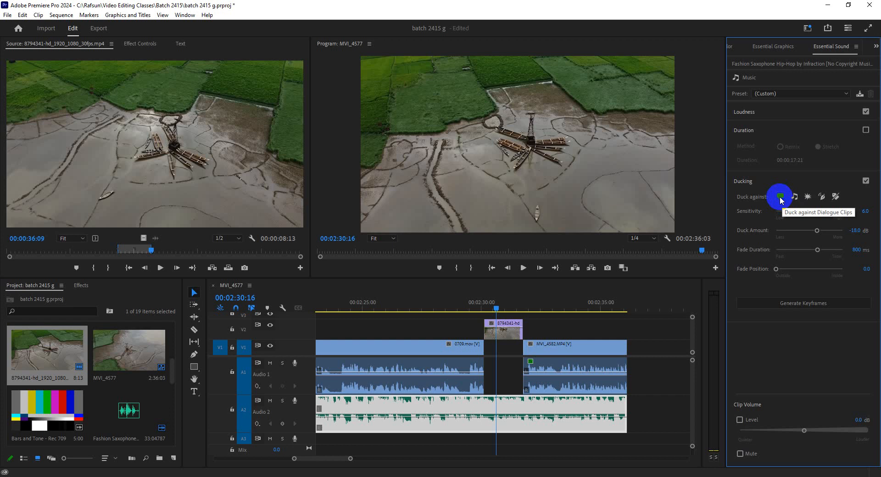
left_click(795, 198)
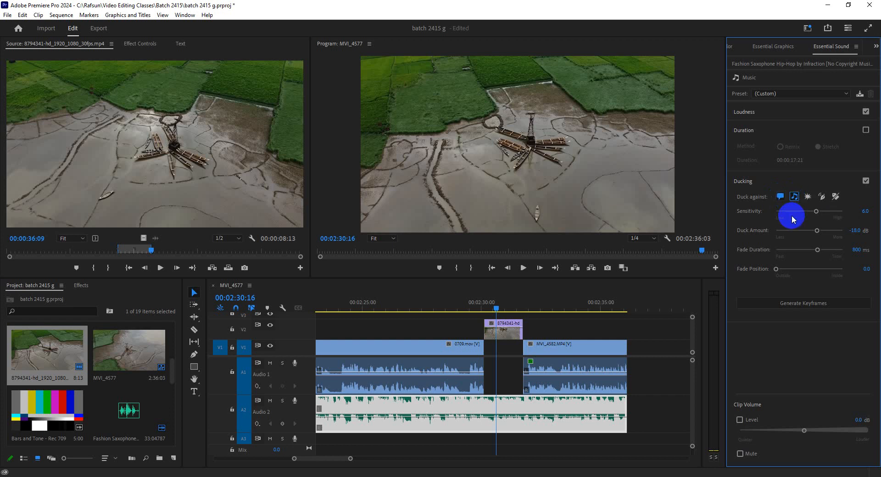
left_click(798, 307)
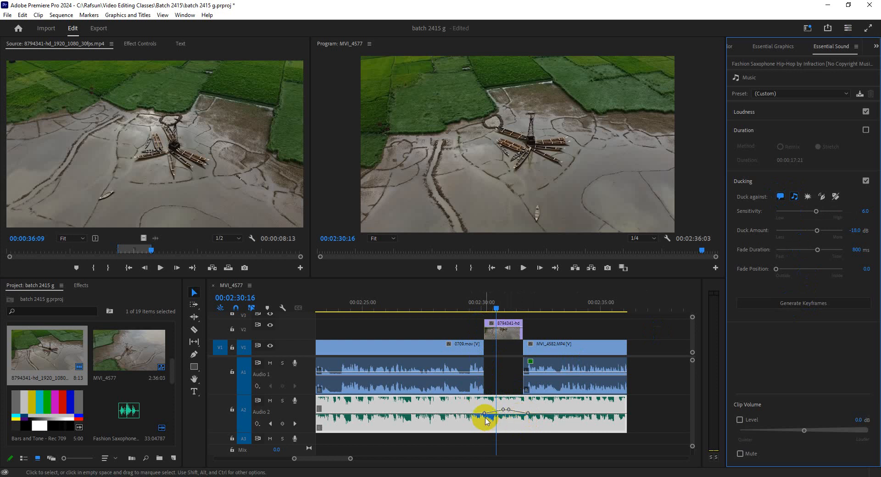
Step: Play back the ducked music across the aerial footage between the two dialogue clips
left_click(464, 302)
key("space")
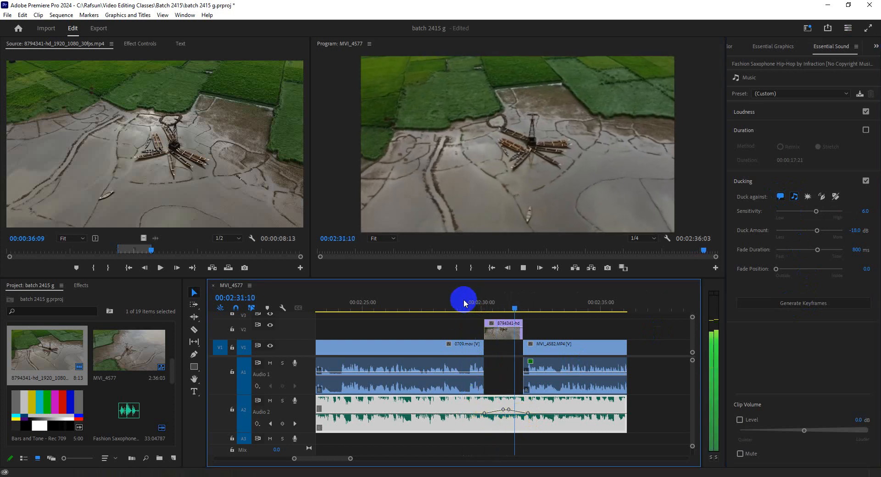
left_click(501, 304)
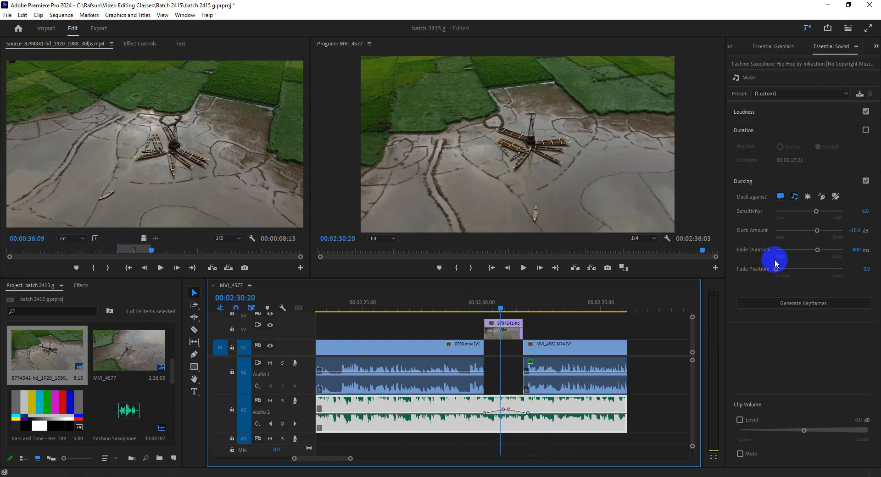
Step: Set the music's ducking sensitivity to 5.8, duck amount to about -15.5 dB and fade duration to 332 ms, then regenerate the keyframes
left_click_drag(819, 211, 797, 254)
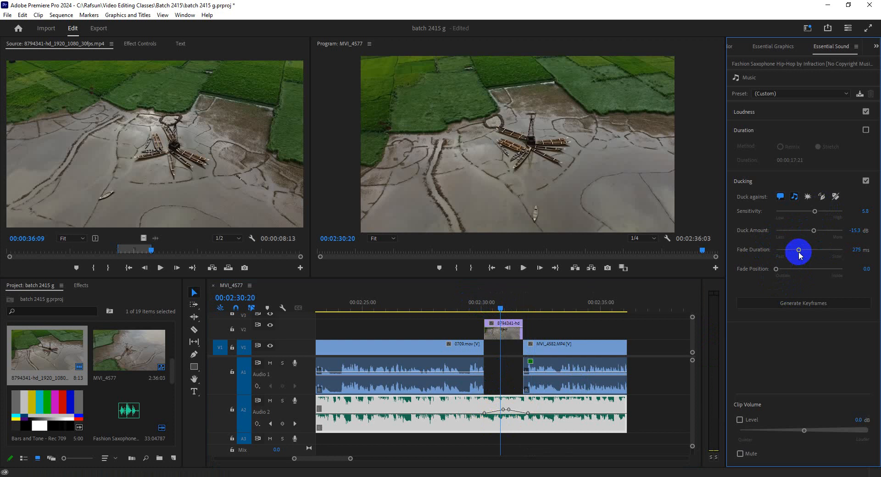
left_click_drag(801, 250, 801, 250)
left_click(799, 303)
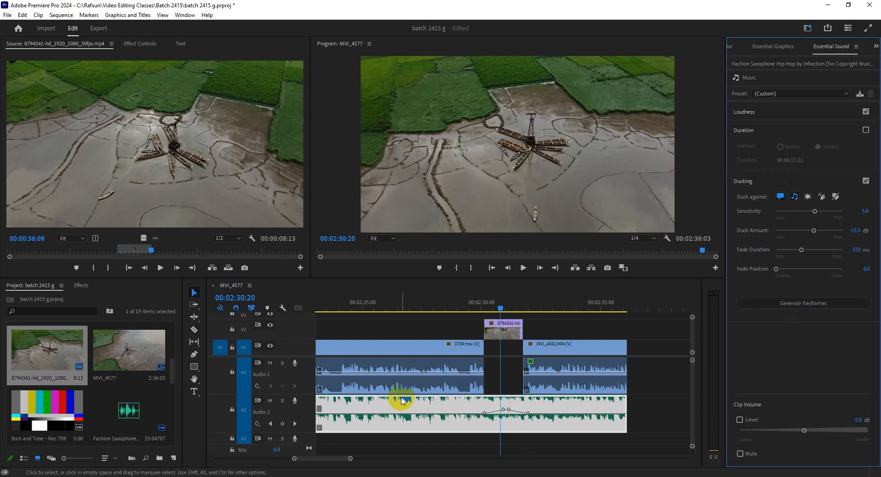
Step: Collapse the music clip's Duration and Ducking settings and show the whole edited section in the timeline
left_click_drag(351, 458, 365, 459)
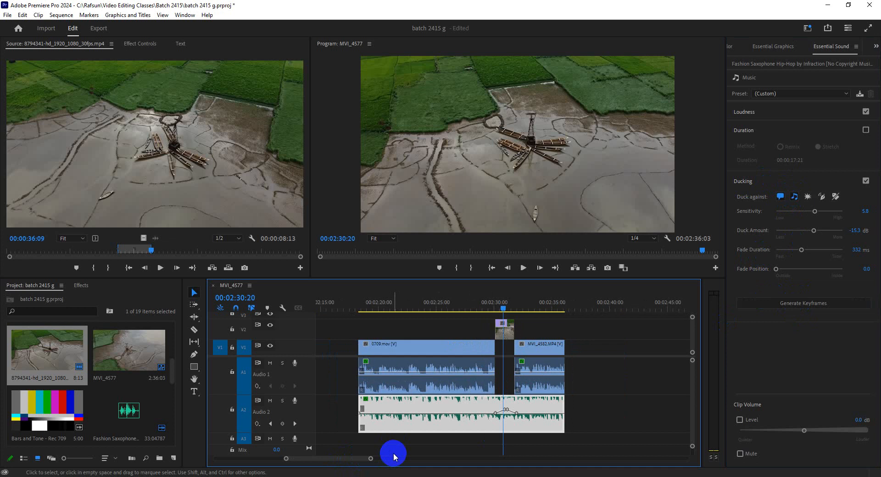
left_click(745, 131)
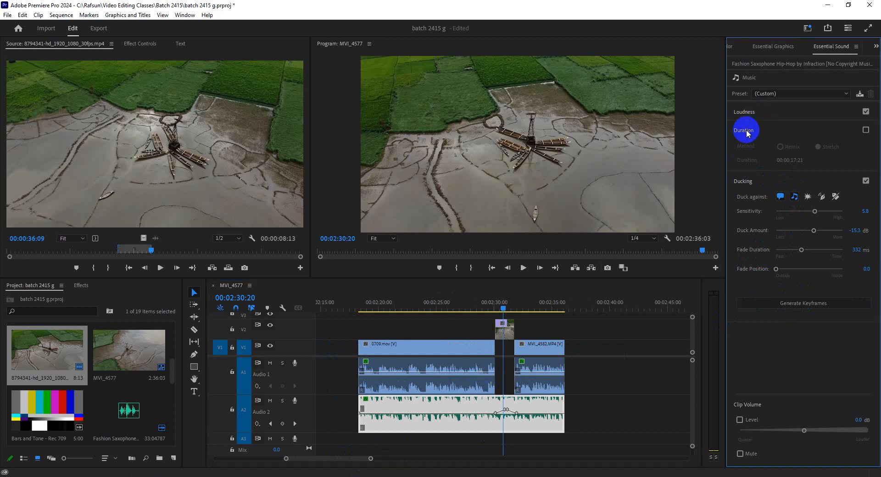
left_click(742, 146)
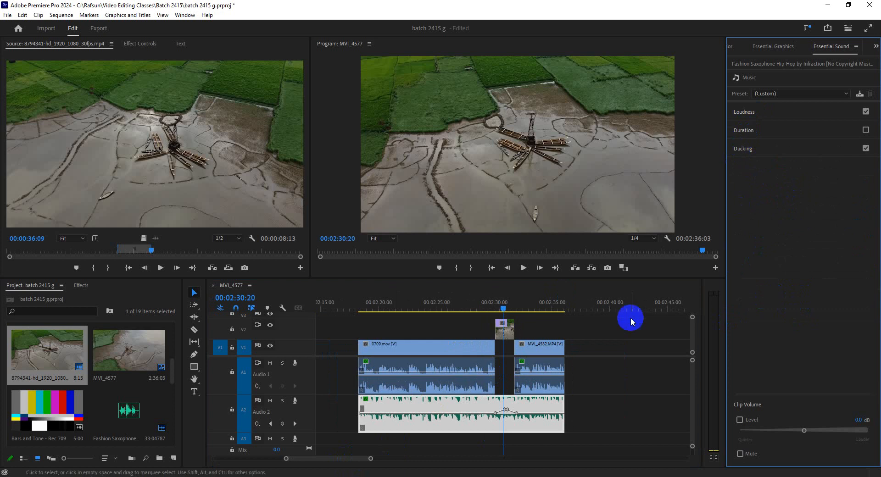
left_click_drag(371, 459, 379, 465)
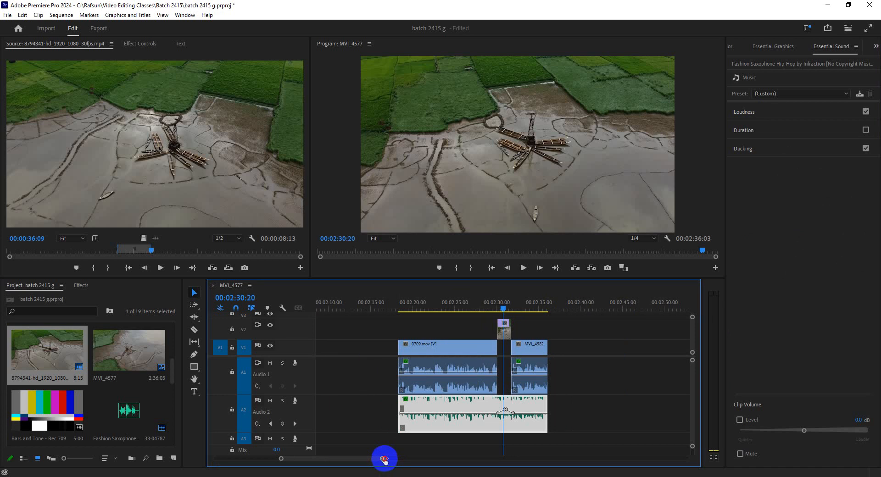
left_click_drag(384, 459, 391, 458)
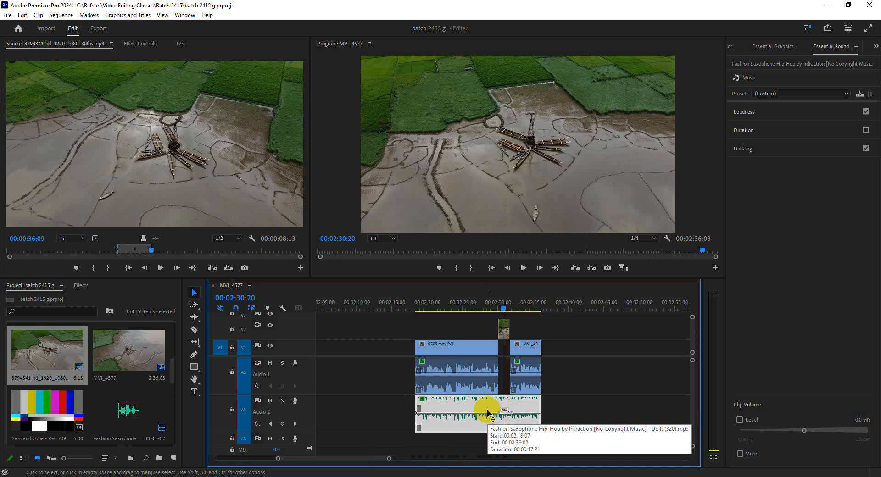
Step: Switch to the Google Meet call, dismiss the raised-hands notice, toggle the microphone and return to Premiere Pro
left_click(228, 429)
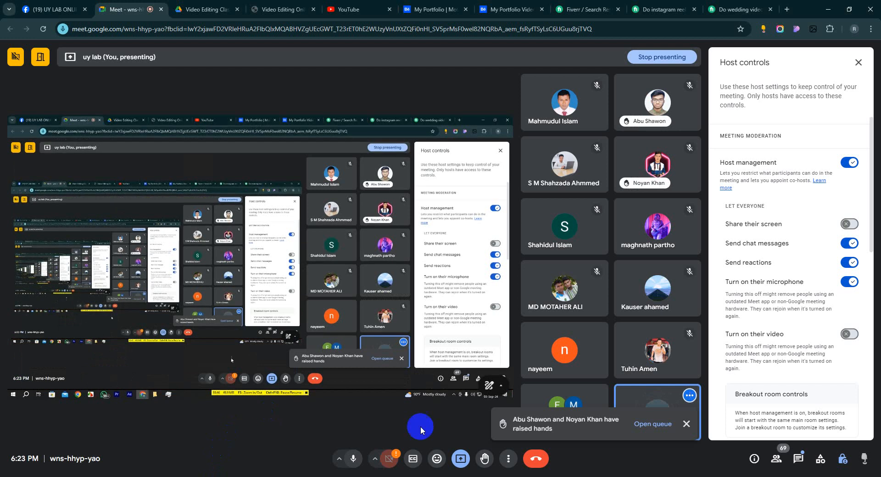
left_click(688, 426)
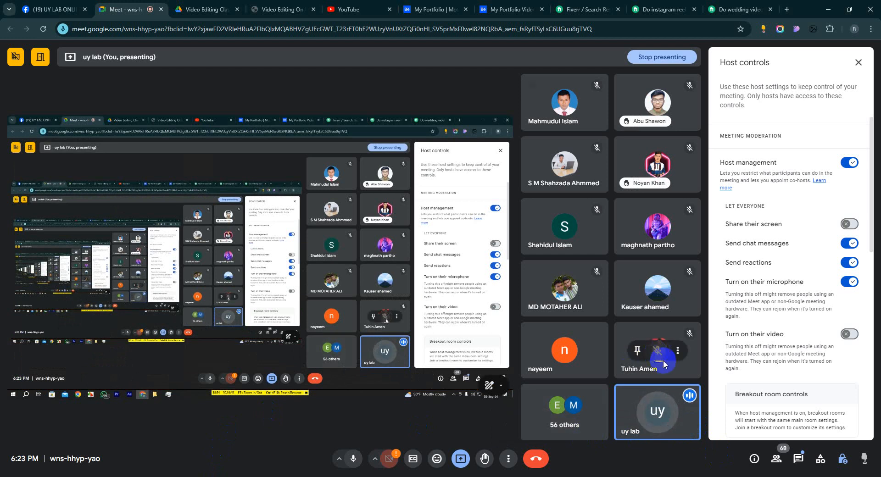
left_click(352, 460)
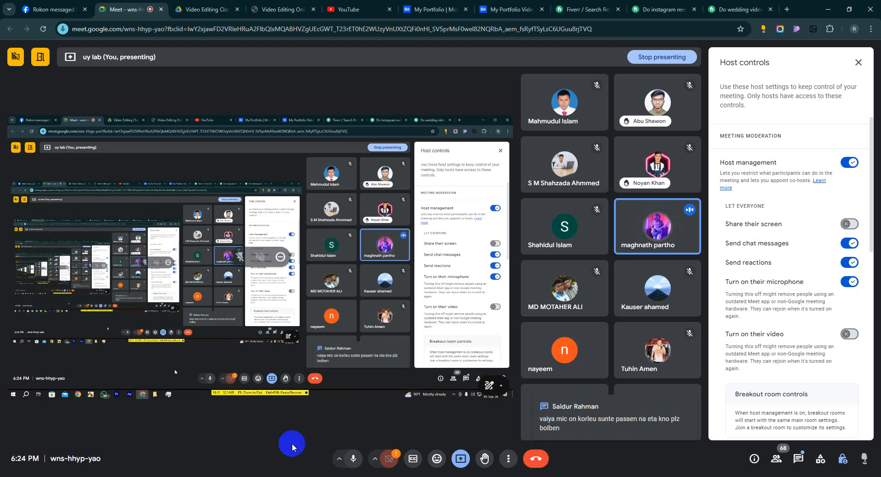
left_click(192, 472)
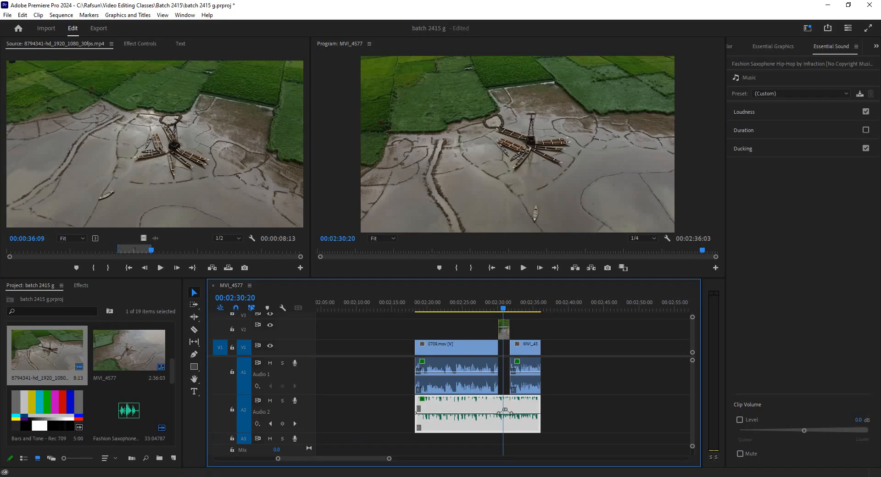
Step: Mute the dialogue track A1 and the music track A2
left_click(447, 303)
left_click(441, 301)
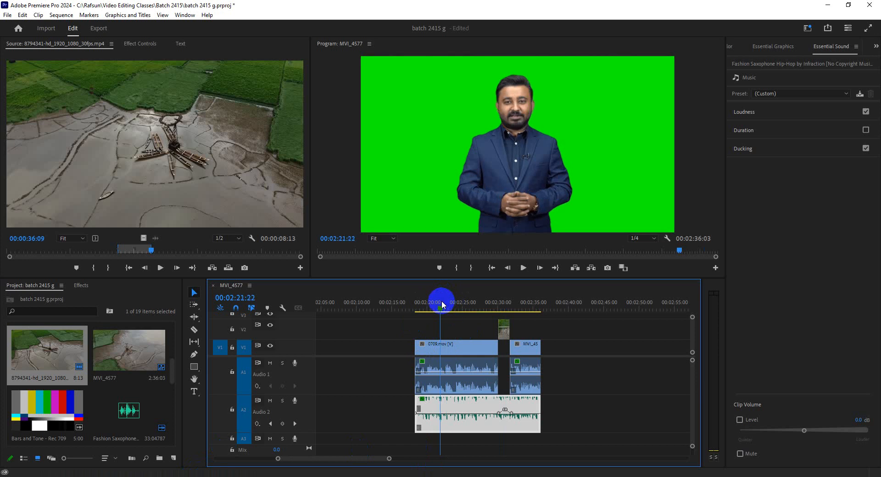
left_click(269, 363)
left_click(270, 401)
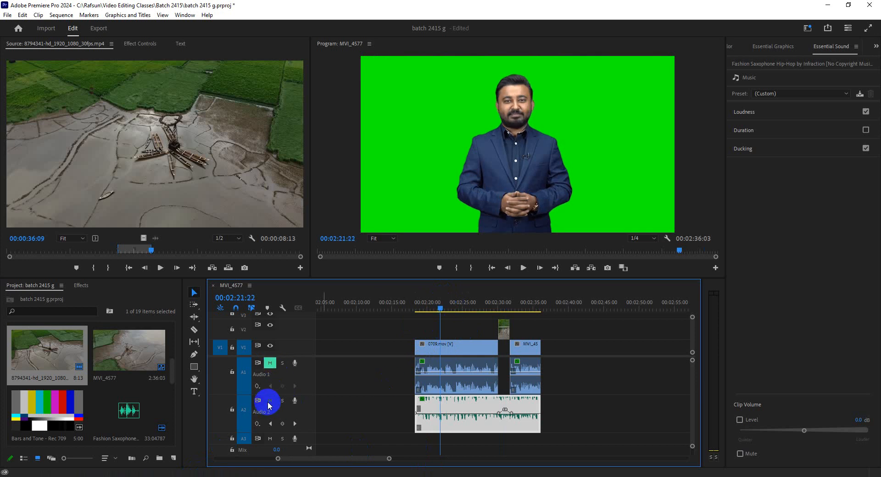
Step: Record a voice-over on A3 starting at 00:02:19:12 and stop it over the aerial footage
left_click(423, 307)
left_click_drag(425, 309, 425, 319)
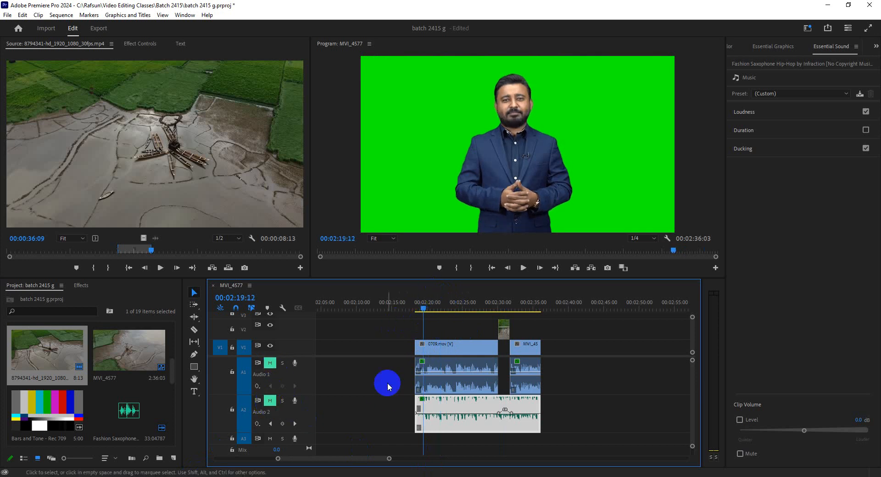
left_click(295, 440)
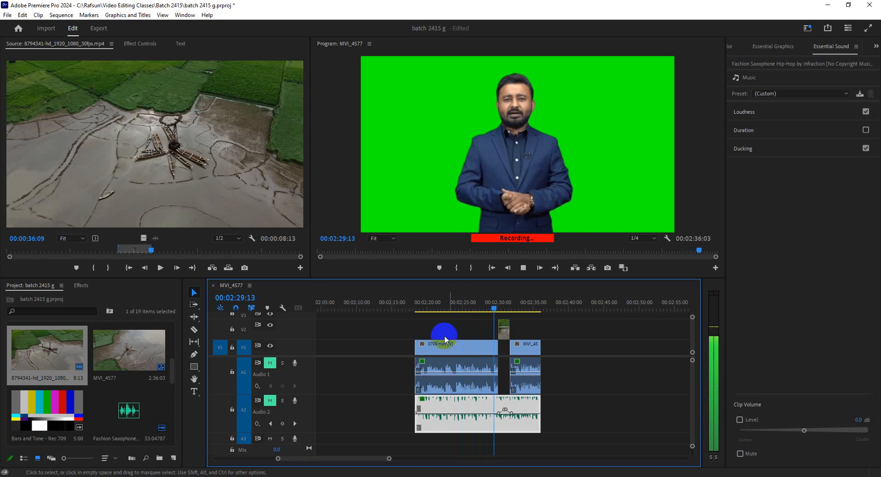
key("space")
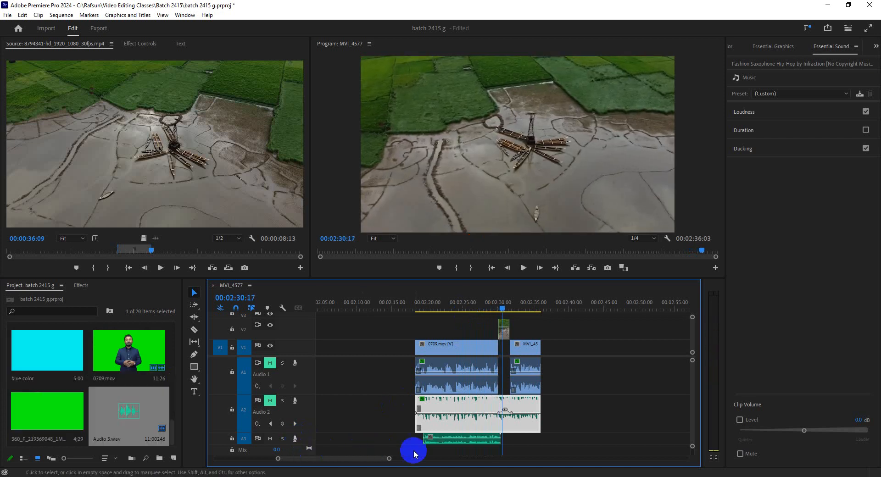
Step: Play back the recorded voice-over from 00:02:19:00 and delete it from A3
left_click(426, 305)
left_click(423, 310)
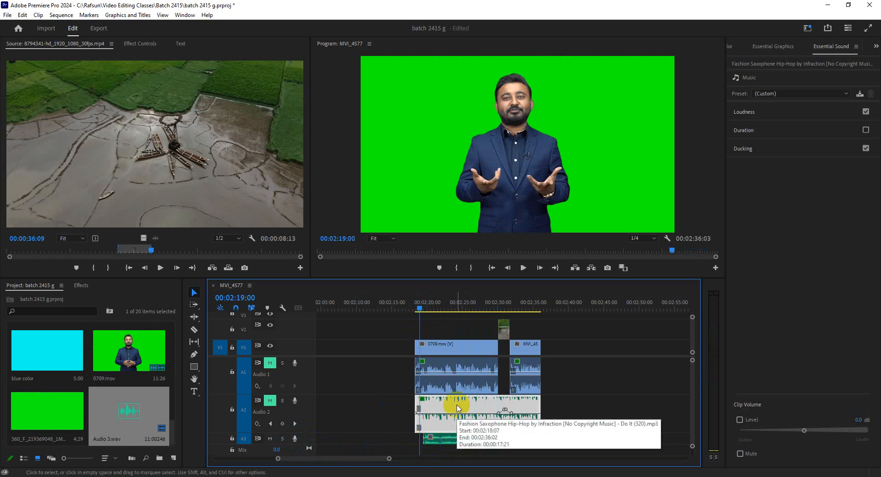
key("space")
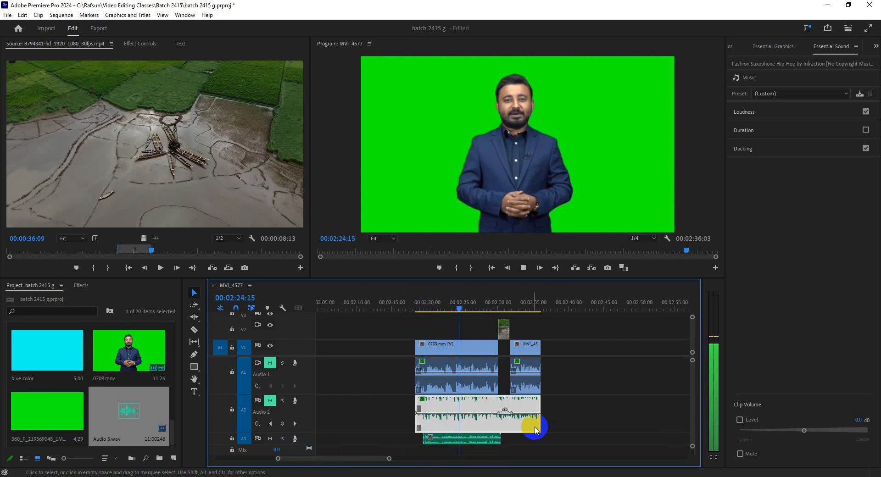
key("space")
left_click(442, 439)
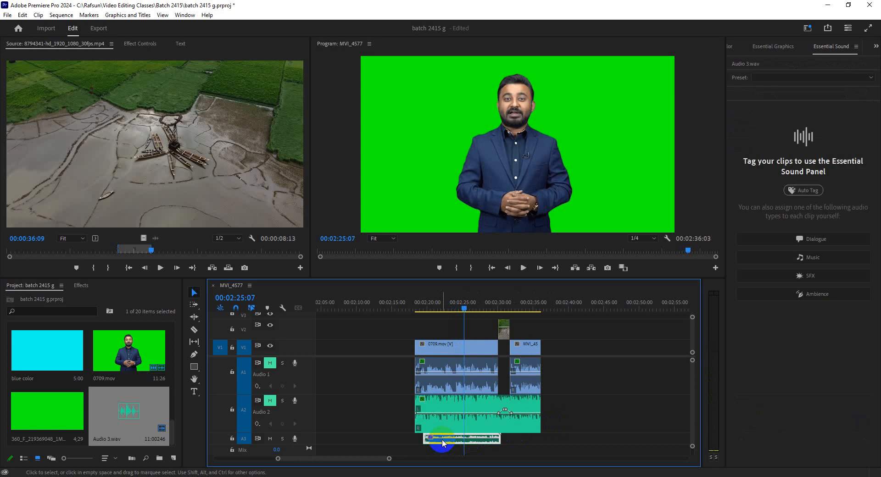
key("Delete")
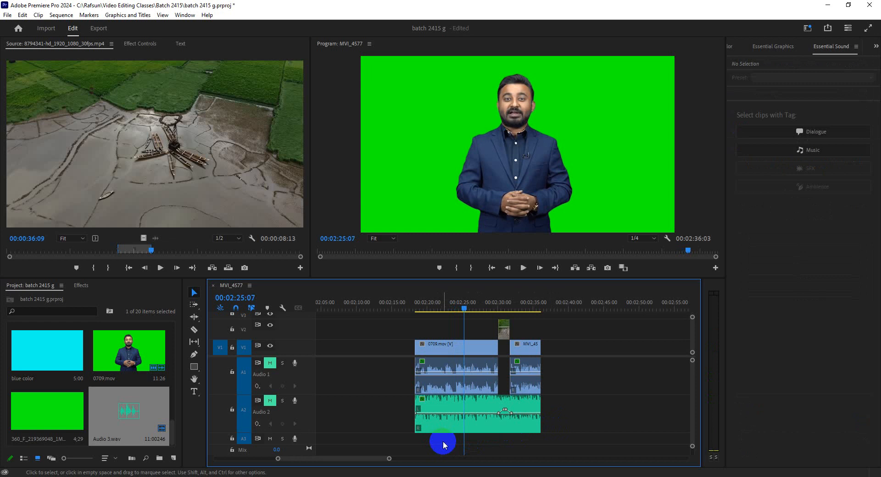
Step: Record a voice-over on A3 starting at 00:02:15:18 and stop it at about 00:02:28:12, near the end of 0709.mov
left_click(424, 306)
left_click(411, 363)
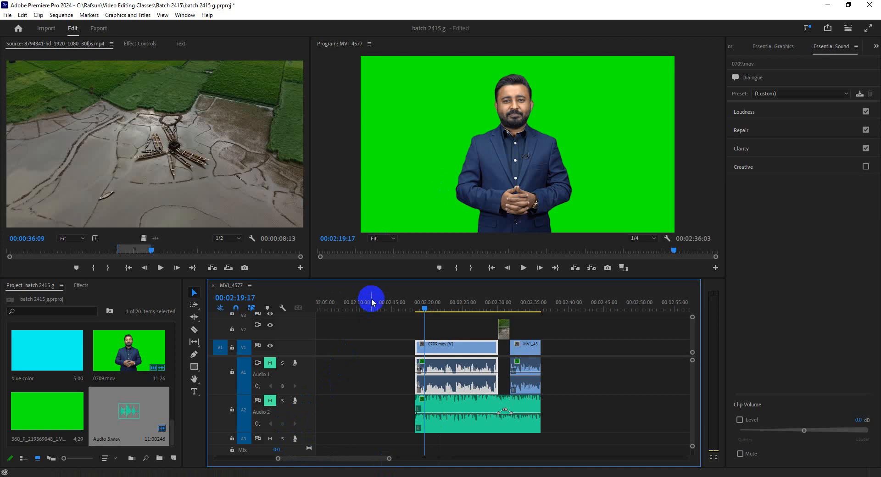
left_click(403, 303)
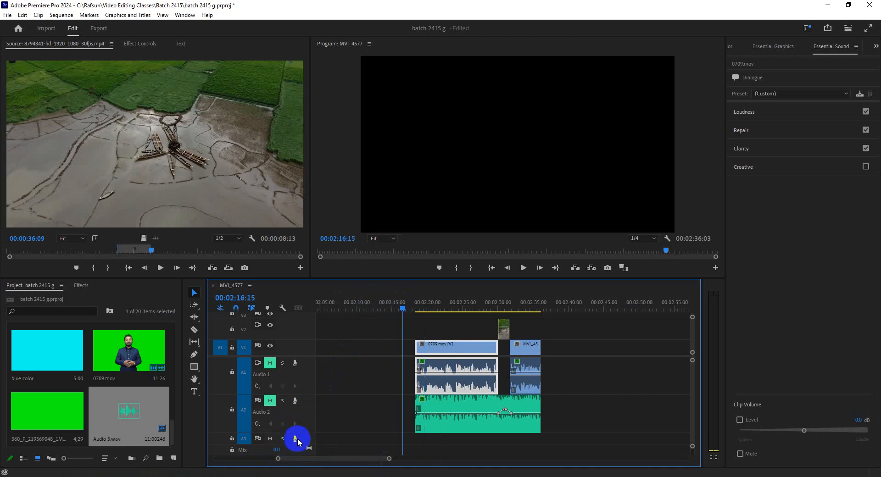
left_click(382, 304)
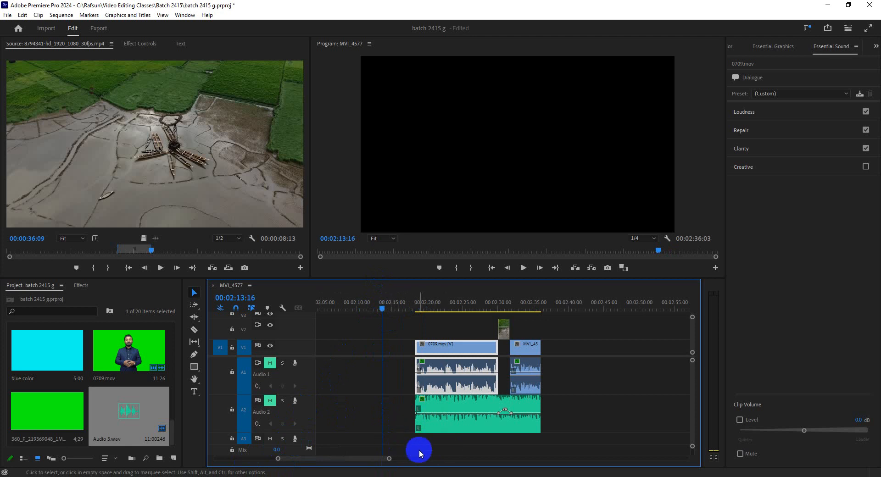
left_click(407, 290)
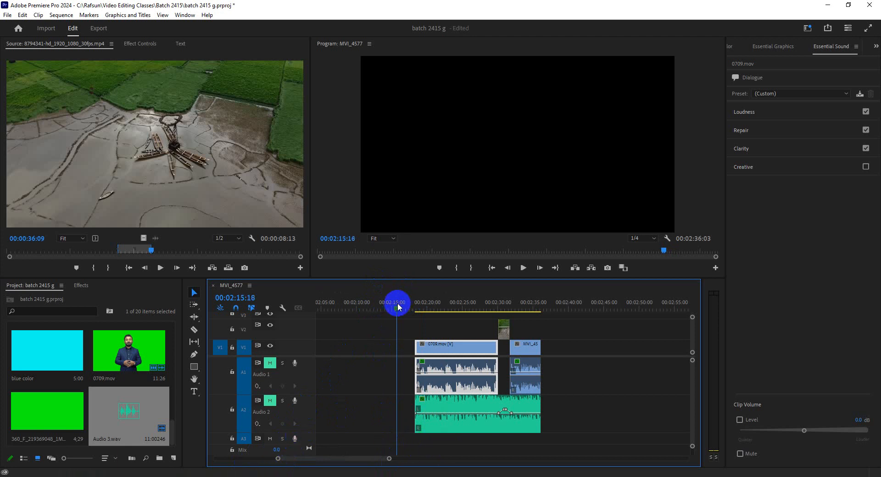
left_click(295, 439)
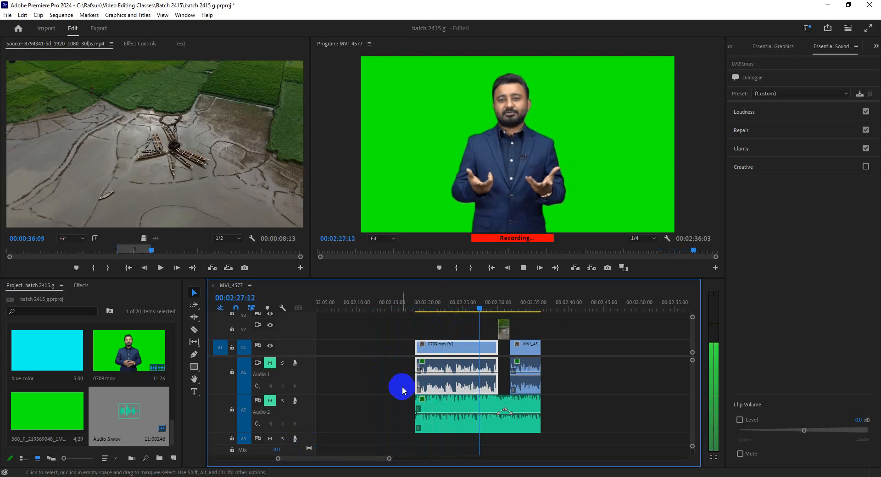
left_click(294, 439)
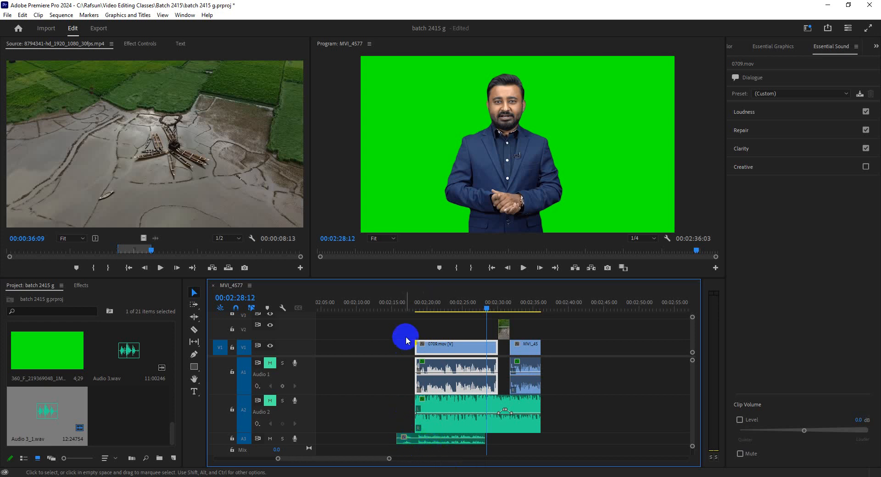
Step: Trim the start of the A3 voice-over to the beginning of 0709.mov and play it back
left_click(404, 302)
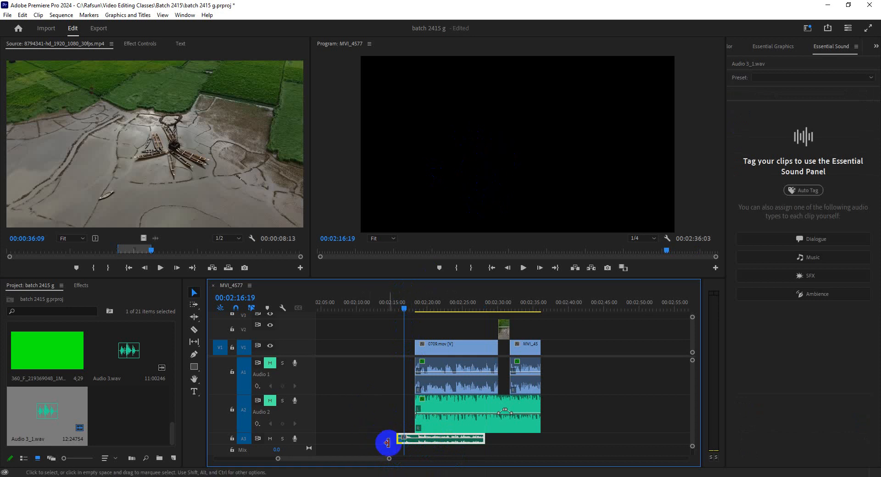
left_click_drag(397, 438, 416, 439)
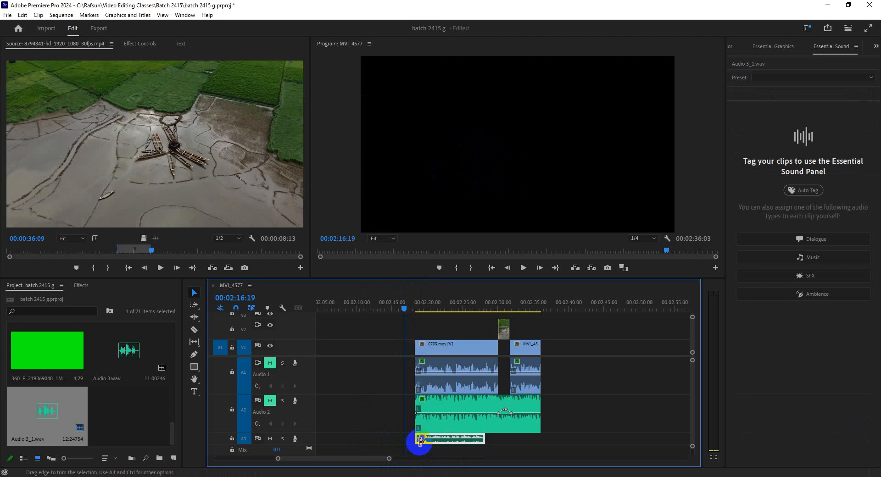
left_click(523, 267)
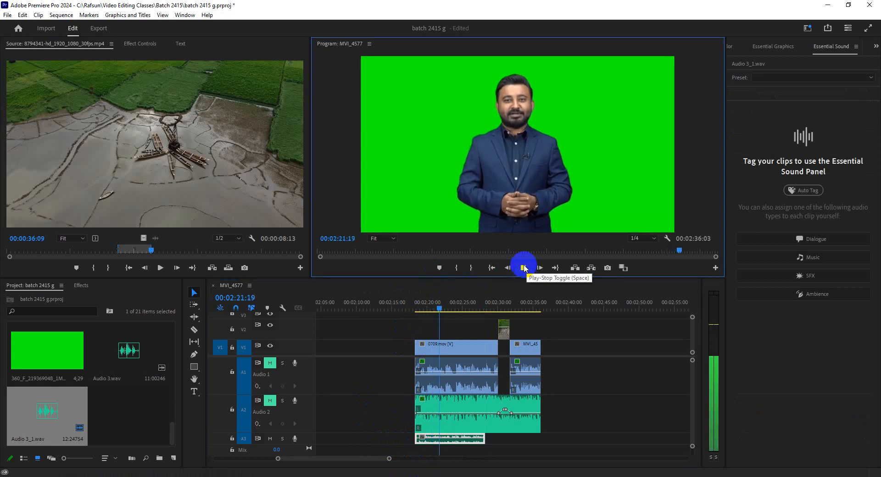
left_click(523, 267)
Step: Delete the trimmed voice-over clip from A3
left_click(435, 440)
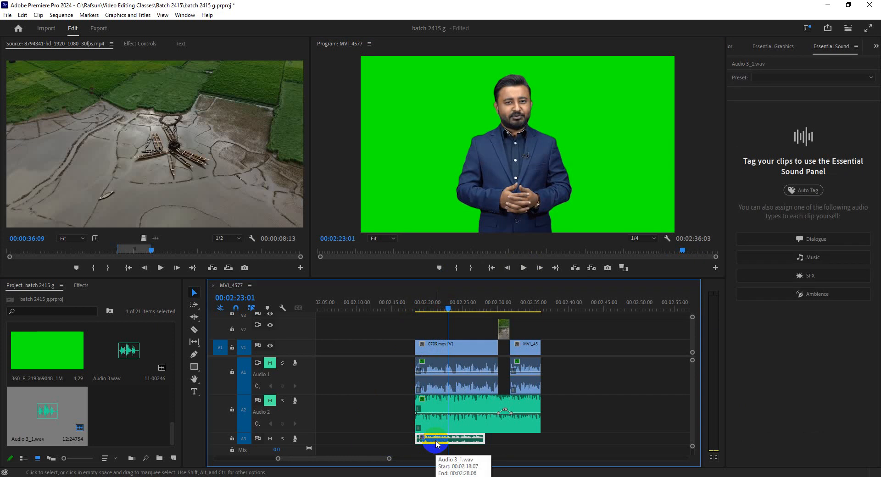
key("Delete")
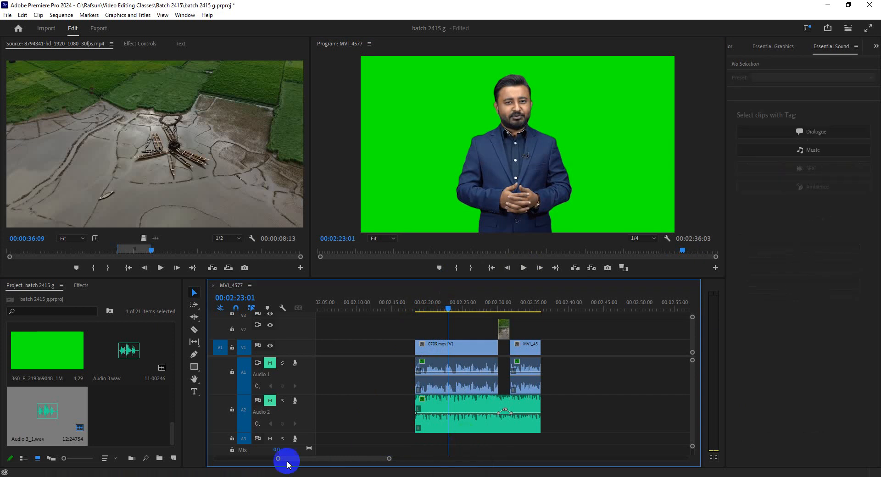
Step: Switch to the Google Meet call, dismiss the raised-hands notice and return to Premiere Pro
mouse_move(202, 471)
left_click(217, 455)
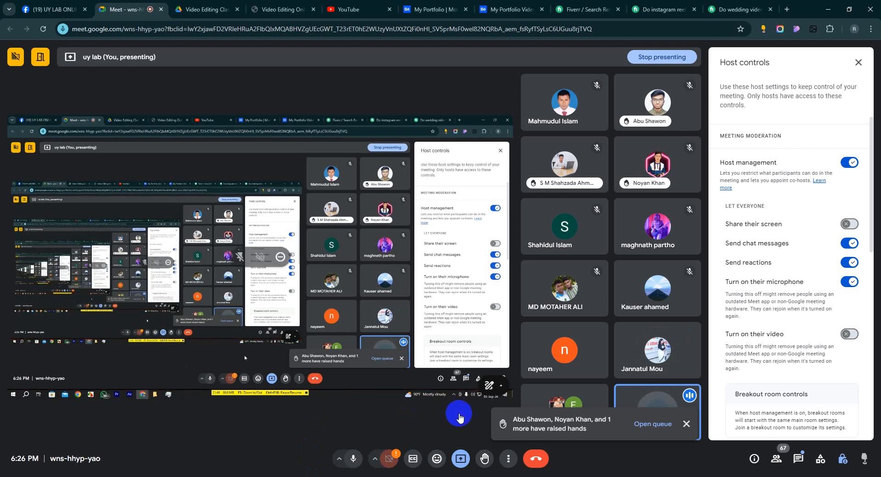
left_click(687, 425)
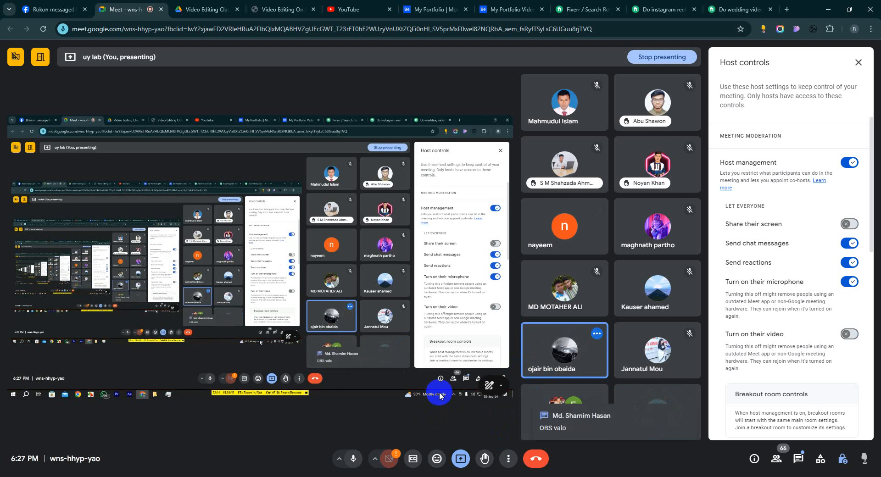
left_click(197, 470)
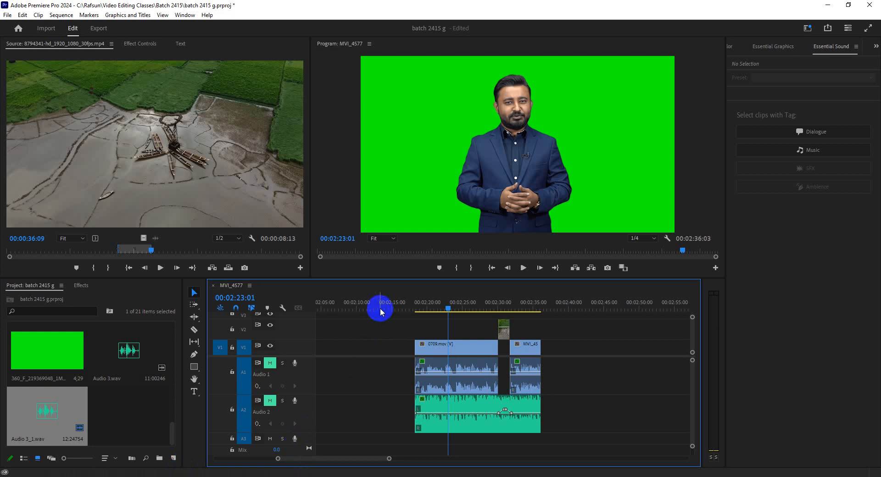
left_click(429, 405)
left_click(438, 384)
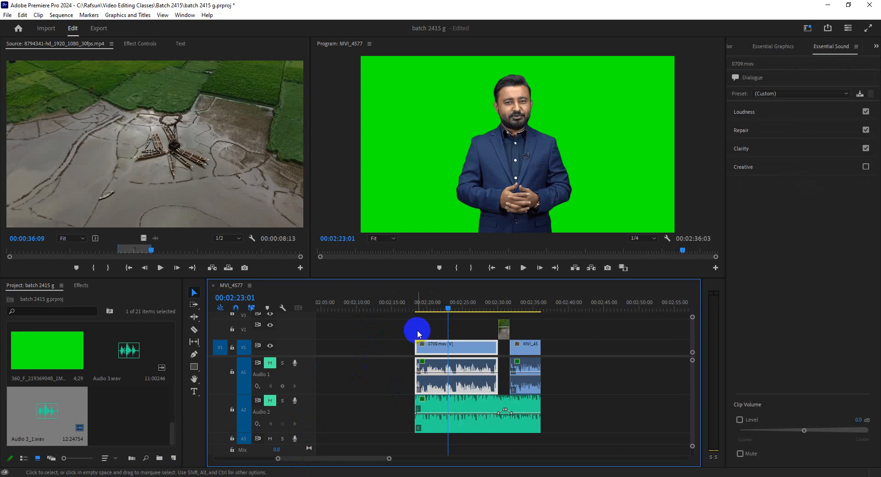
left_click(426, 390)
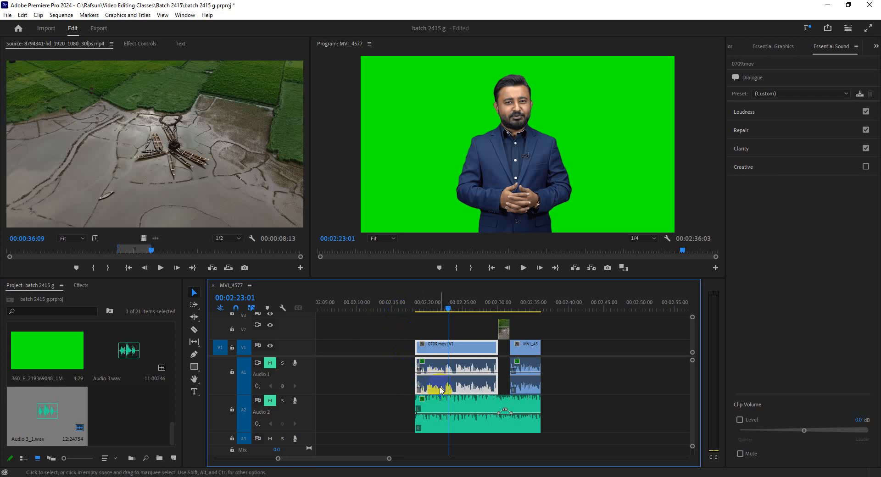
left_click(401, 303)
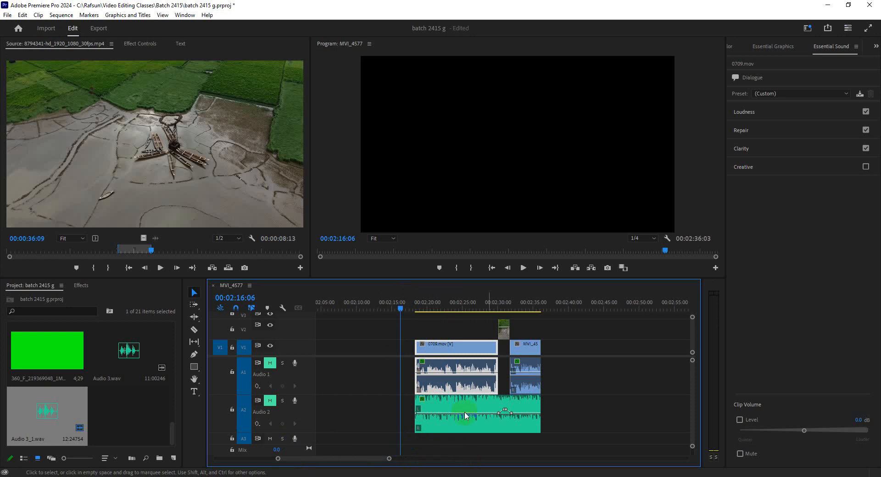
Step: Record a short voice-over on A3 in the empty area after the clips, starting at 00:02:45:13
left_click(607, 305)
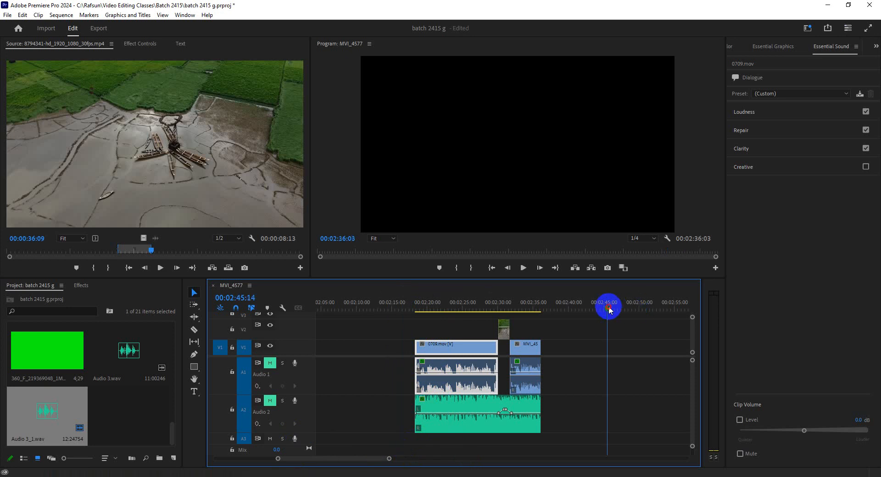
left_click(296, 439)
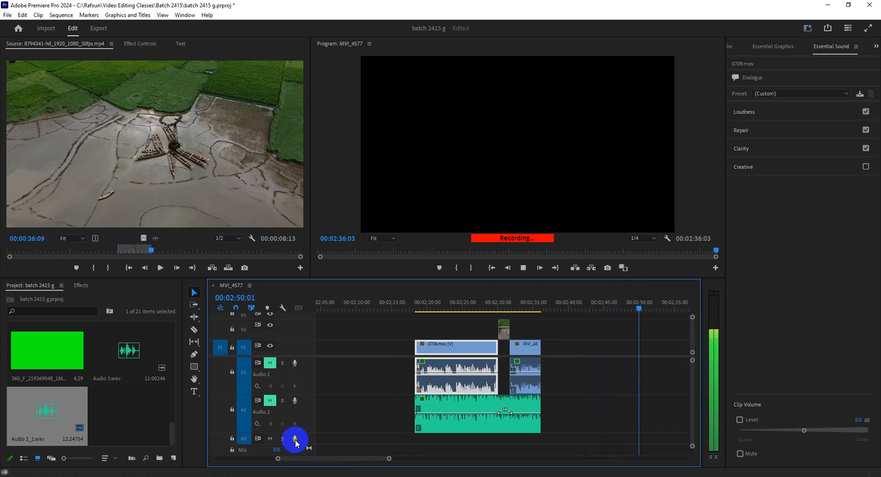
left_click(296, 440)
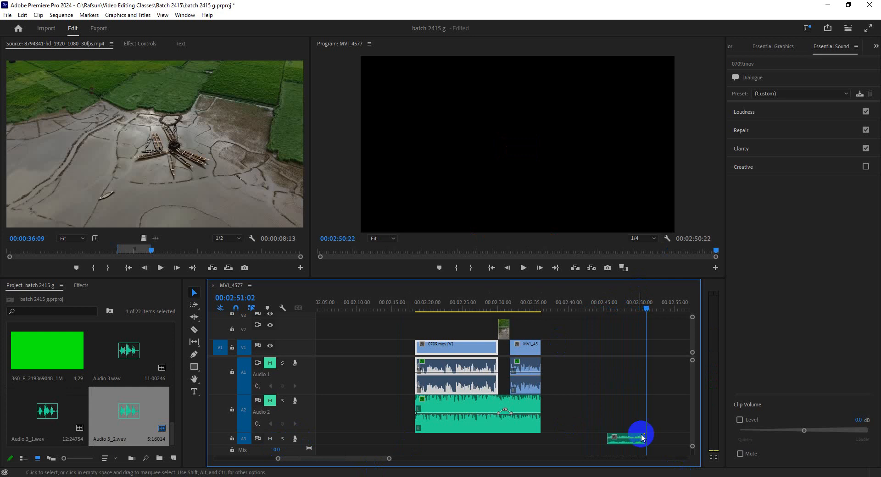
Step: Move the new A3 voice-over so that it starts in line with the beginning of 0709.mov
left_click(607, 306)
left_click(621, 436)
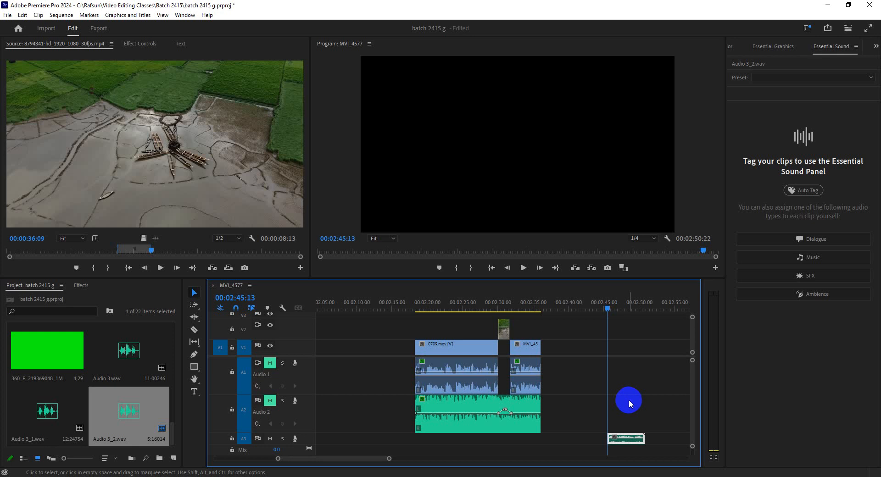
left_click_drag(626, 439, 433, 441)
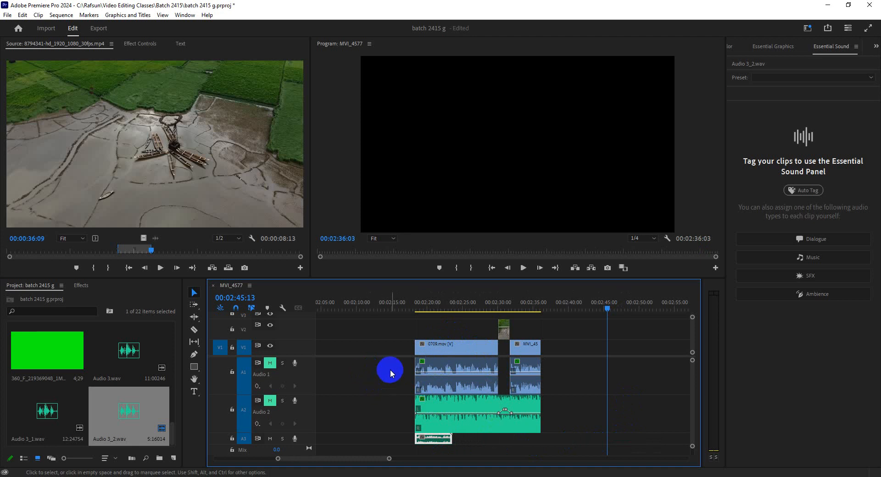
Step: Unlink the 0709.mov clip's video and audio and delete its audio from A1
left_click(440, 348)
right_click(450, 352)
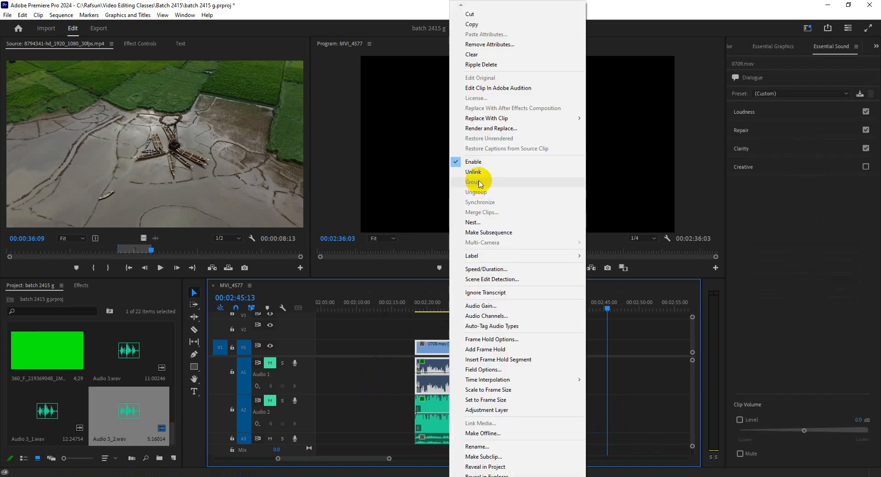
left_click(473, 172)
left_click_drag(394, 372, 436, 377)
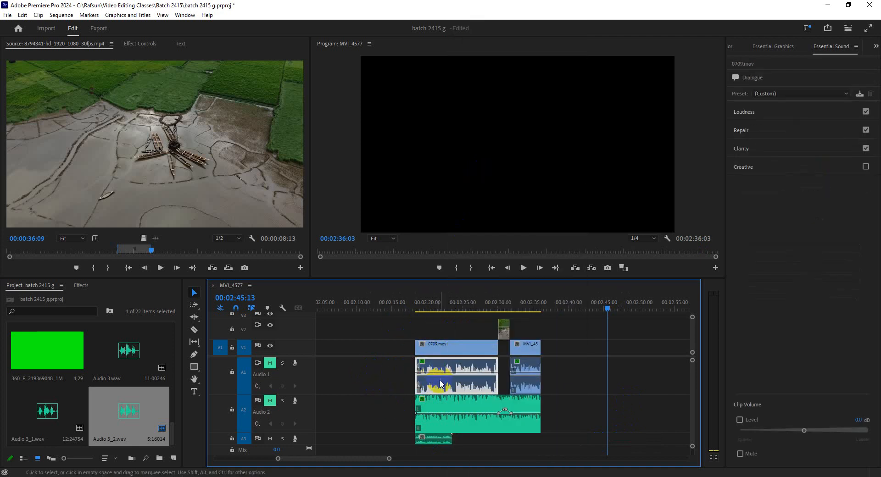
key("Delete")
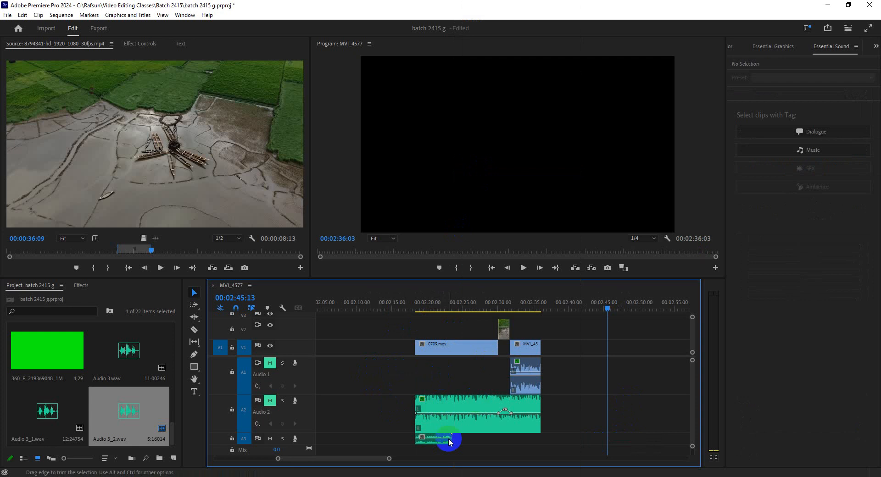
Step: Select the A3 voice-over beneath 0709.mov and undo the deletion of the A1 audio
left_click(433, 439)
left_click(429, 308)
left_click(431, 441)
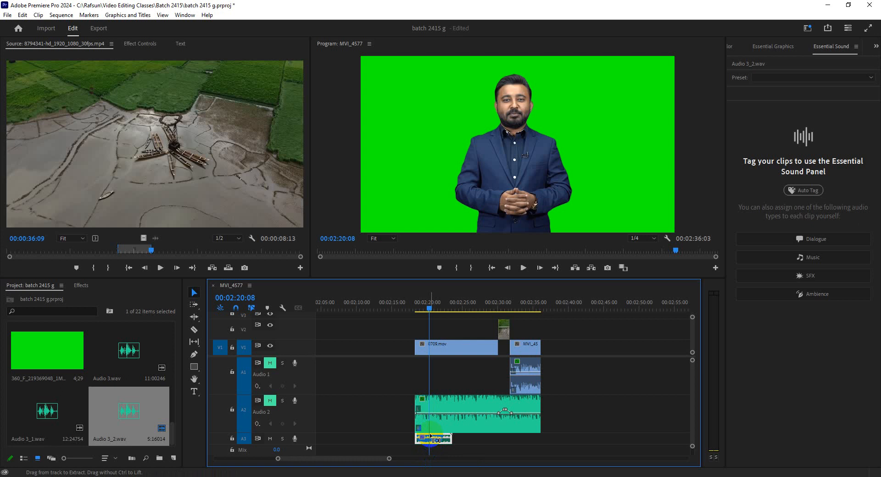
key("ctrl+z")
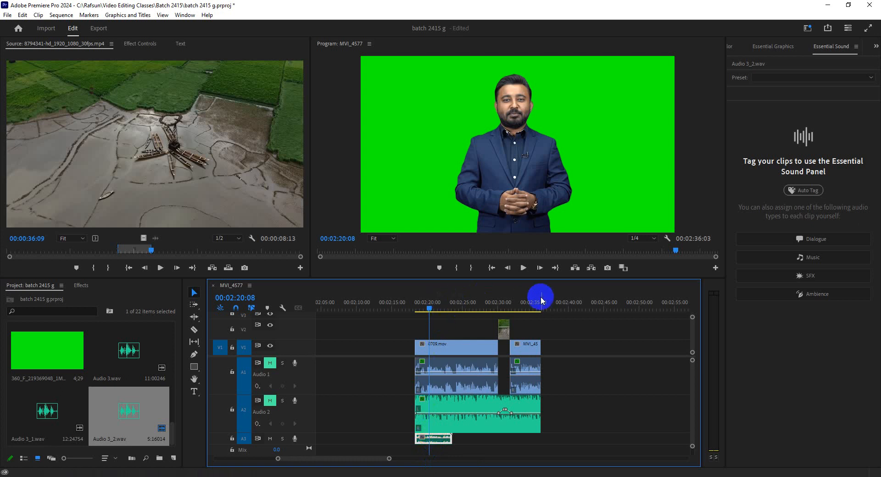
left_click_drag(541, 300, 560, 316)
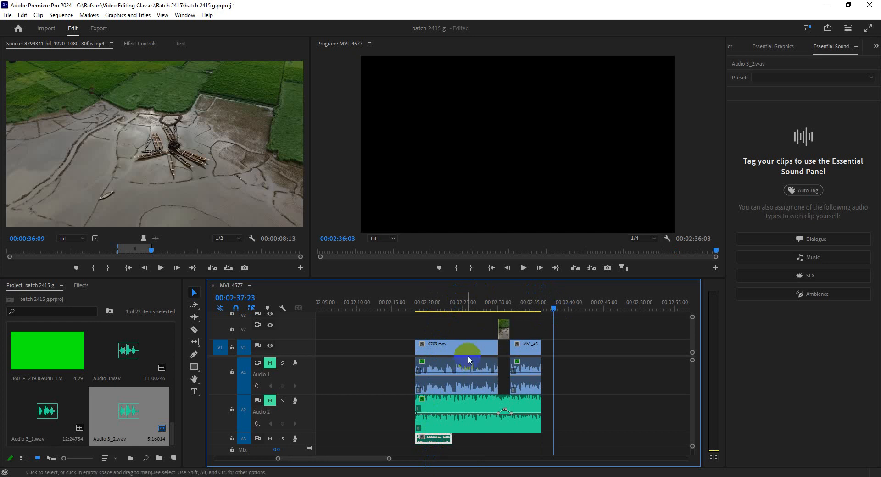
left_click(580, 308)
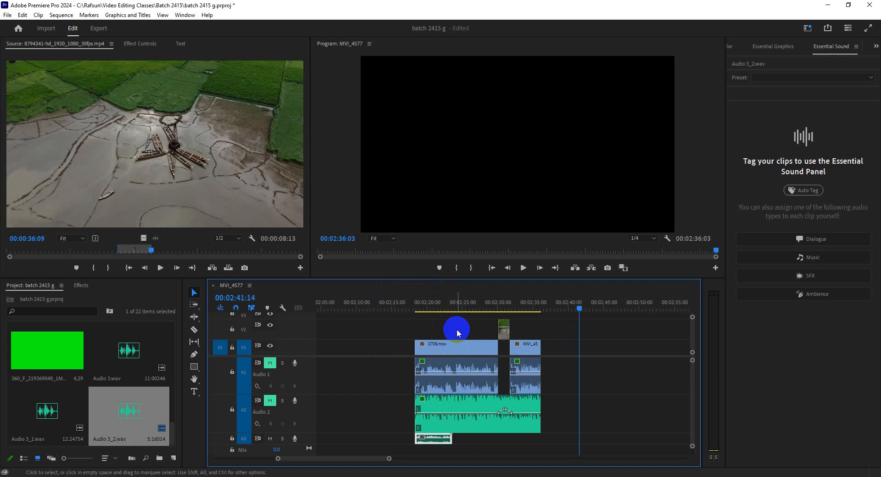
left_click(461, 370)
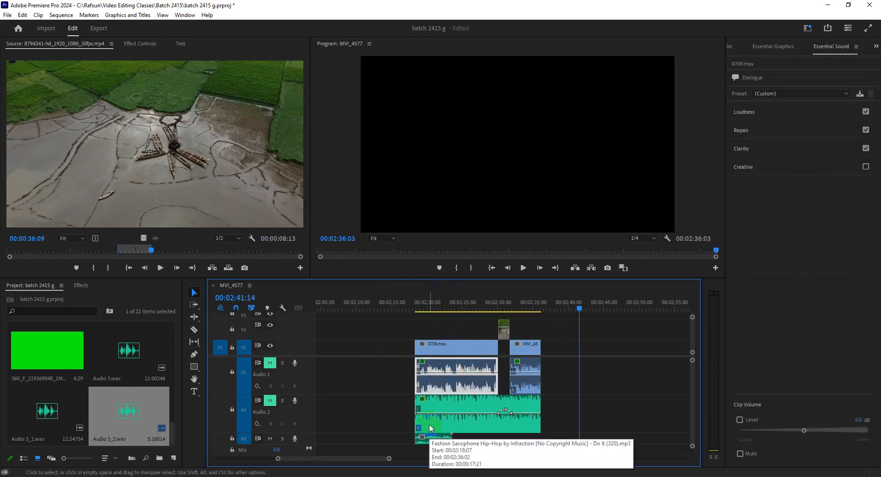
left_click(436, 439)
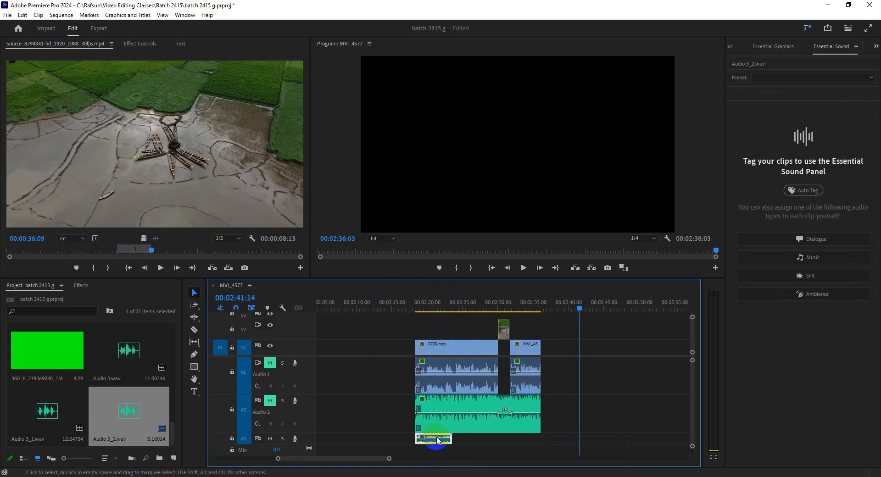
left_click(446, 389)
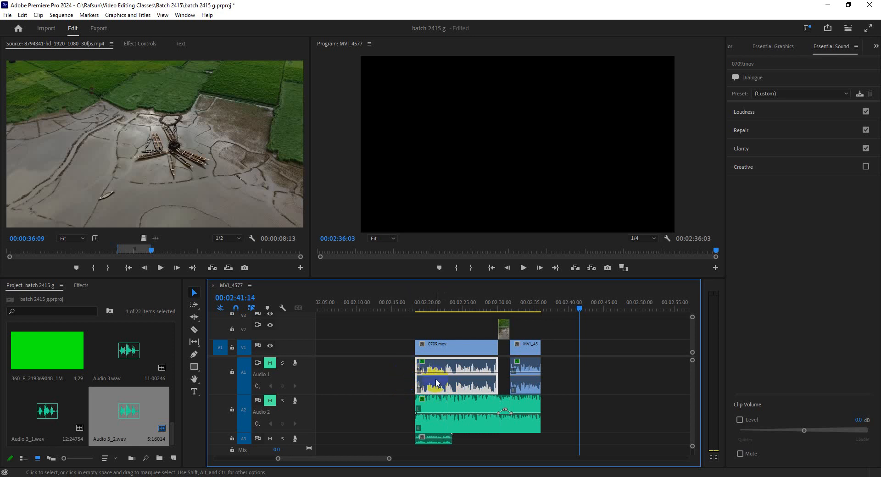
Step: Move the A3 voice-over ahead of 0709.mov, to about 00:02:11, and reduce the height of track A2
left_click_drag(427, 443, 378, 442)
left_click(370, 309)
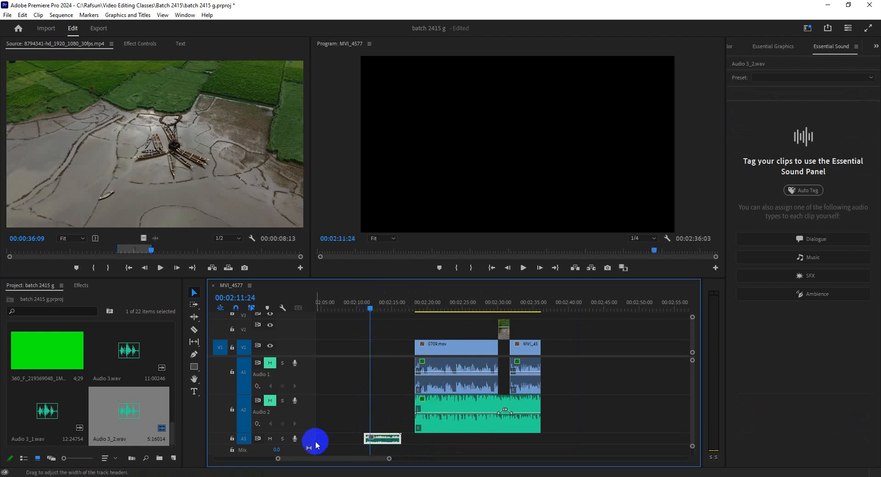
left_click_drag(310, 433, 311, 413)
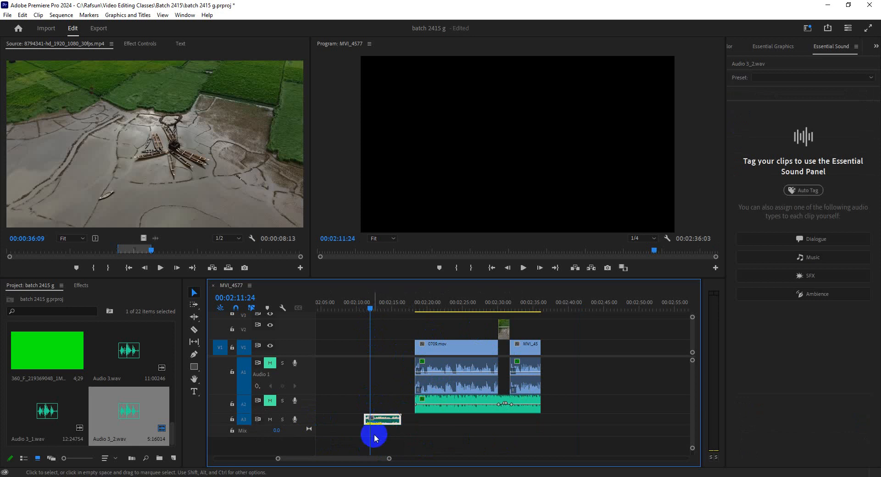
left_click(434, 366)
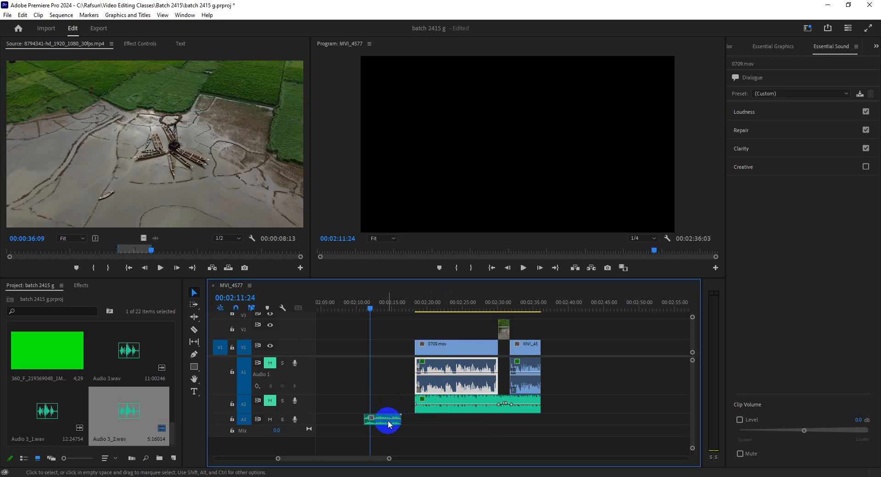
Step: Delete the 0709.mov audio from A1 and move the A3 voice-over so it starts at the beginning of 0709.mov
left_click_drag(387, 419, 436, 420)
left_click(428, 387)
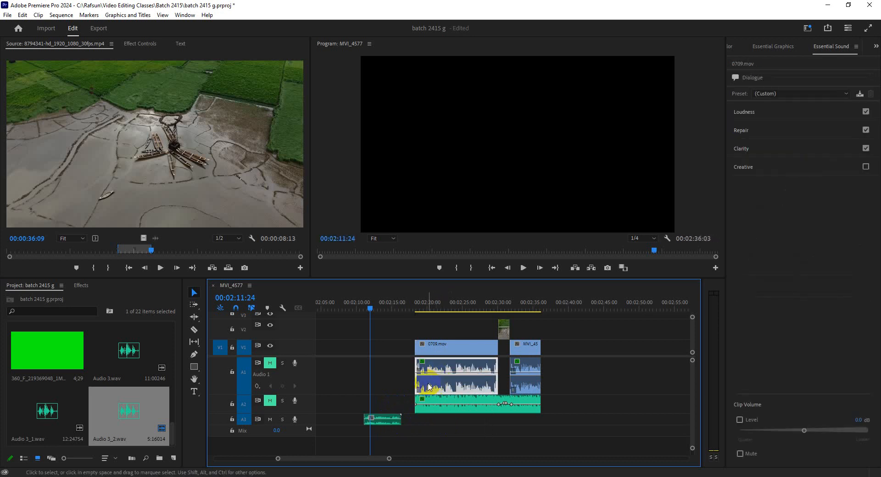
key("Delete")
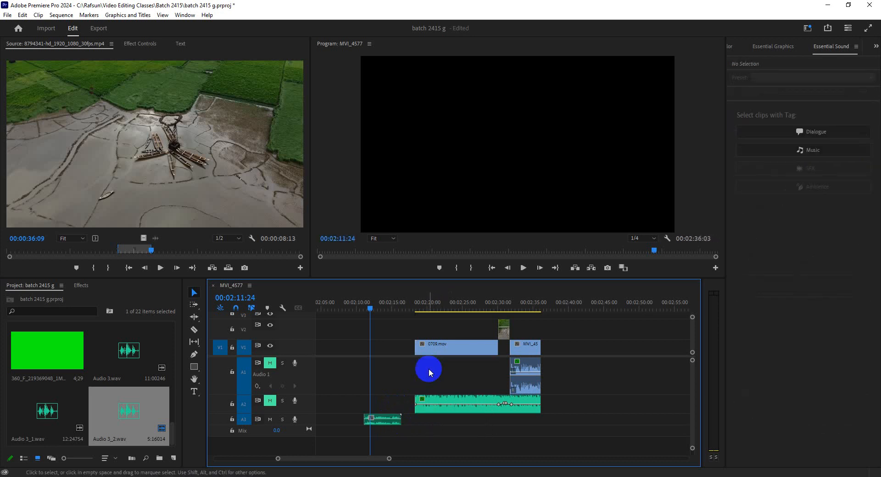
left_click(431, 307)
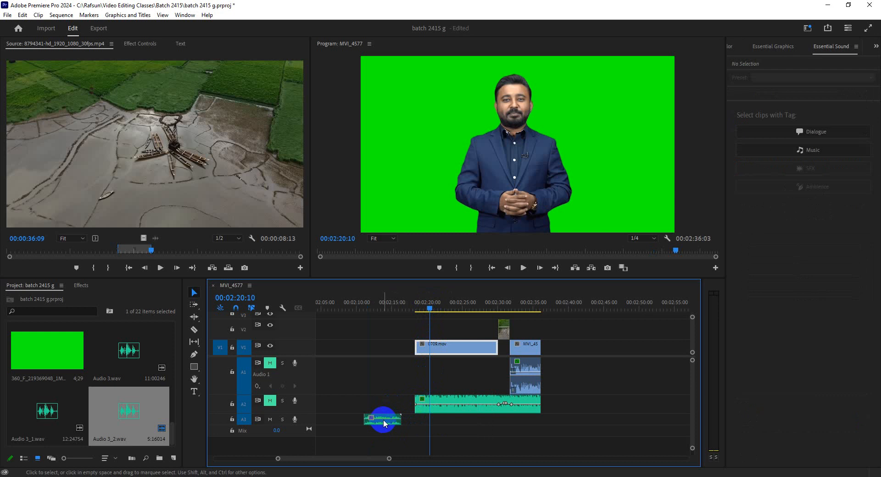
left_click_drag(384, 419, 432, 422)
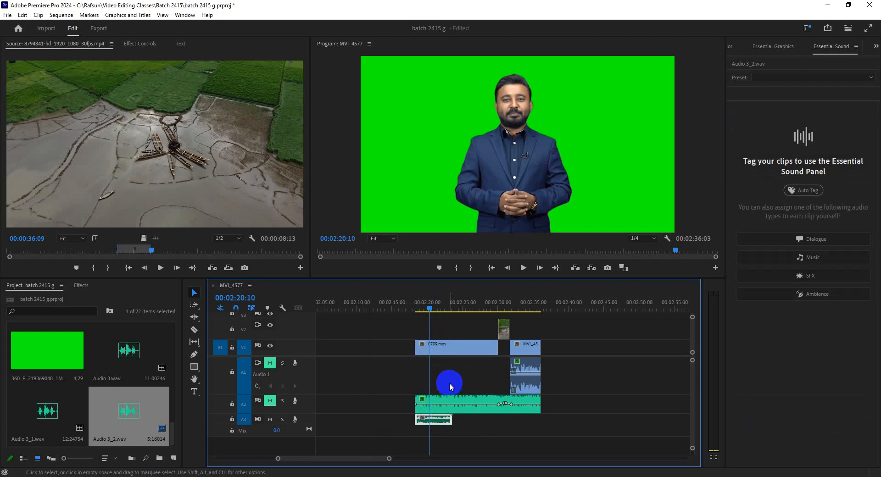
Step: Delete the A3 voice-over, and undo that deletion together with the voice-over's move and the removal of the A1 audio
left_click(434, 422)
key("Delete")
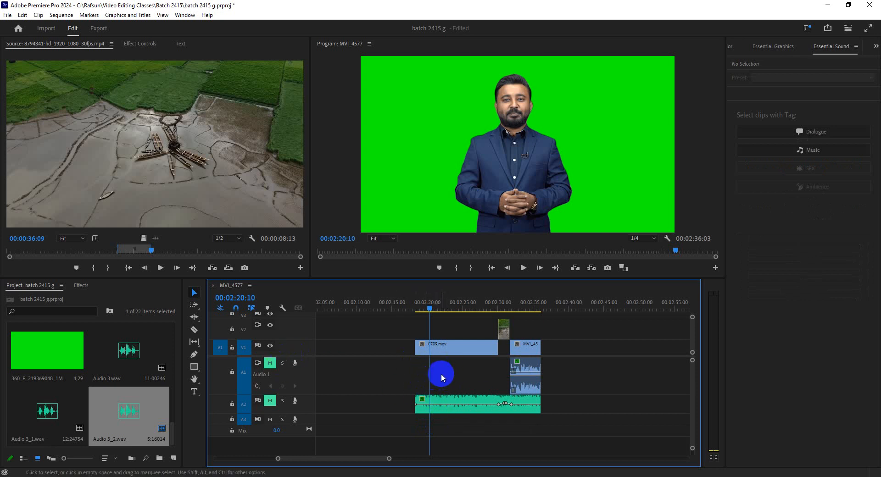
key("ctrl+z")
key("ctrl+z")
key("ctrl+z")
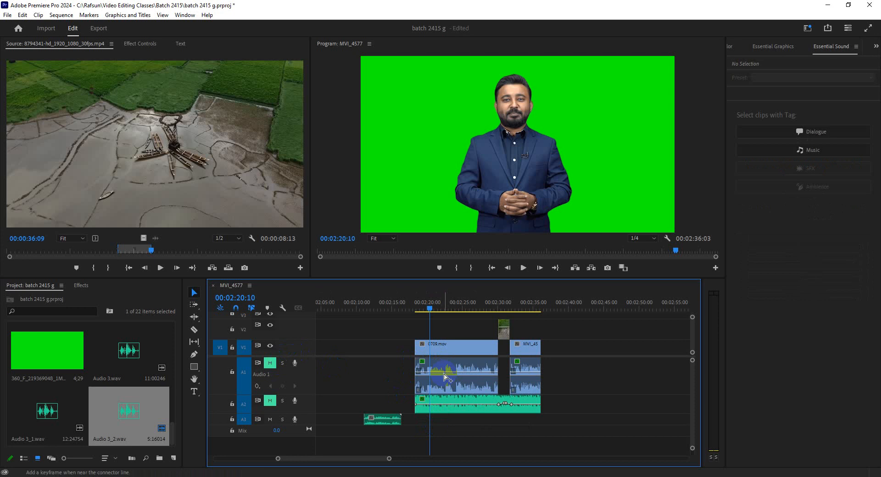
Step: Move the A3 voice-over to the start of 0709.mov and extend the V2 footage clip's beginning back to the same point
left_click(444, 377)
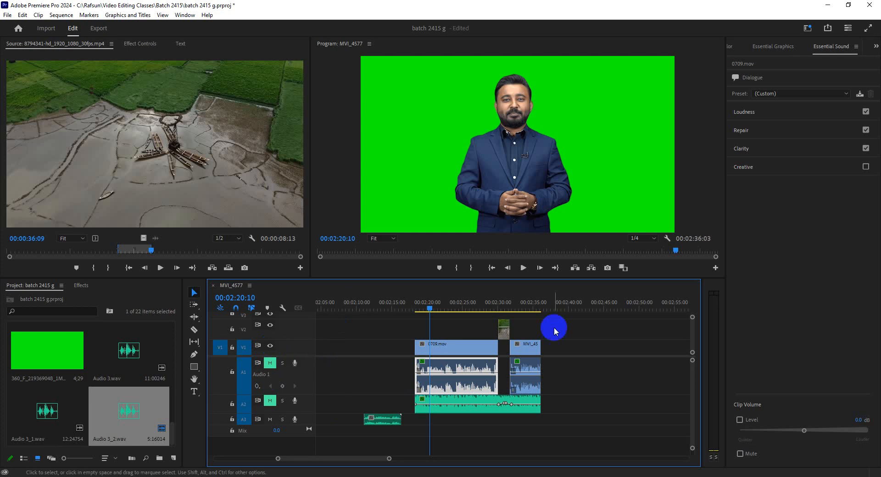
left_click(394, 420)
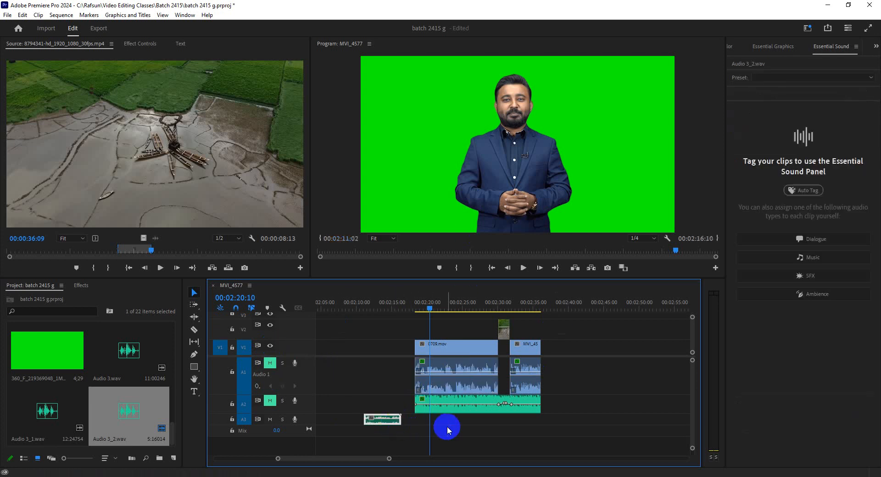
left_click_drag(383, 419, 433, 420)
left_click_drag(500, 331, 419, 334)
left_click(449, 336)
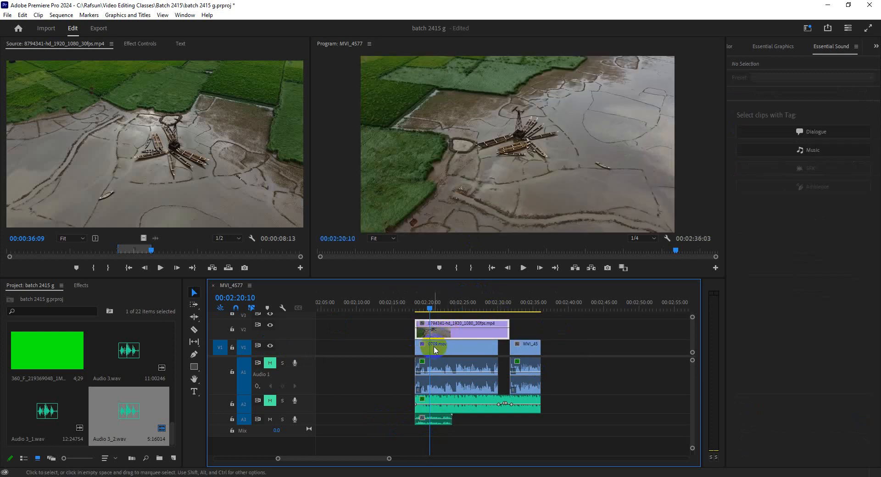
Step: Hide and show track V2 again to compare its footage with 0709.mov, and move the playhead to just past the last clip
left_click(427, 415)
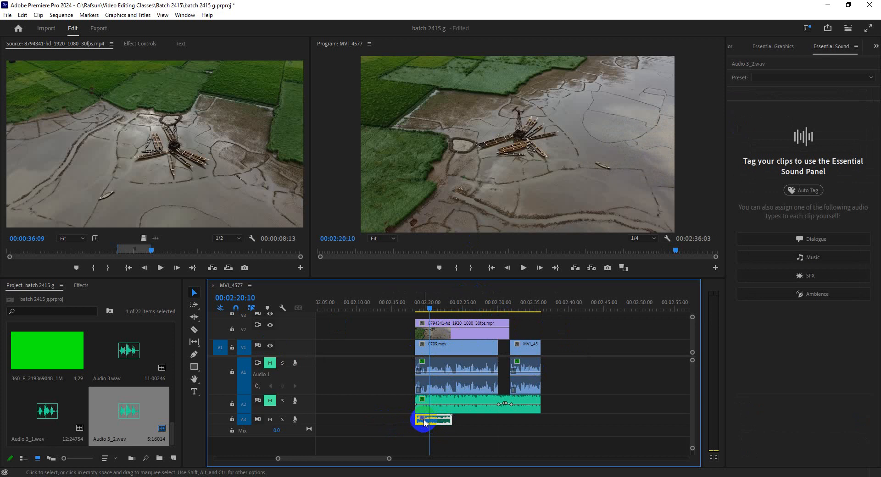
left_click(422, 348)
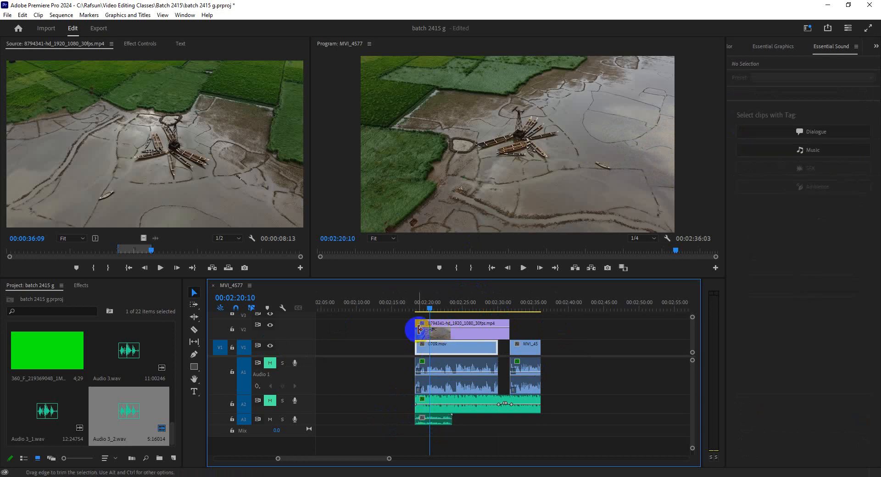
left_click(430, 327)
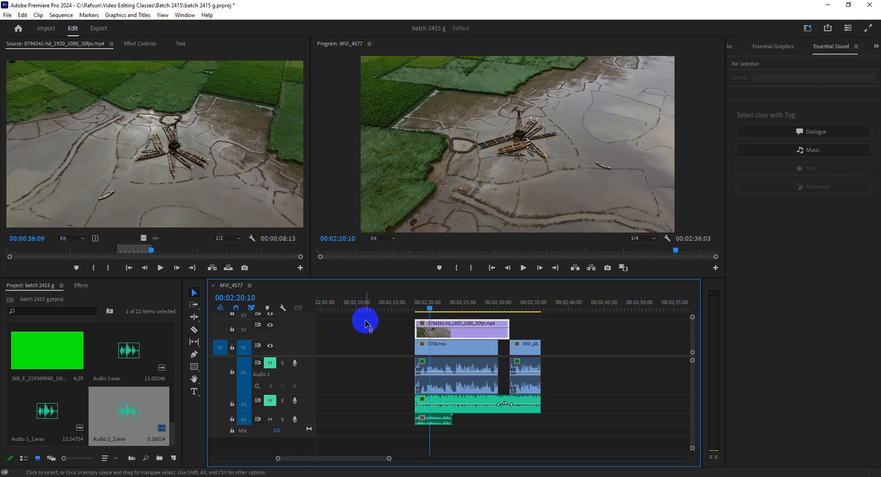
left_click(270, 325)
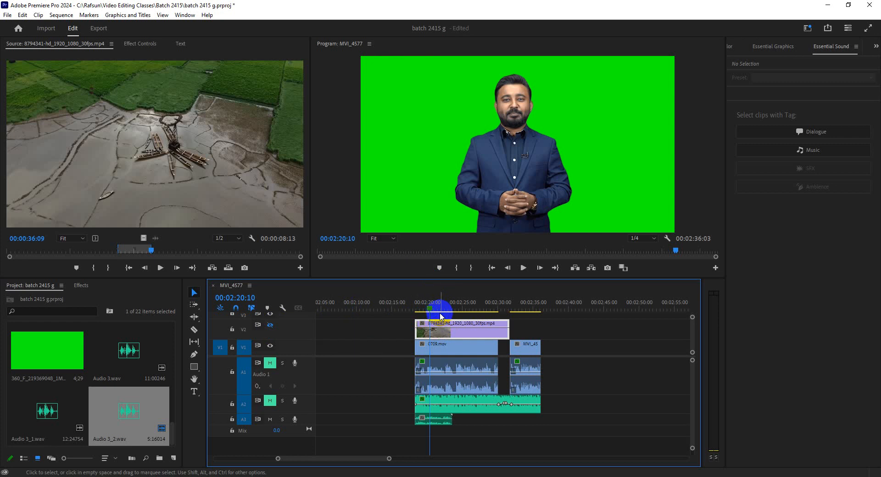
left_click(270, 325)
left_click_drag(474, 310, 546, 308)
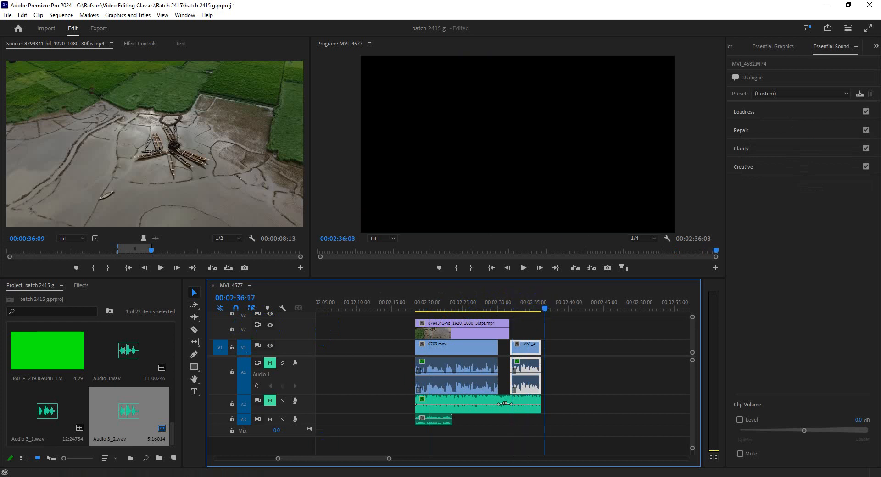
Step: Switch to the Google Meet call in the browser and dismiss the raised-hands notification
mouse_move(229, 469)
left_click(207, 455)
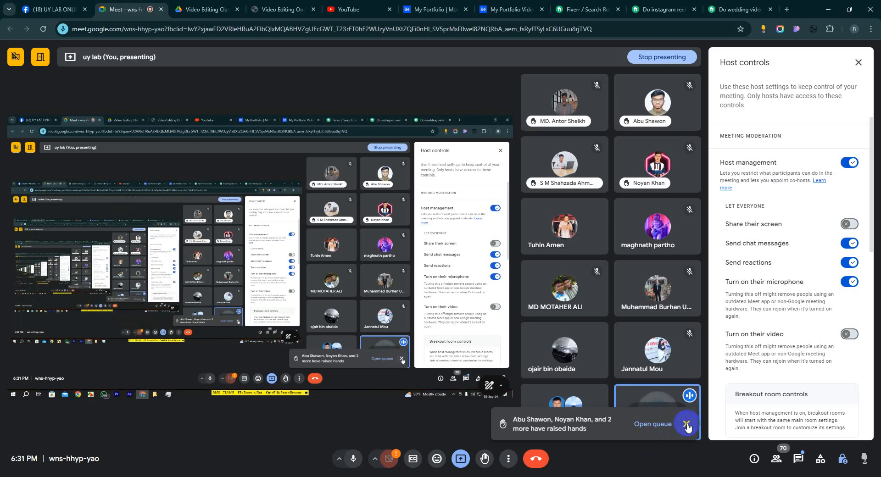
left_click(649, 415)
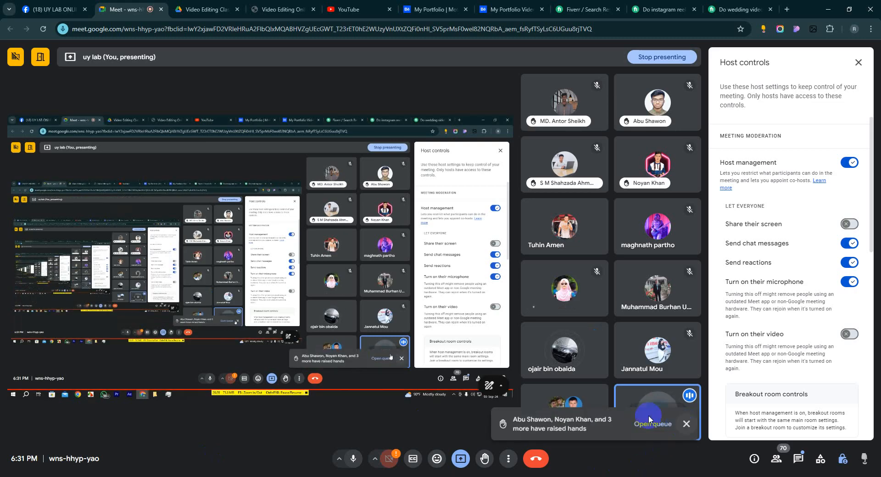
left_click(687, 425)
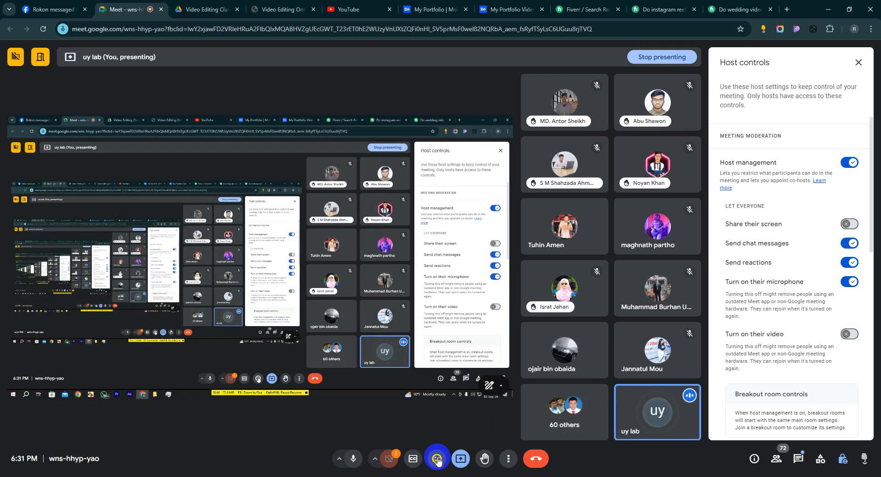
Step: Turn off the participants' "Turn on their microphone" permission and toggle the host's own microphone
left_click(847, 283)
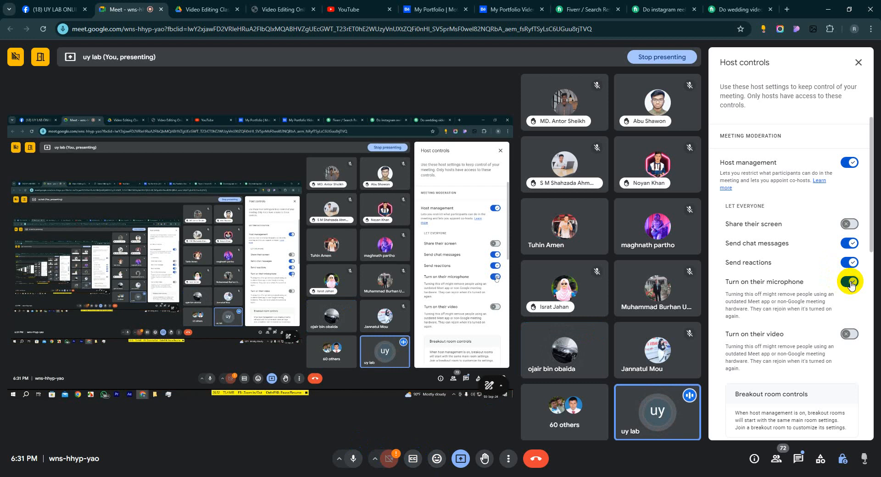
left_click(851, 283)
left_click(354, 460)
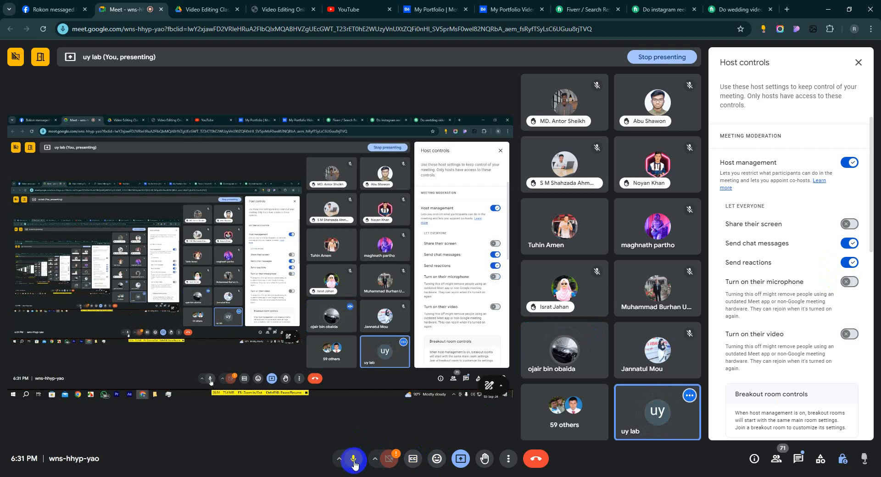
Step: Return to Premiere Pro, open the A1 audio of 0709.mov for editing in Adobe Audition, and maximize the Audition window
left_click(514, 444)
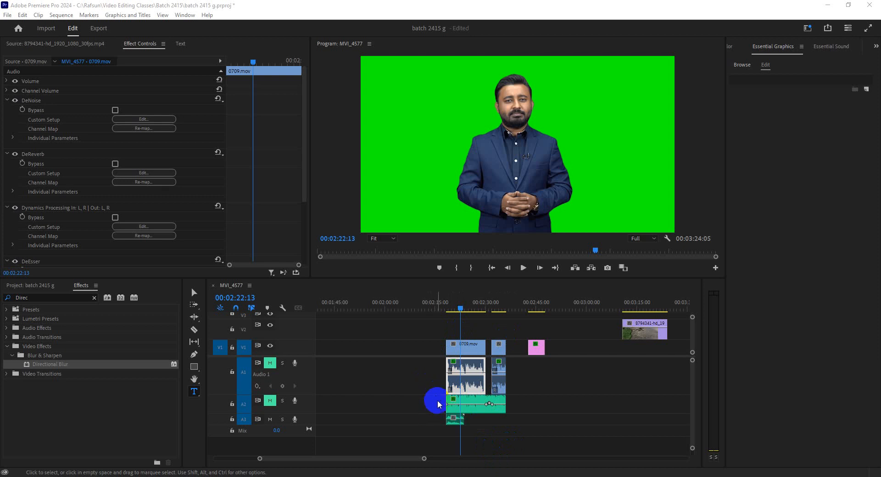
left_click(457, 391)
right_click(458, 391)
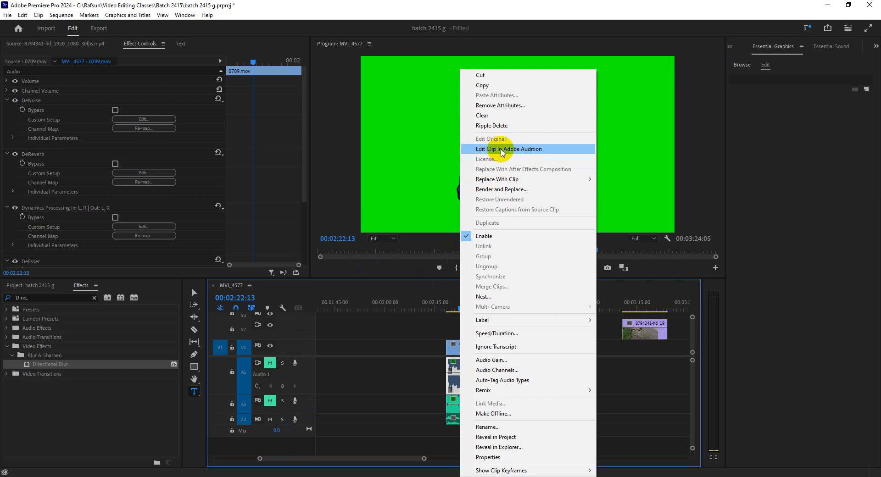
left_click(500, 152)
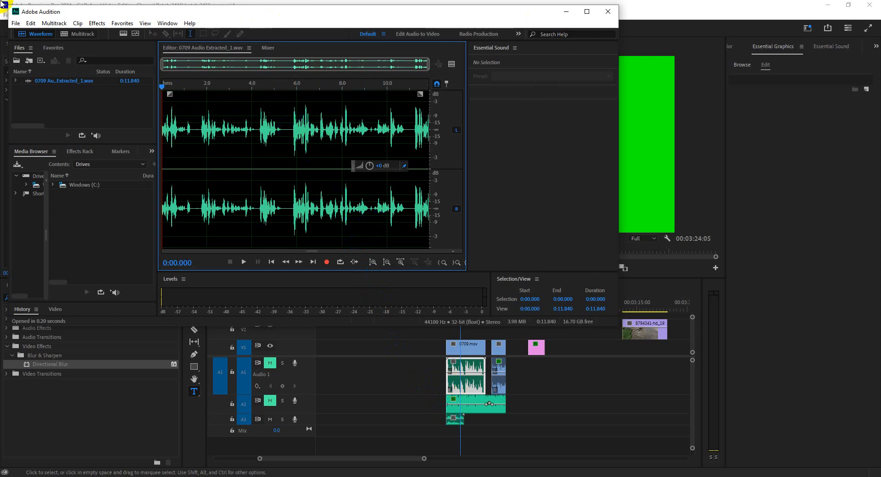
left_click(587, 13)
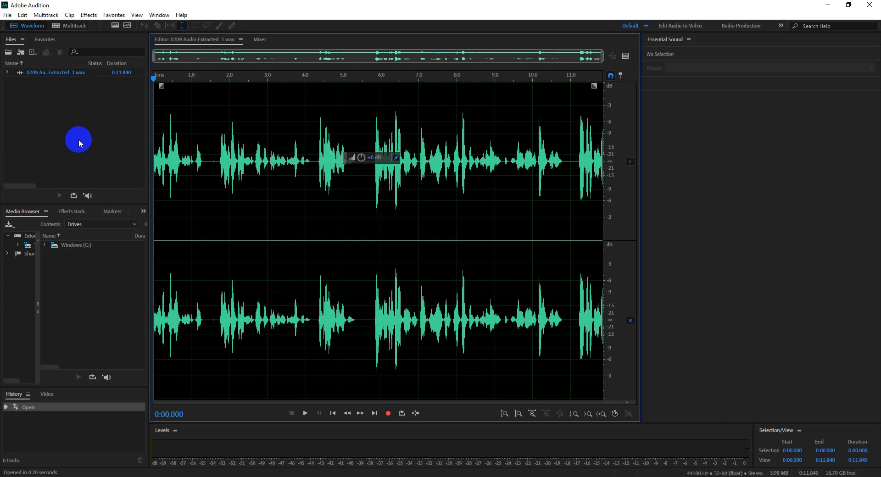
left_click(53, 115)
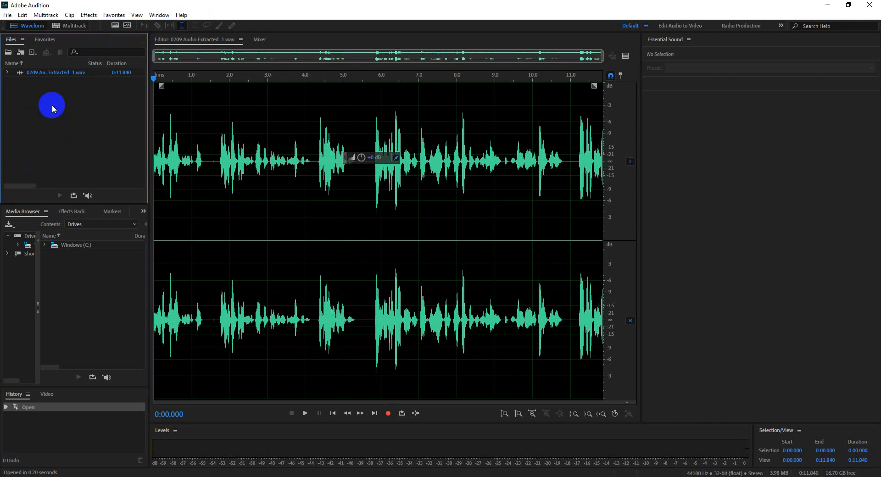
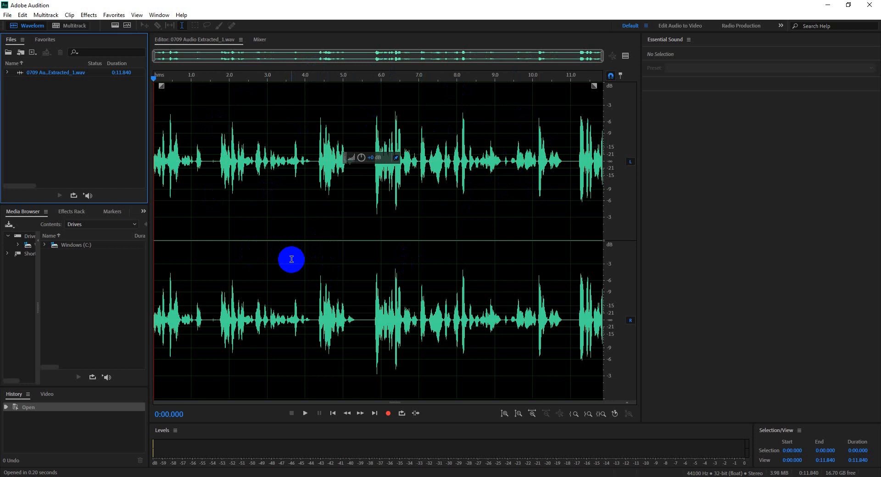
Step: Examine the waveform of 0709 Audio Extracted_1.wav between about 2 and 7 seconds, resizing and shifting the visible range
scroll(291, 260, "up", 6)
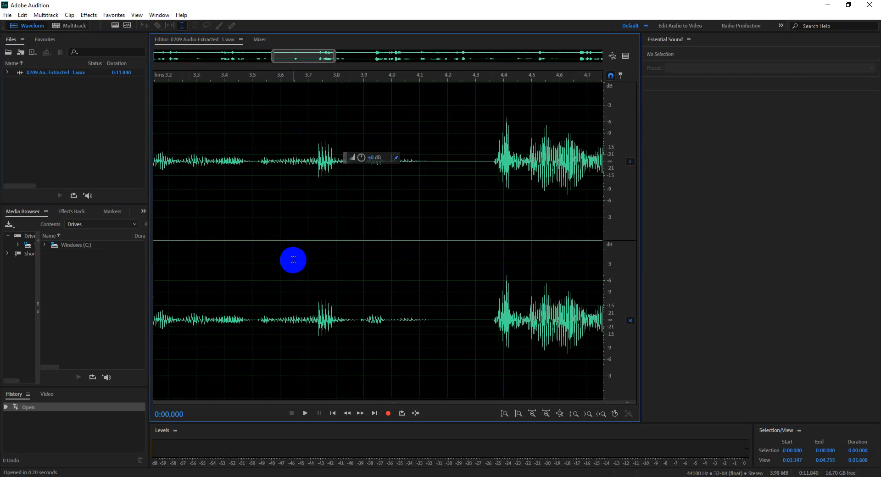
scroll(291, 260, "down", 3)
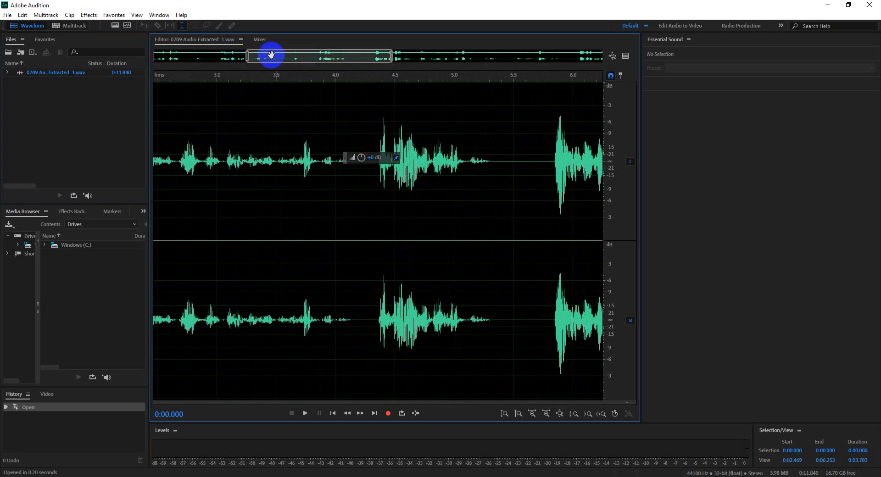
scroll(256, 269, "up", 4)
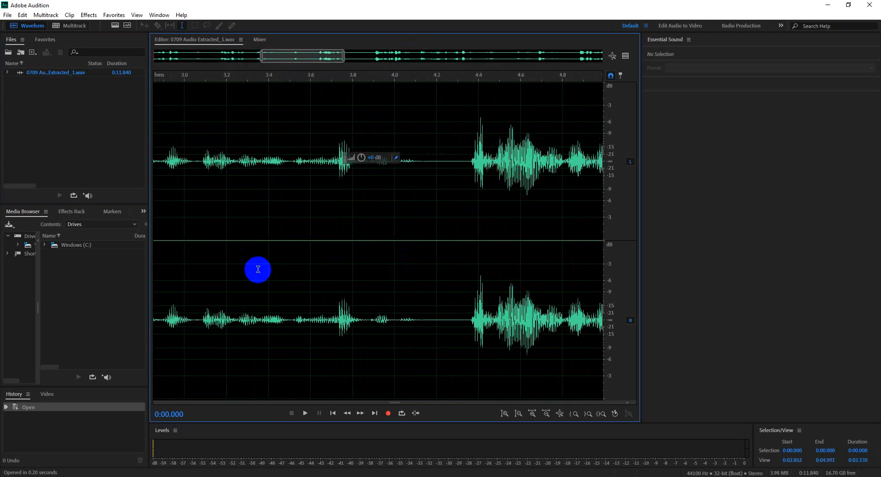
scroll(258, 268, "down", 2)
scroll(258, 268, "up", 1)
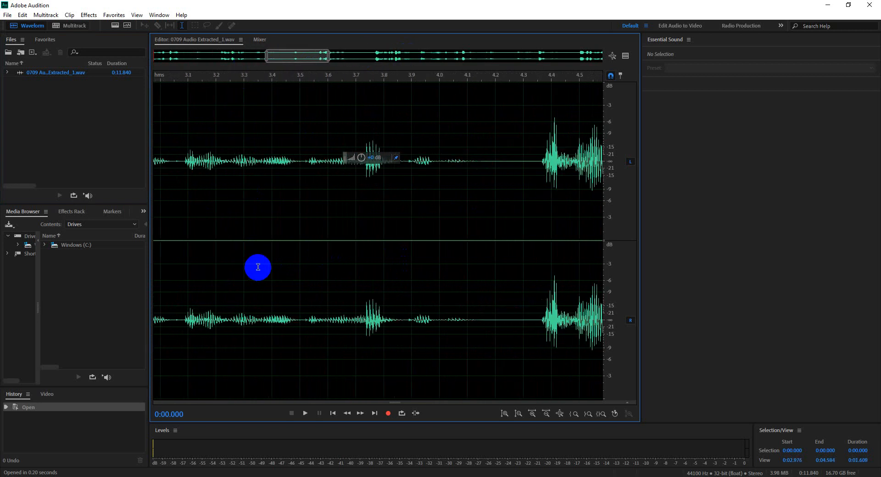
scroll(258, 267, "down", 2)
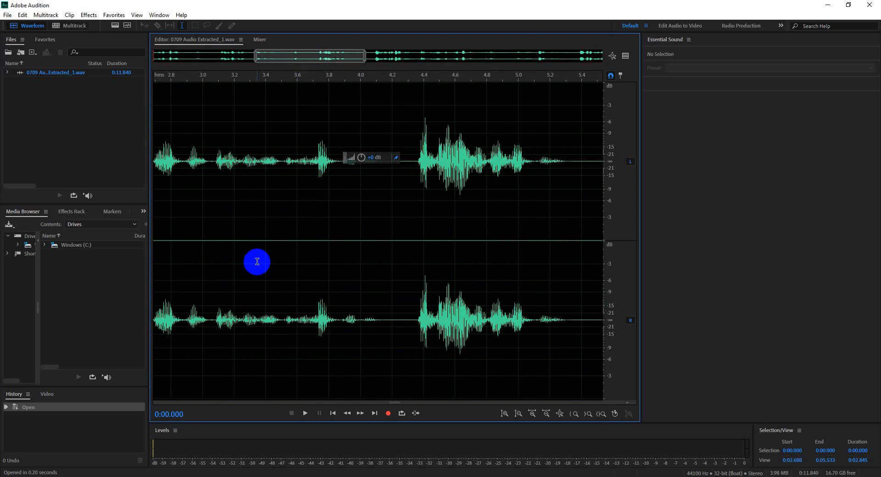
mouse_move(305, 53)
left_mouse_down()
mouse_move(375, 57)
mouse_move(289, 56)
left_mouse_up()
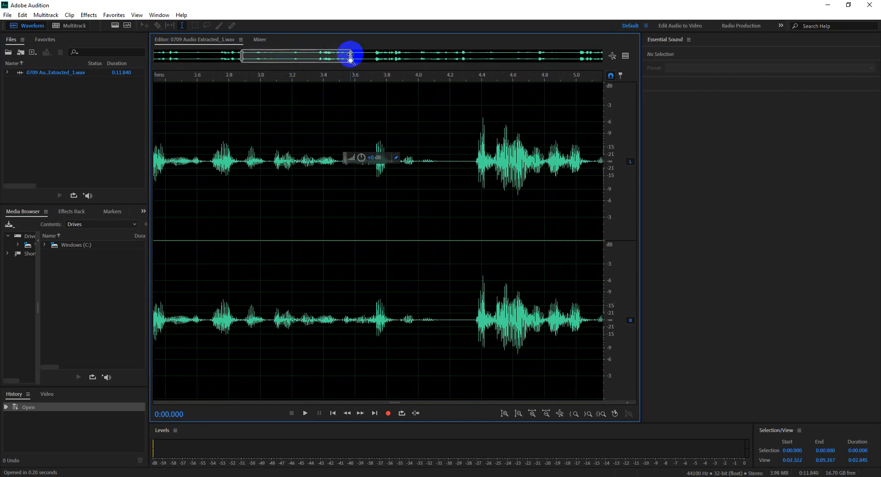
left_click_drag(350, 55, 601, 57)
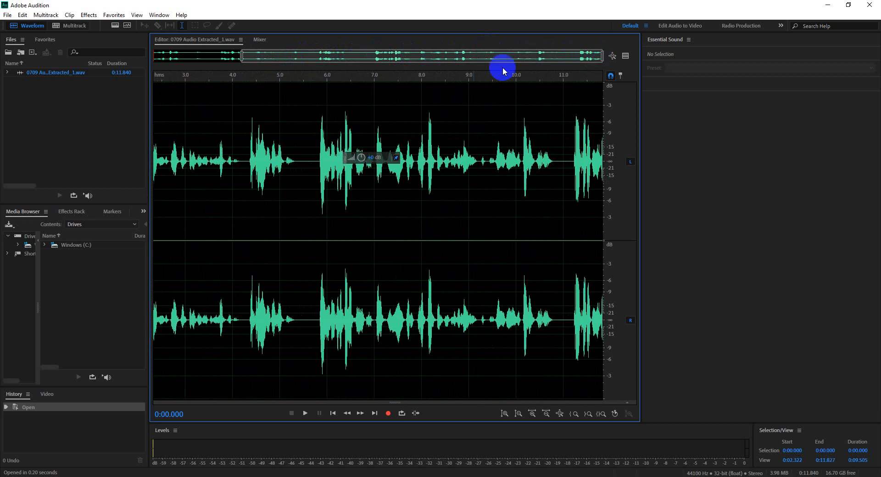
left_click_drag(240, 60, 302, 56)
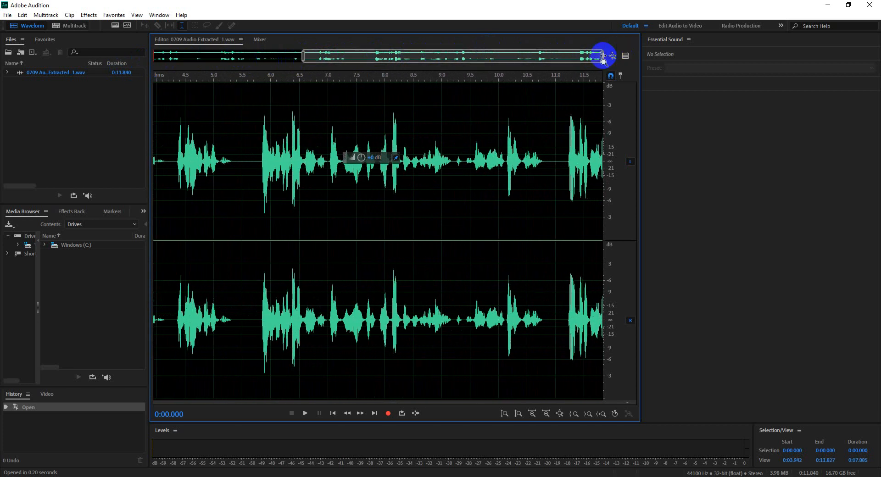
left_click_drag(602, 55, 384, 55)
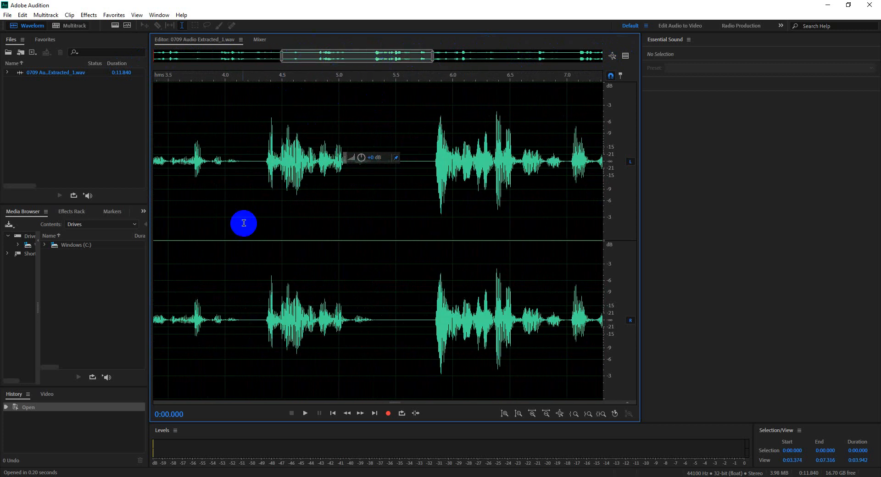
Step: Inspect the waveform's ending near 11 seconds and its beginning up close, finishing with the entire file in view
scroll(257, 234, "down", 4)
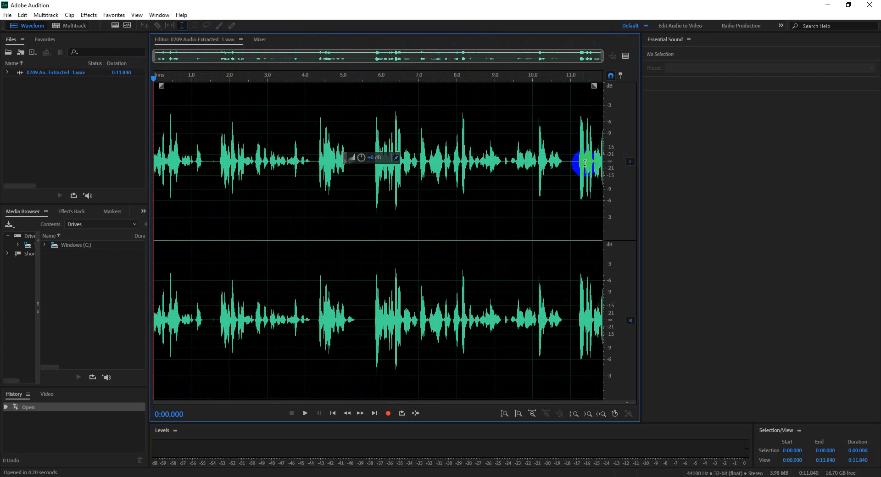
scroll(586, 161, "up", 1)
scroll(586, 162, "up", 11)
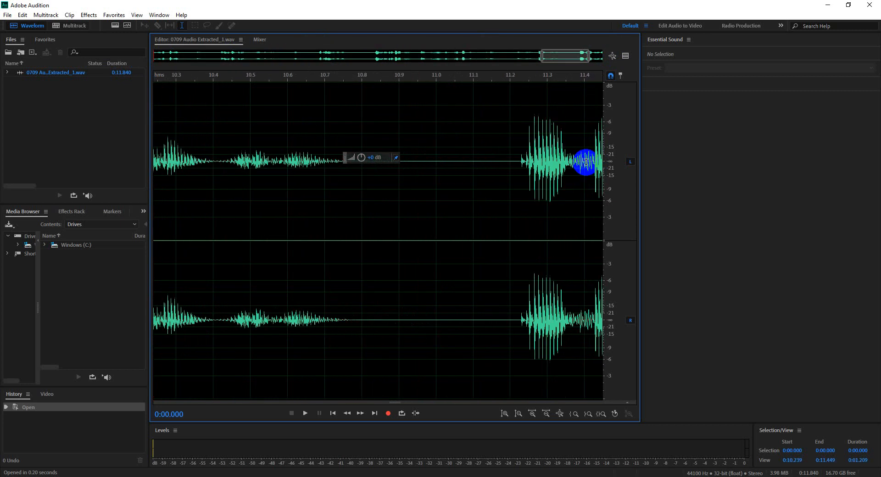
scroll(586, 161, "down", 12)
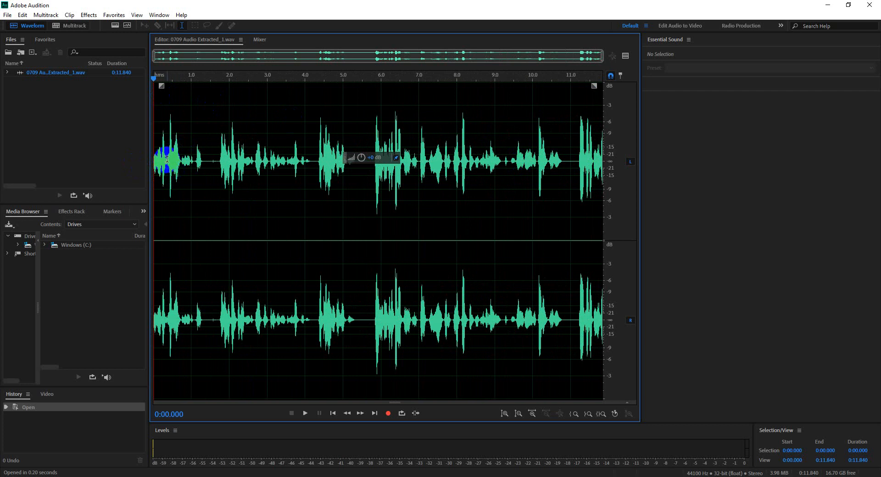
scroll(167, 159, "up", 10)
scroll(167, 159, "down", 10)
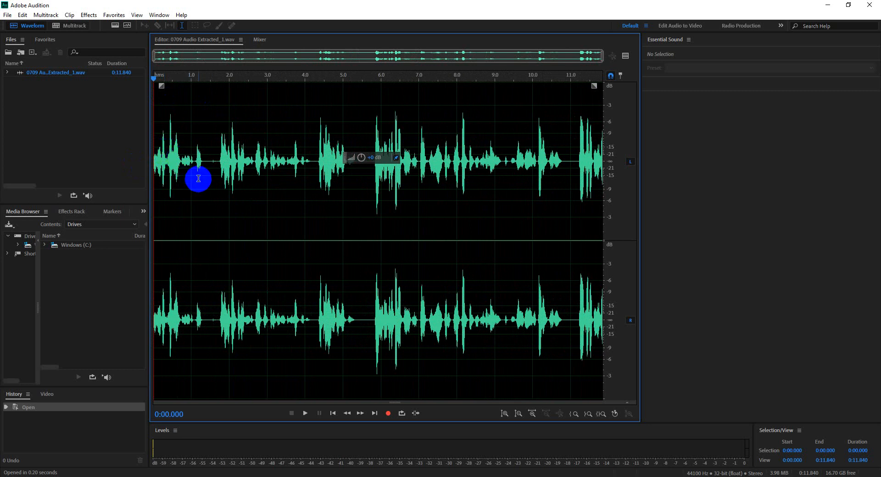
Step: Select the whole waveform, reselect only the range from 0:02.358 to 0:04.087, and clear the selection at 0:05.000
left_click(248, 223)
double_click(249, 222)
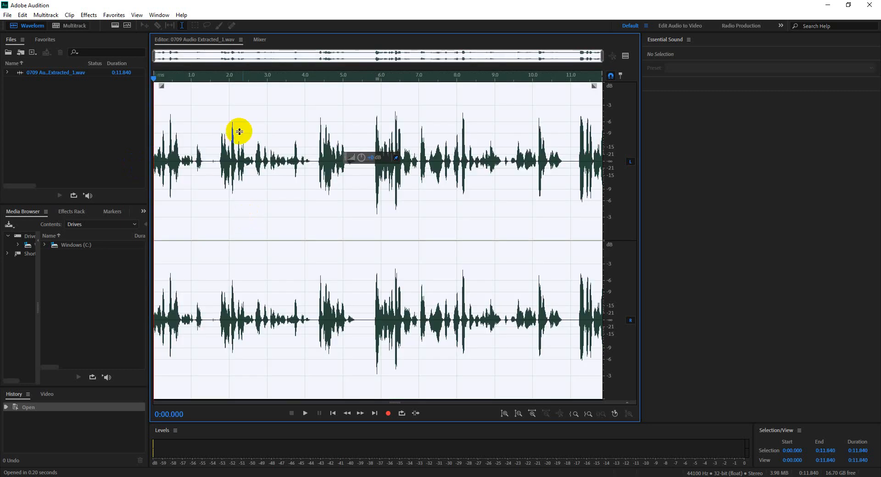
left_click(463, 219)
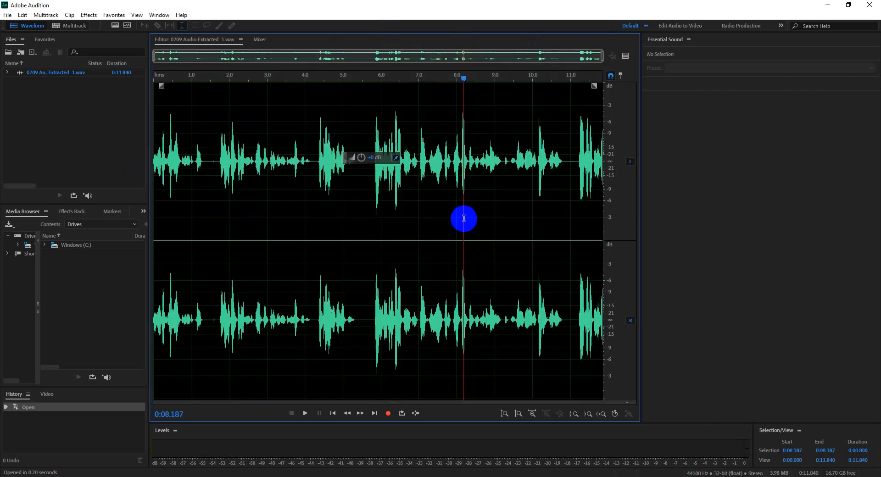
left_click_drag(241, 165, 309, 161)
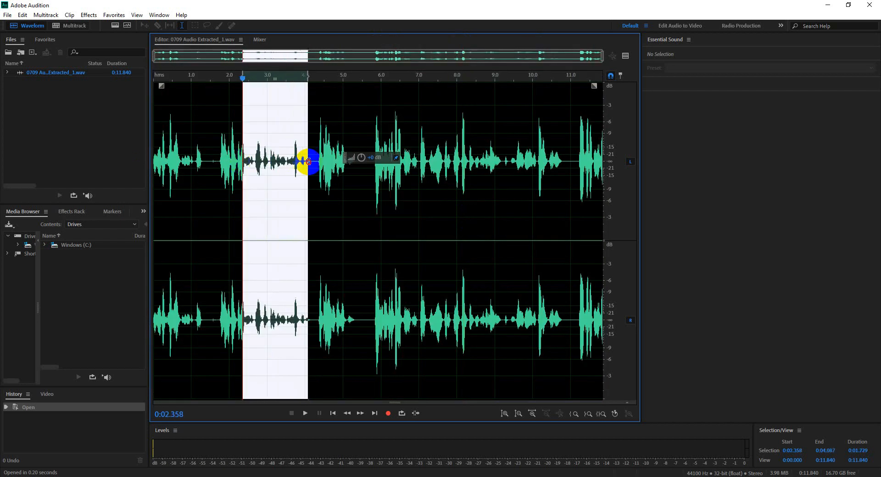
left_click(344, 201)
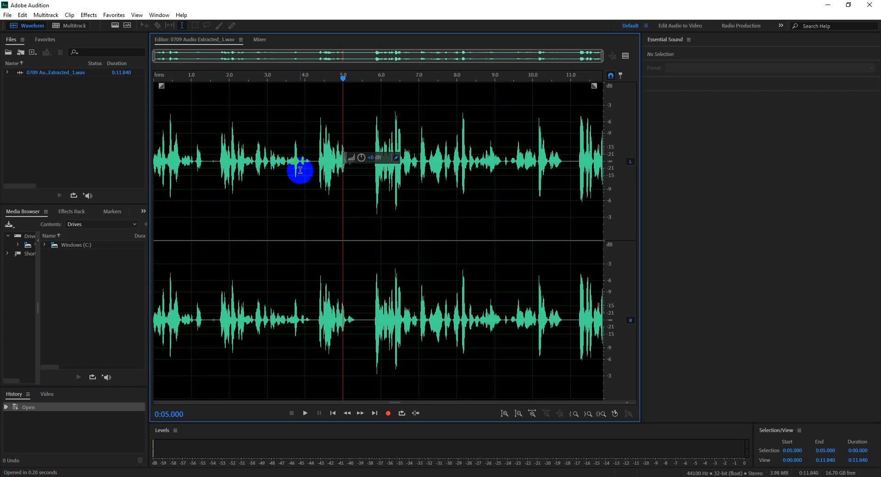
Step: Switch to the Google Meet call, toggle the host's microphone, and return to Adobe Audition
left_click(235, 474)
left_click(186, 443)
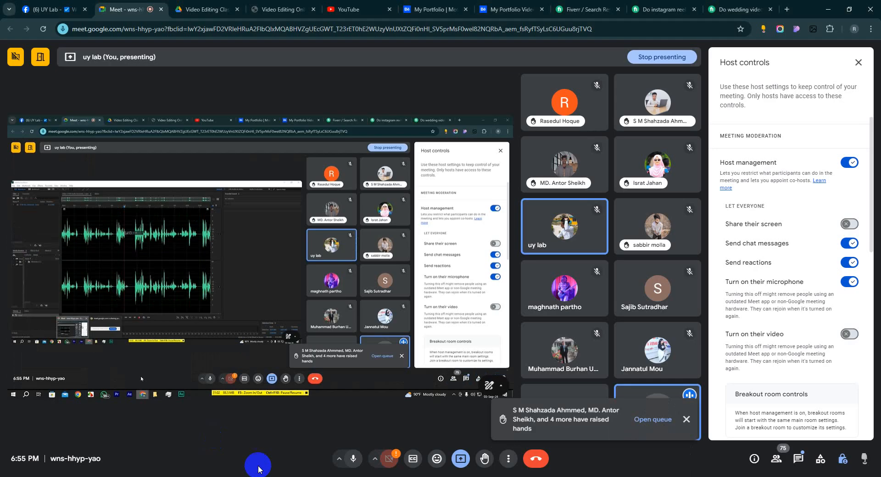
key("ctrl+d")
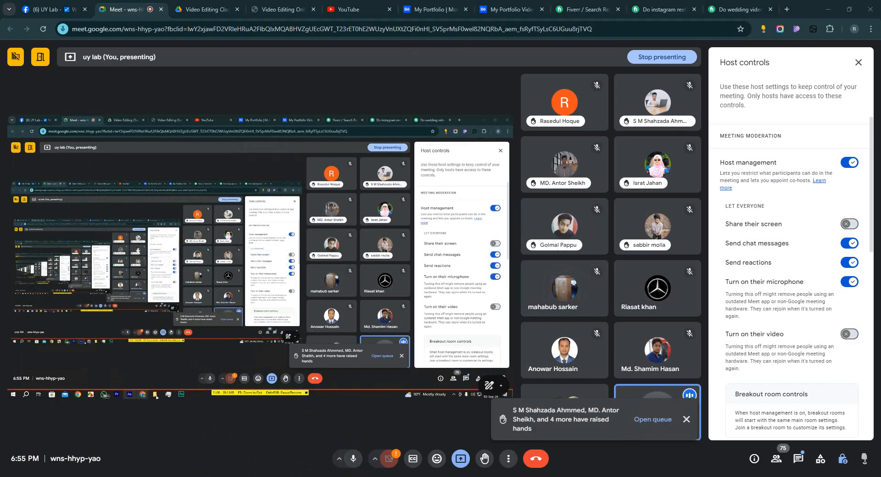
left_click(303, 475)
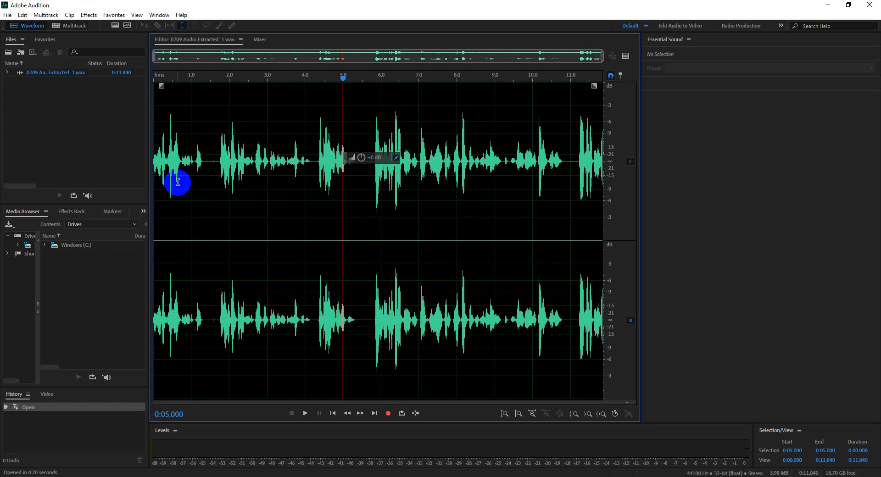
Step: Inspect the start of the waveform and place the playhead at 0:01.306, in the pause after the first phrase
scroll(162, 214, "up", 2)
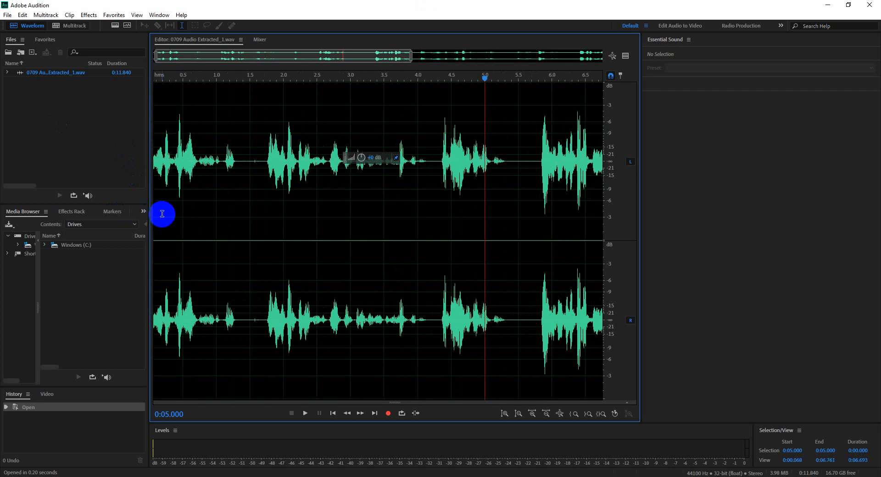
scroll(250, 187, "down", 2)
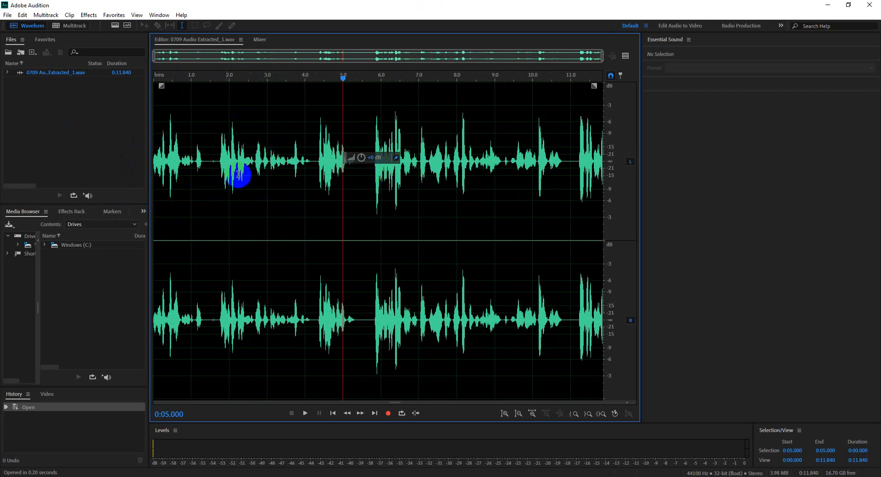
left_click(207, 80)
left_click_drag(207, 82, 205, 80)
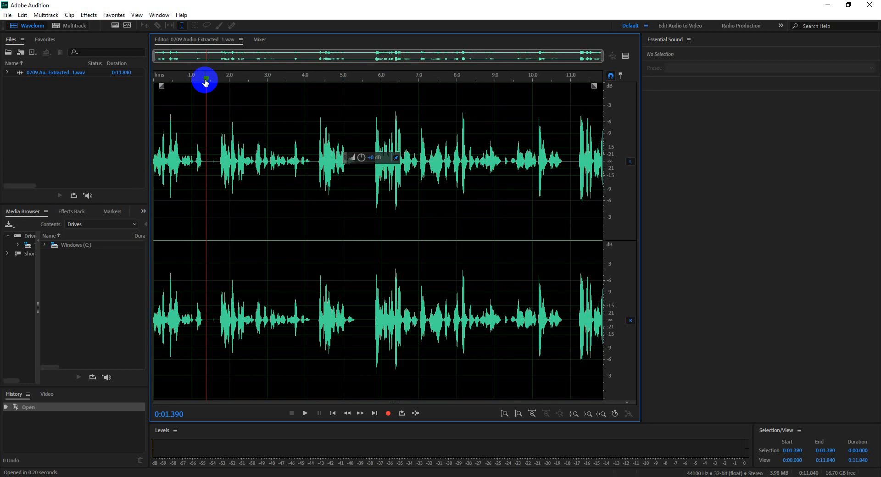
left_click_drag(206, 82, 202, 82)
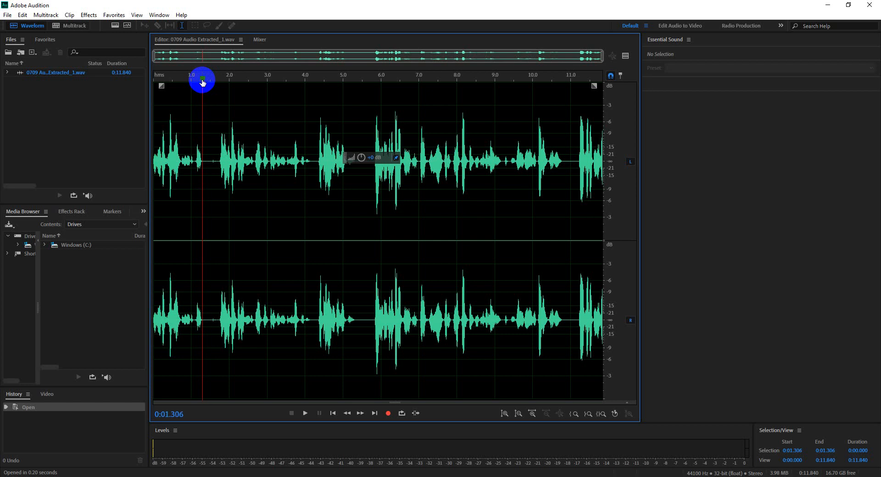
Step: Play the extracted 0709 audio from about 1.3 seconds, pausing and resuming, and stop at 0:06.263
key("space")
key("space")
left_click(202, 81)
key("space")
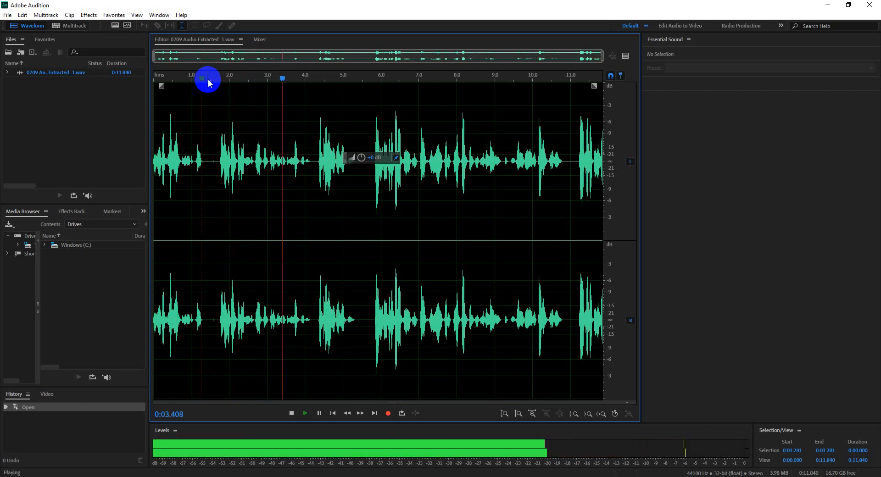
key("space")
key("space")
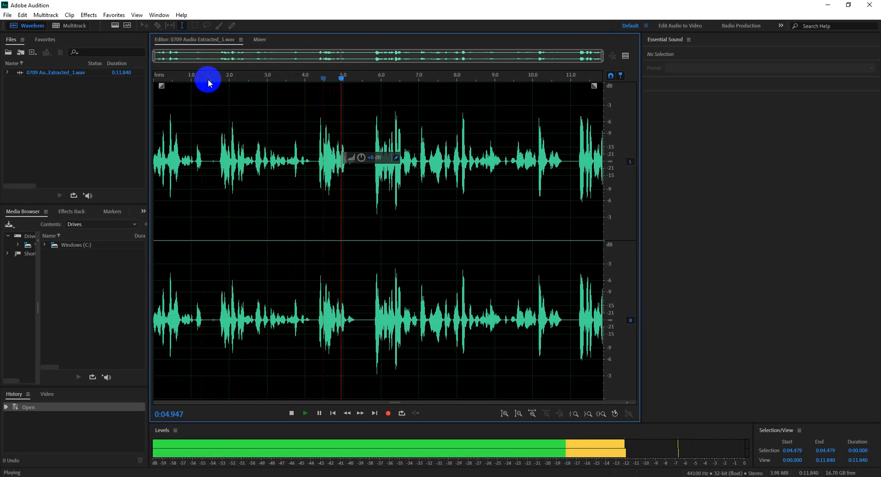
key("space")
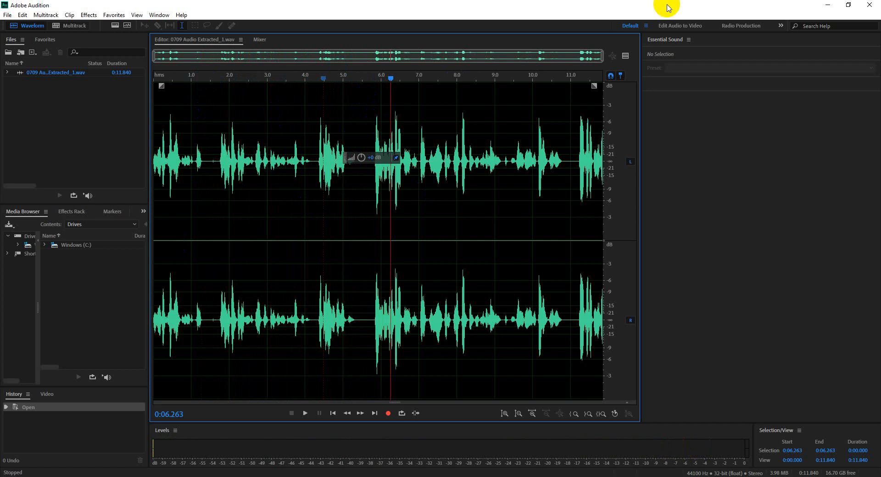
Step: Close Audition, return to Premiere Pro, place the playhead at 00:02:34:03, and open the MVI_4582.MP4 clip for editing in Adobe Audition
left_click(866, 5)
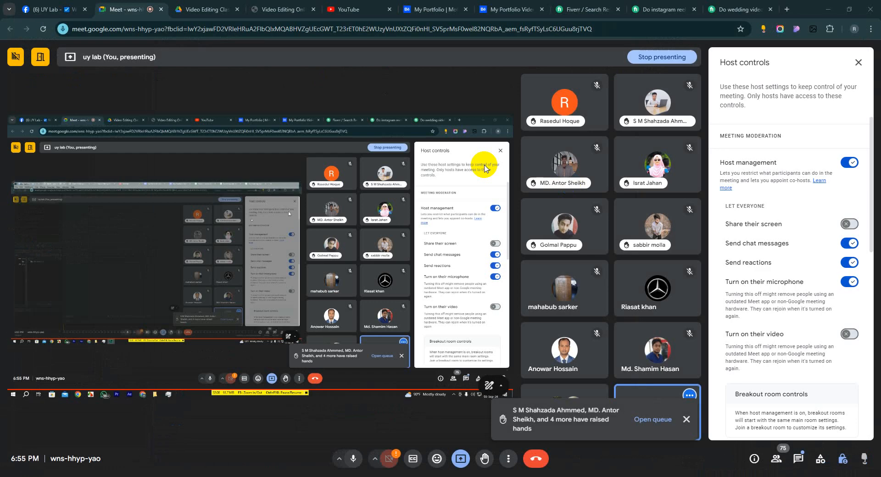
left_click(190, 476)
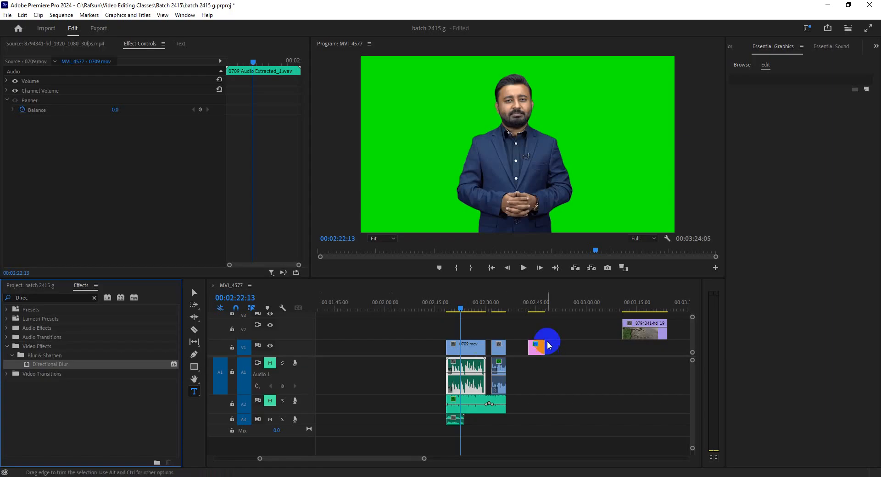
left_click(502, 302)
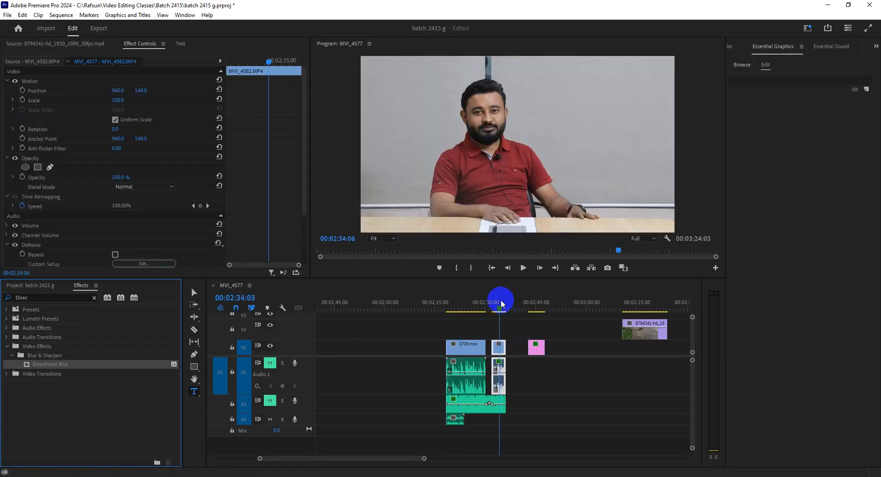
right_click(501, 391)
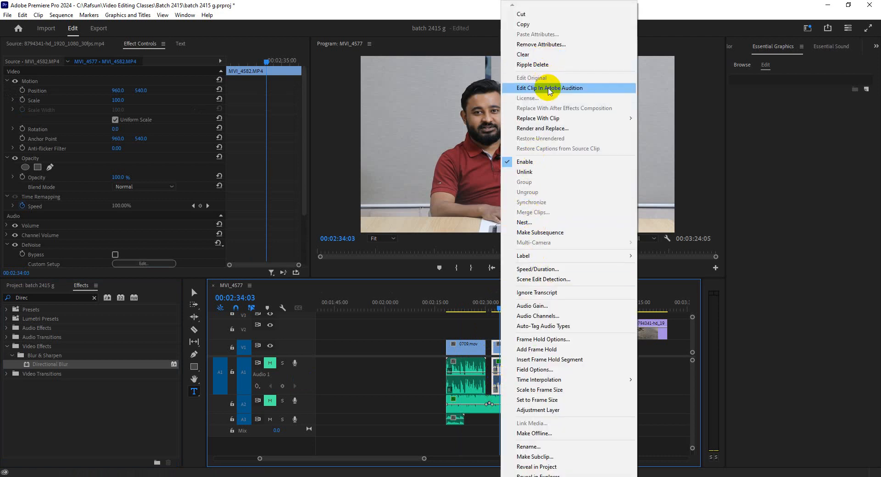
left_click(549, 89)
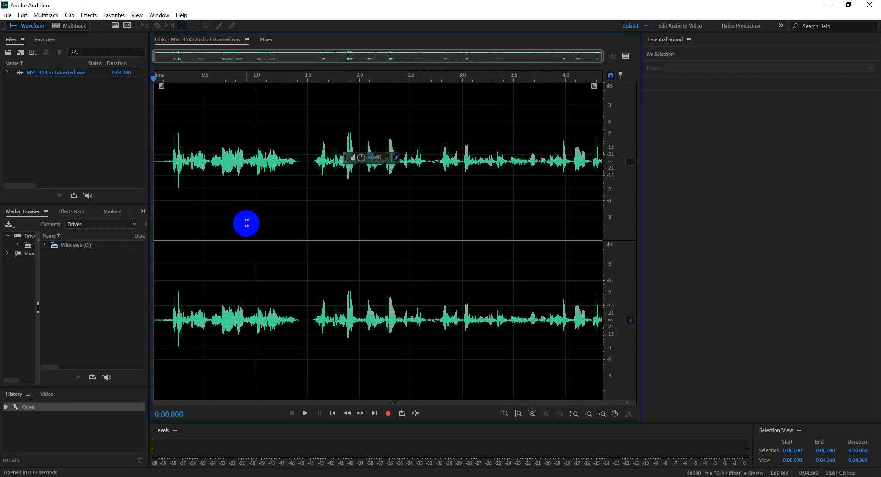
Step: Place Audition's playhead at 0:01.434, close Audition, and select the MVI_4582.MP4 clip in the Premiere Pro timeline
left_click(300, 162)
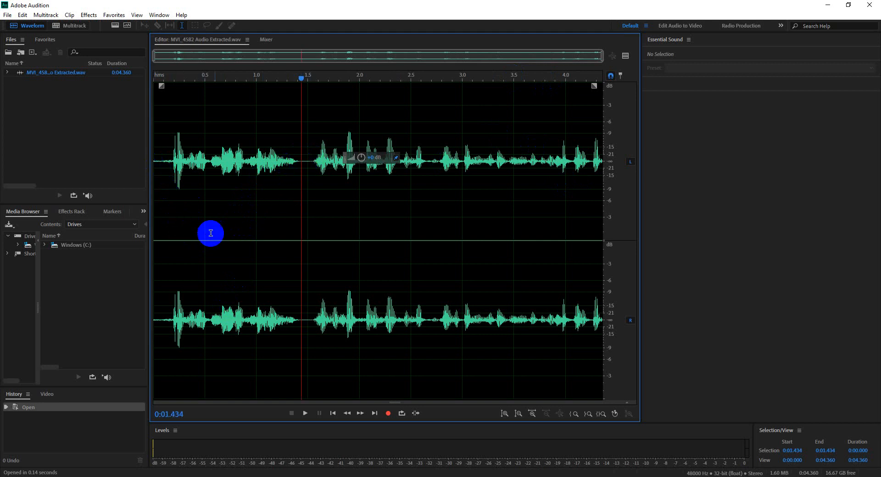
left_click(872, 5)
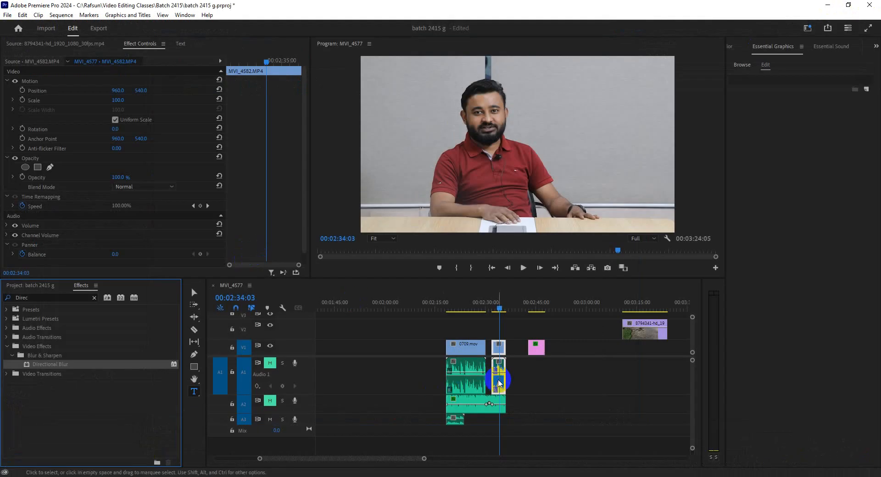
left_click(499, 383)
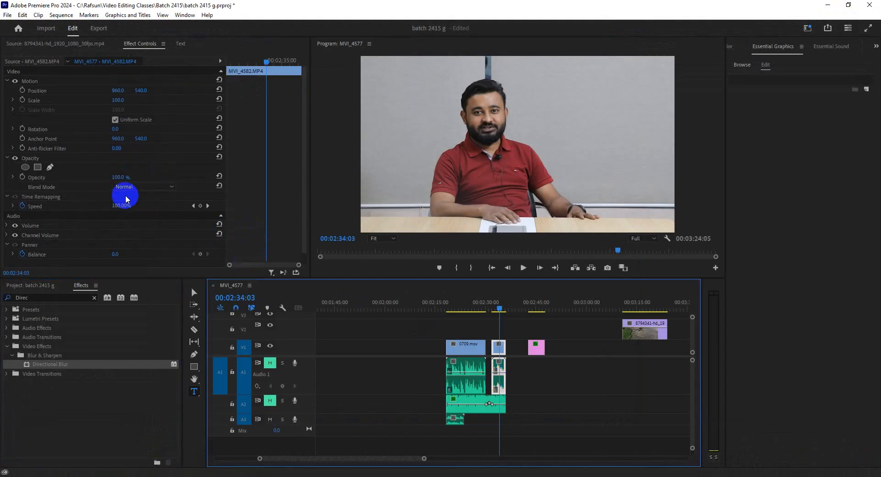
Step: Open the MVI_4582.MP4 clip's audio from the timeline for editing in Adobe Audition
left_click(501, 379)
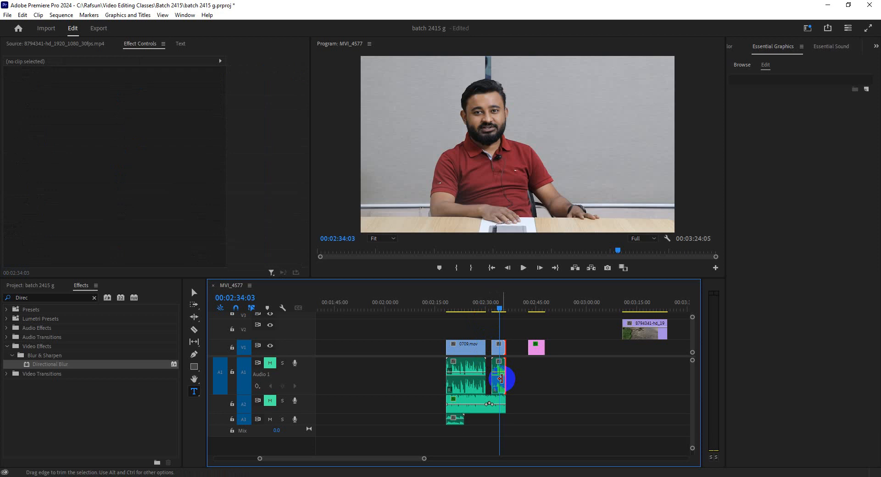
right_click(500, 380)
left_click(548, 90)
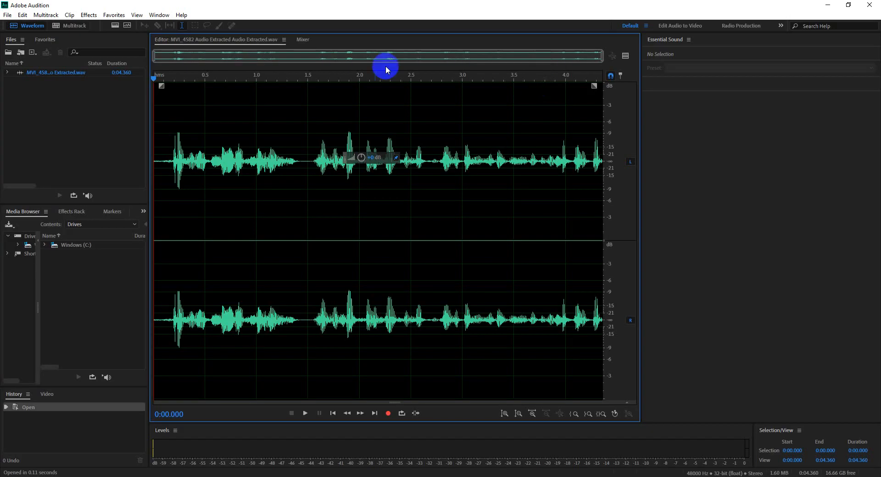
Step: Play short passages of the extracted audio from 0:00.091, 0:01.419 and about 2 seconds, stopping at 0:02.306
left_click(158, 165)
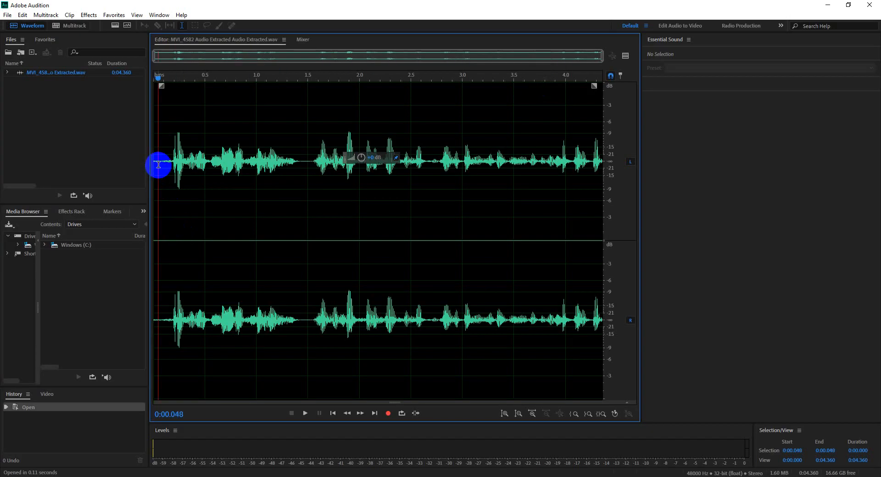
scroll(163, 172, "up", 3)
scroll(165, 173, "up", 3)
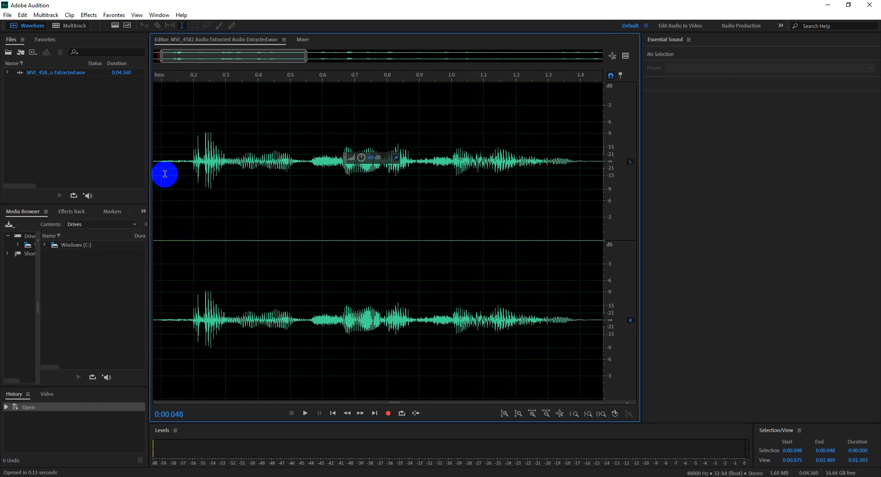
left_click(156, 160)
key("space")
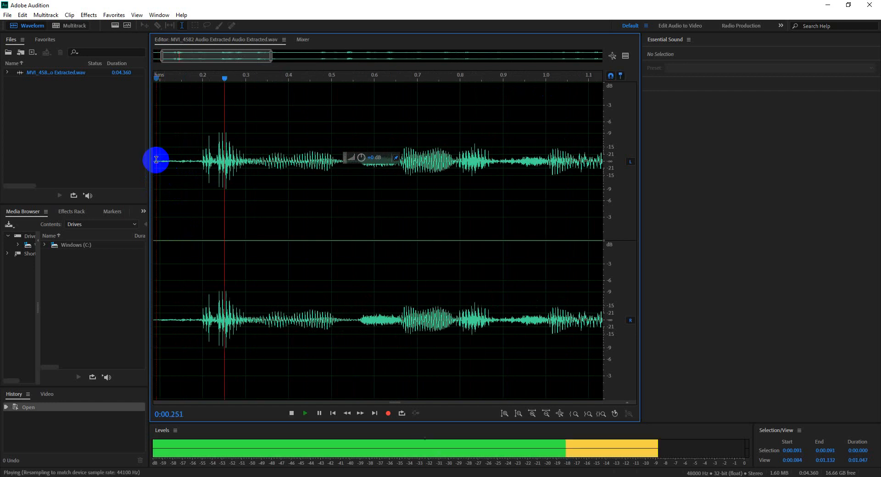
key("space")
scroll(419, 190, "down", 4)
left_click(412, 161)
key("space")
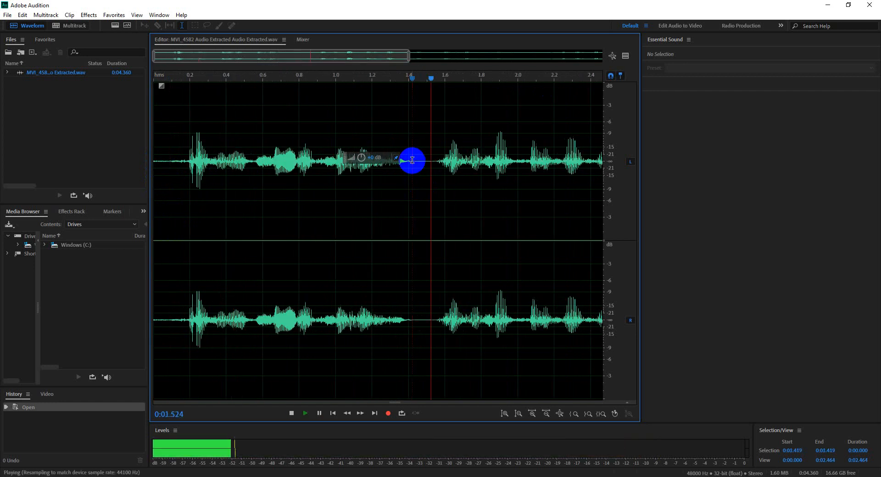
key("space")
left_click(515, 162)
key("space")
key("space")
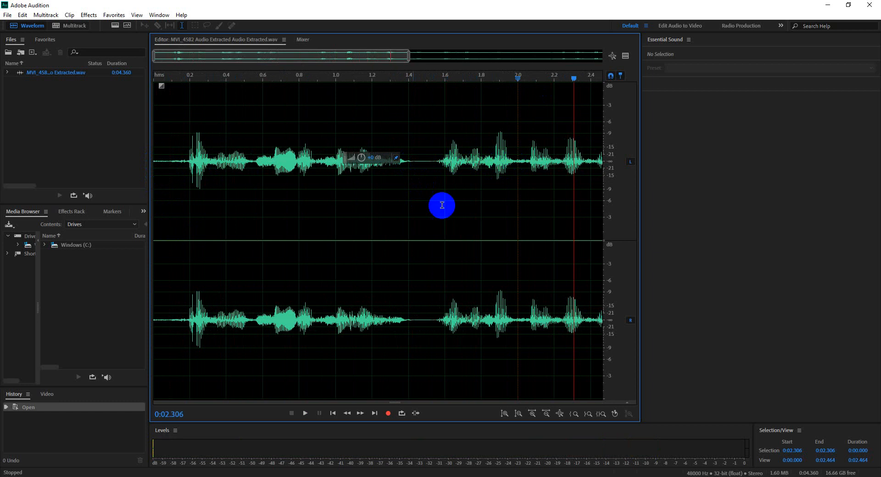
Step: Capture a noise print from the quiet lead-in of the waveform, between 0:00.014 and 0:00.180
scroll(191, 237, "down", 4)
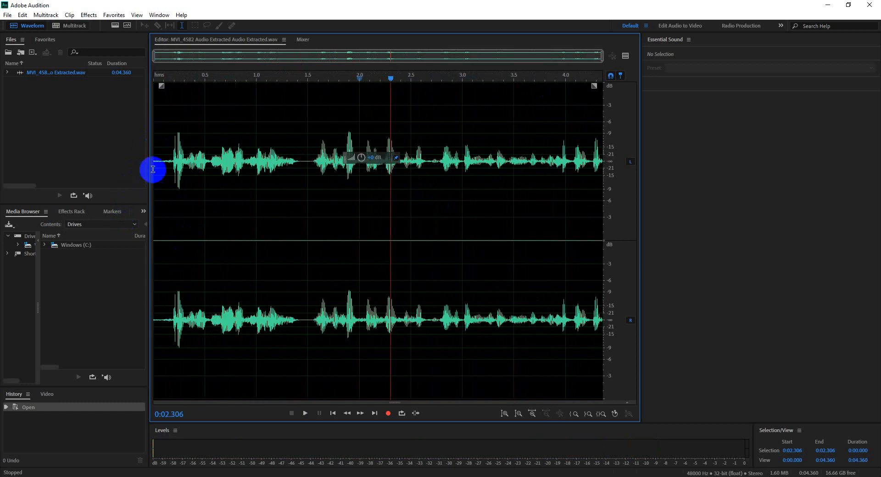
left_click(162, 86)
left_click(158, 148)
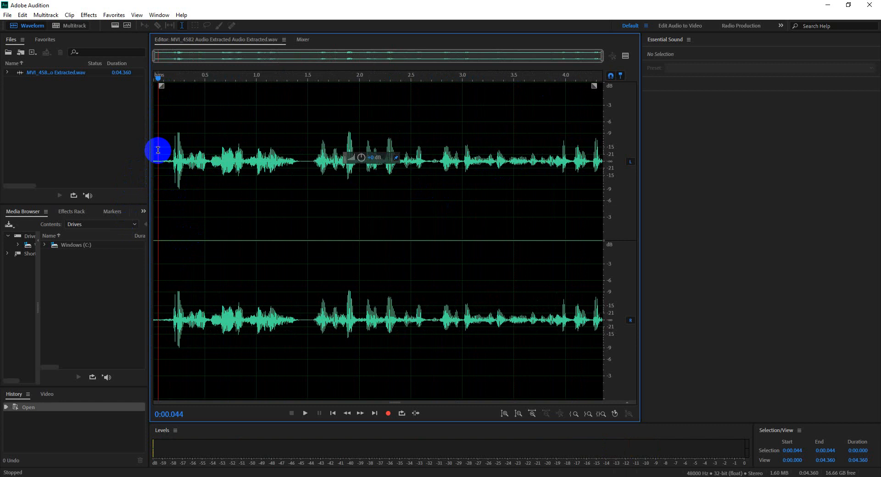
scroll(158, 188, "up", 5)
left_click_drag(210, 162, 149, 161)
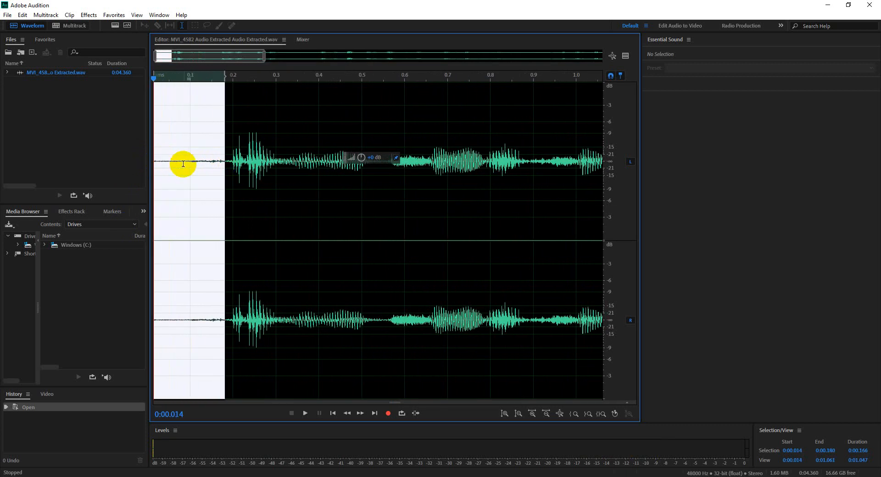
left_click(87, 15)
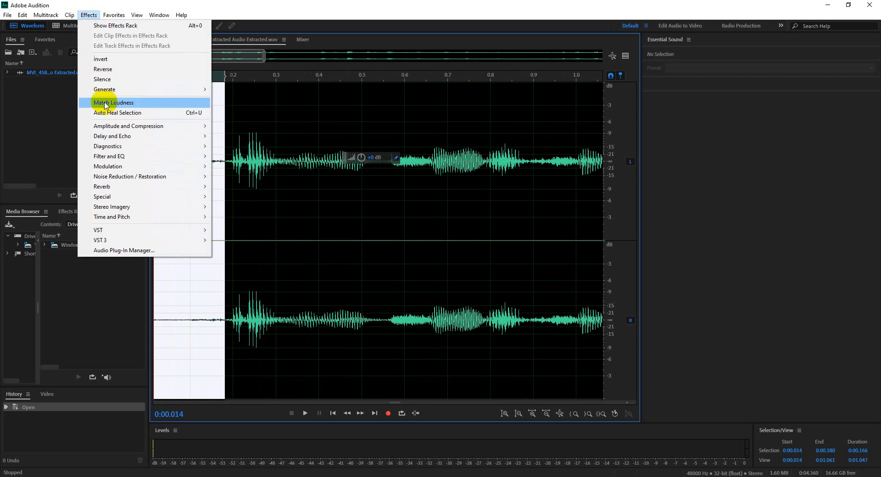
mouse_move(137, 177)
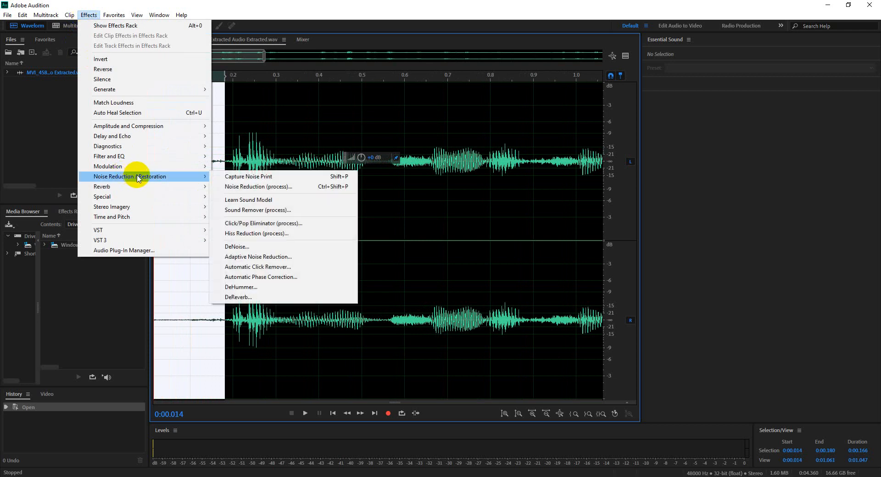
left_click(223, 180)
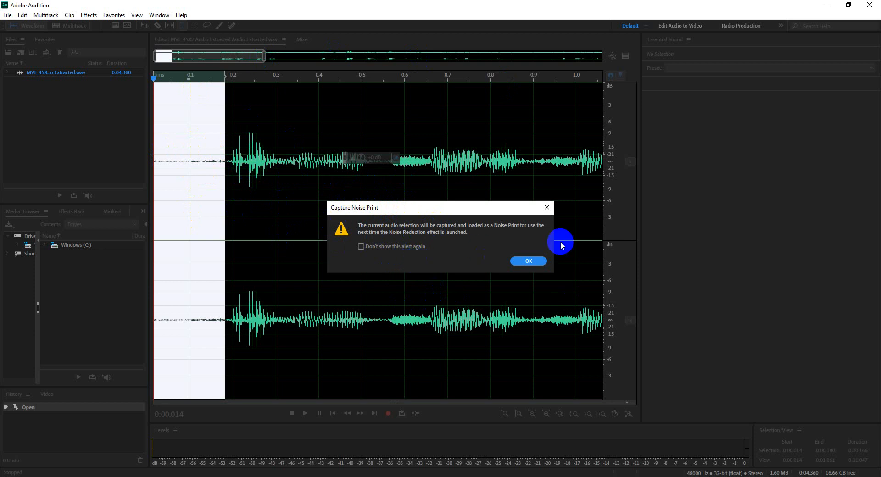
left_click(529, 262)
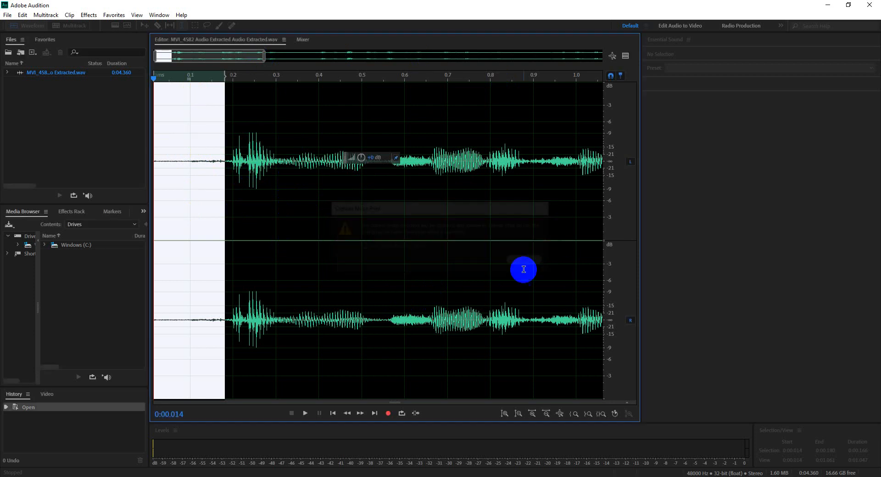
Step: Select the entire waveform and open the Noise Reduction (process) effect for it
left_click(257, 225)
scroll(263, 238, "down", 8)
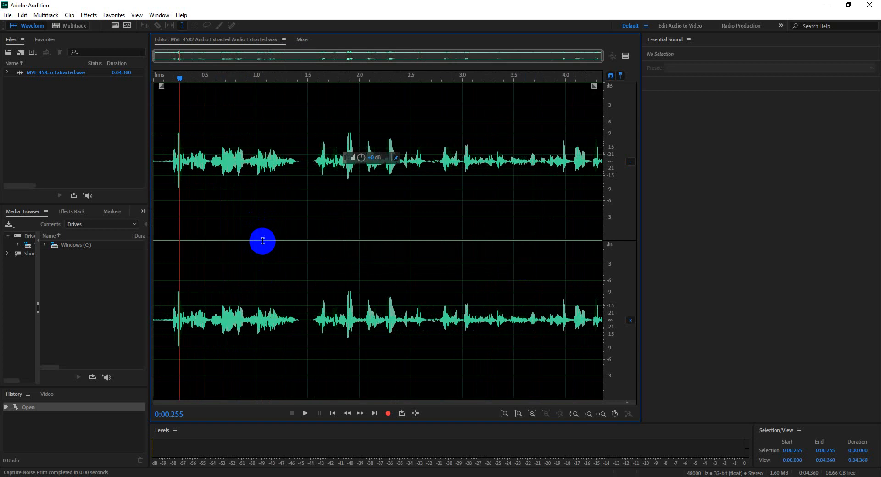
scroll(262, 241, "up", 8)
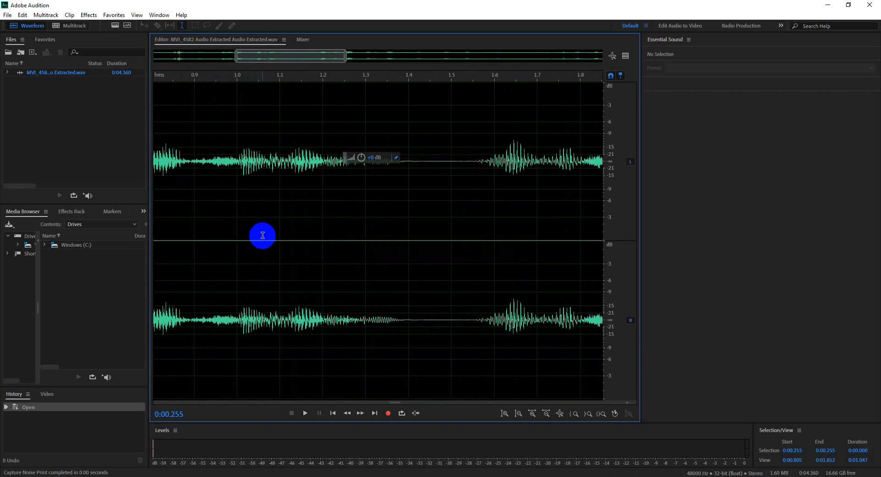
double_click(266, 236)
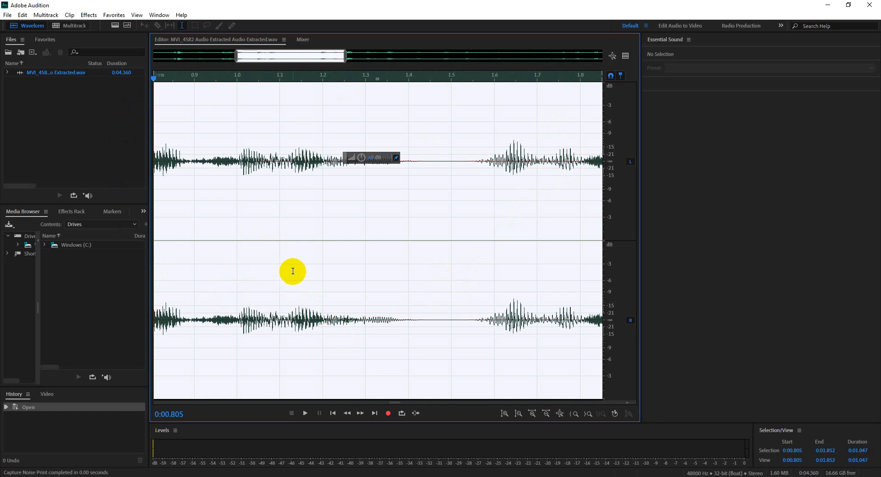
key("backslash")
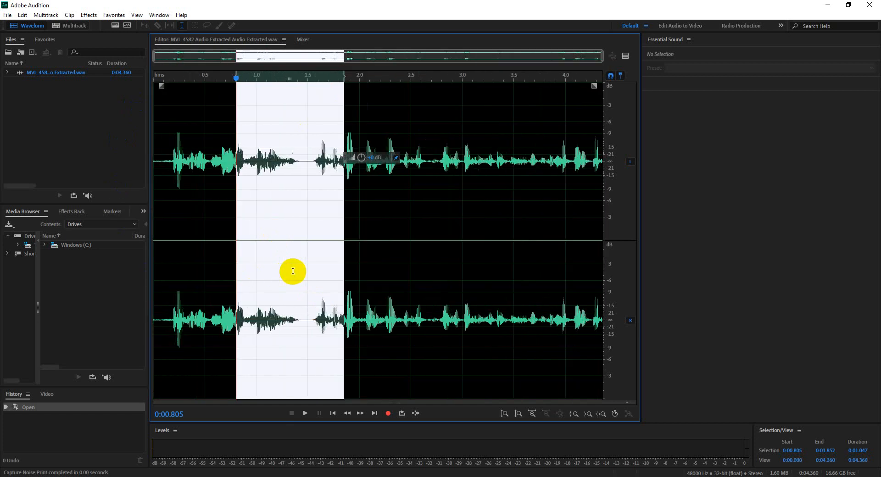
left_click(378, 259)
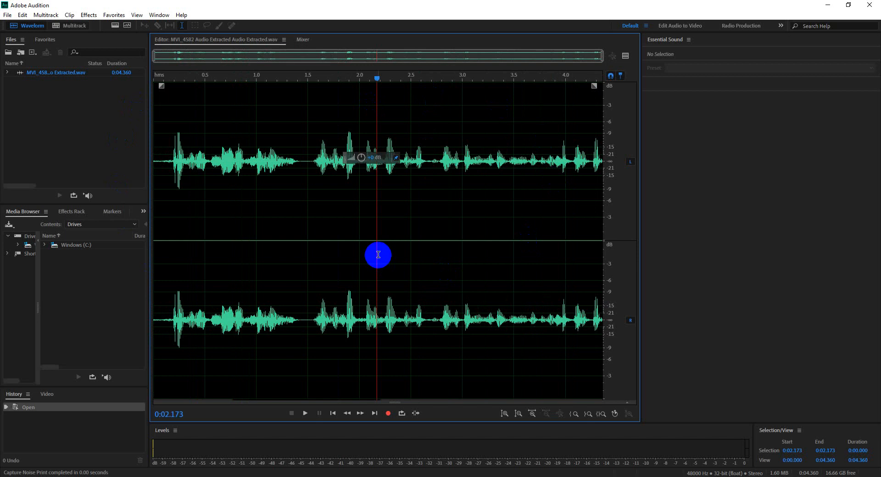
double_click(395, 226)
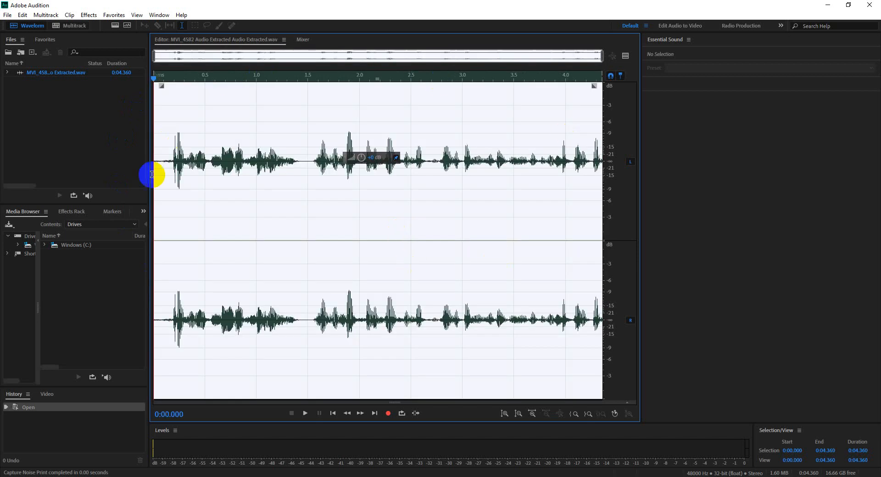
left_click(85, 16)
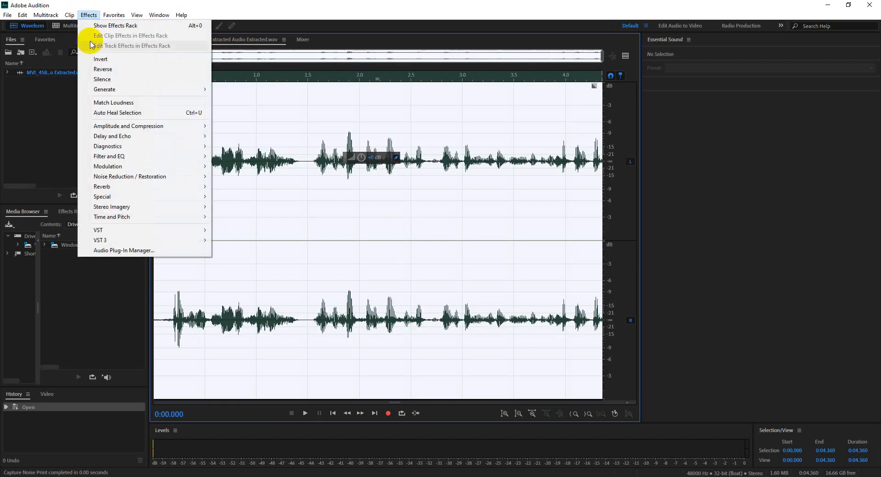
mouse_move(176, 179)
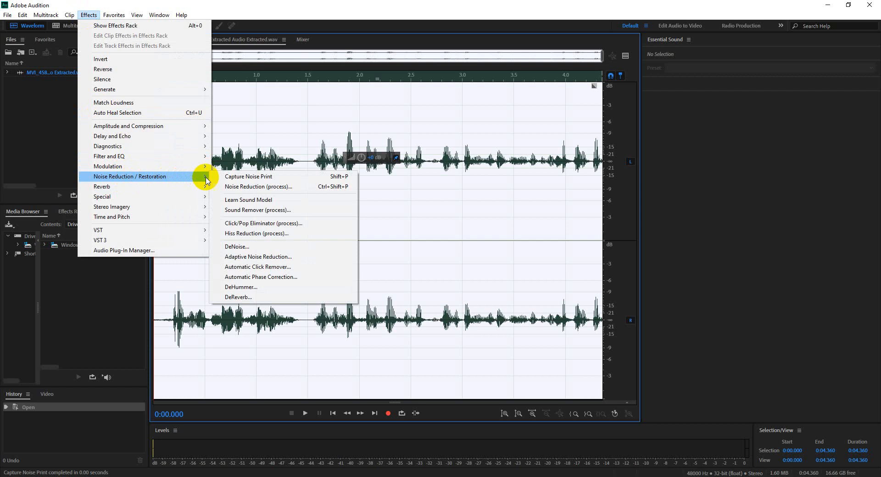
left_click(259, 188)
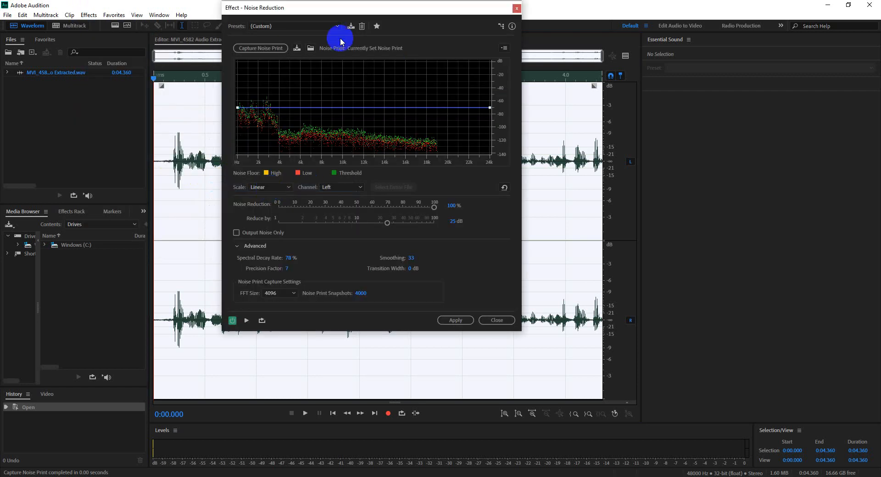
left_click_drag(334, 9, 359, 25)
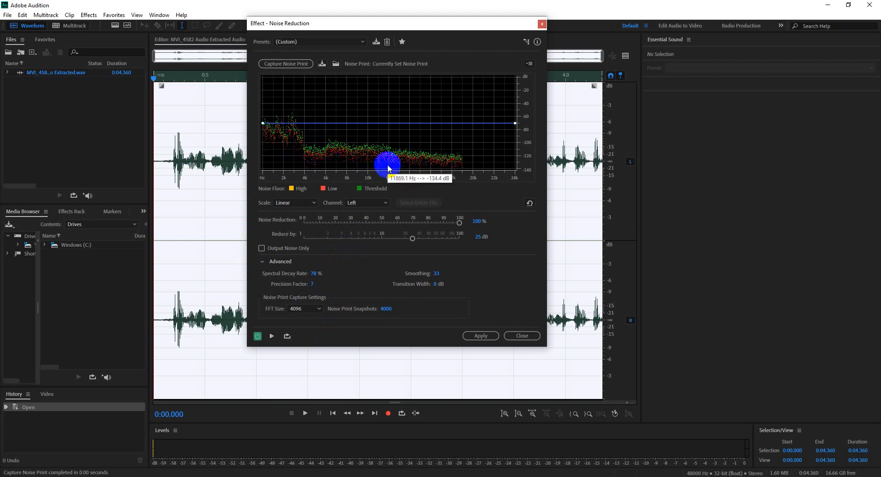
Step: Try the Noise Reduction amount at 60%, 87% and 86%, and return it to 100%
left_click_drag(459, 224, 393, 202)
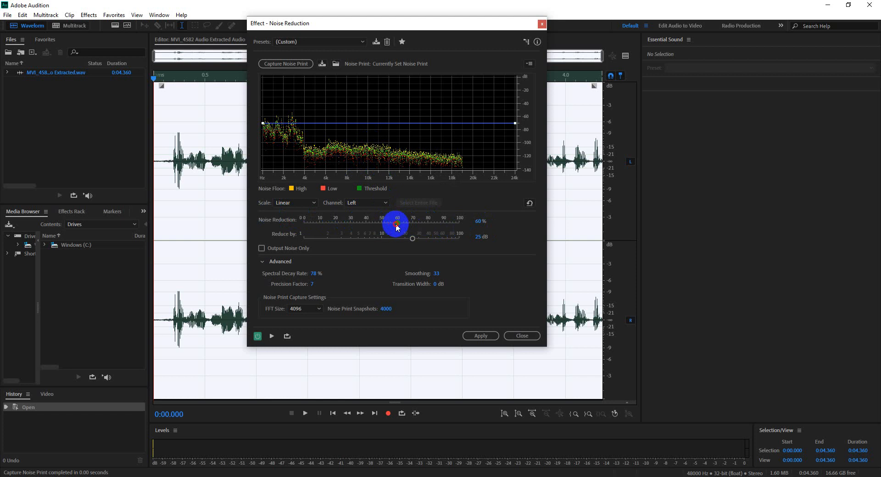
left_click_drag(395, 224, 478, 230)
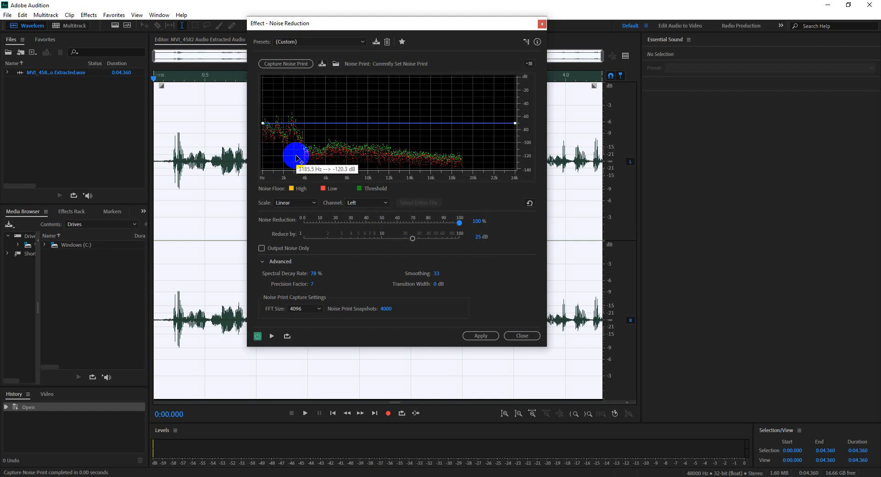
left_click_drag(459, 222, 438, 221)
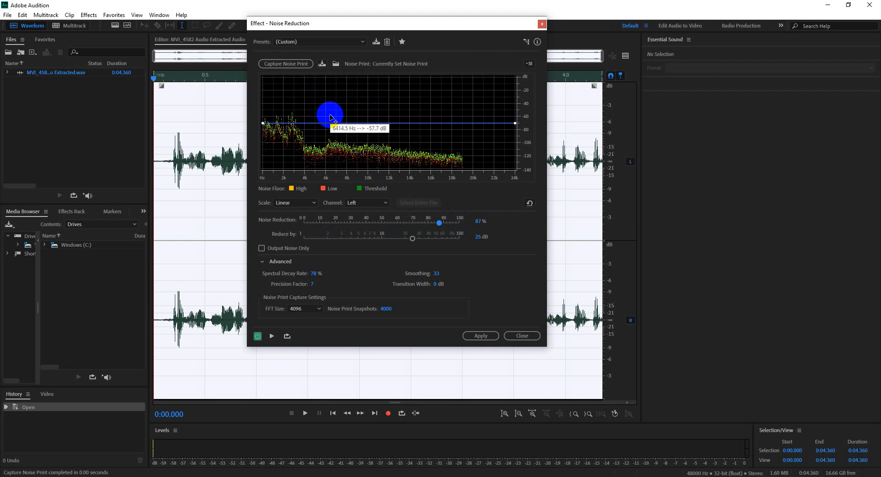
left_click(437, 225)
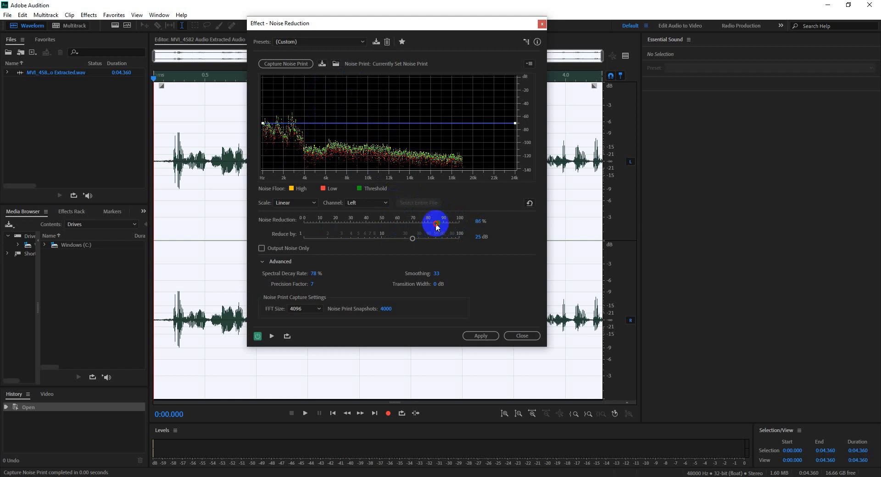
left_click_drag(436, 225, 470, 227)
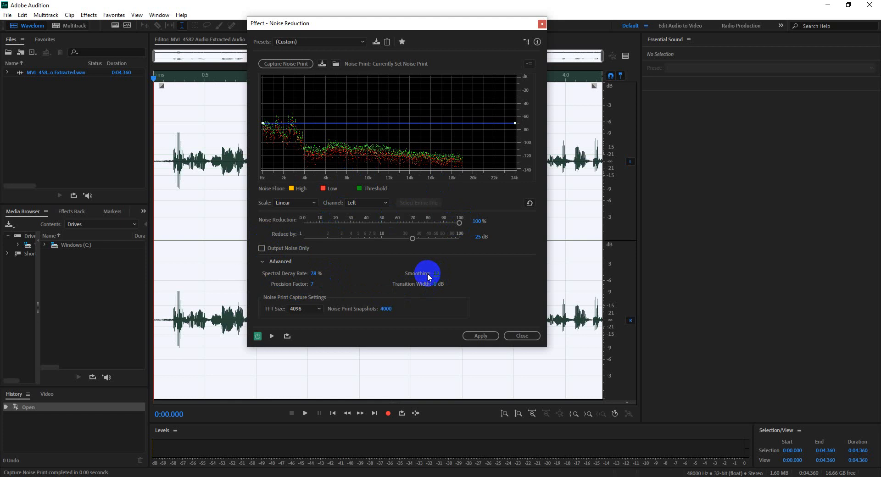
Step: Set Smoothing to 25 and preview the Noise Reduction effect up to 0:02.275, switching the effect off and back on
left_click_drag(429, 276, 439, 276)
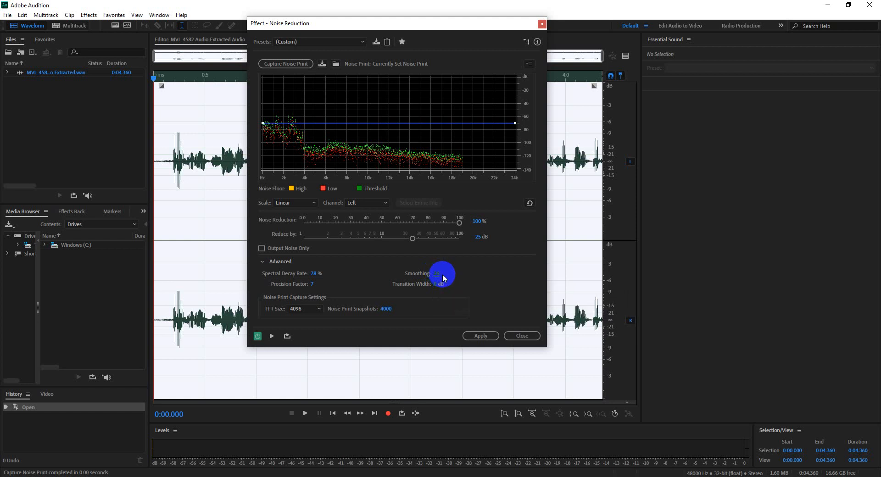
left_click(272, 336)
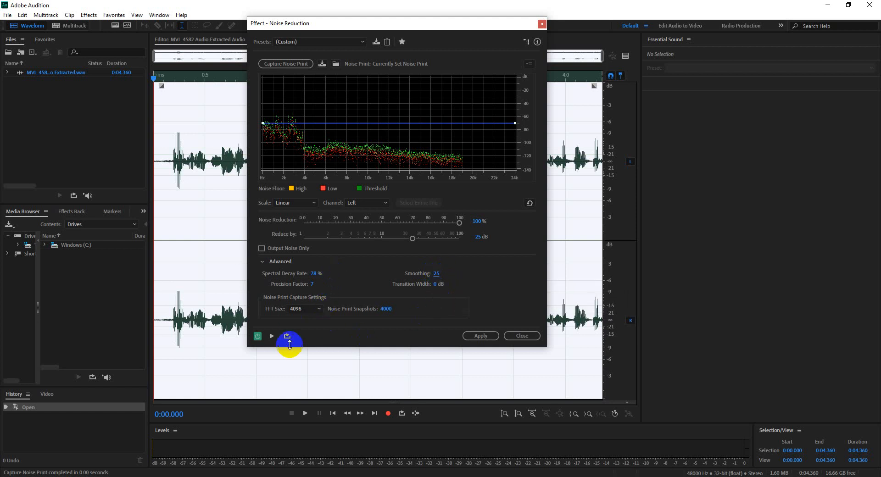
left_click(272, 336)
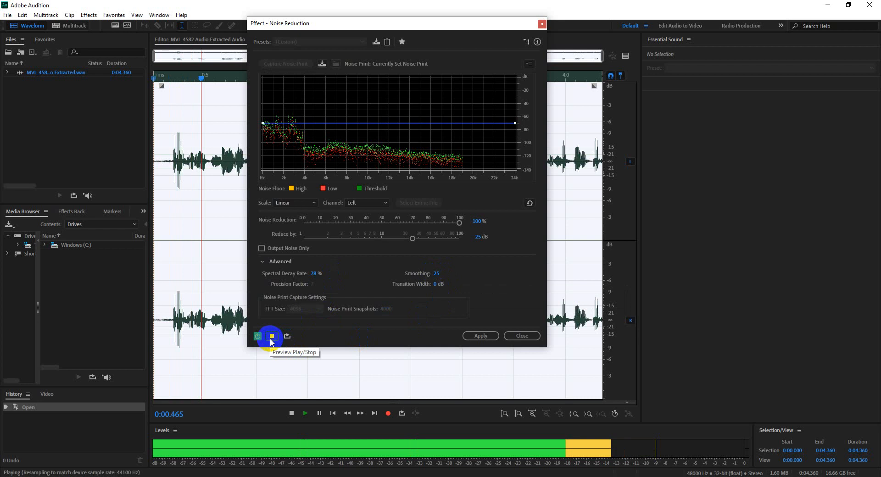
left_click(273, 337)
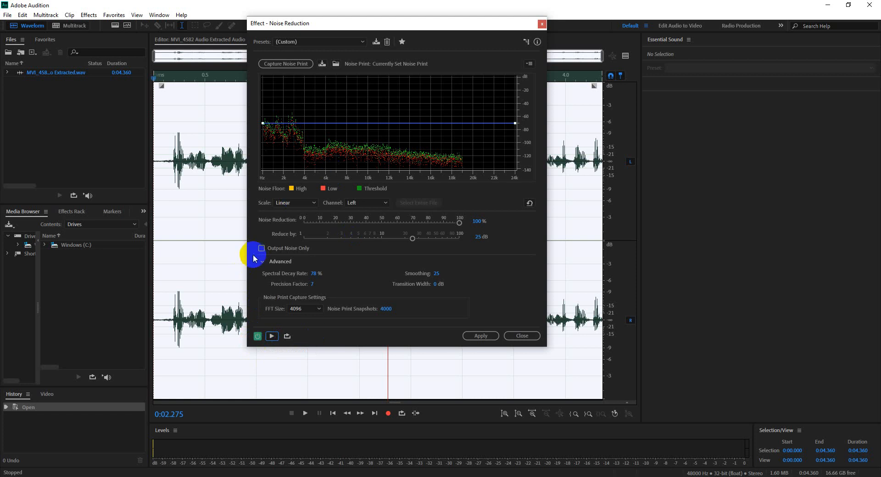
left_click(258, 338)
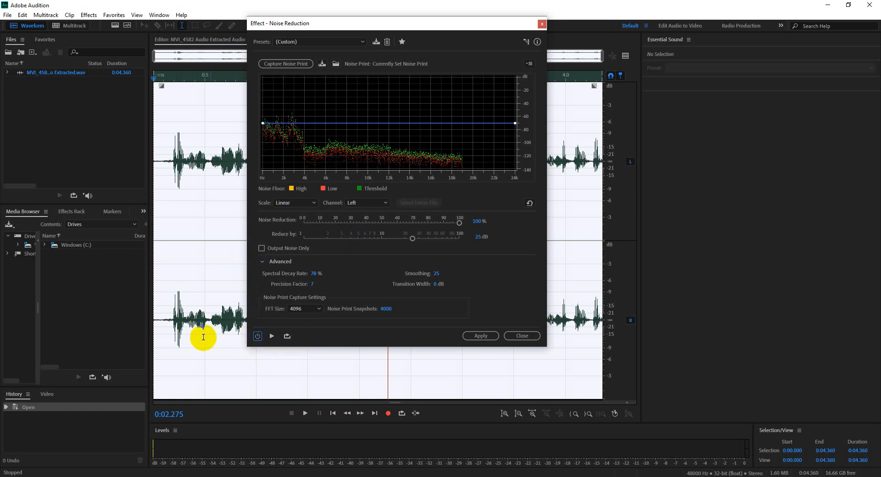
left_click(264, 340)
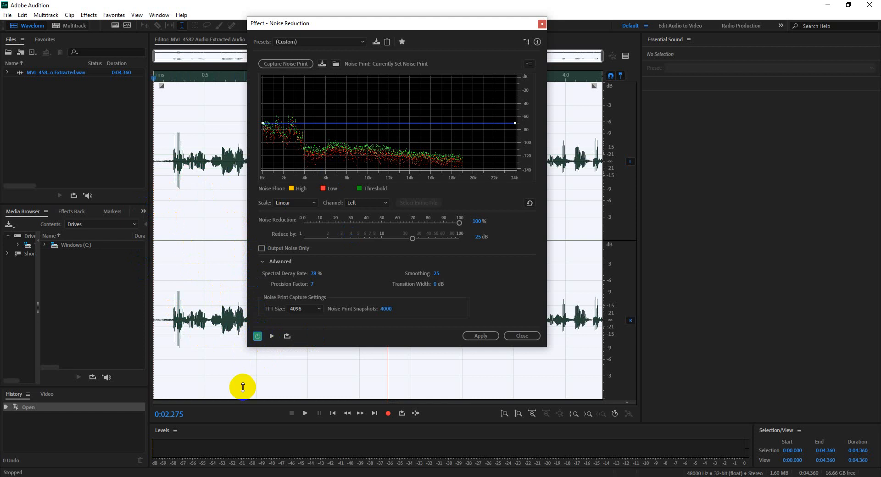
Step: Try the Noise Reduction amount at 93% and return it to 100%
left_click(269, 246)
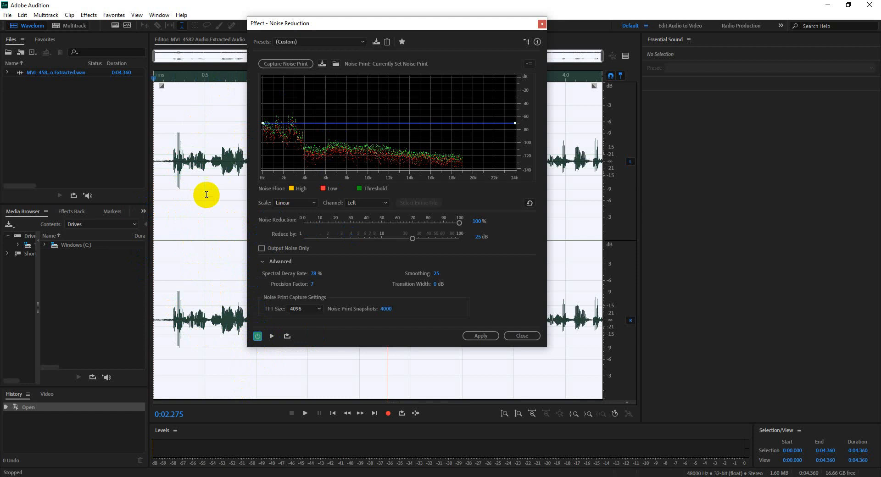
left_click(460, 224)
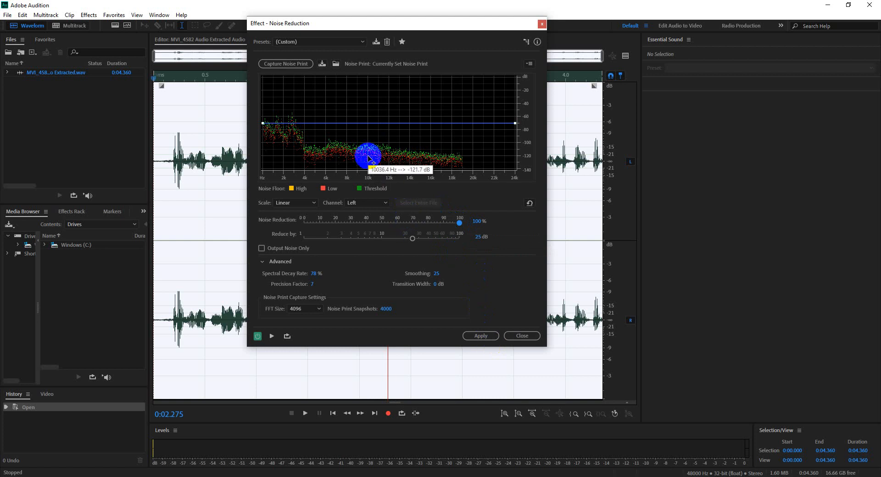
left_click(459, 223)
mouse_move(458, 227)
left_mouse_down()
mouse_move(436, 226)
mouse_move(464, 229)
left_mouse_up()
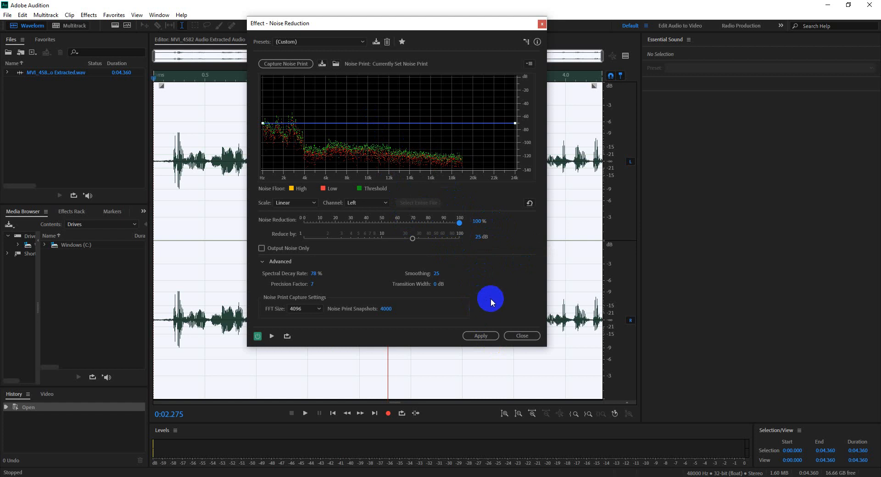
Step: Dismiss the Noise Reduction effect without applying it and close Audition to return to Premiere Pro
left_click(522, 336)
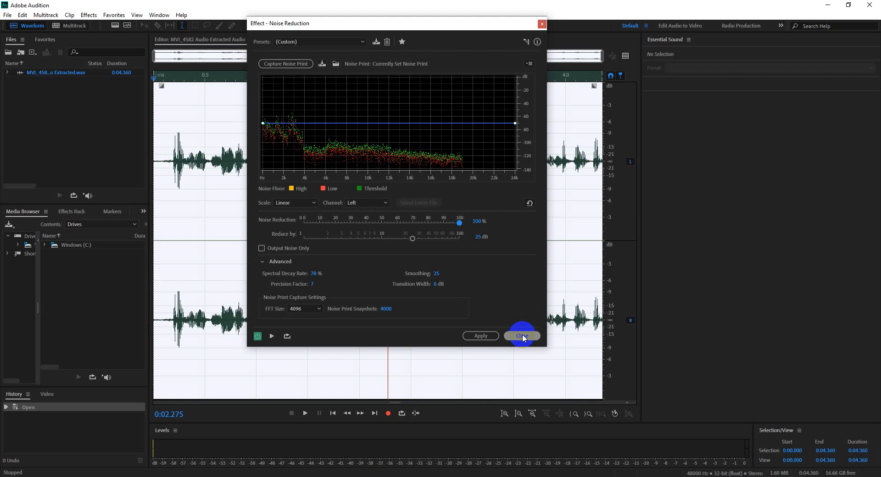
left_click(524, 336)
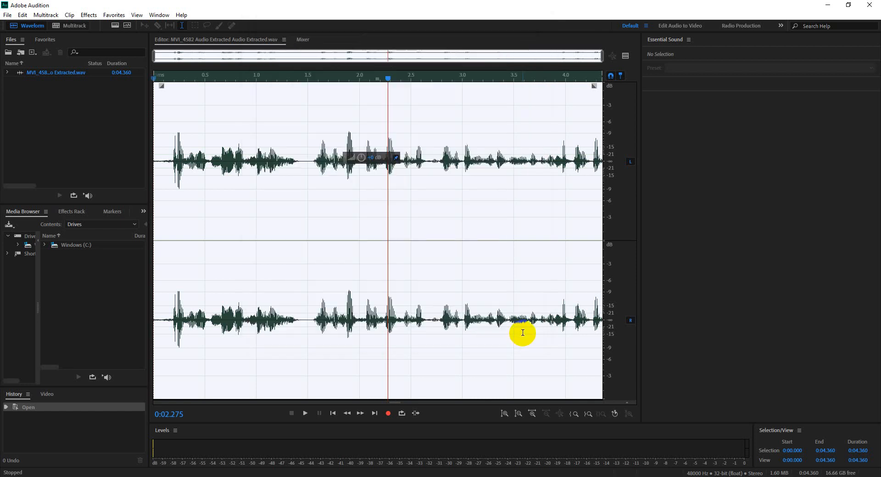
left_click(870, 4)
Step: Move the Audio 3_2.wav clip on track A3 earlier to about 00:02:02 and open it for editing in Adobe Audition
left_click(381, 307)
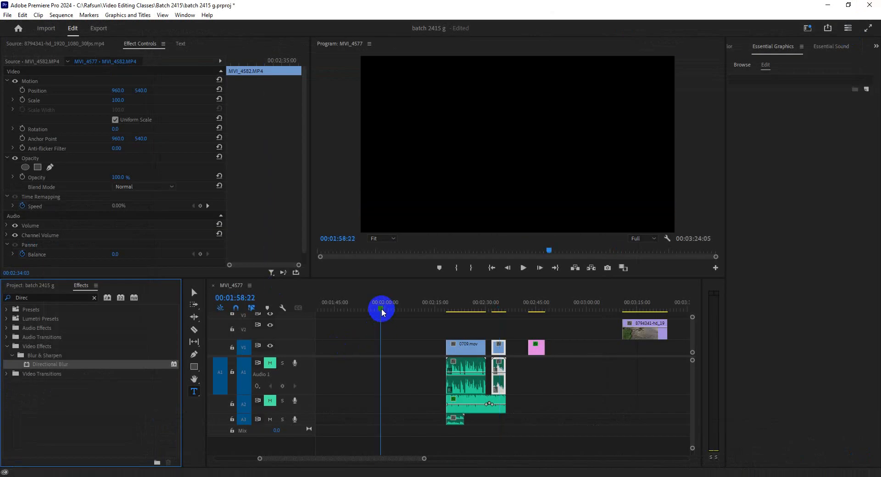
left_click(341, 303)
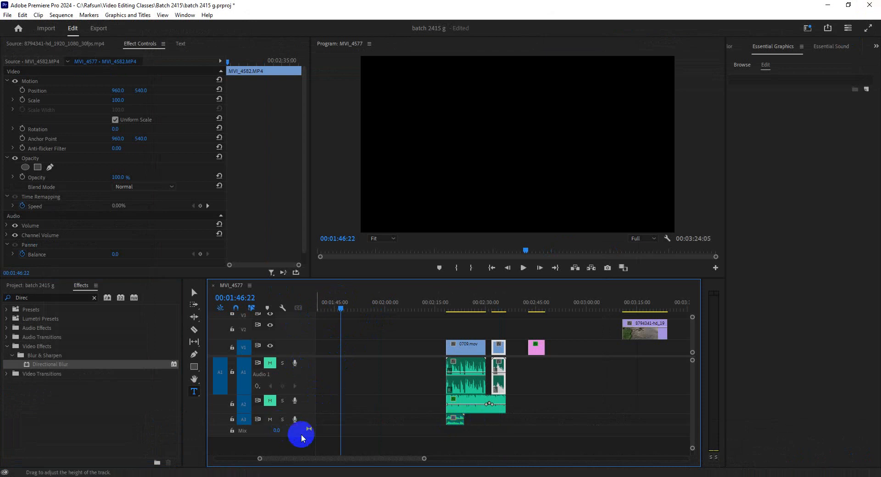
left_click_drag(454, 422, 400, 424)
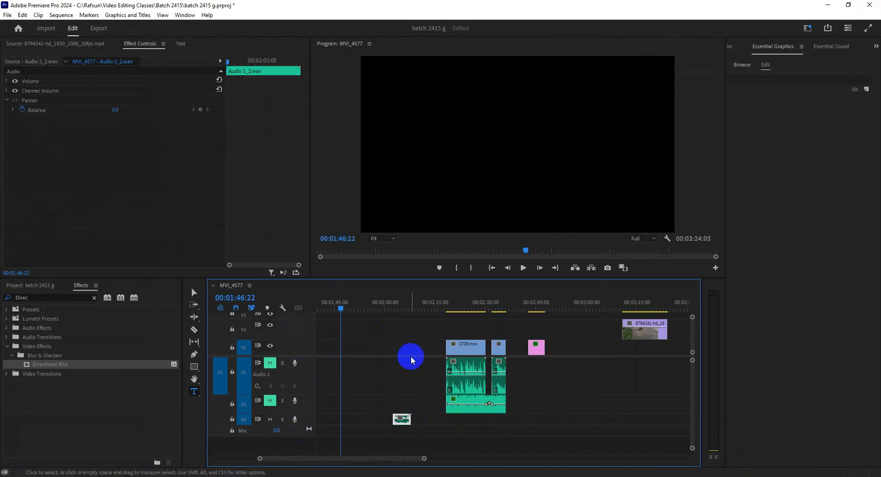
left_click(394, 307)
right_click(402, 422)
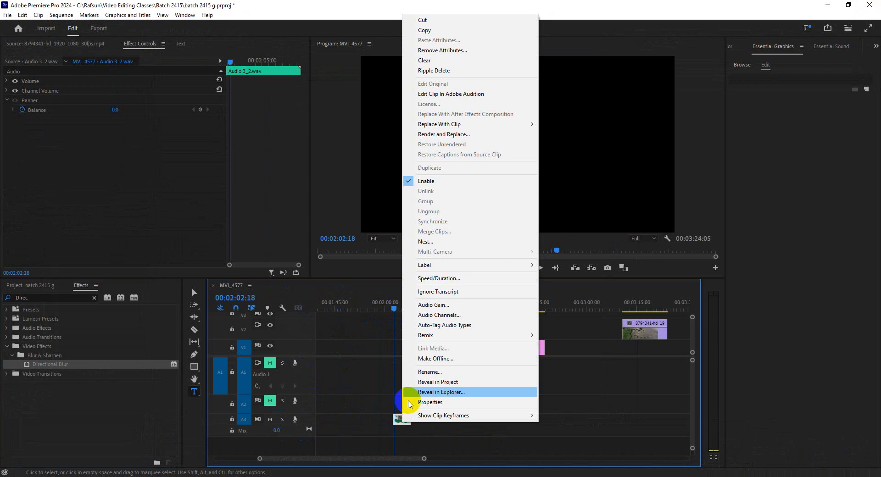
left_click(472, 94)
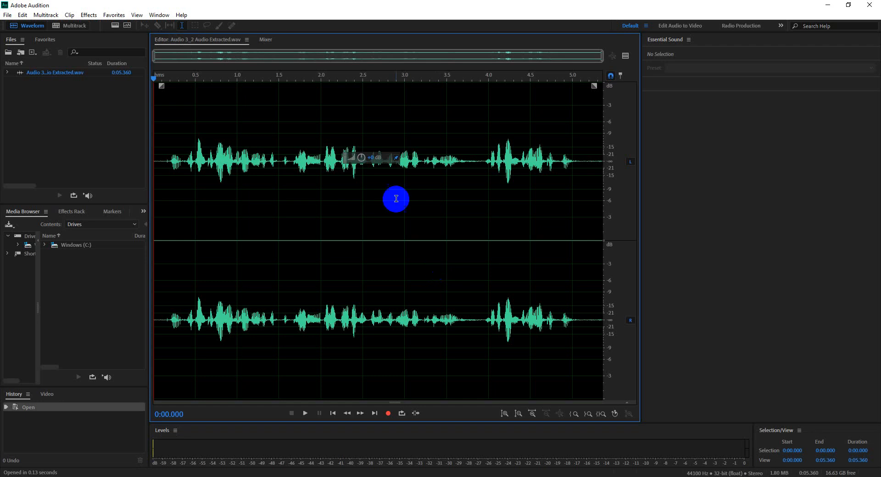
Step: Check the quiet gaps of the waveform for background noise, near 0:00.114, 0:03.701 and 0:05.108
left_click_drag(168, 160, 164, 160)
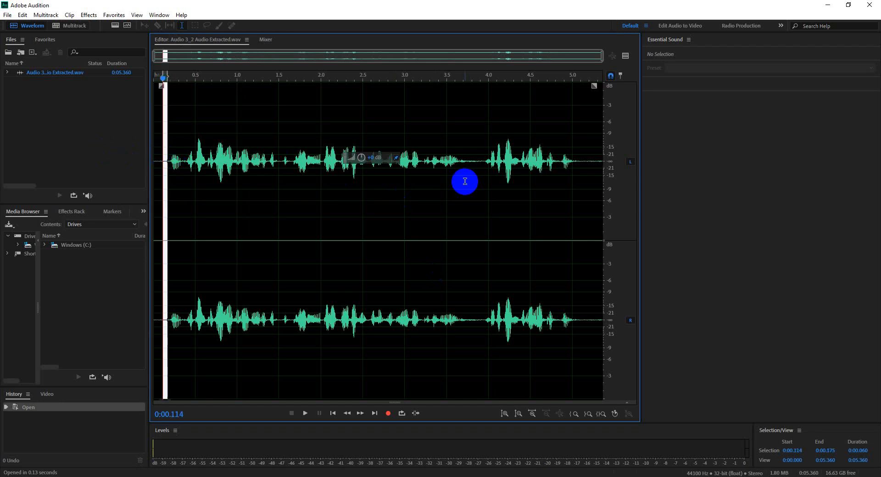
left_click(468, 161)
key("space")
key("space")
left_click(464, 161)
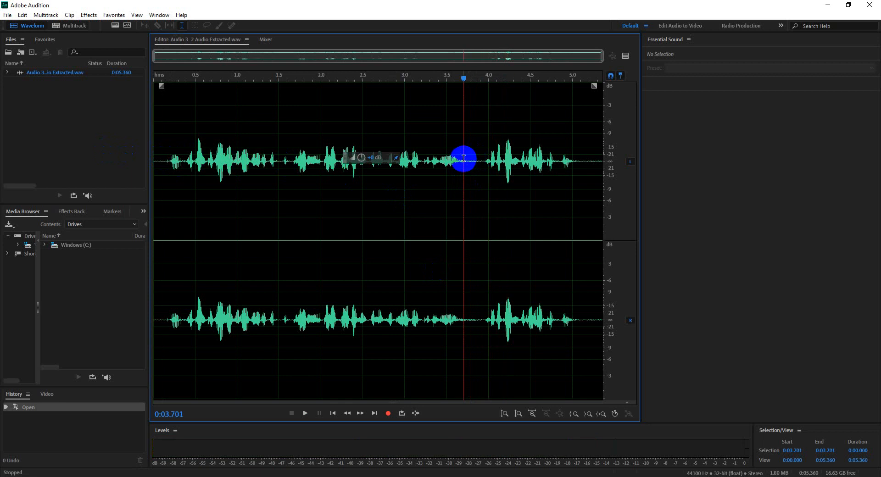
key("space")
key("space")
left_click(578, 161)
key("space")
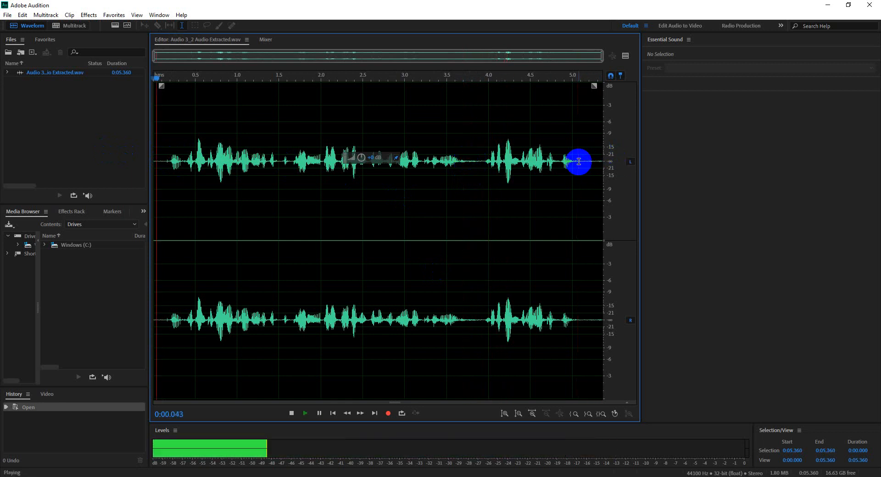
key("space")
left_click(582, 174)
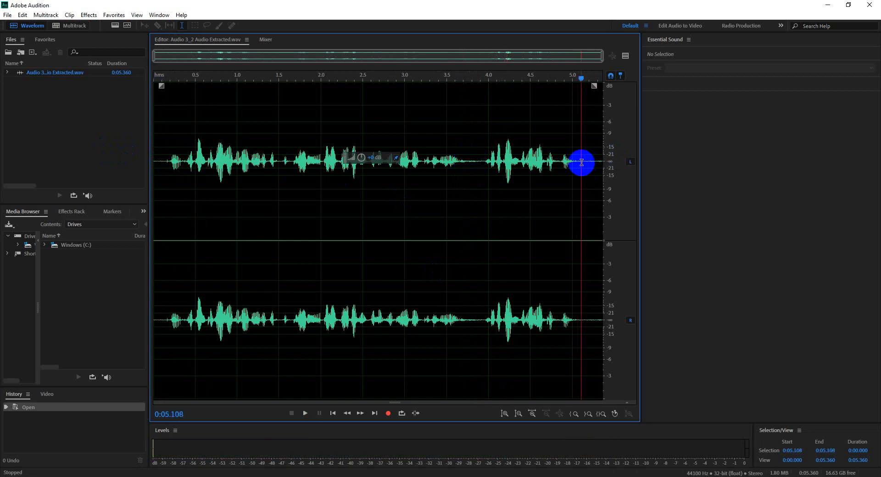
Step: Capture a noise print from the quiet tail of the waveform, between 0:05.102 and 0:05.360
left_click_drag(581, 162, 614, 166)
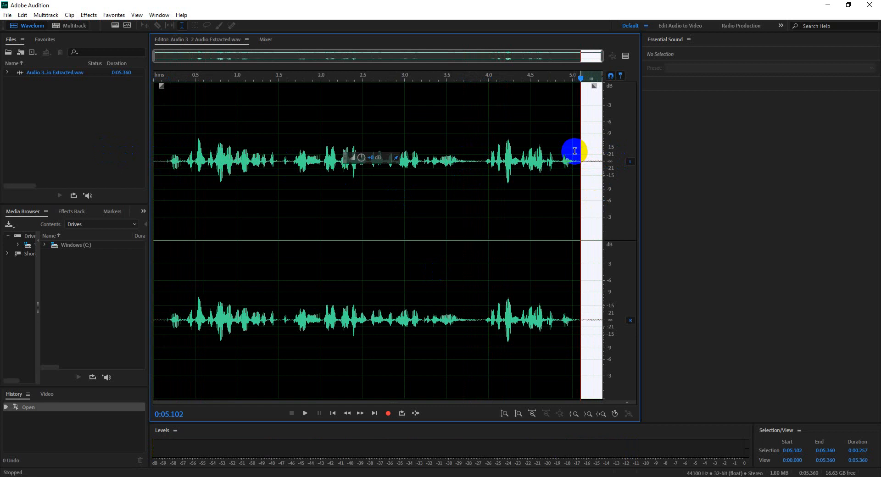
key("shift+p")
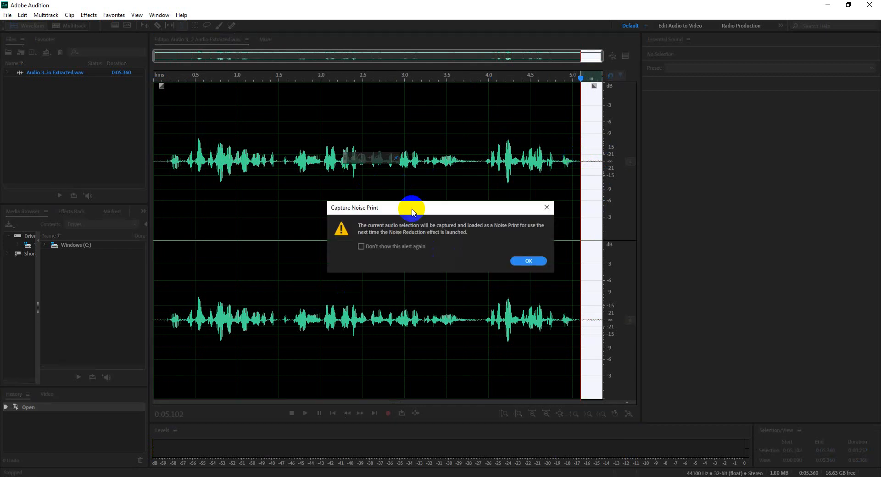
left_click(527, 261)
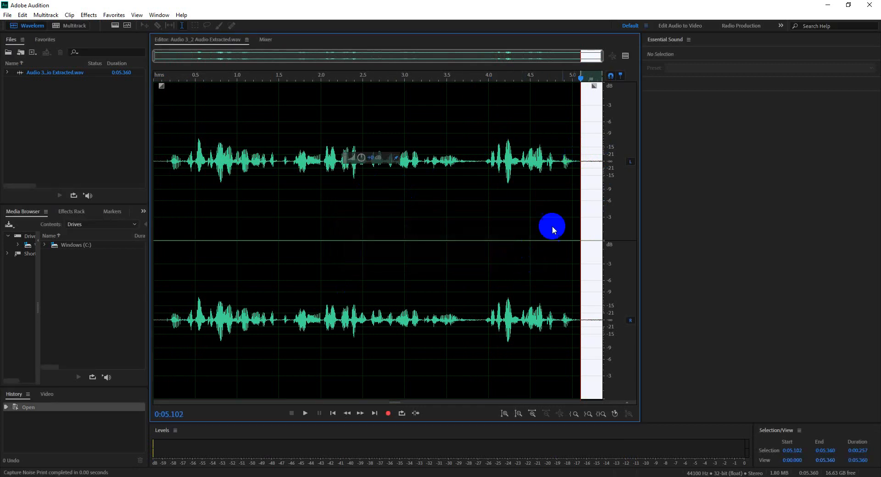
Step: Try selecting only the zoomed-in part of the waveform, 0:02.639 to 0:03.187, and the full view, clearing each selection
scroll(403, 239, "up", 8)
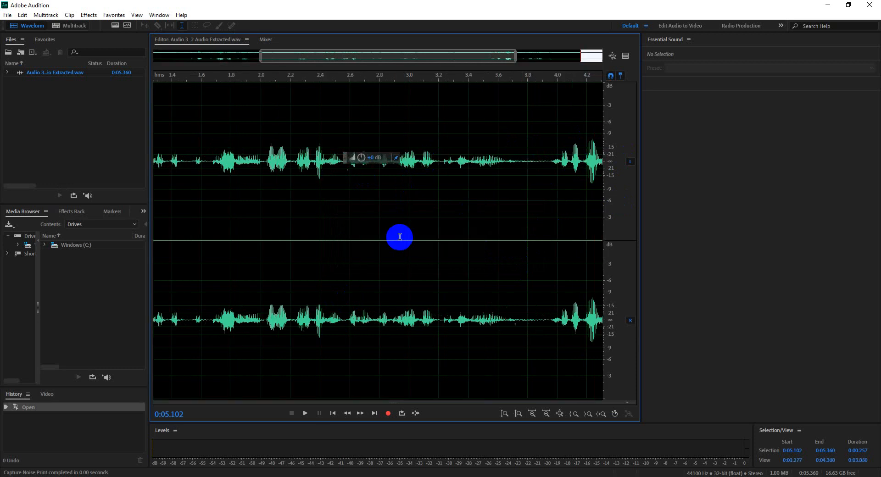
double_click(414, 239)
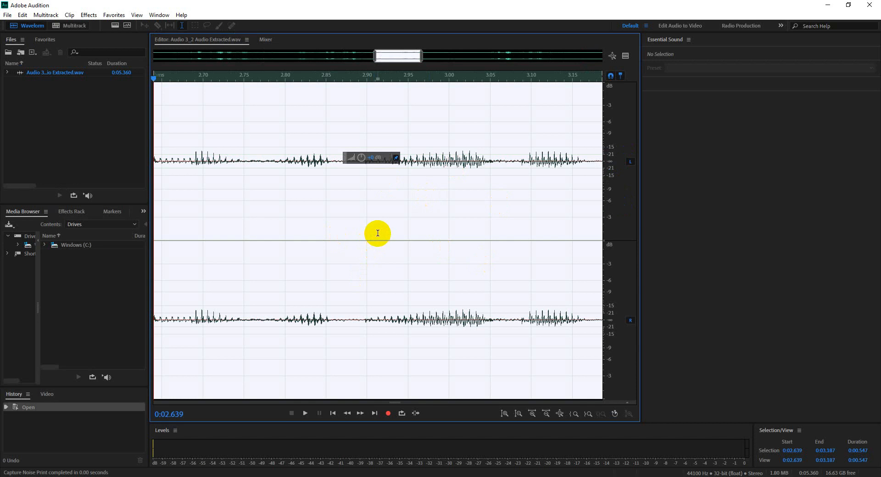
scroll(374, 238, "down", 8)
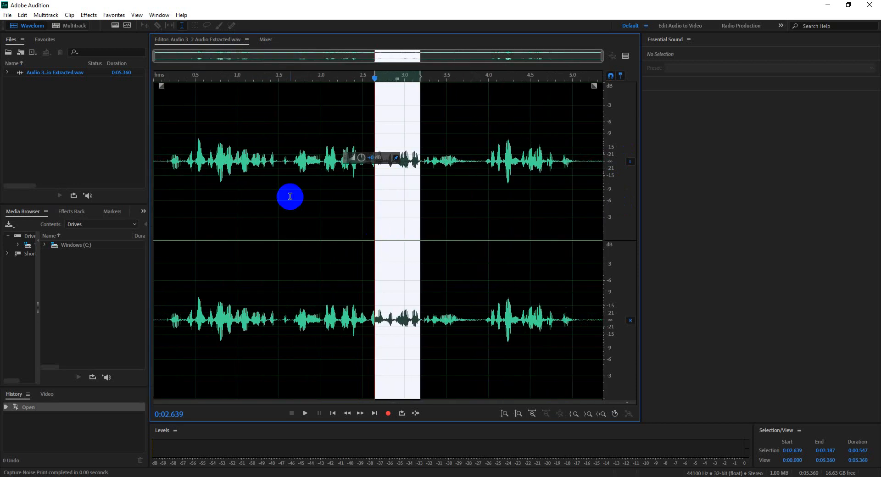
left_click(268, 216)
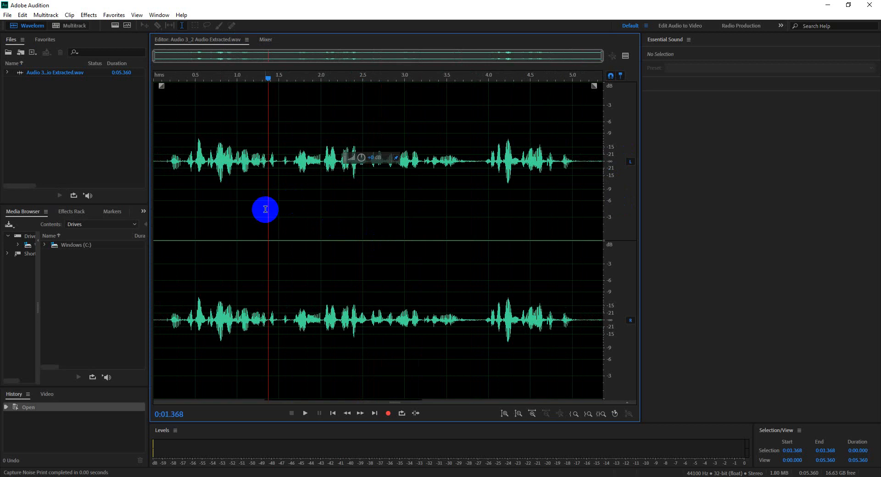
double_click(265, 209)
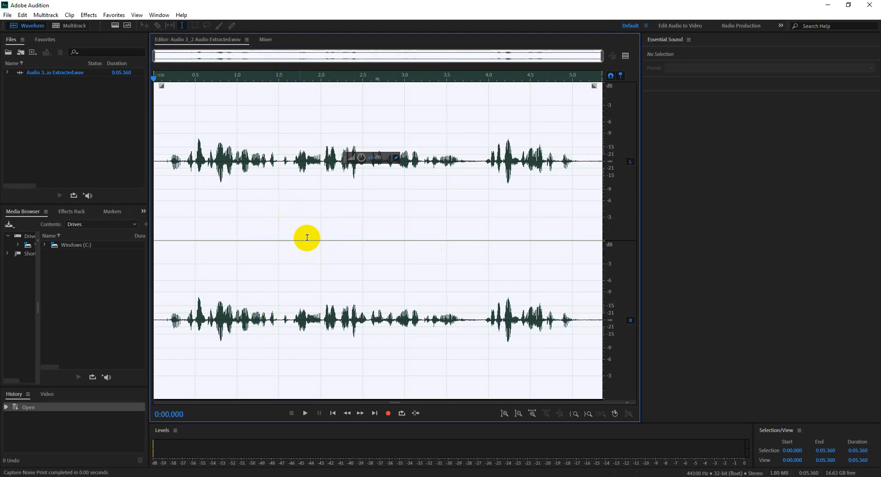
left_click(285, 186)
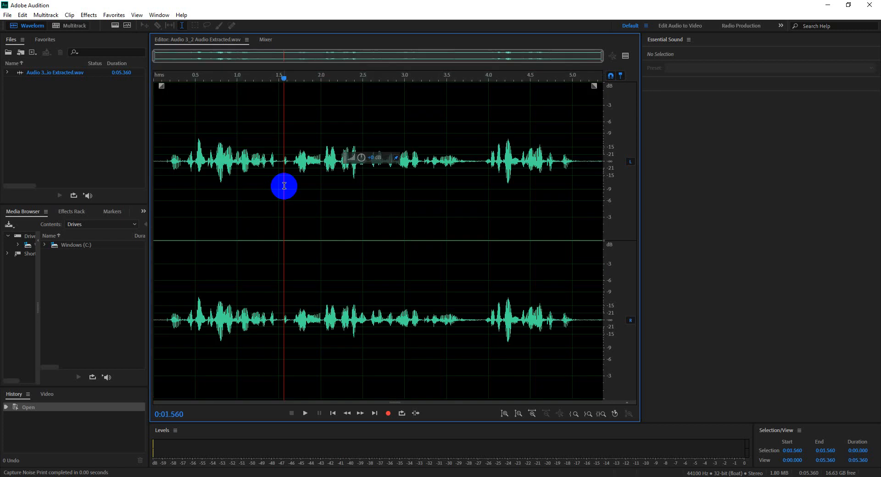
Step: Select the entire 5.360-second waveform and open the Noise Reduction (process) effect for it
key("ctrl+a")
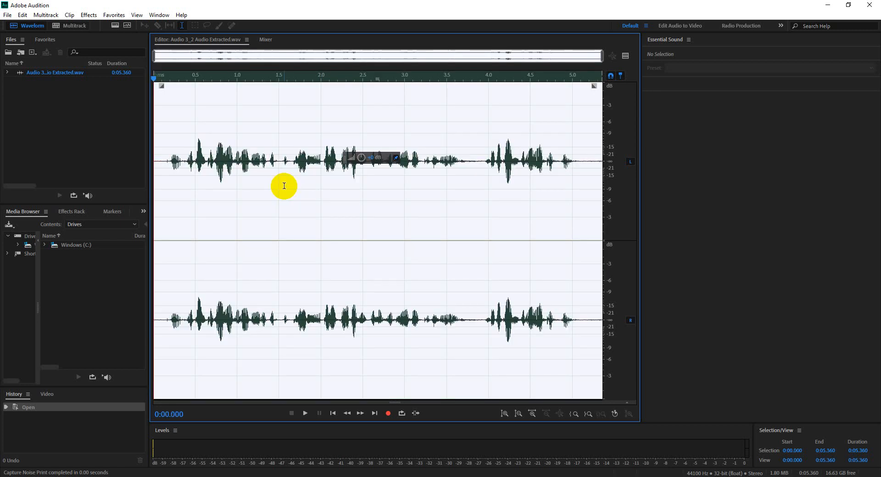
left_click(284, 185)
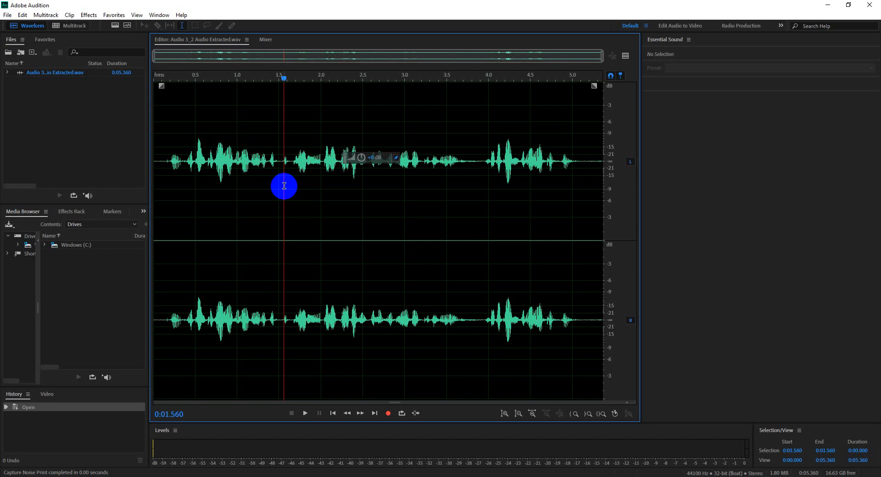
key("ctrl+a")
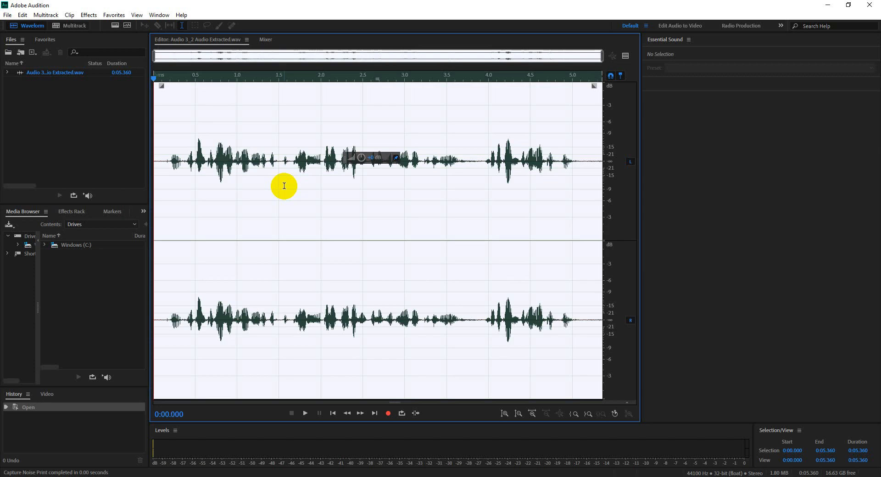
key("ctrl+shift+p")
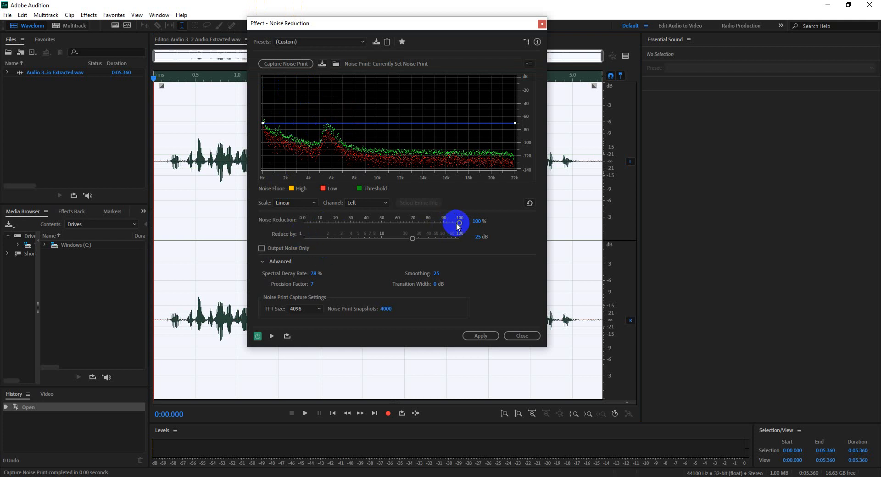
Step: Lower the Noise Reduction amount to 94% and preview the effect up to 0:03.349
mouse_move(457, 224)
left_mouse_down()
mouse_move(415, 226)
mouse_move(462, 225)
left_mouse_up()
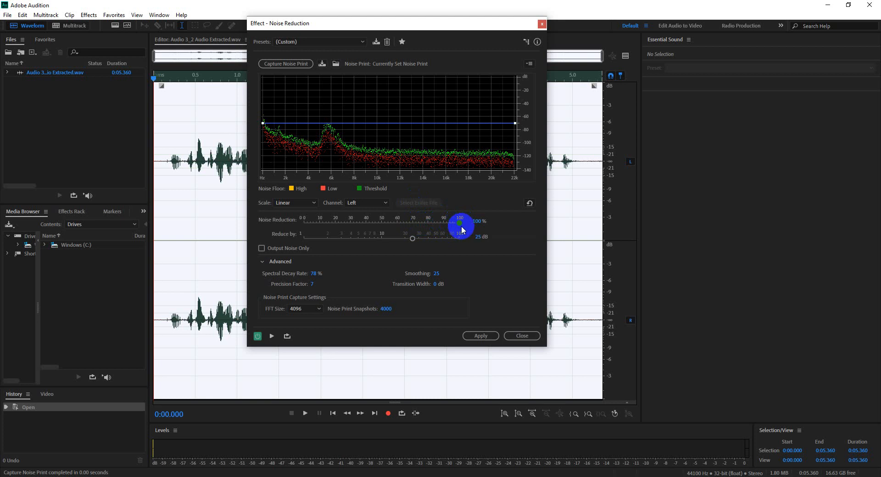
mouse_move(459, 224)
left_mouse_down()
mouse_move(409, 224)
mouse_move(450, 228)
left_mouse_up()
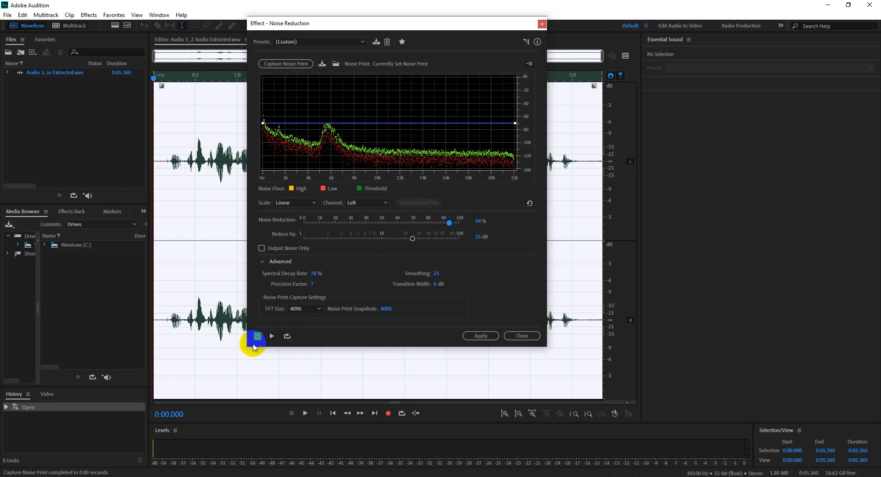
left_click(272, 336)
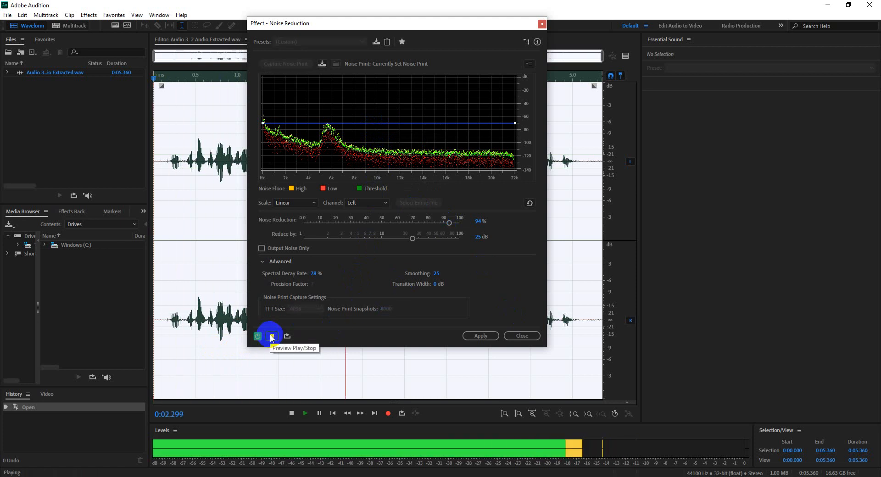
left_click(272, 337)
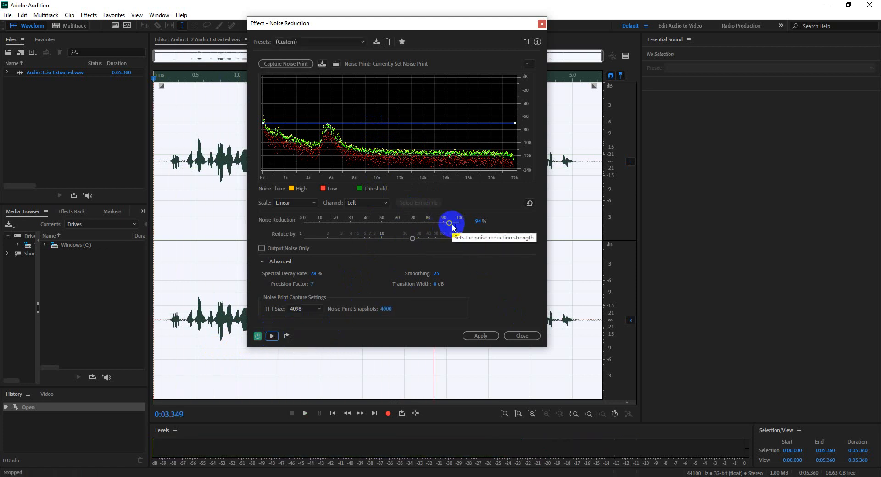
Step: Set the Noise Reduction amount to 96%, preview it up to 0:04.426 and apply the effect to the waveform
left_click_drag(450, 222, 453, 223)
left_click(271, 336)
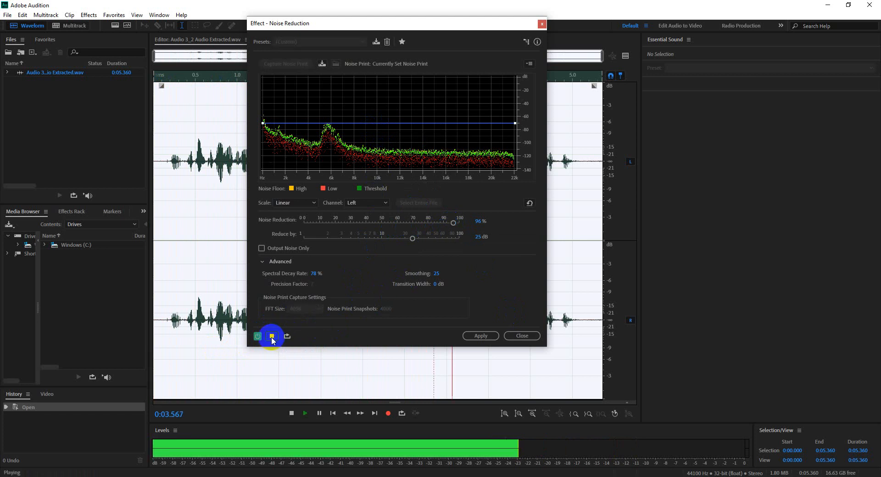
left_click(272, 336)
left_click(481, 337)
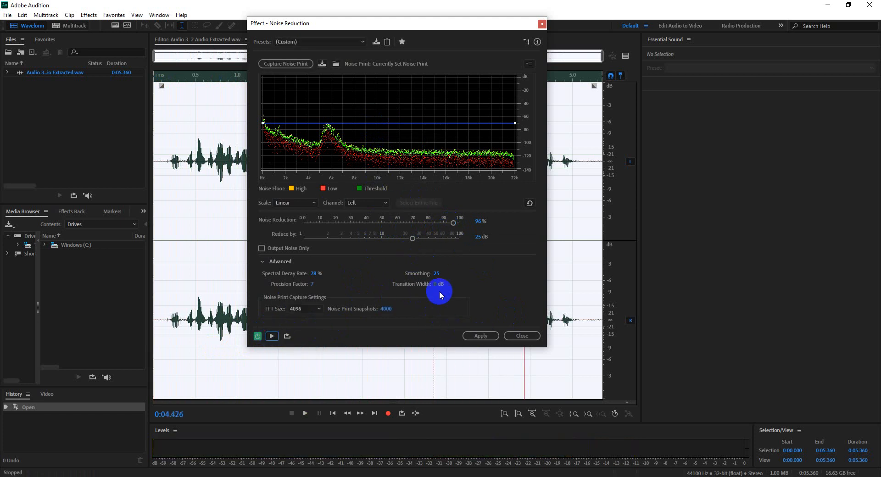
left_click(483, 336)
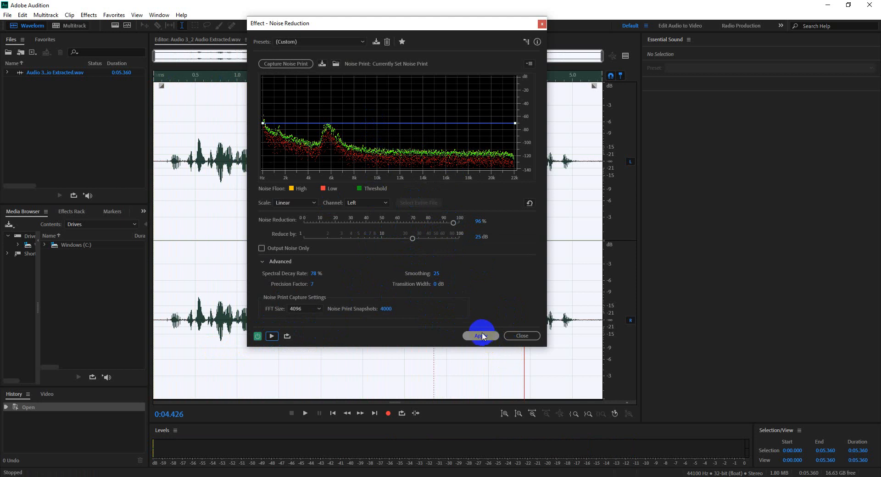
left_click(465, 227)
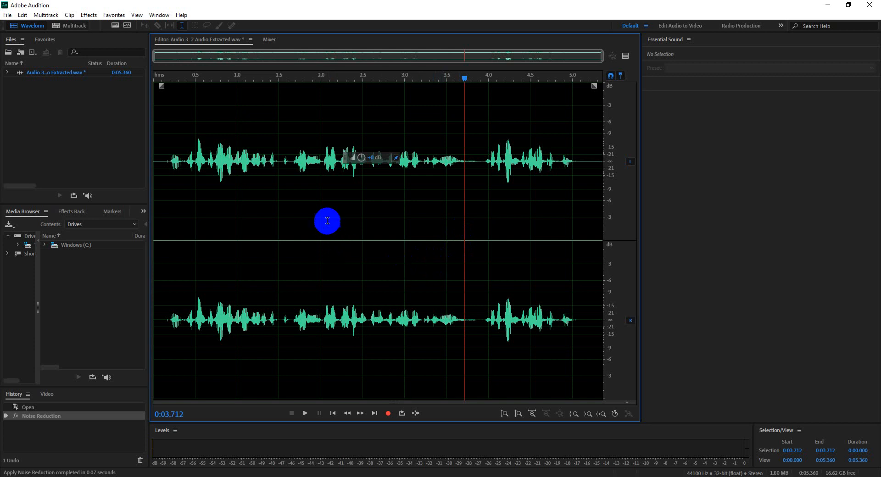
left_click(213, 177)
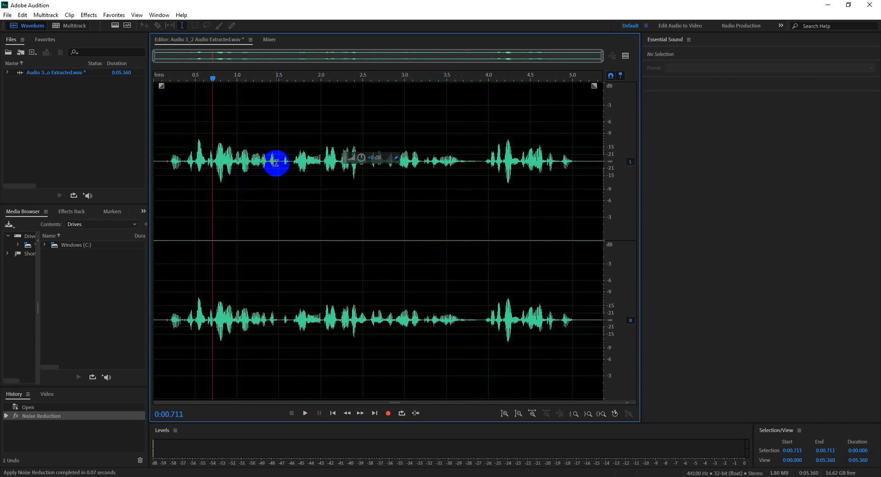
left_click(215, 156)
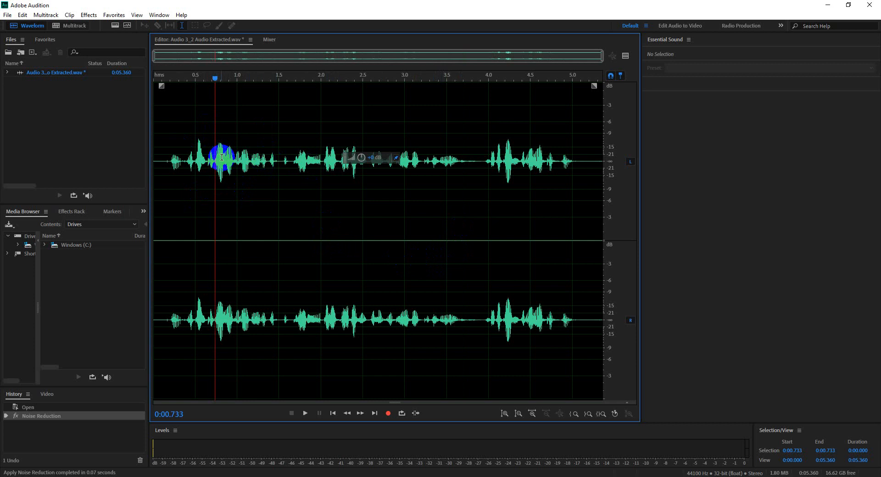
left_click(263, 158)
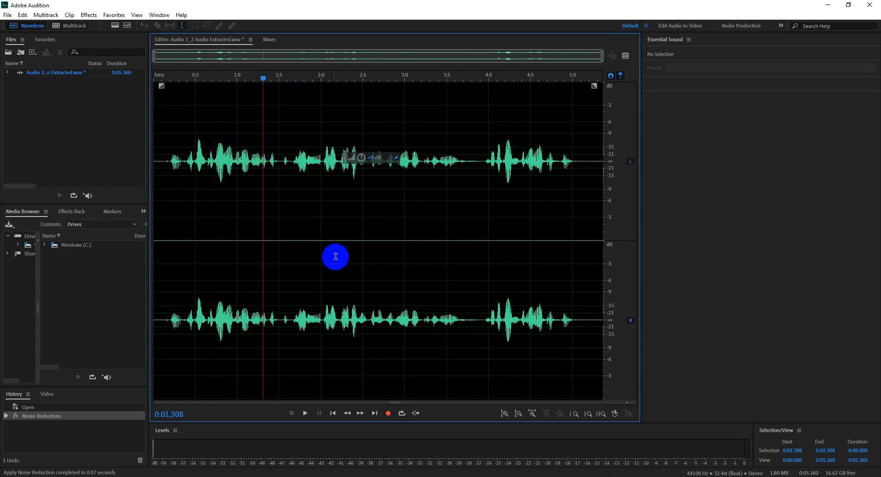
left_click(274, 196)
Step: Select the entire 5.360-second waveform, amplify it with the on-waveform gain control and clear the selection
double_click(305, 193)
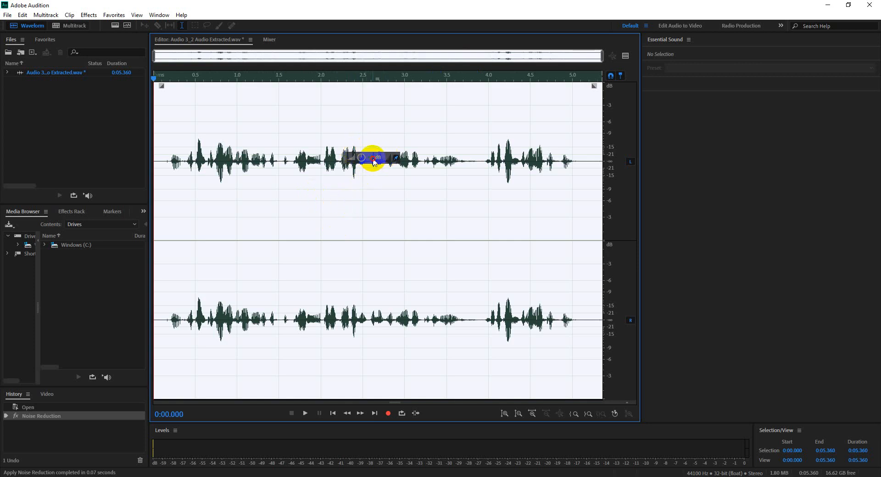
left_click_drag(375, 158, 385, 159)
mouse_move(367, 162)
left_mouse_down()
mouse_move(403, 161)
mouse_move(384, 164)
left_mouse_up()
left_click(362, 219)
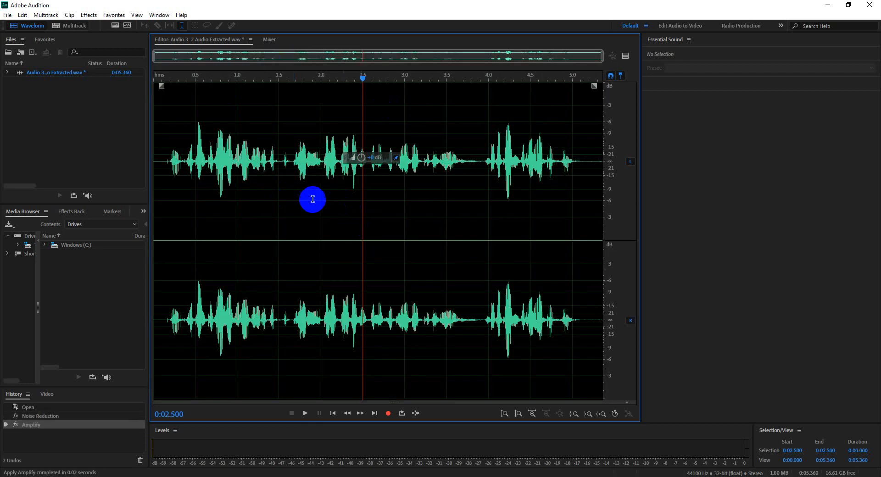
Step: Select the quiet passage from 0:01.171 to 0:01.500 and amplify it
left_click_drag(252, 169, 277, 165)
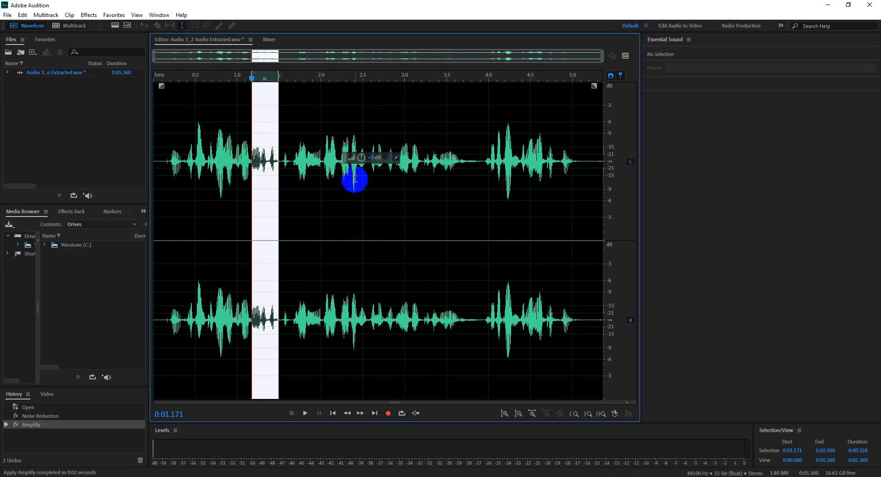
left_click_drag(371, 161, 462, 161)
left_click(380, 222)
Step: Select the quiet passage from 0:03.230 to 0:03.684, amplify it and clear the selection
left_click(424, 160)
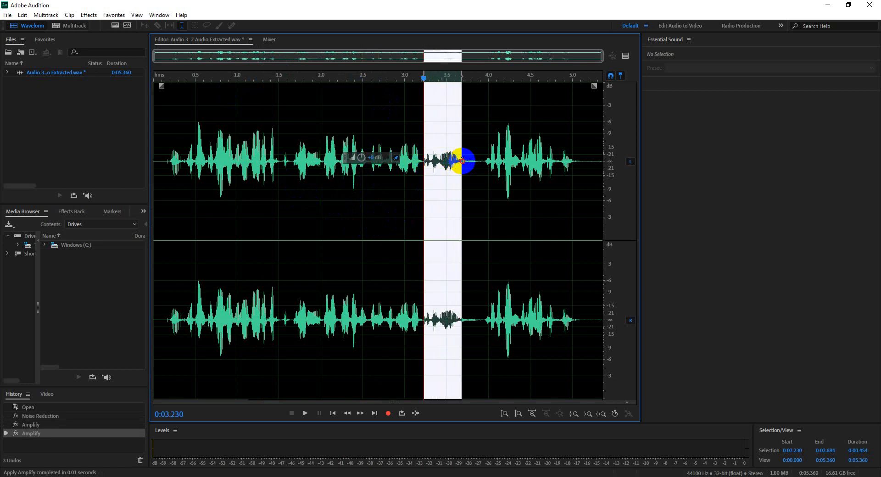
left_click_drag(375, 160, 383, 158)
left_click(488, 179)
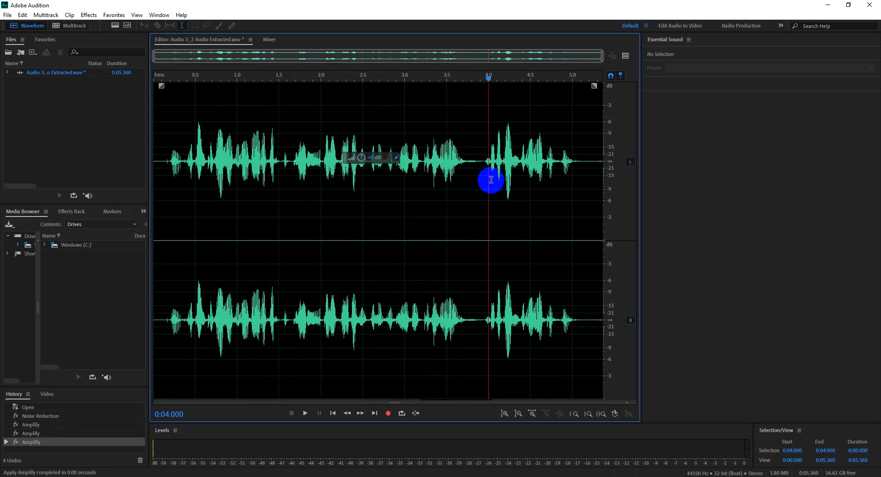
Step: Select the loud peaks from 0:04.222 to 0:04.249 and reduce their gain
left_click(506, 155)
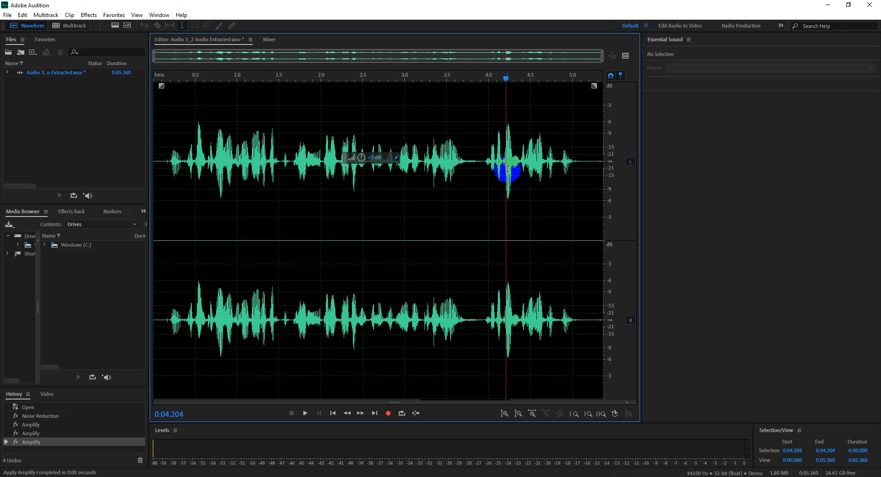
scroll(508, 160, "up", 5)
scroll(509, 160, "up", 3)
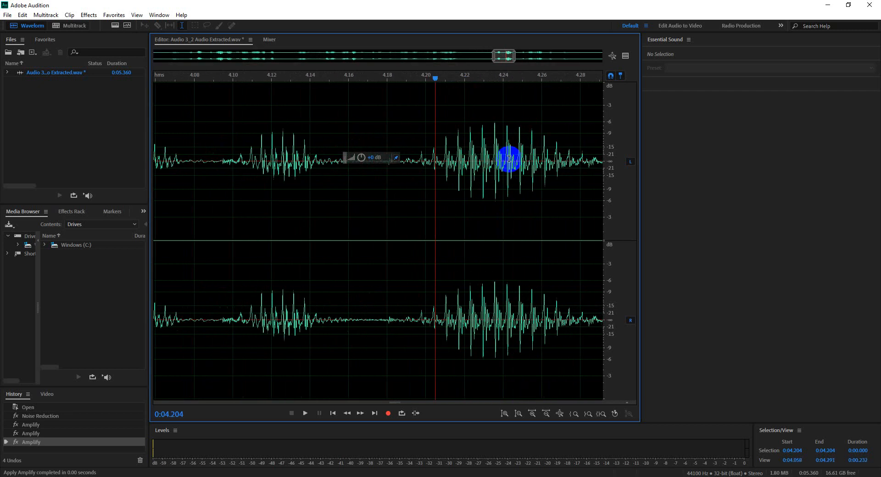
left_click_drag(469, 158, 521, 159)
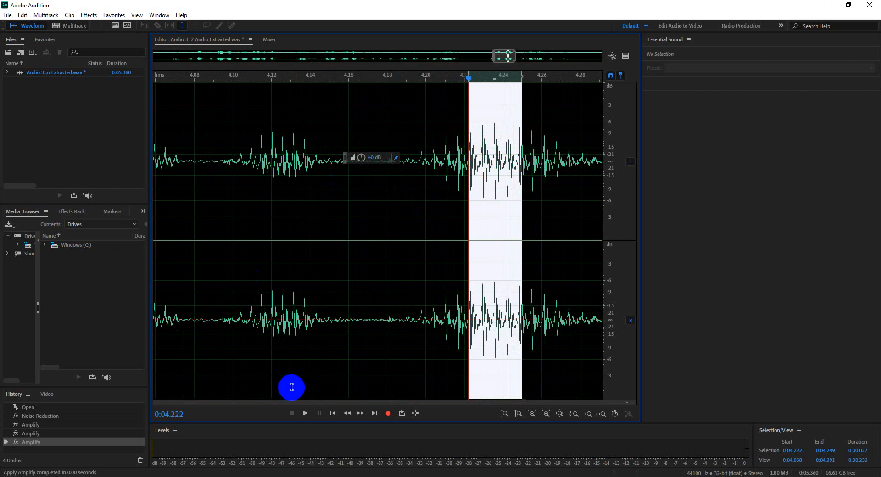
left_click_drag(374, 161, 367, 157)
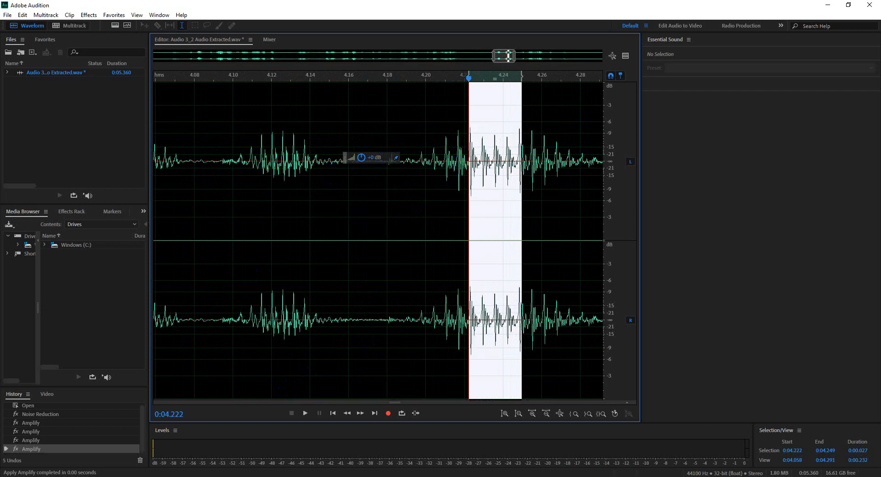
Step: Switch to the Google Meet call, toggle the microphone and return to Adobe Audition
left_click(235, 476)
left_click(224, 452)
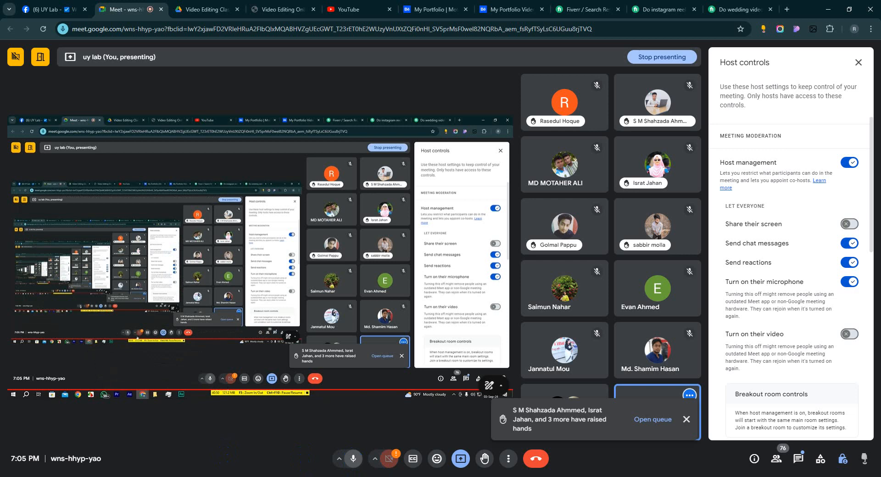
key("ctrl+d")
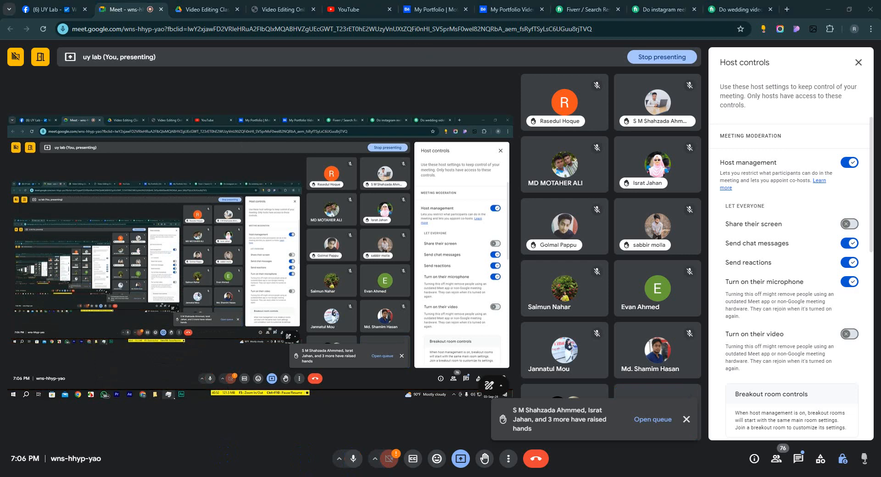
left_click(303, 476)
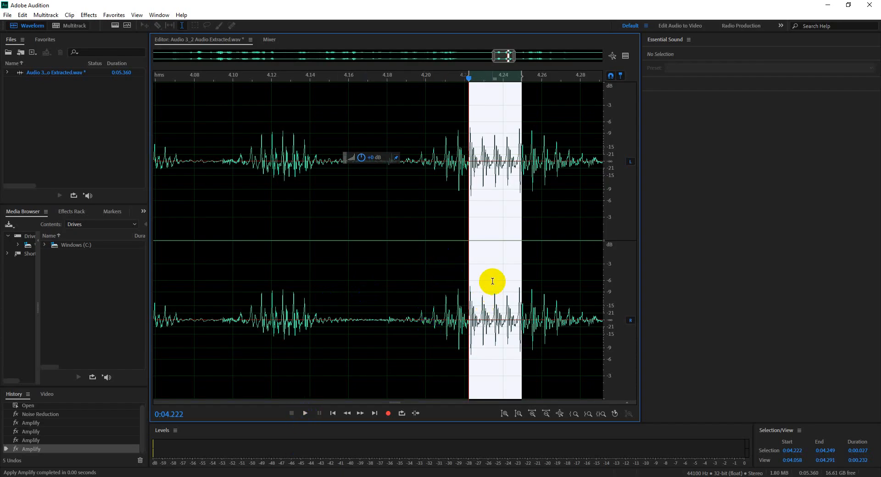
Step: Play short stretches of the waveform around the pause near 0:03.85 and from about 0:02.2 to compare them
scroll(492, 281, "down", 5)
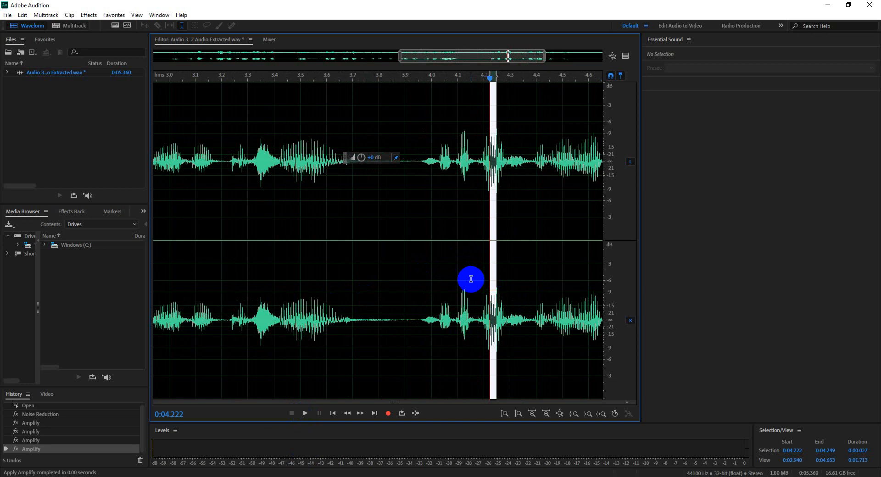
left_click(360, 225)
scroll(381, 183, "down", 3)
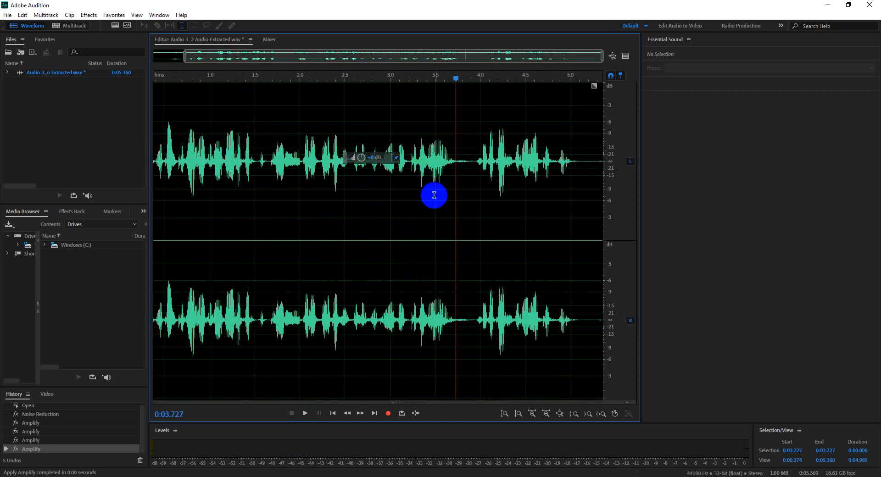
scroll(440, 188, "up", 2)
left_click(467, 161)
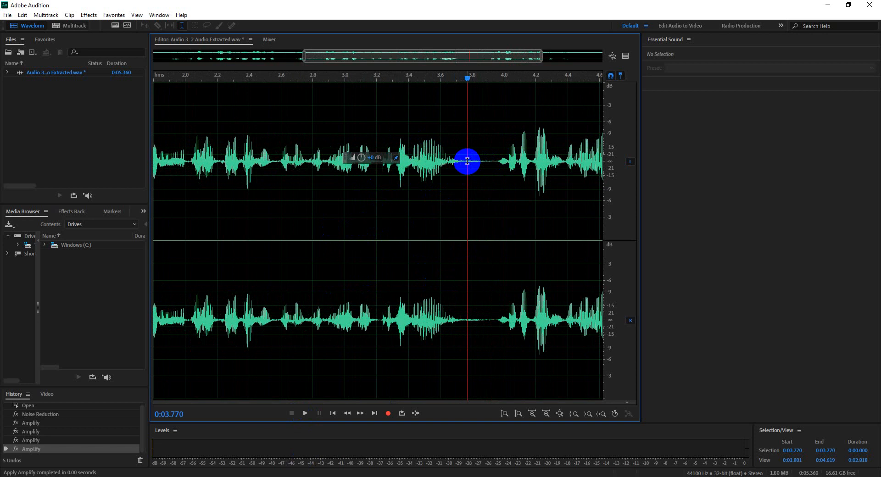
left_click(480, 161)
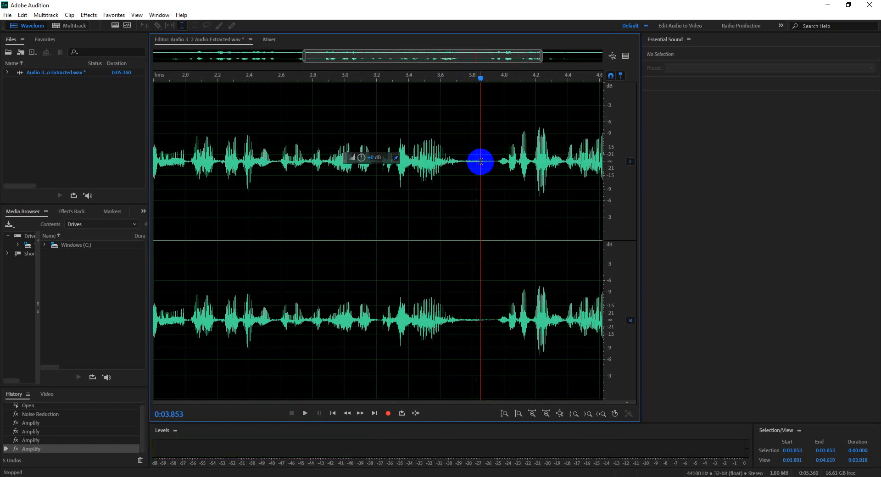
key("space")
key("space")
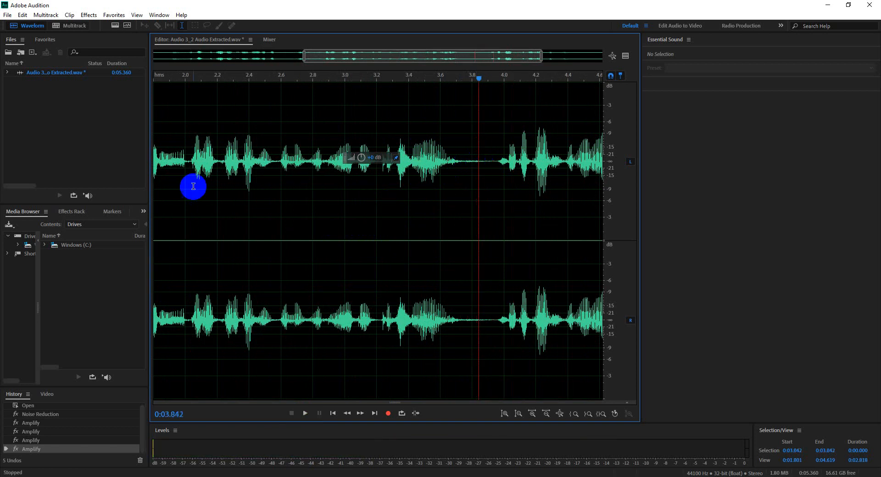
left_click(216, 163)
key("space")
key("space")
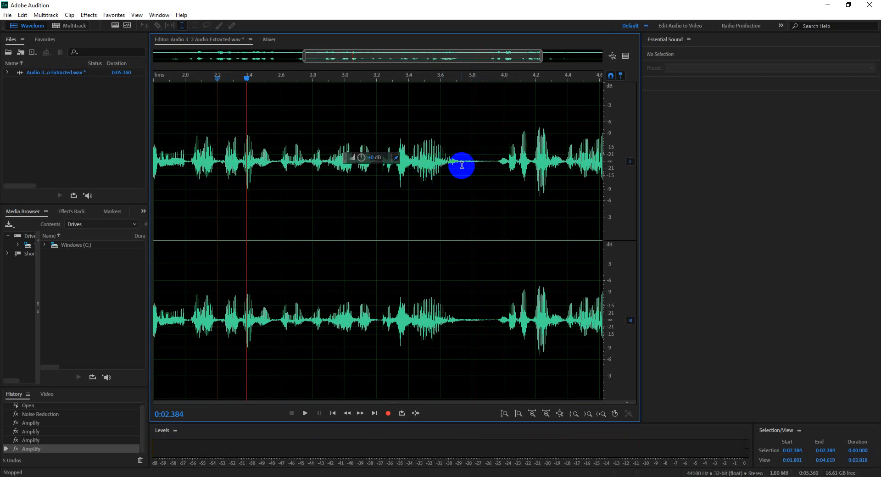
Step: Apply the Silence effect to the pause from 0:03.842 to 0:03.938 and clear the selection
scroll(476, 189, "up", 3)
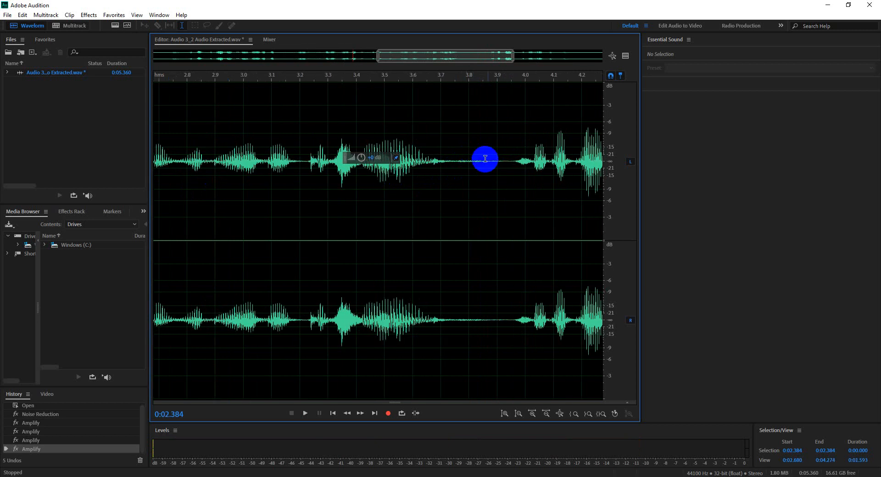
scroll(495, 187, "up", 2)
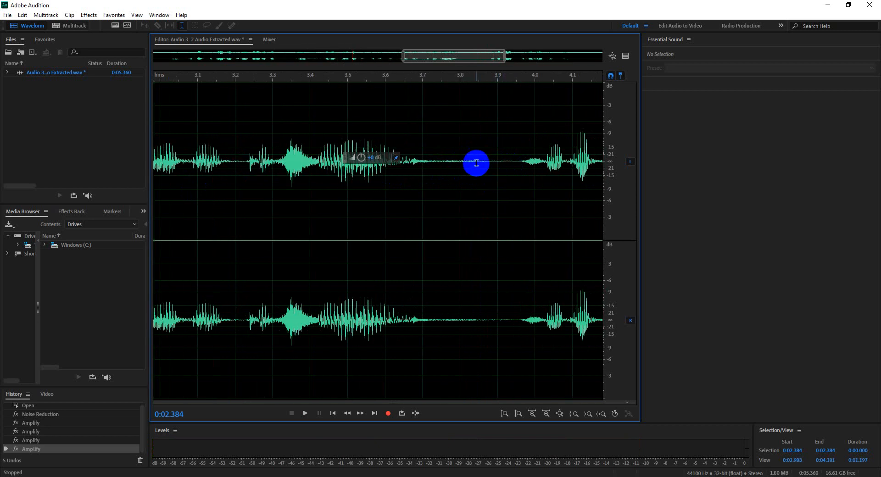
left_click_drag(475, 161, 511, 161)
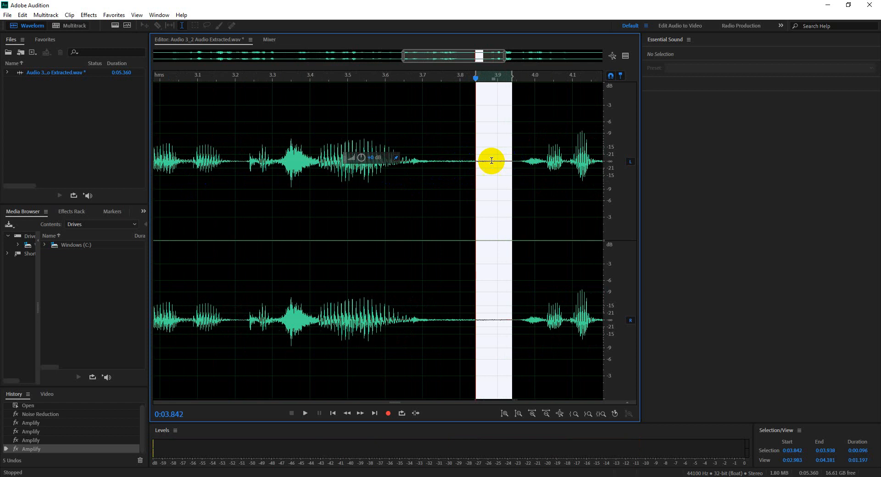
left_click(89, 15)
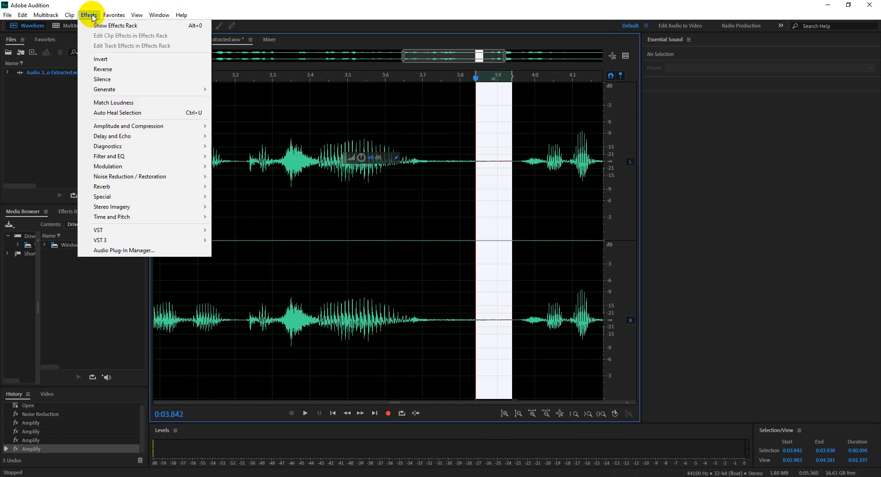
left_click(103, 79)
left_click(483, 159)
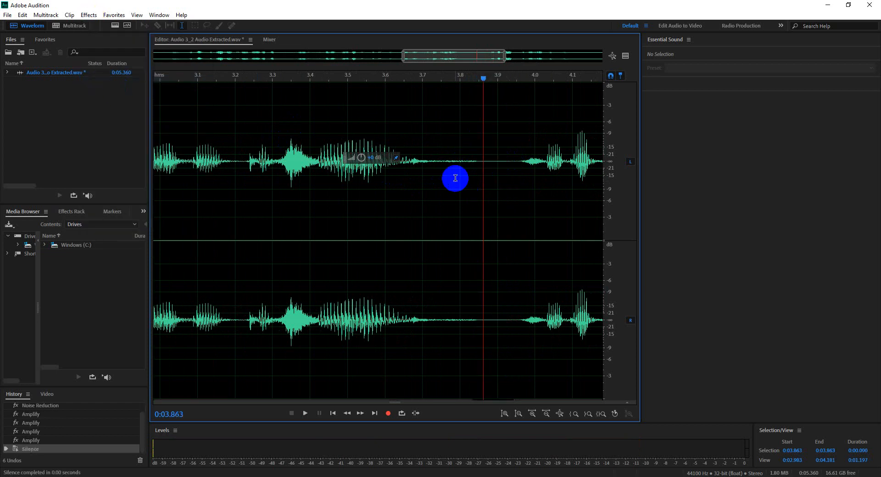
Step: Play back the quiet tail of the waveform just after 0:05
scroll(475, 168, "down", 3)
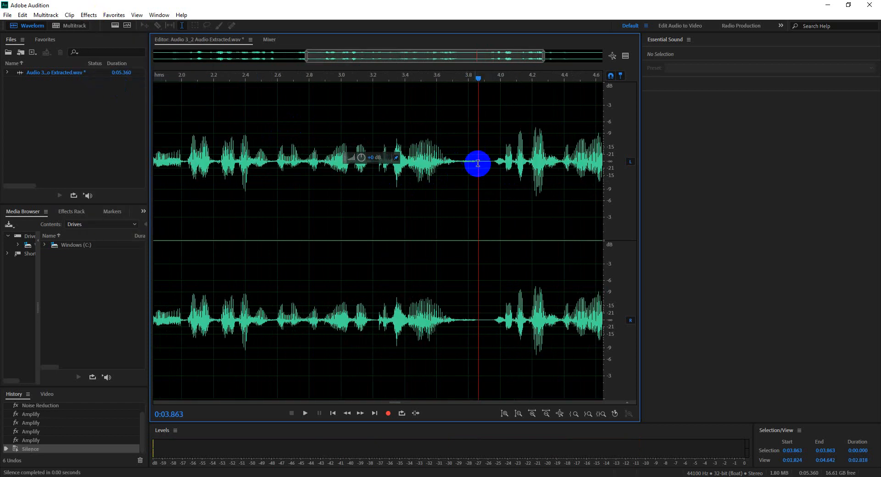
scroll(475, 165, "down", 2)
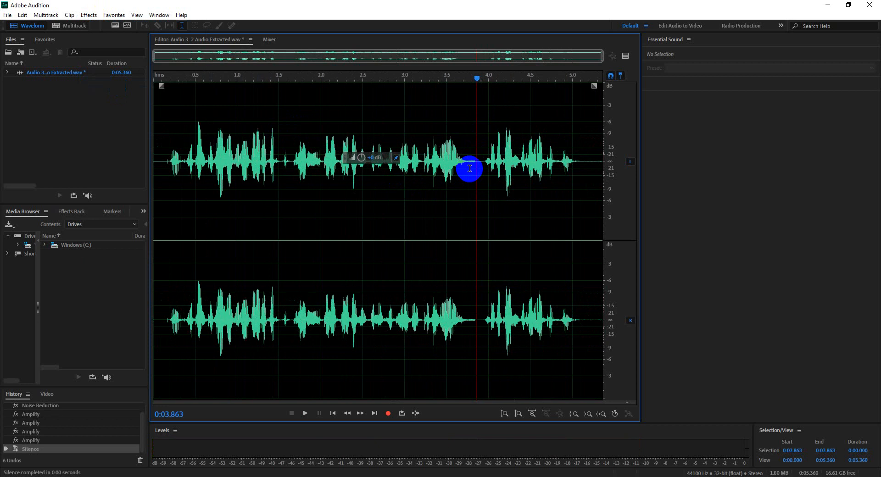
left_click(580, 164)
key("space")
key("space")
key("space")
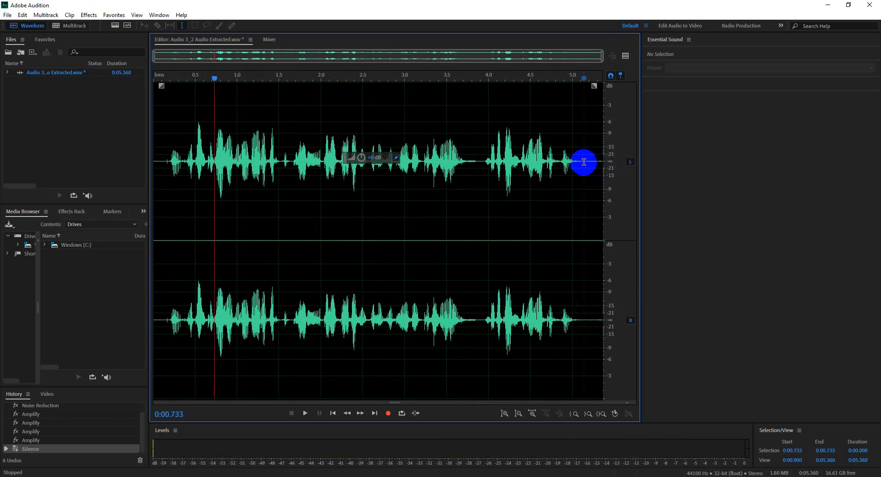
Step: Apply the Silence effect to the tail from 0:05.091 to 0:05.360 and clear the selection
left_click(581, 163)
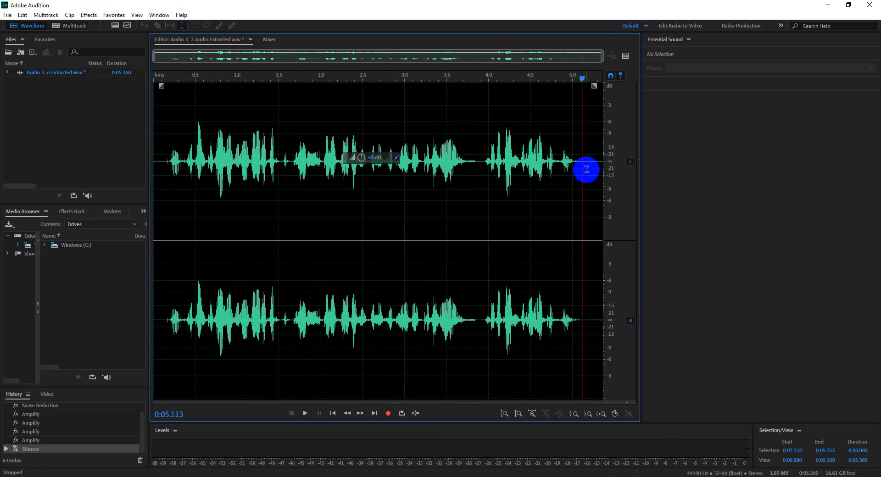
left_click_drag(580, 161, 604, 161)
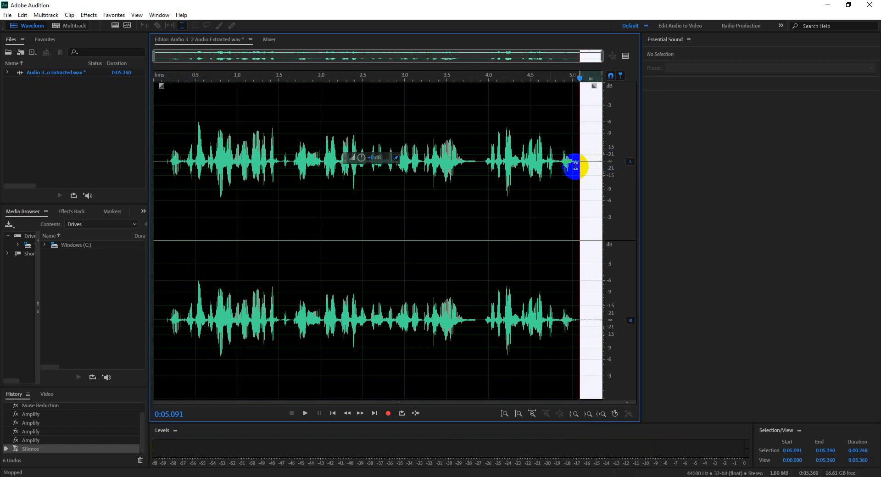
left_click(89, 14)
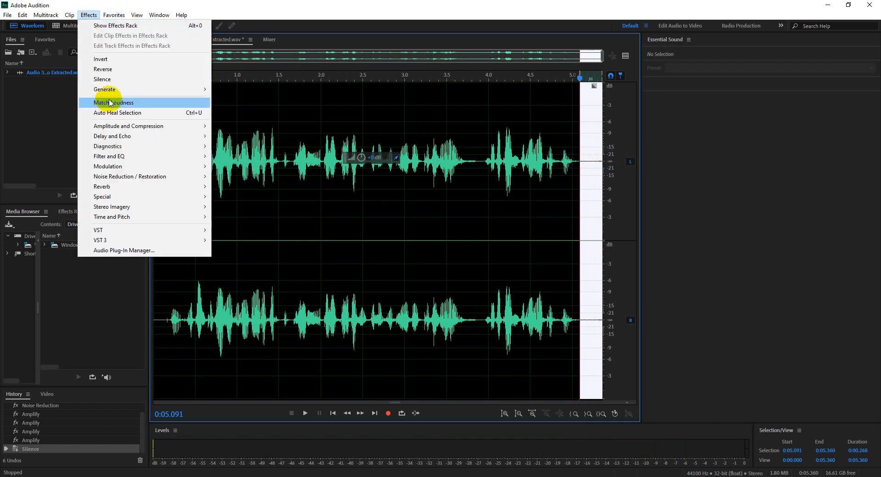
left_click(110, 79)
left_click(597, 167)
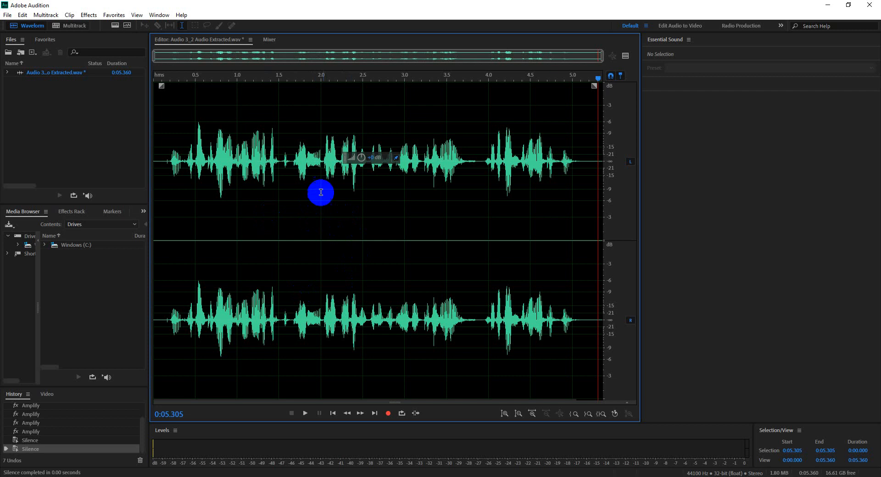
Step: Select the entire waveform and look through the noise reduction, special, pitch, diagnostics and amplitude effect categories
double_click(315, 206)
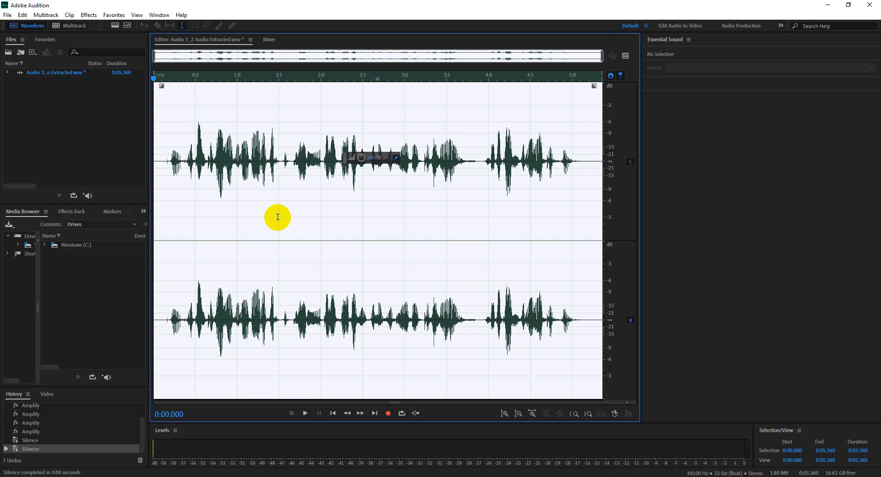
left_click(53, 78)
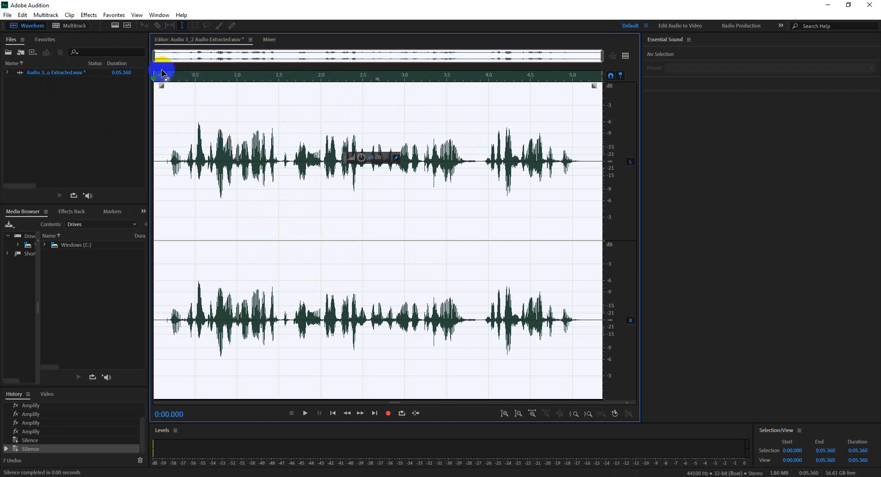
left_click(89, 16)
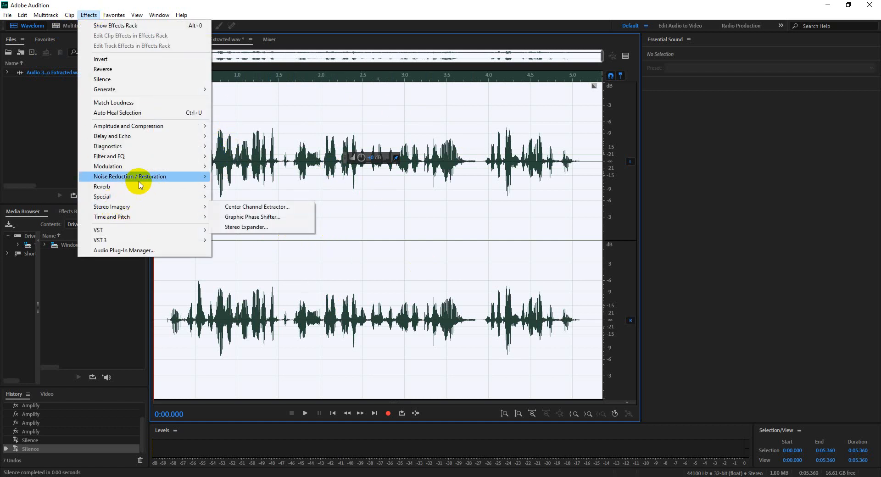
mouse_move(147, 126)
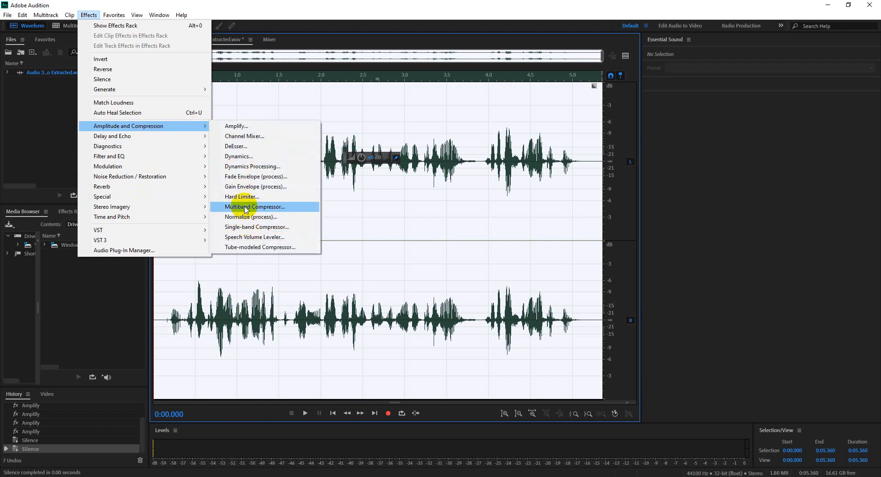
left_click(166, 175)
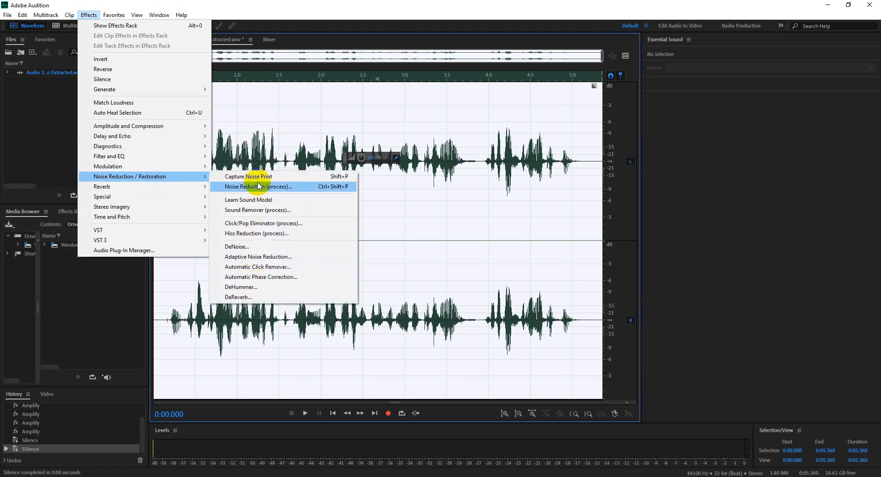
mouse_move(150, 204)
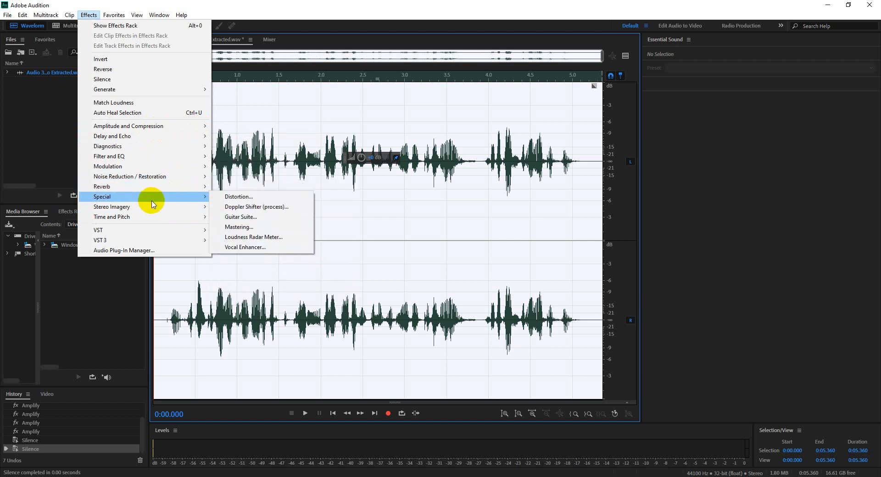
mouse_move(159, 222)
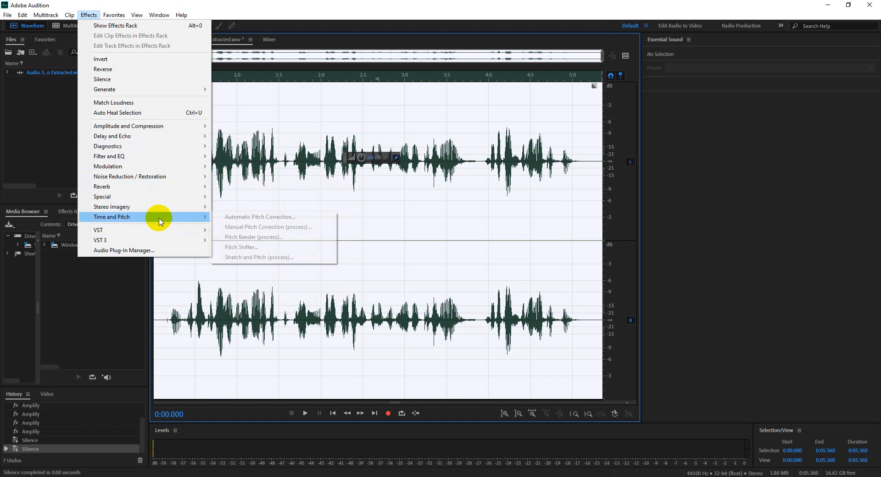
mouse_move(161, 147)
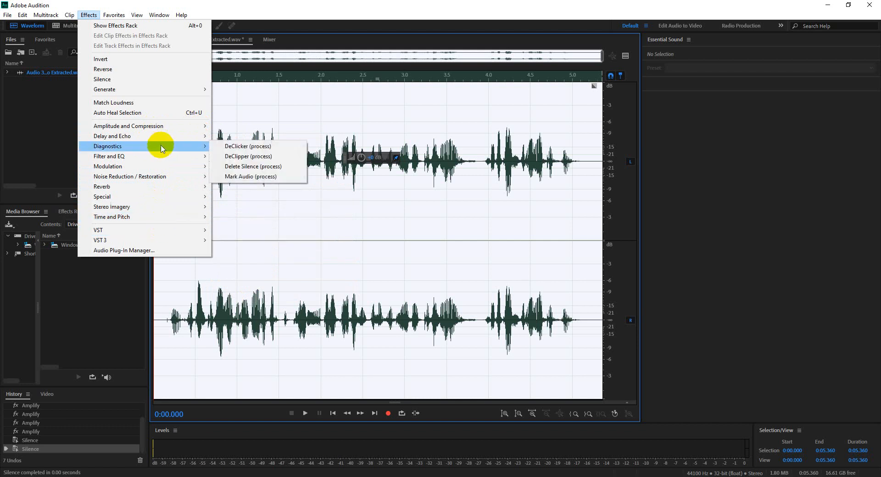
mouse_move(174, 131)
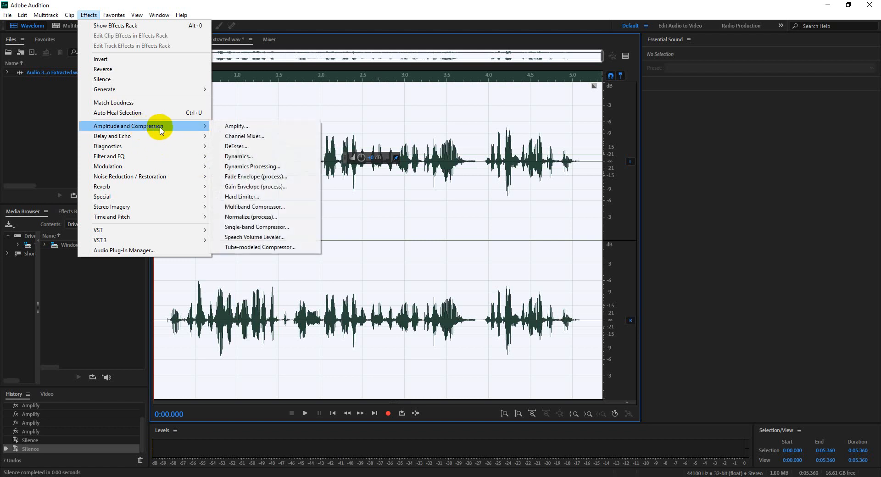
Step: Open the Multiband Compressor effect, view its list of presets and close it without applying
left_click(255, 208)
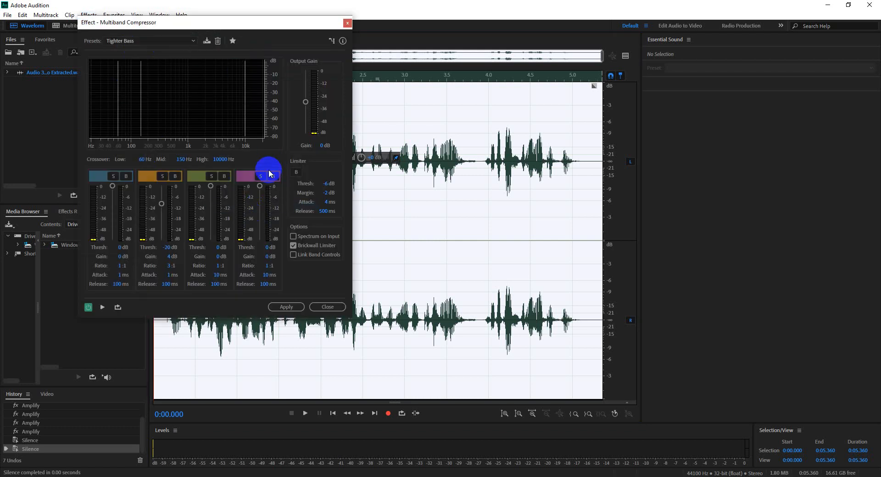
left_click(165, 44)
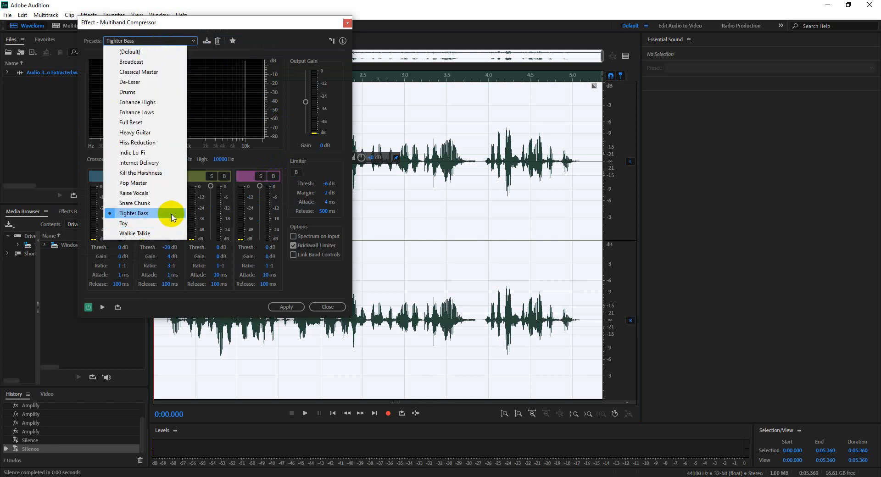
left_click(347, 24)
Step: Open the Parametric Equalizer effect, view its list of presets and close it without applying
left_click(89, 15)
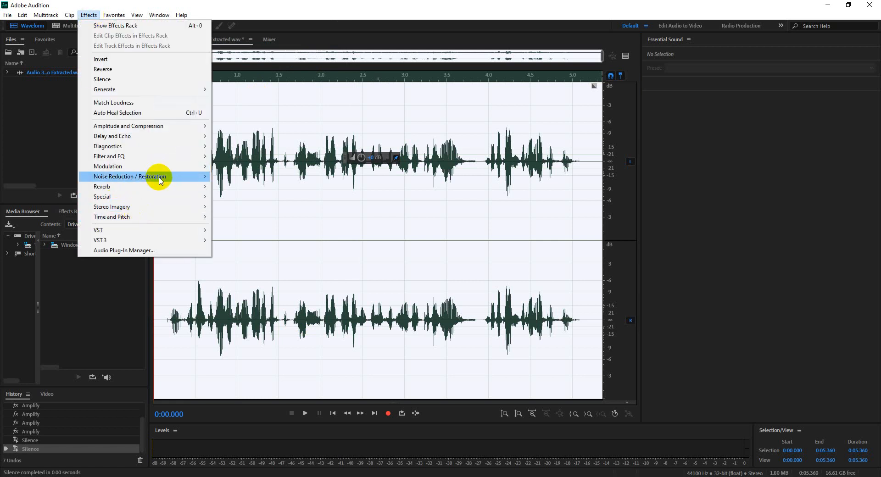
mouse_move(160, 180)
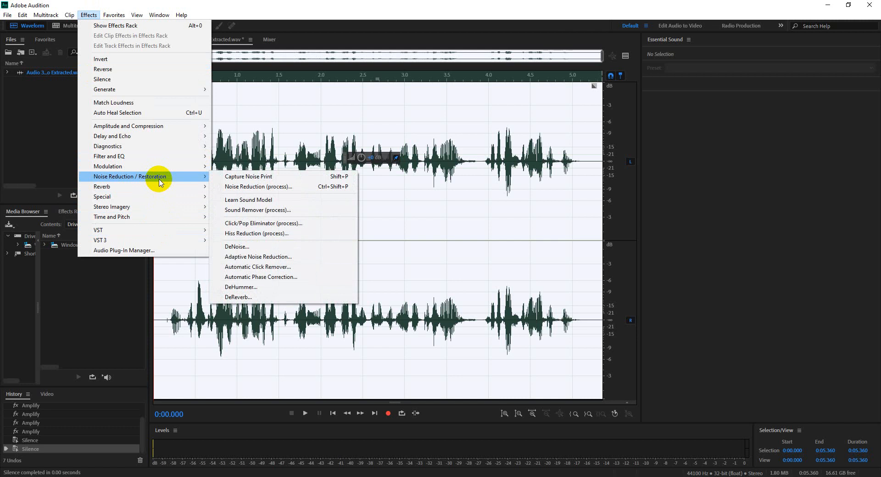
mouse_move(169, 162)
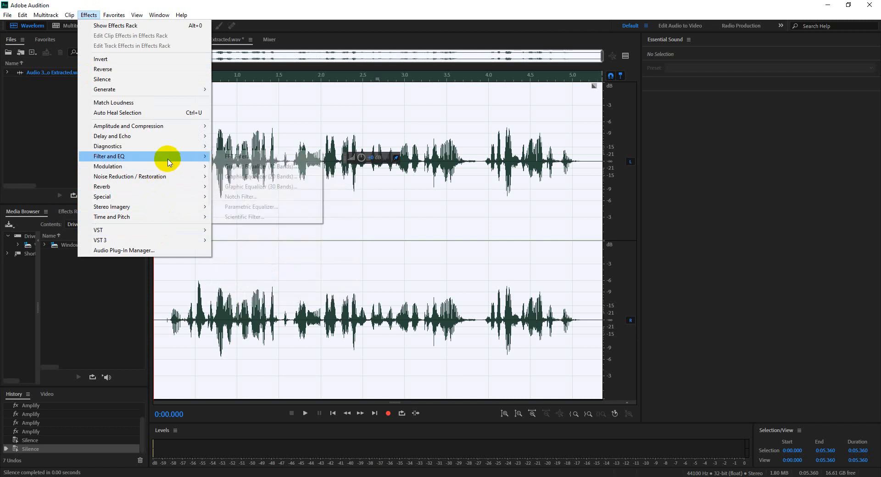
left_click(262, 207)
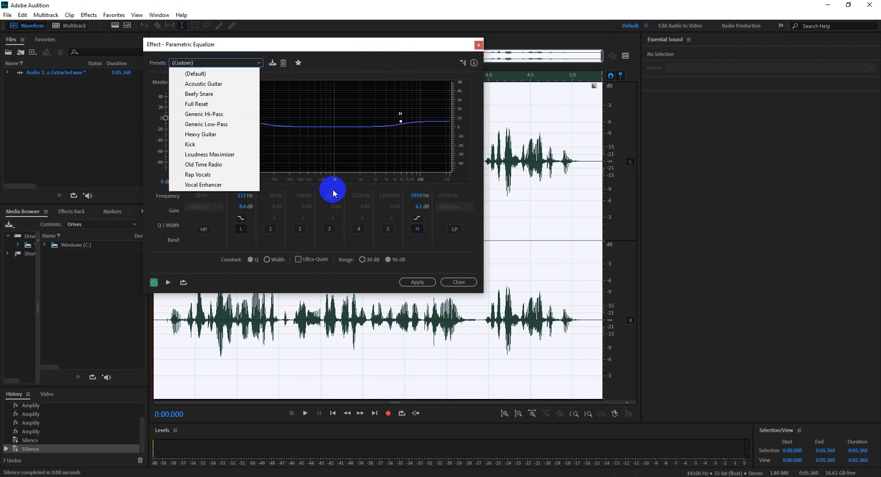
left_click(484, 46)
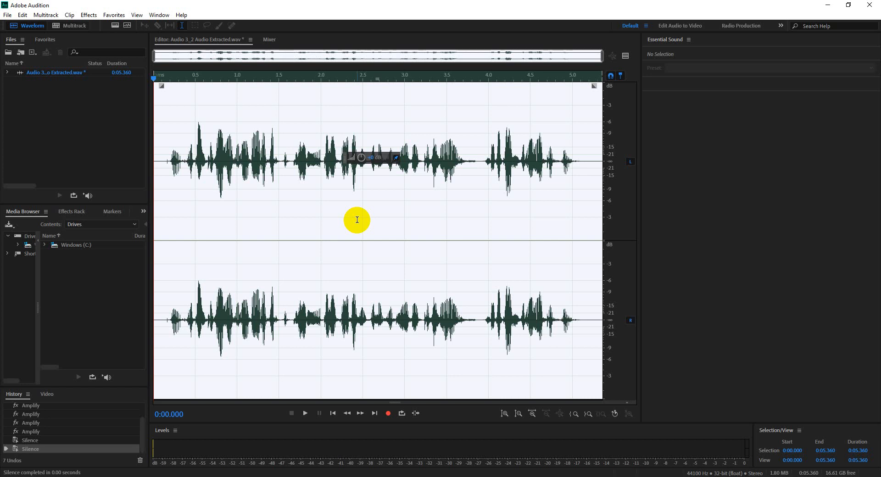
Step: Switch to Premiere Pro and open the extracted audio clip on track A3 for editing in Adobe Audition
left_click(200, 476)
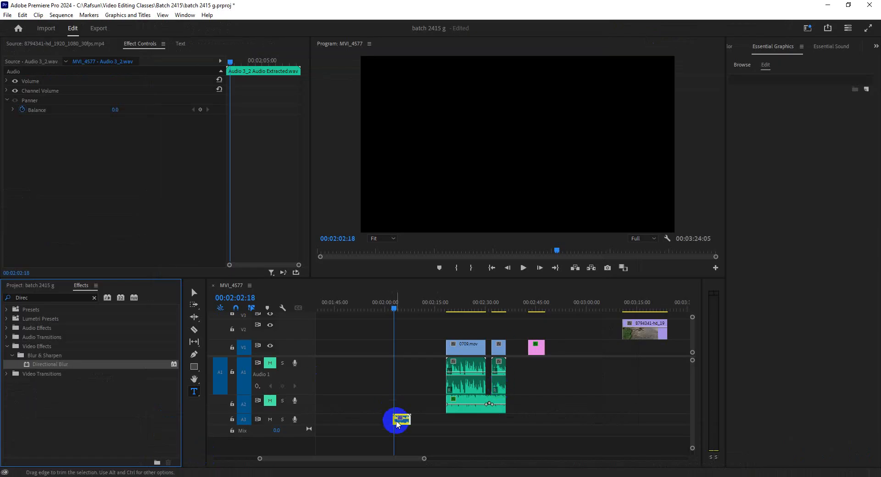
right_click(403, 419)
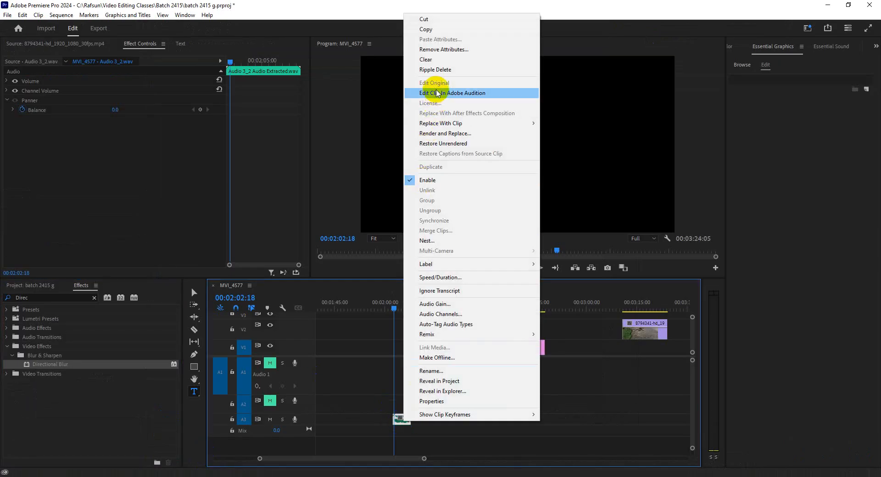
left_click(483, 95)
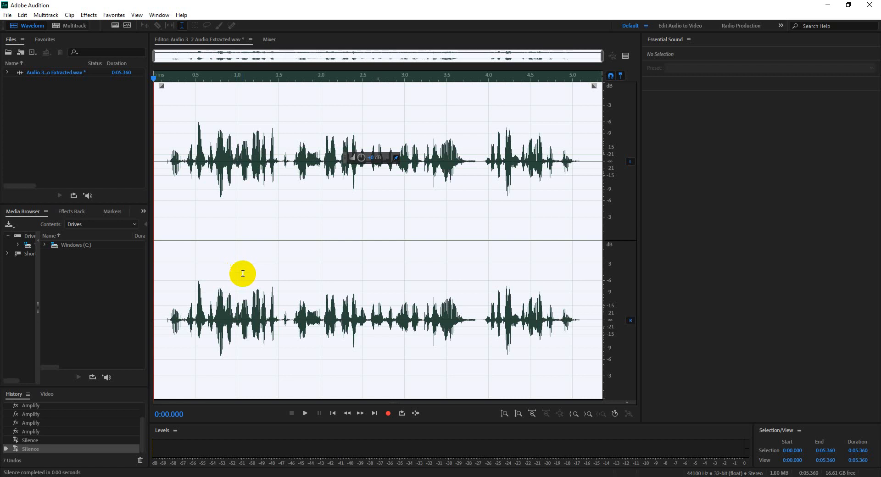
Step: Return to Premiere Pro, select the extracted audio clip on track A3 and move the playhead to 00:02:03:17
left_click(283, 476)
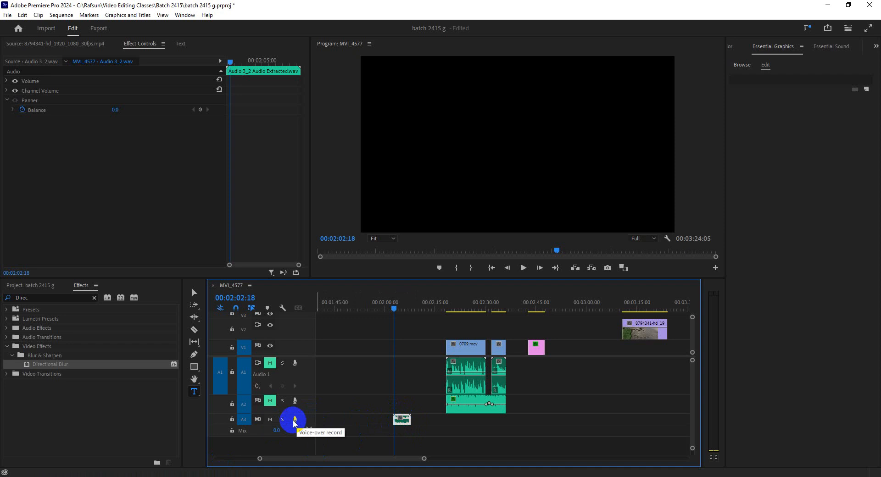
left_click(400, 422)
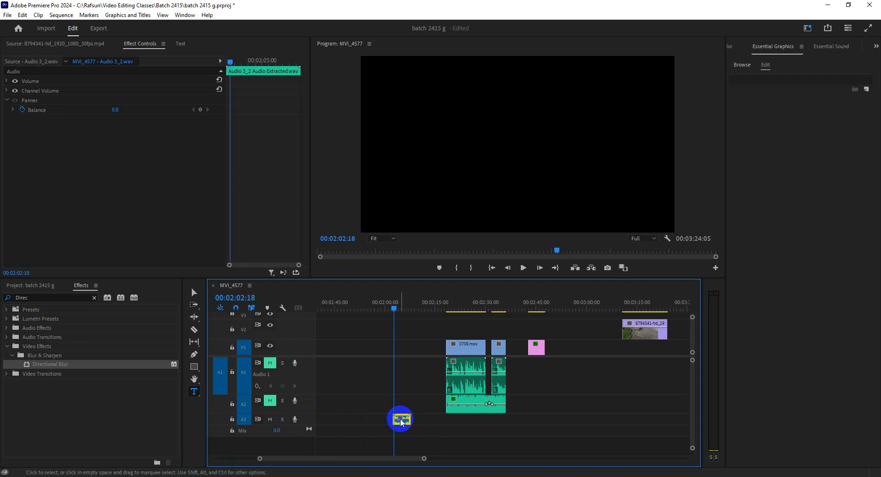
left_click(366, 330)
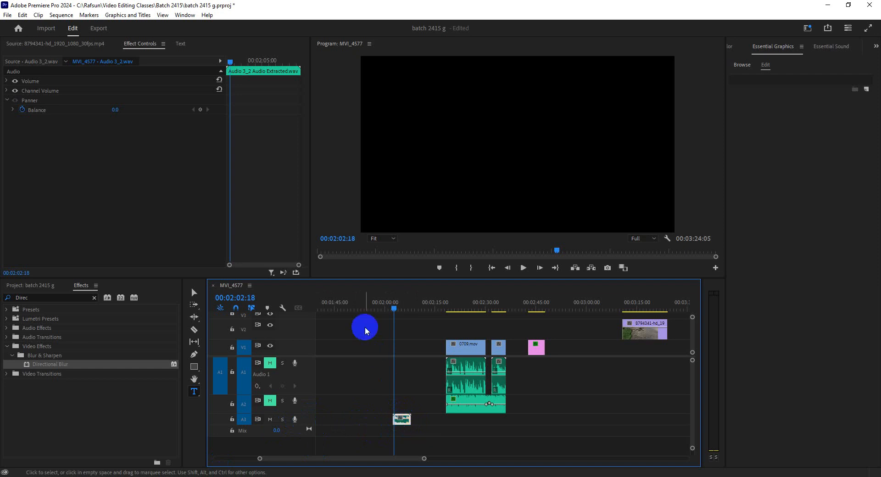
left_click(454, 307)
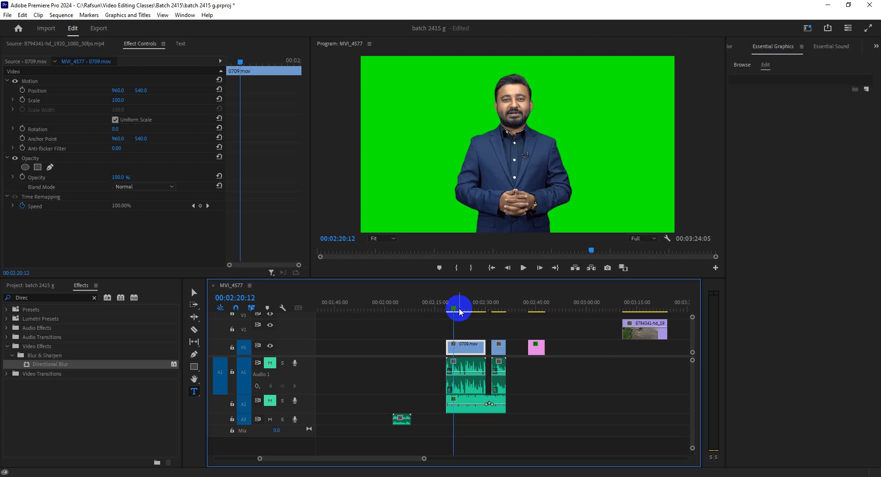
left_click(405, 311)
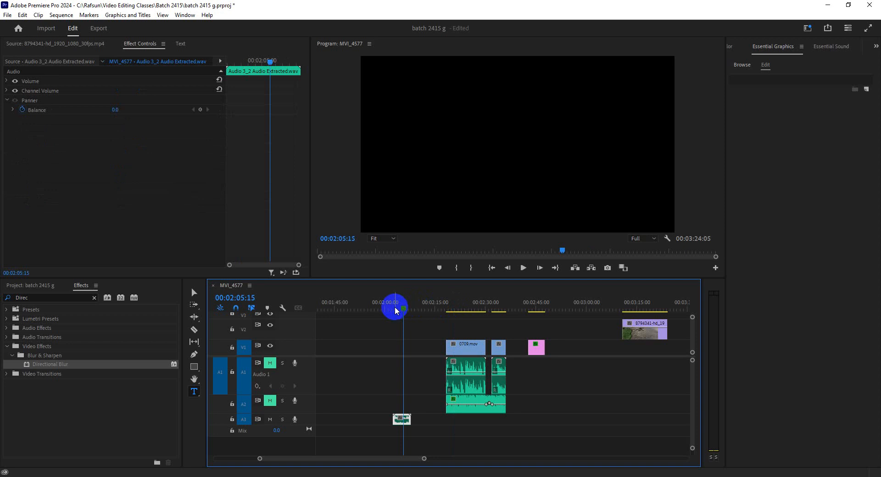
left_click(400, 420)
left_click_drag(393, 306, 398, 306)
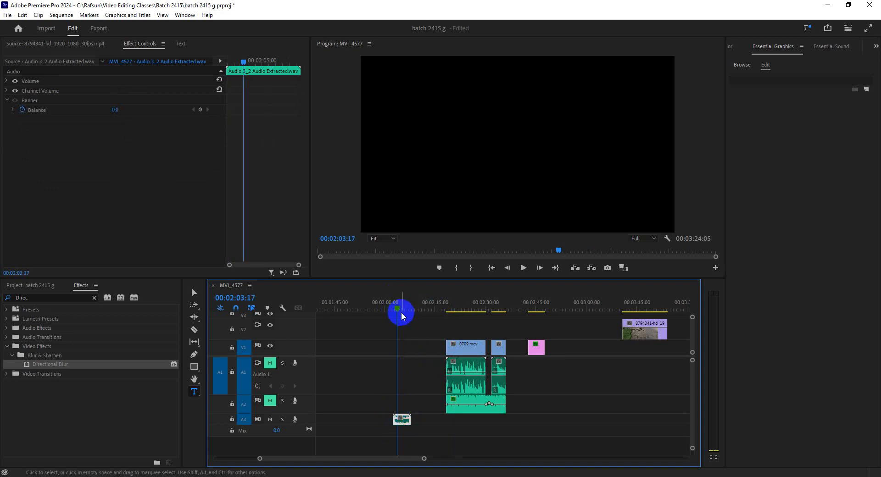
Step: Switch to Audition and clear the waveform selection by placing the playhead at 0:02.458
left_click(831, 4)
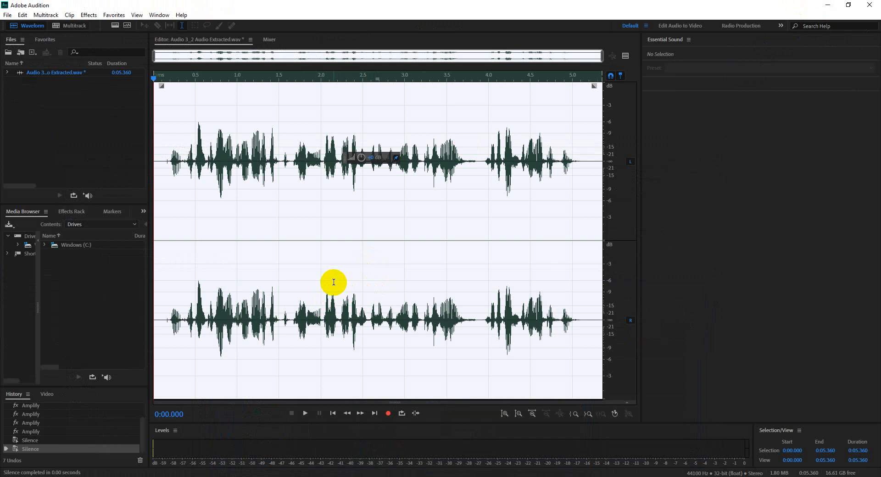
left_click(313, 230)
left_click(360, 219)
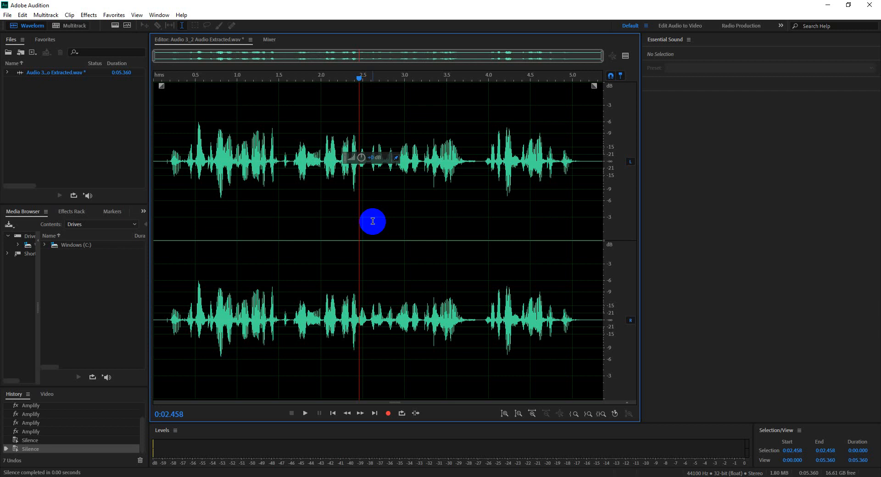
Step: Switch to Premiere Pro, view the clip commands for the 0709.mov video and audio together, and select only the 0709.mov video clip
left_click(200, 476)
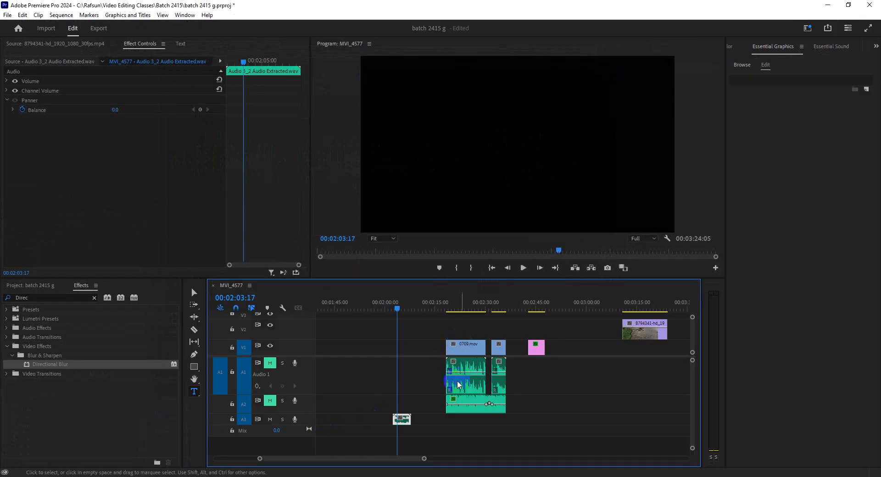
left_click_drag(433, 342, 466, 362)
right_click(464, 361)
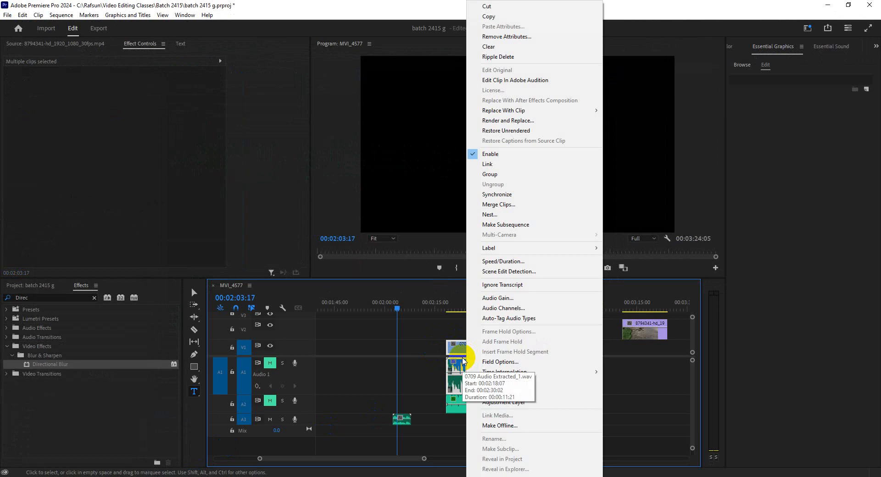
left_click(425, 349)
left_click(466, 358)
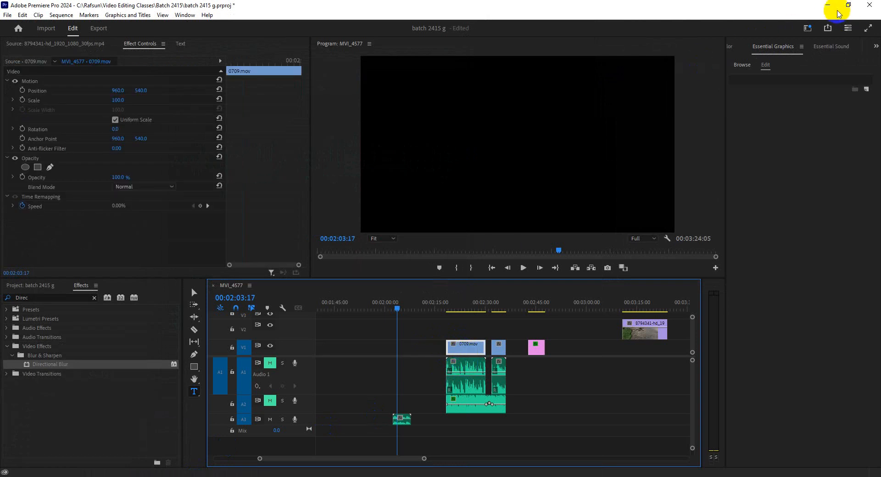
Step: Switch to Audition, select the entire waveform and open the Parametric Equalizer effect
left_click(831, 8)
double_click(239, 211)
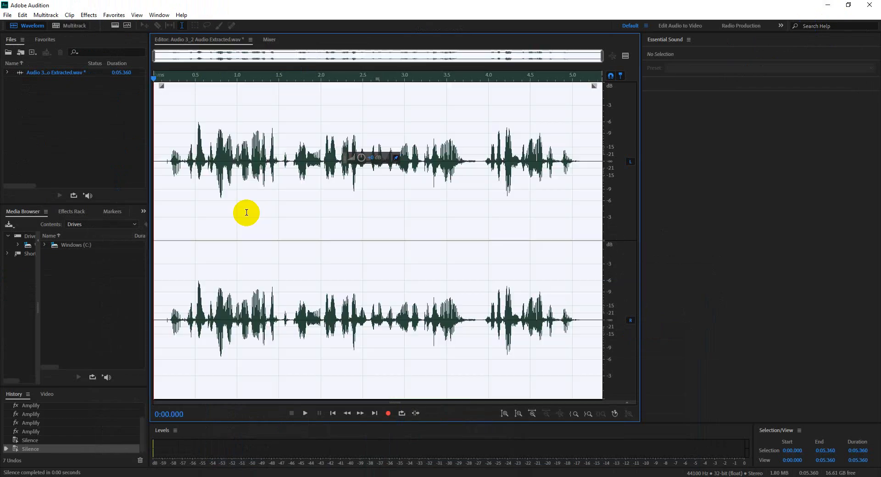
left_click(89, 15)
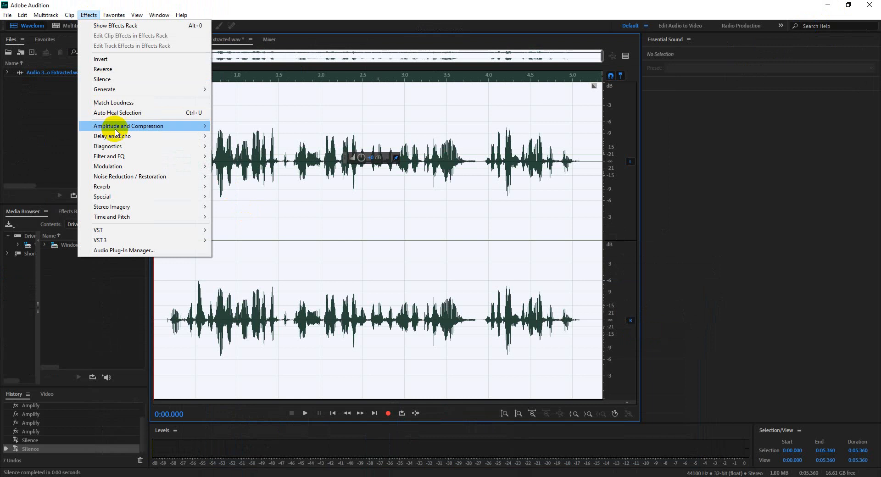
mouse_move(133, 156)
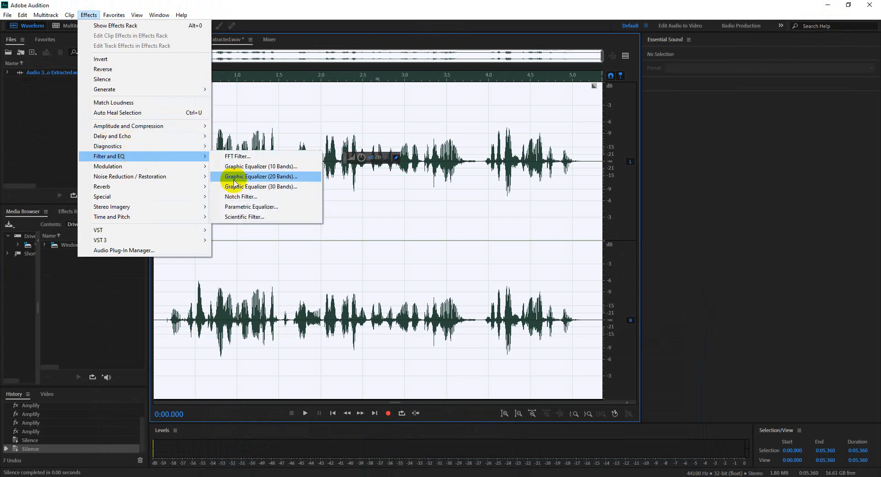
left_click(252, 206)
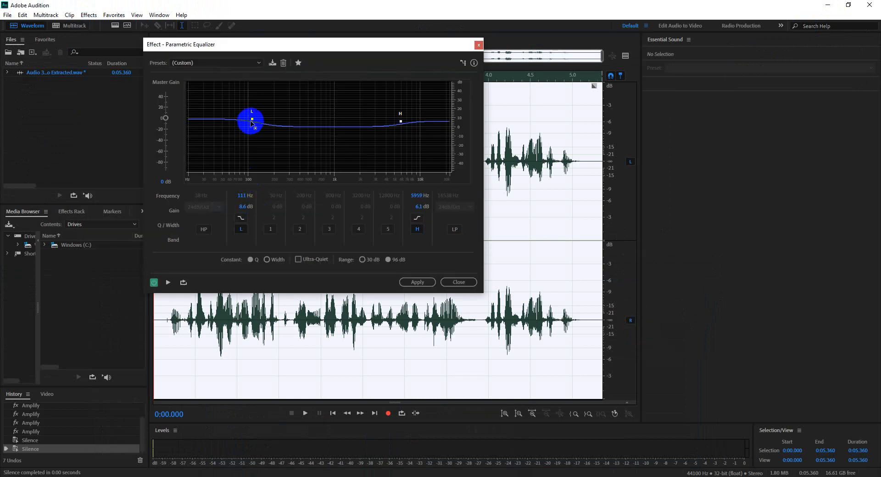
Step: Load the Loudness Maximizer equalizer preset, set the low shelf band to 6.6 dB at 117 Hz and apply the effect
left_click(232, 63)
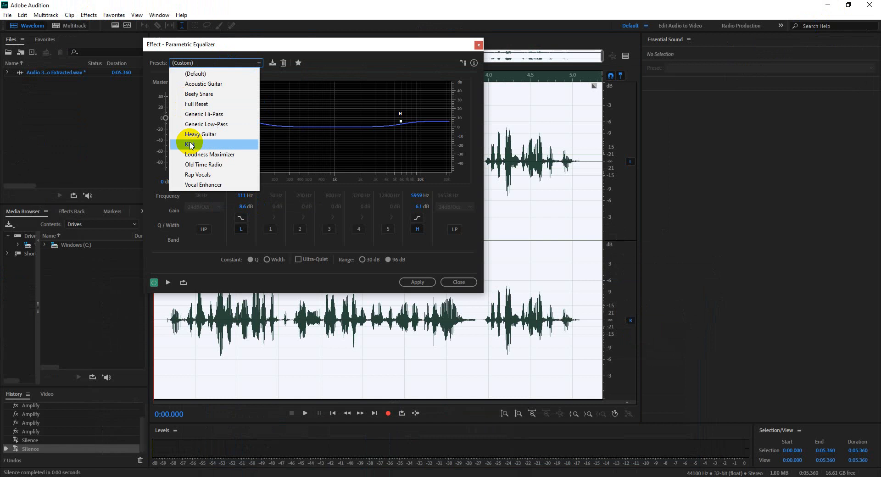
left_click(201, 157)
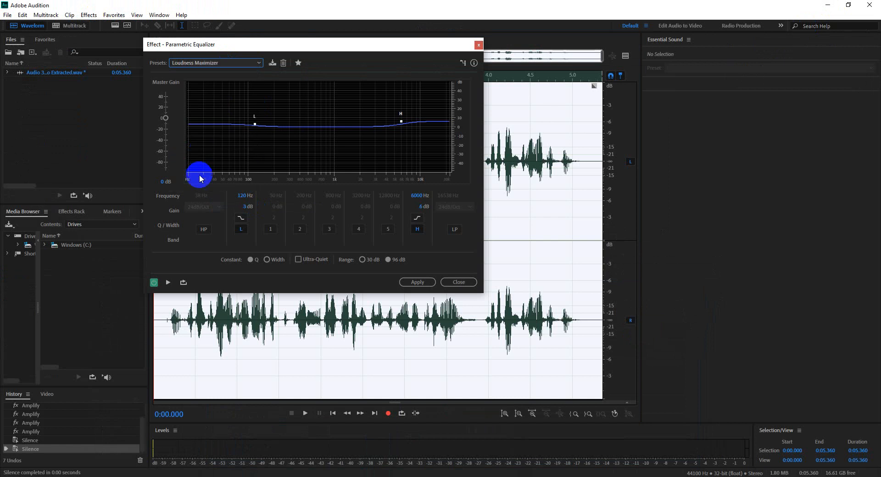
left_click_drag(236, 130, 255, 125)
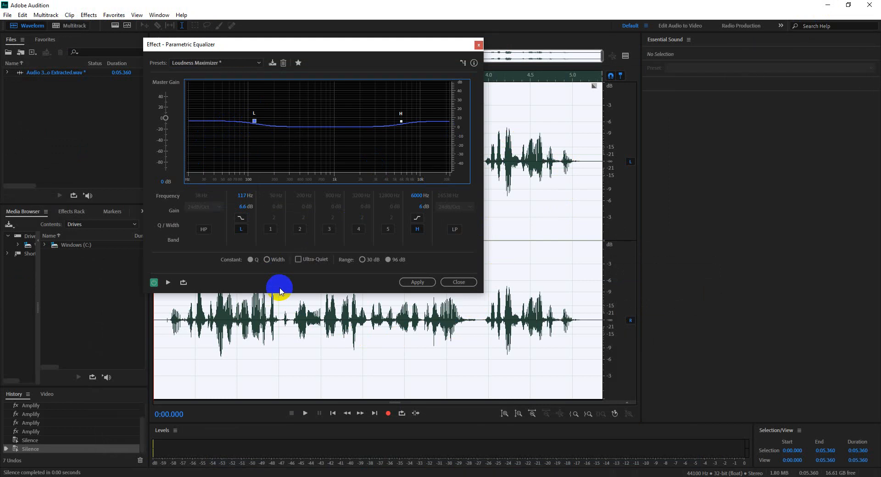
left_click(228, 64)
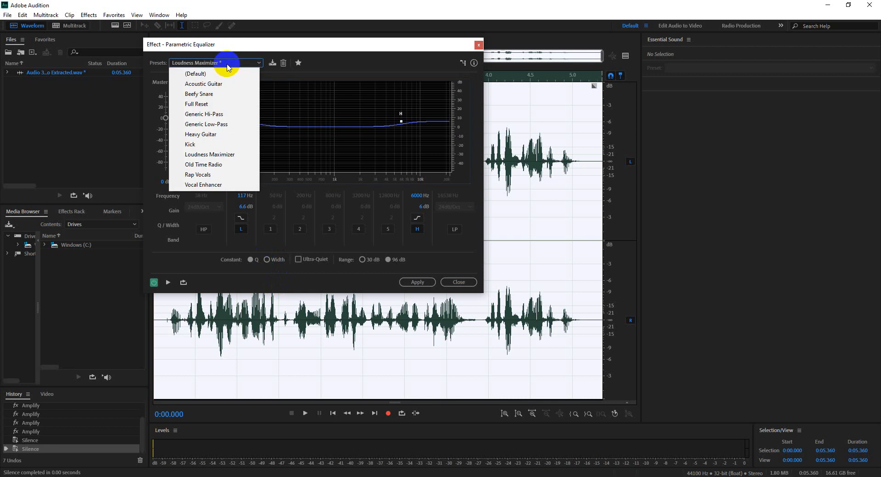
left_click(419, 282)
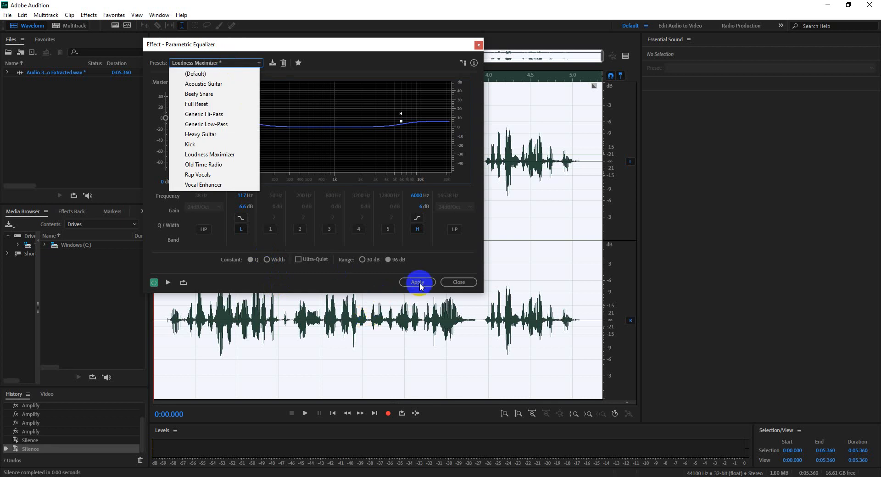
left_click(418, 282)
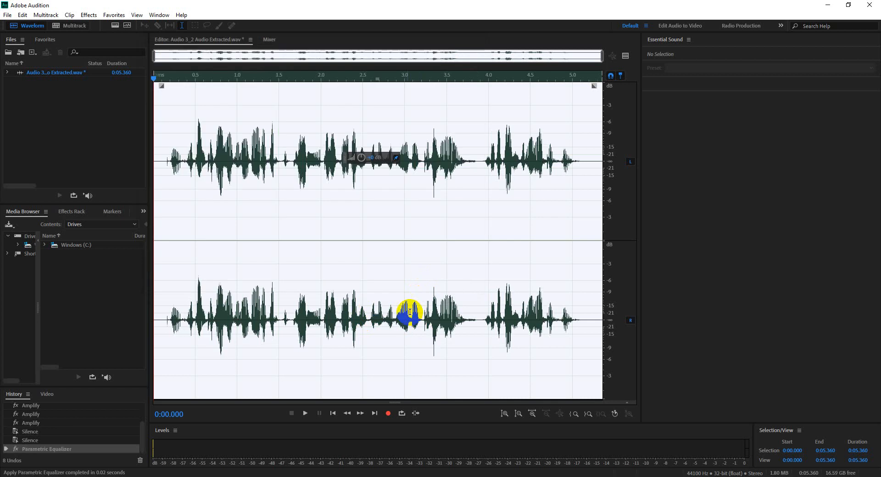
Step: Clear the waveform selection with the playhead at 0:02.792, save the extracted audio file and switch to Premiere Pro
left_click(379, 270)
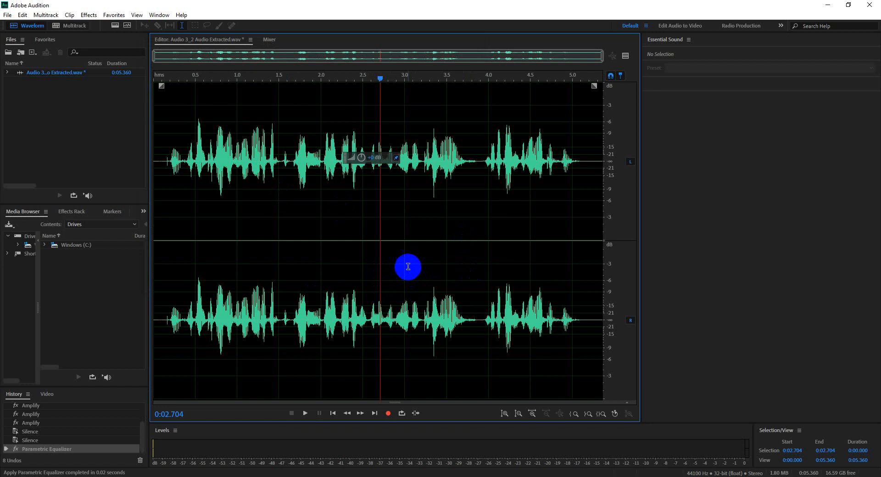
left_click(387, 283)
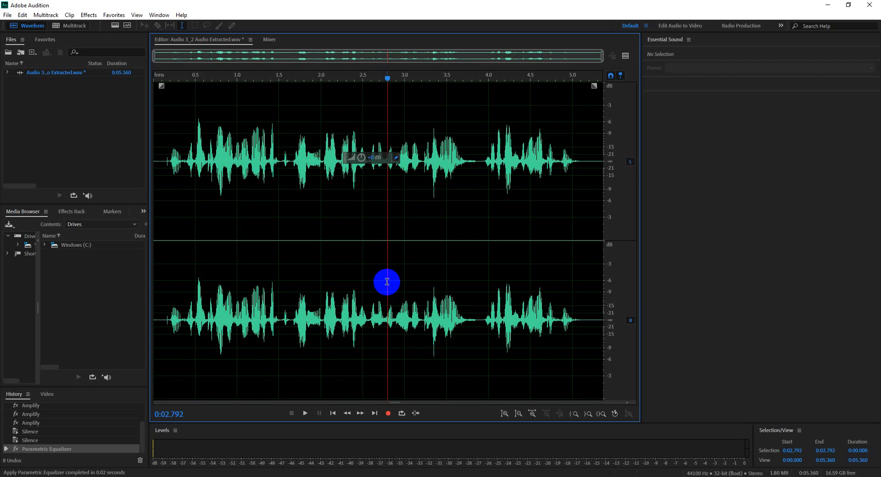
left_click(829, 5)
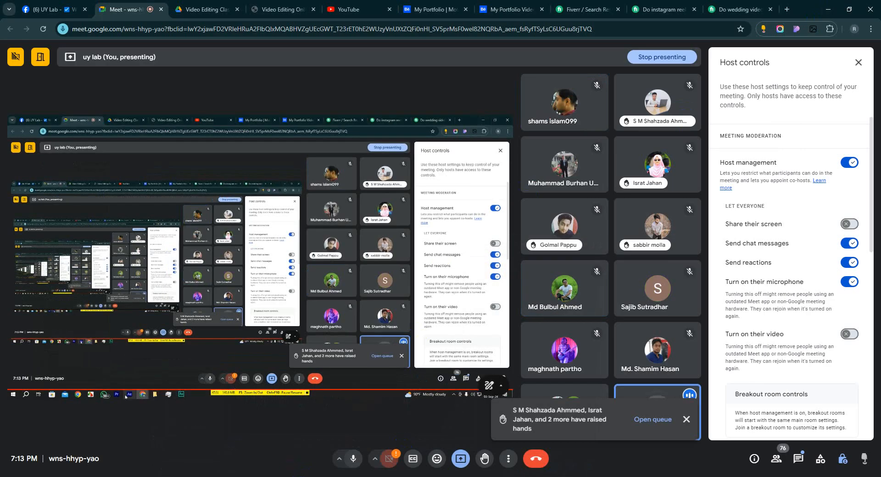
left_click(191, 476)
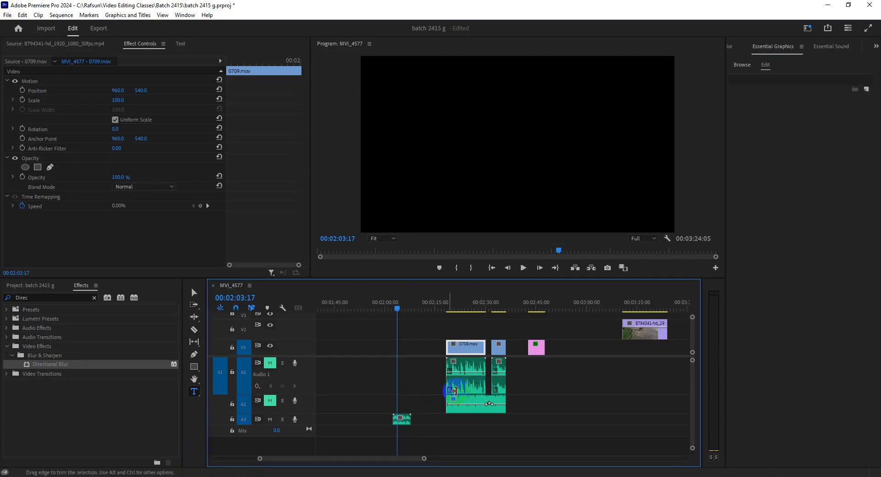
Step: Reduce the heights of audio tracks A1 and A2 and move the playhead to 00:02:03:24 on the A3 clip
left_click_drag(425, 459, 364, 459)
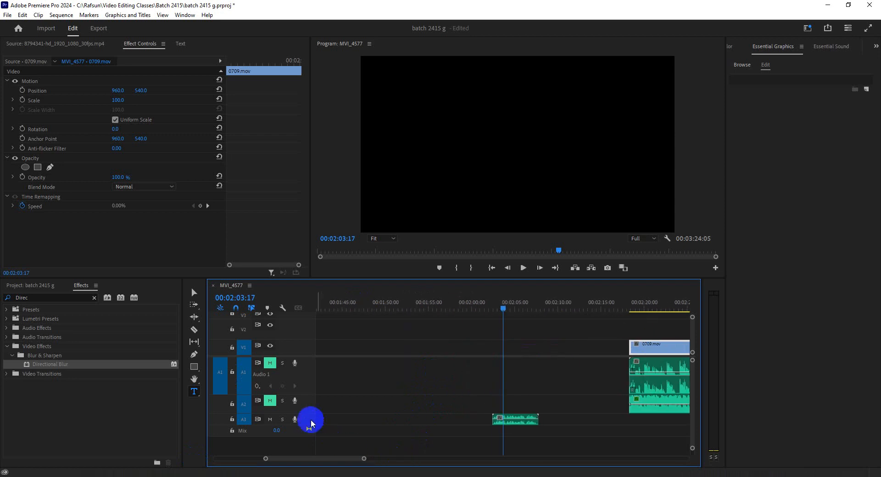
left_click_drag(305, 413, 304, 407)
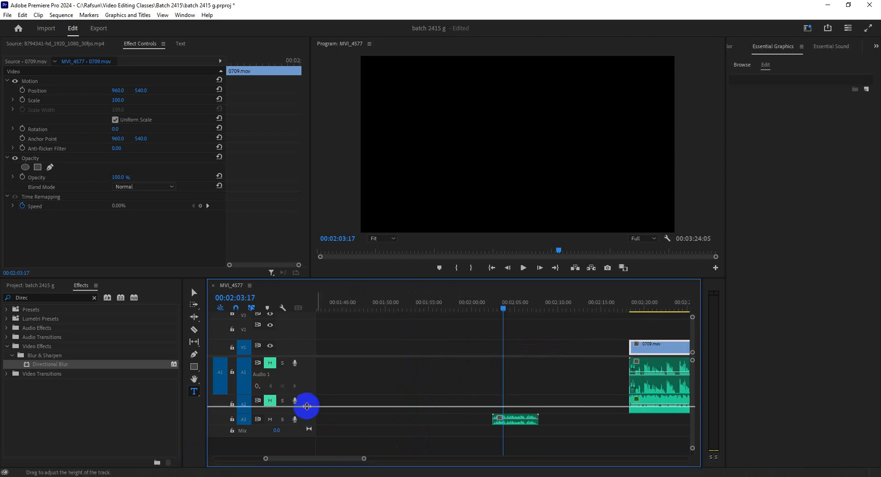
left_click(500, 306)
left_click_drag(500, 305, 504, 303)
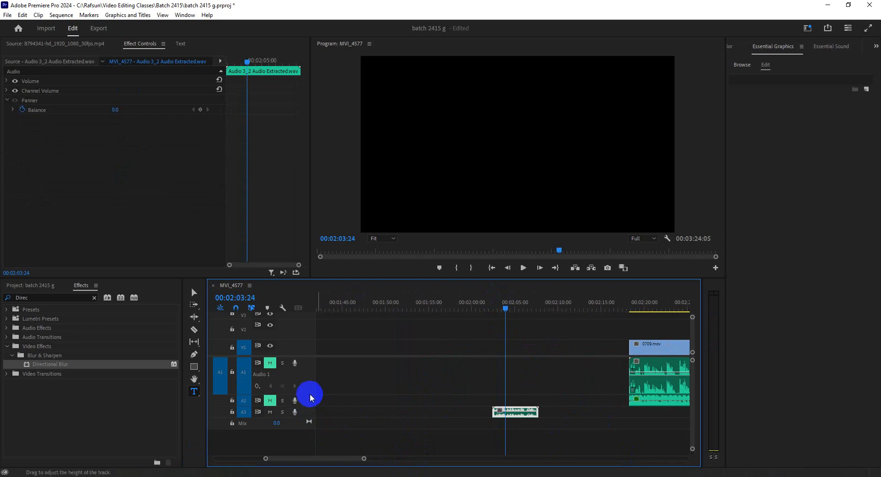
left_click_drag(308, 395, 309, 379)
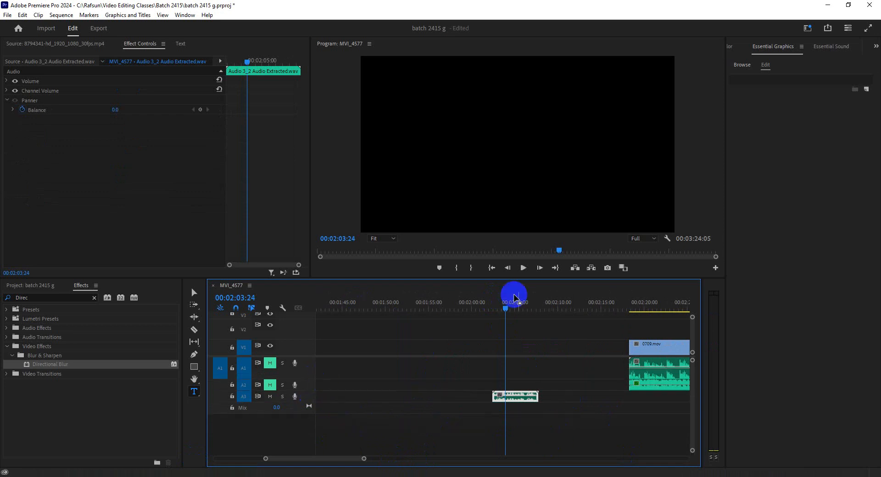
Step: Move the playhead to 00:02:04:19 on the extracted audio clip and increase the height of track A3
left_click(648, 301)
left_click_drag(364, 458, 427, 458)
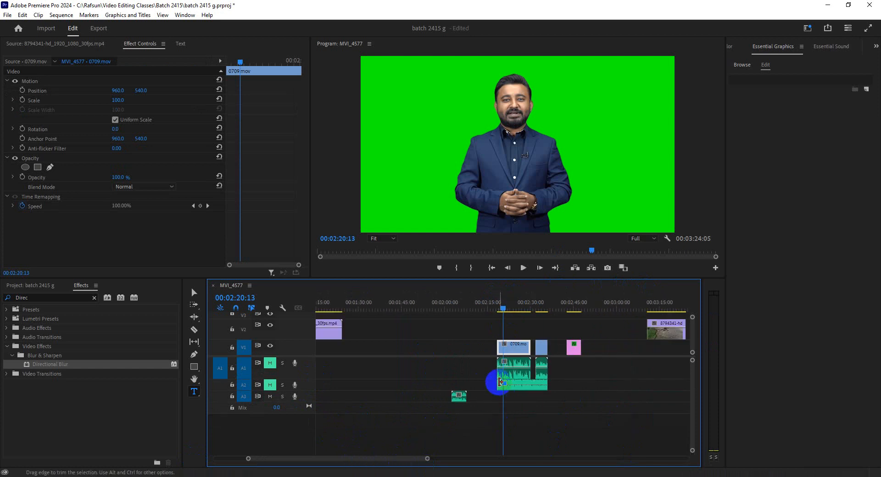
left_click(458, 305)
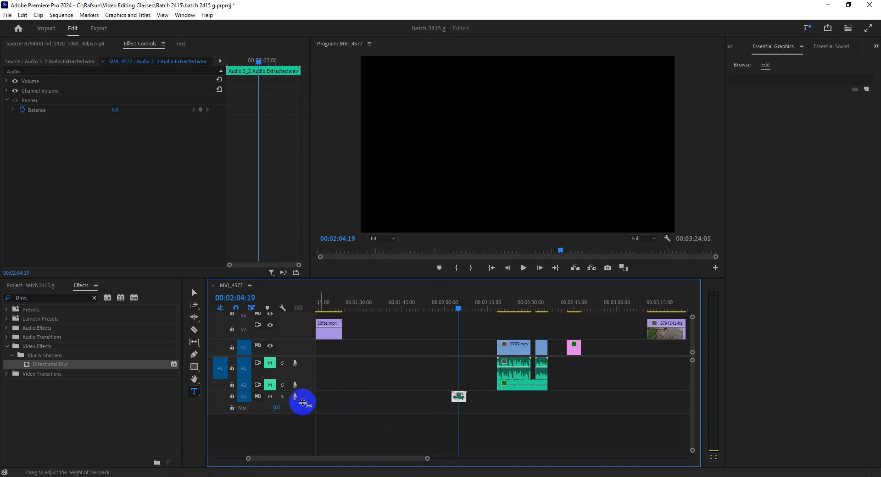
left_click_drag(302, 403, 304, 413)
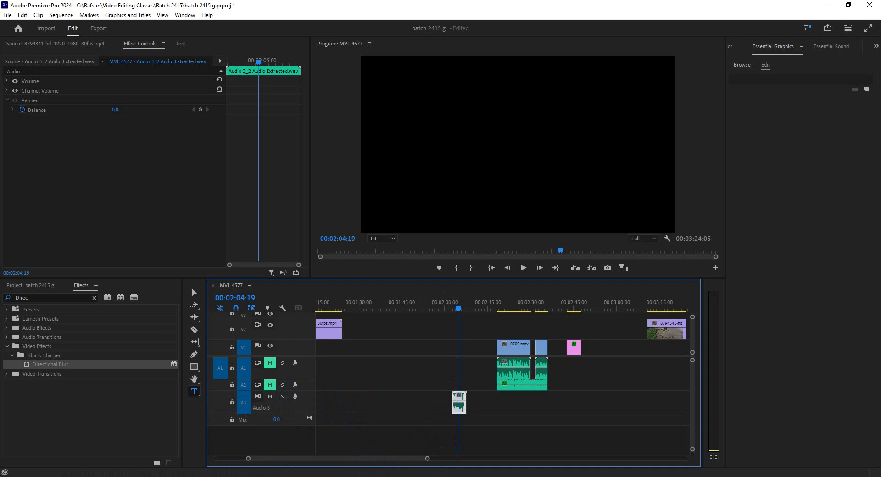
Step: View the Google Meet call and the processed waveform in Audition, and return to Premiere Pro
left_click(236, 476)
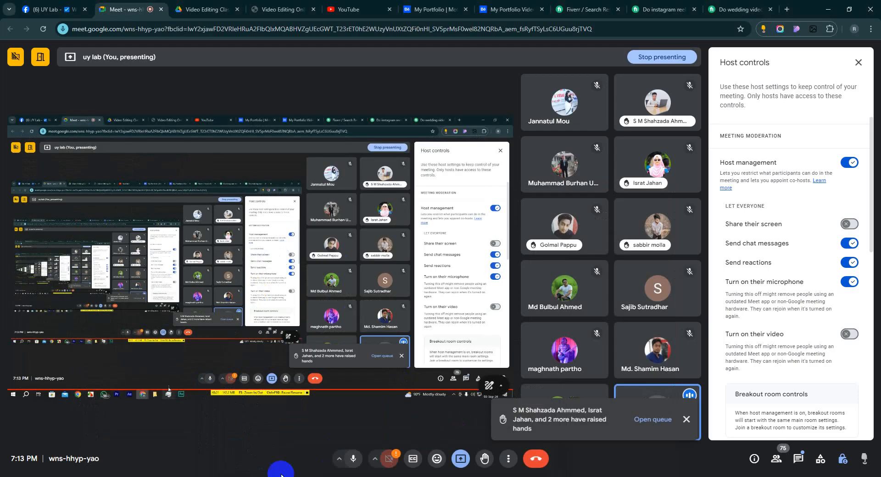
left_click(304, 476)
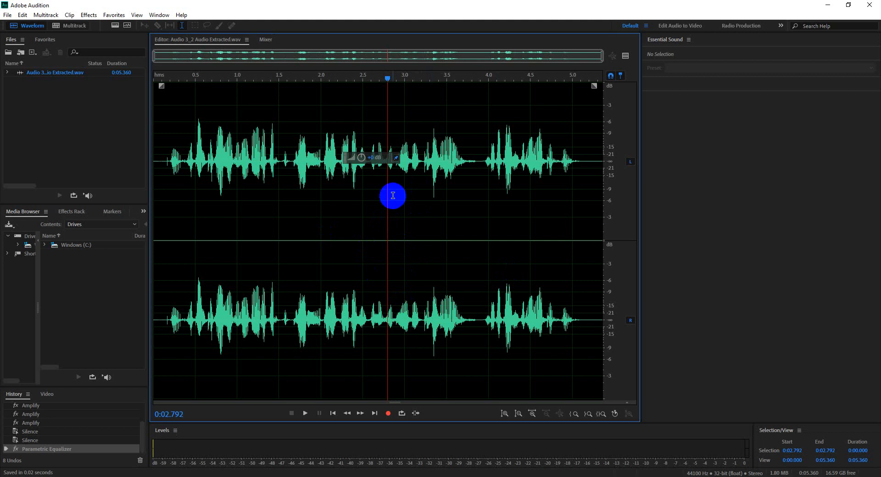
left_click(823, 5)
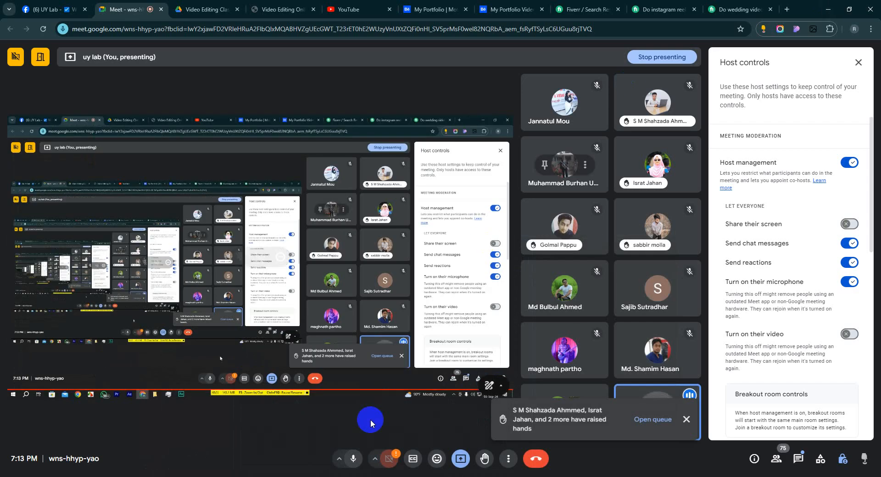
left_click(198, 476)
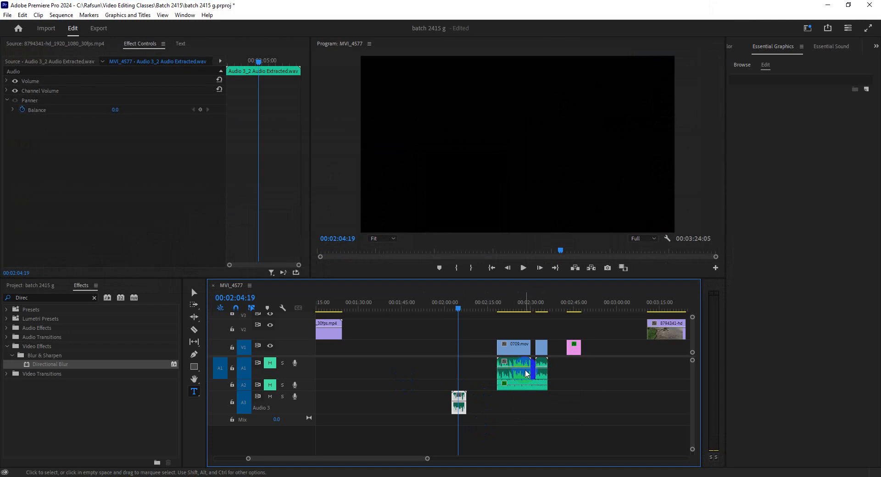
Step: Open 0709.mov from the project in the Source Monitor and place it with its audio on tracks V1 and A1 around 00:01:45
left_click(28, 44)
left_click(28, 286)
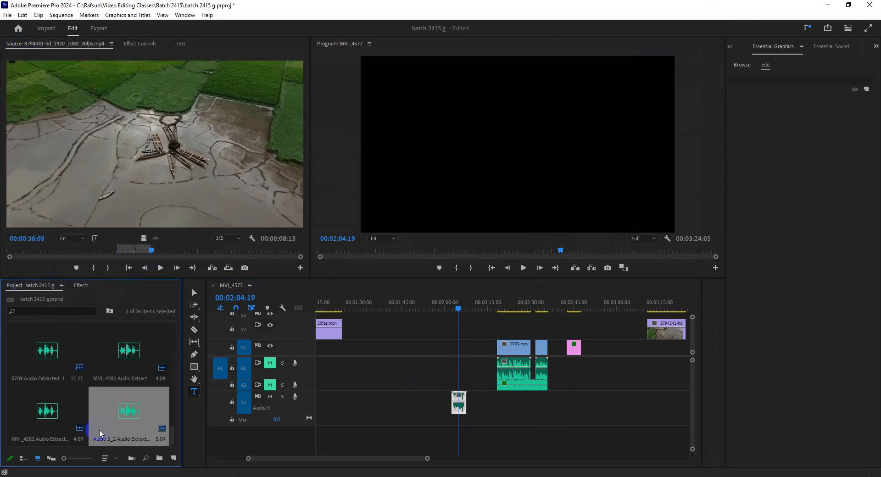
scroll(123, 416, "up", 5)
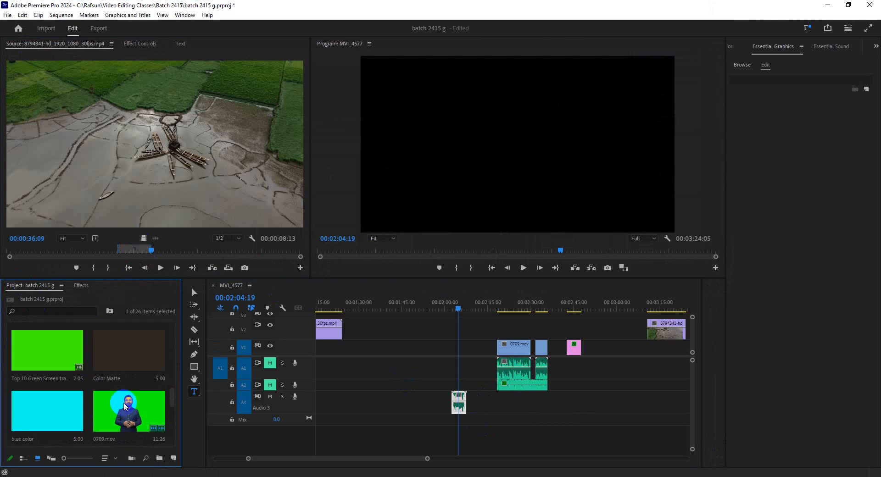
left_click(157, 225)
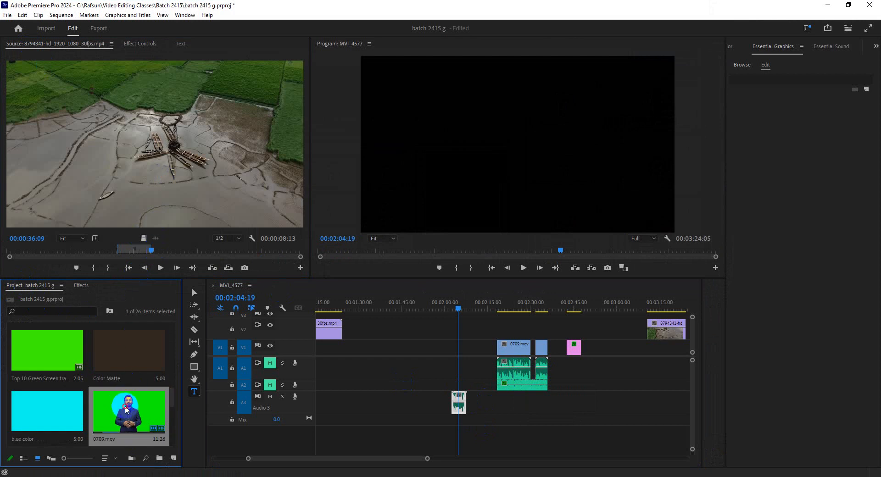
left_click(143, 268)
left_click_drag(140, 238, 411, 376)
Step: Move the playhead to 00:01:47:12 over the added 0709.mov clip and expand the height of track A1
left_click(407, 301)
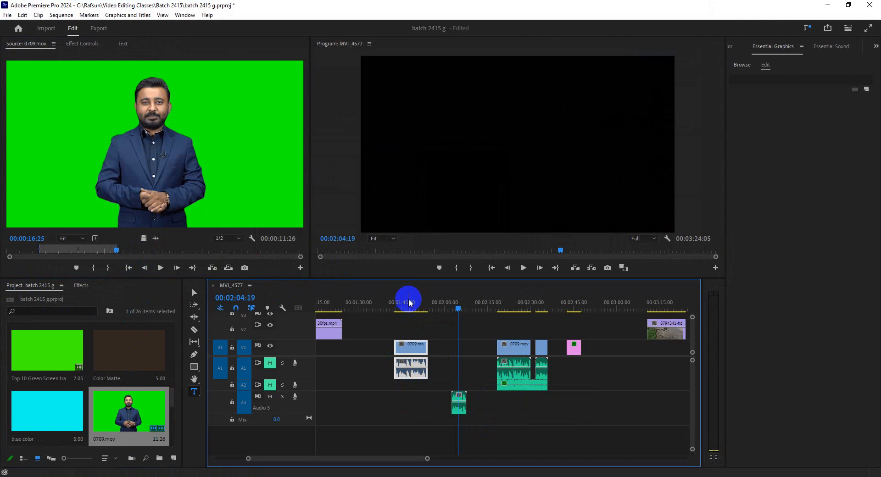
left_click(401, 380)
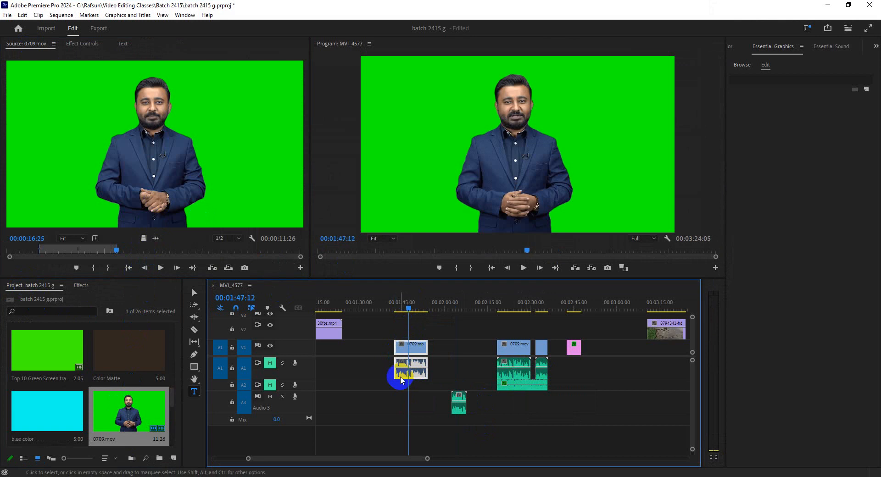
double_click(304, 377)
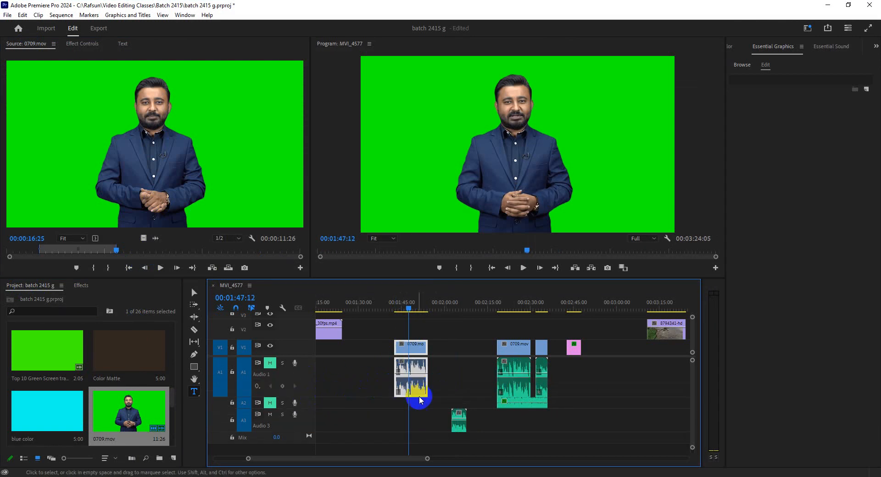
mouse_move(426, 458)
left_mouse_down()
mouse_move(374, 459)
mouse_move(415, 459)
left_mouse_up()
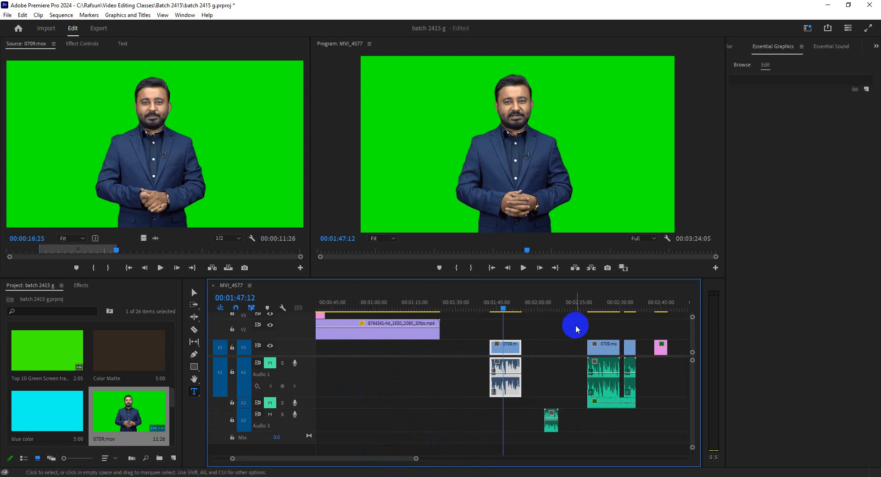
Step: Compare the earlier 0709.mov clip at 00:02:22:24 with the added copy at 00:01:45:01, and delete the added copy with its audio
left_click(590, 304)
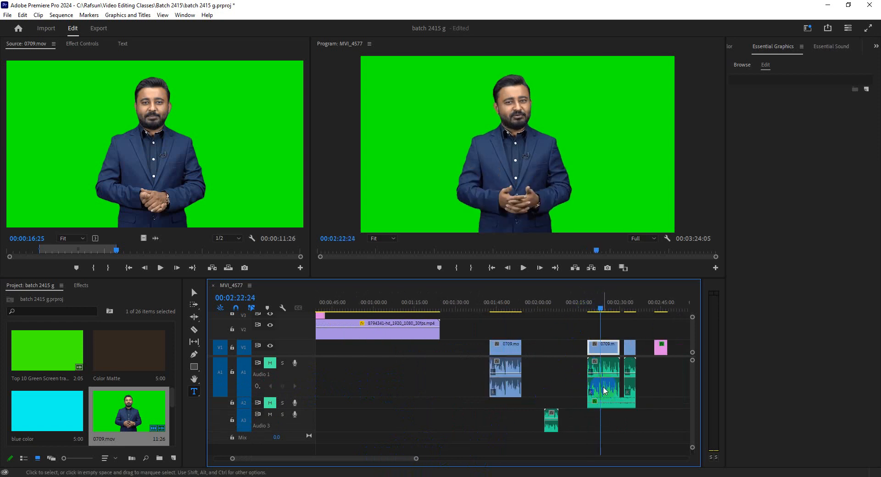
left_click(499, 310)
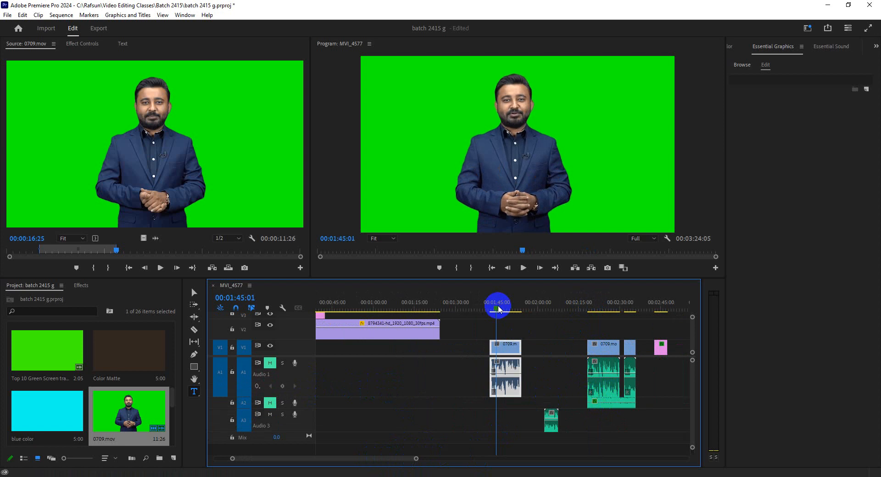
key("Delete")
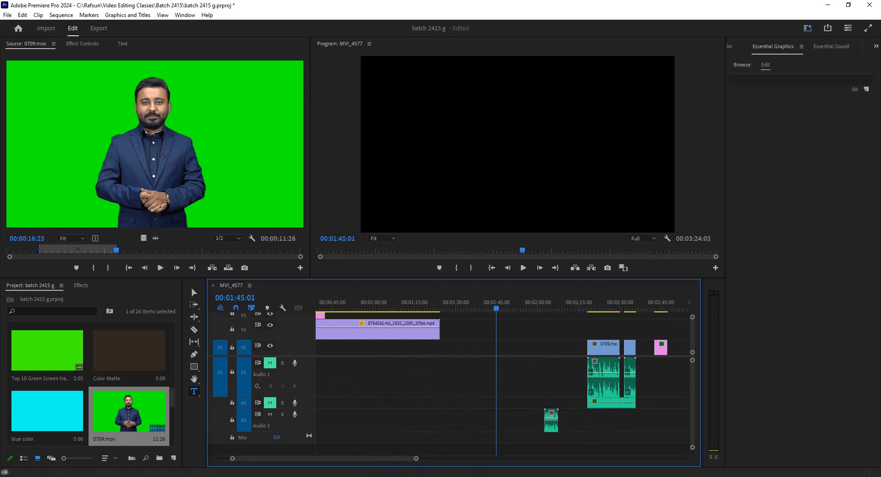
Step: Close Adobe Audition, switch back to Premiere Pro and move the playhead to 00:02:33:17
left_click(235, 476)
left_click(201, 441)
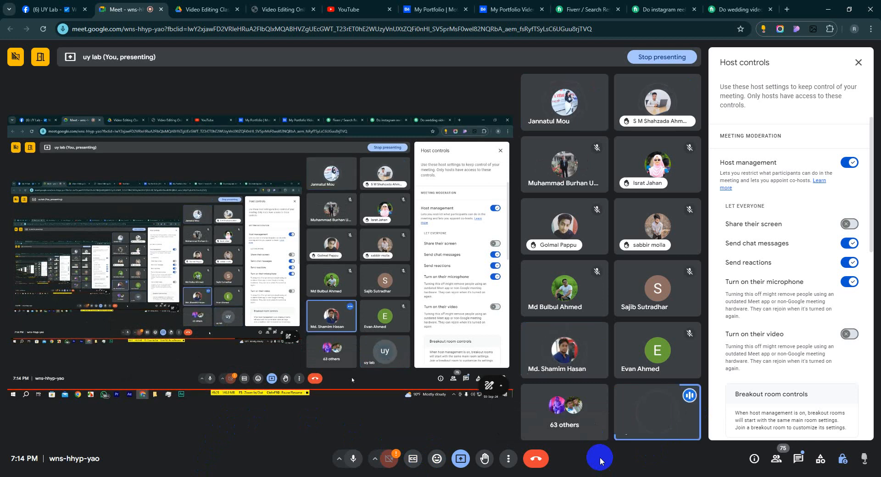
left_click(303, 476)
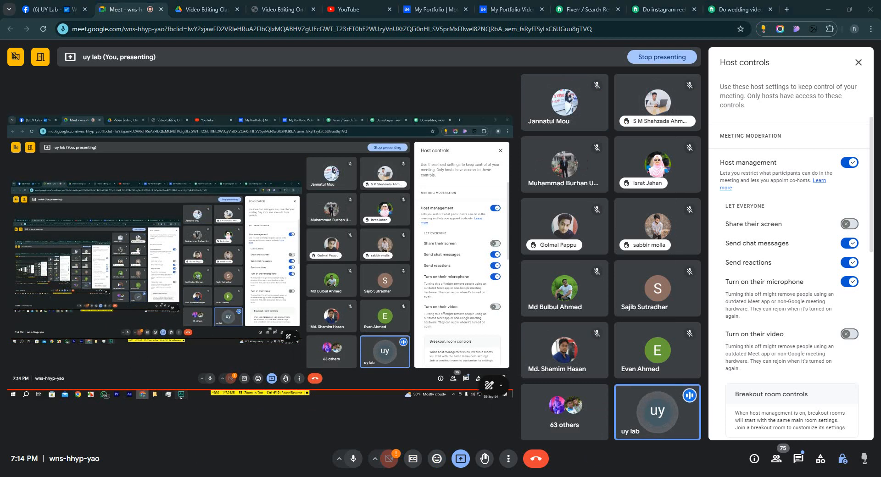
left_click(877, 5)
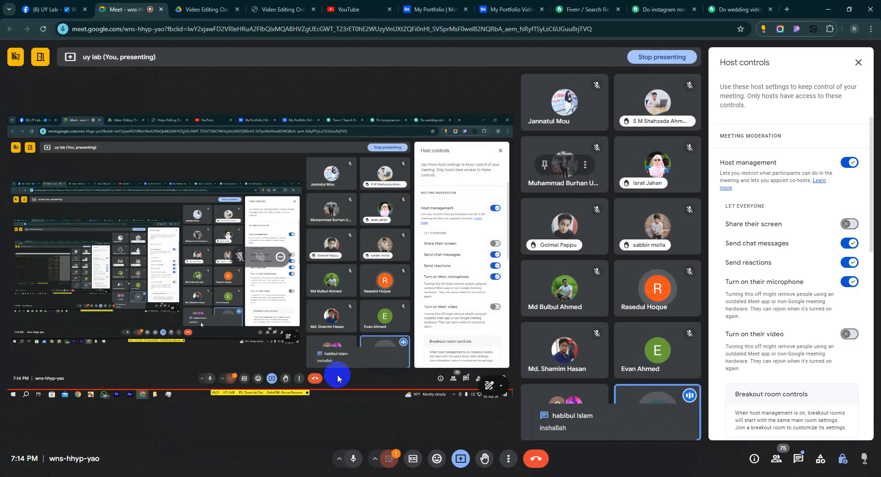
left_click(193, 476)
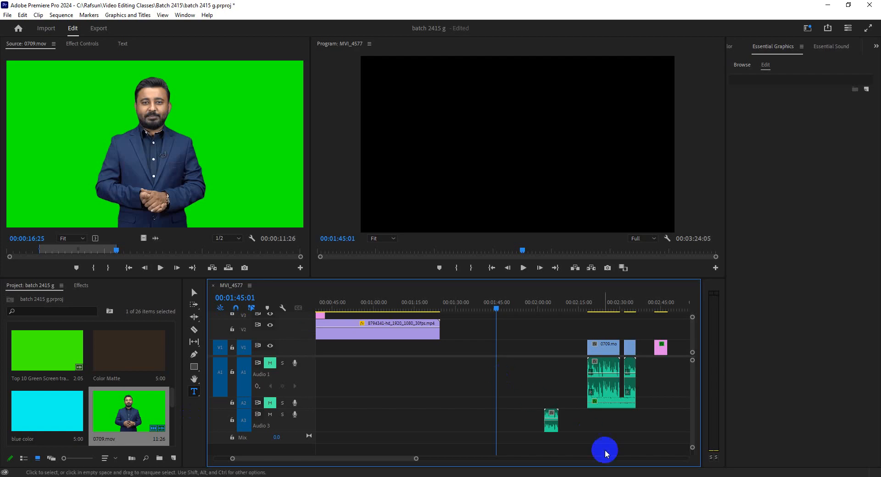
left_click(627, 310)
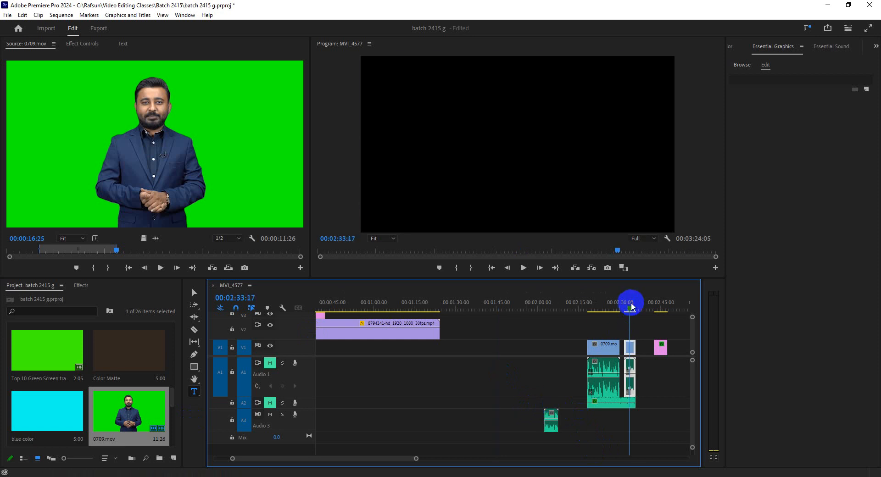
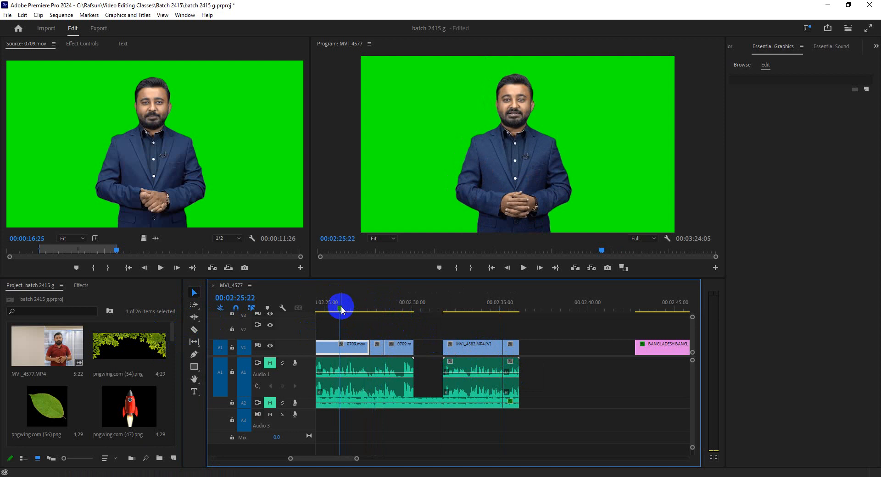
Step: Split the 0709.mov clip on track V1 at 00:02:25:18 and move the playhead to 00:02:28:00
left_click(378, 306)
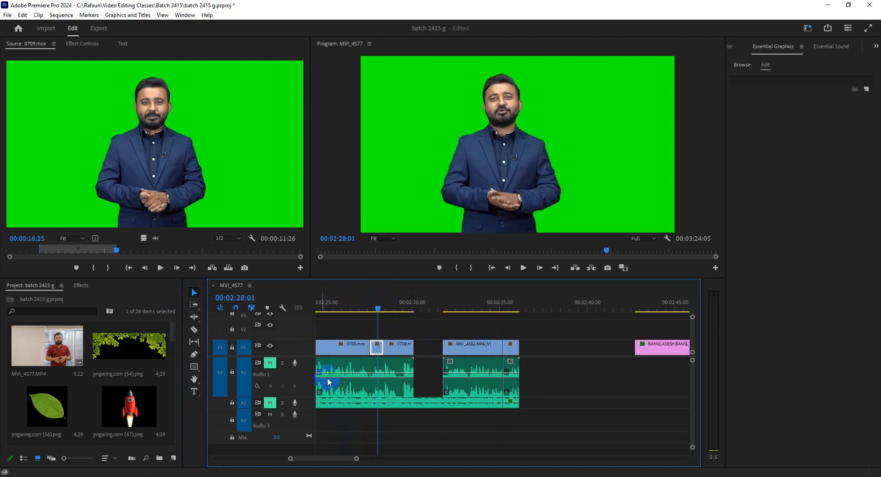
left_click(333, 349)
left_click(341, 307)
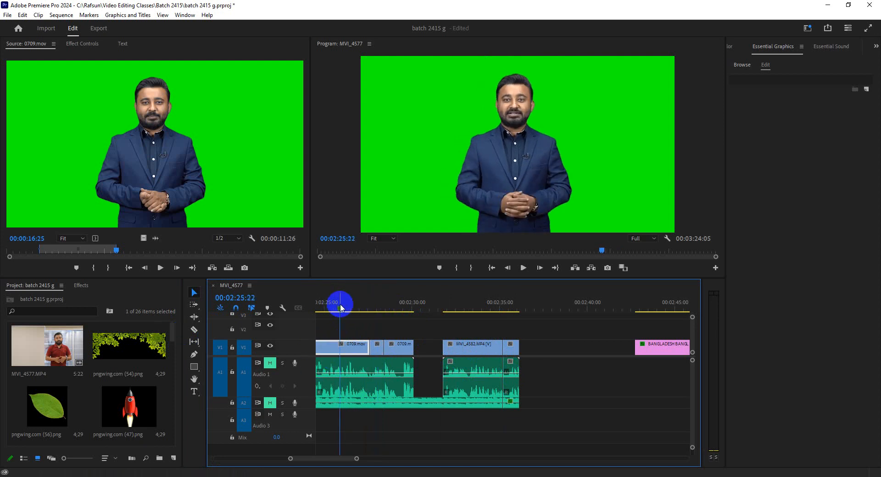
left_click_drag(341, 307, 339, 307)
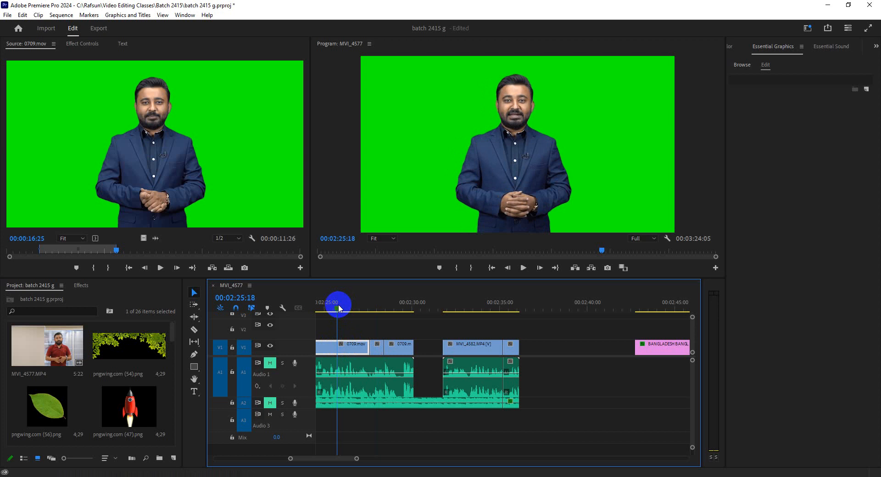
key("ctrl+k")
left_click(376, 303)
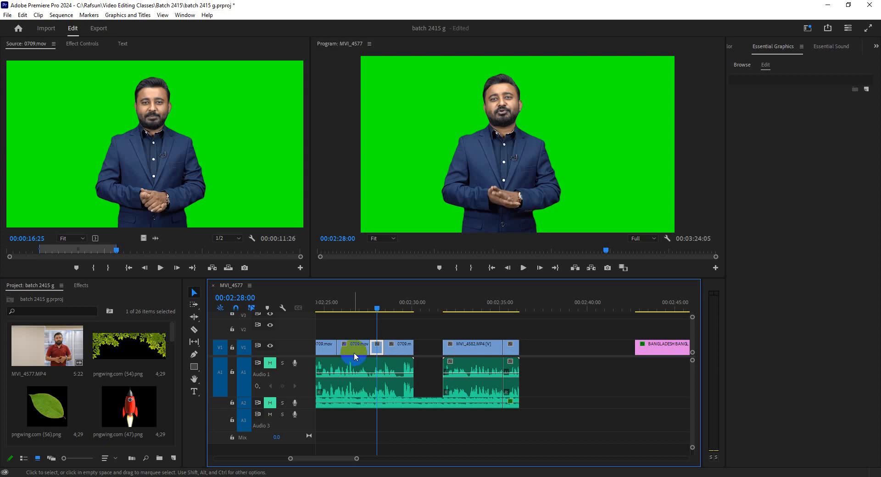
Step: Move the playhead to the empty area past the last clip at 00:03:41:09 and look through the project items
left_click_drag(357, 458, 412, 468)
left_click(359, 304)
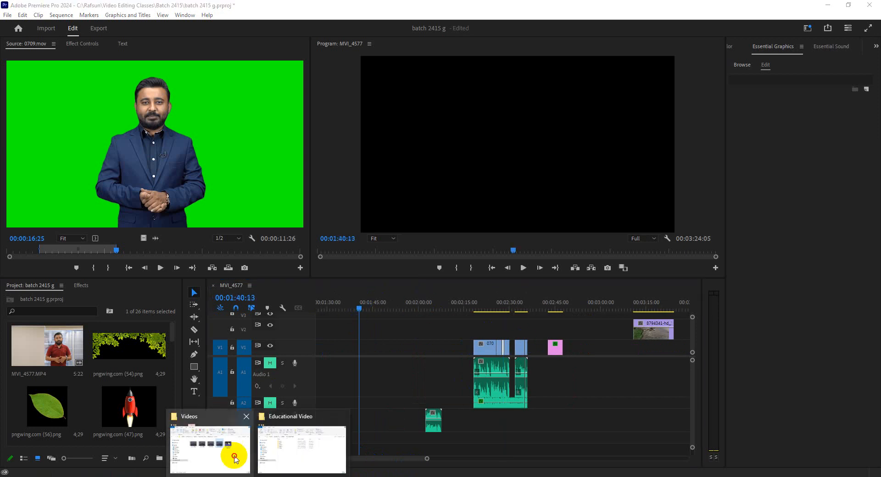
left_click(230, 463)
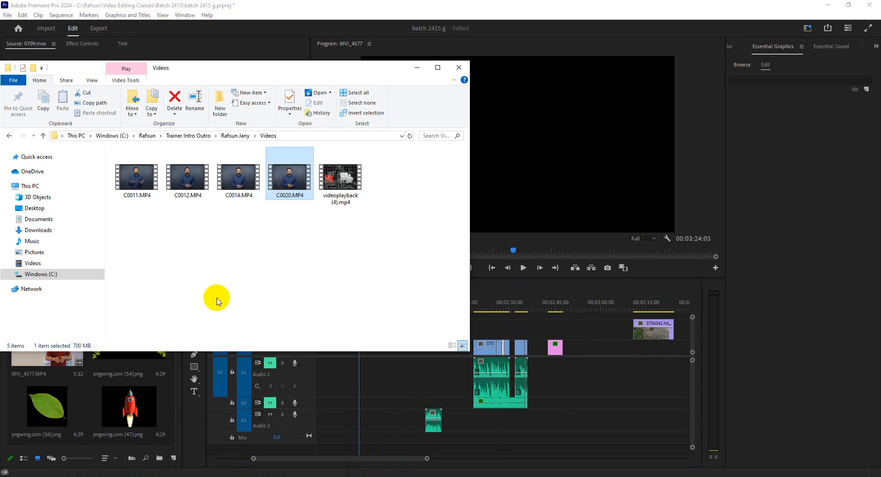
left_click_drag(427, 459, 503, 461)
left_click(585, 310)
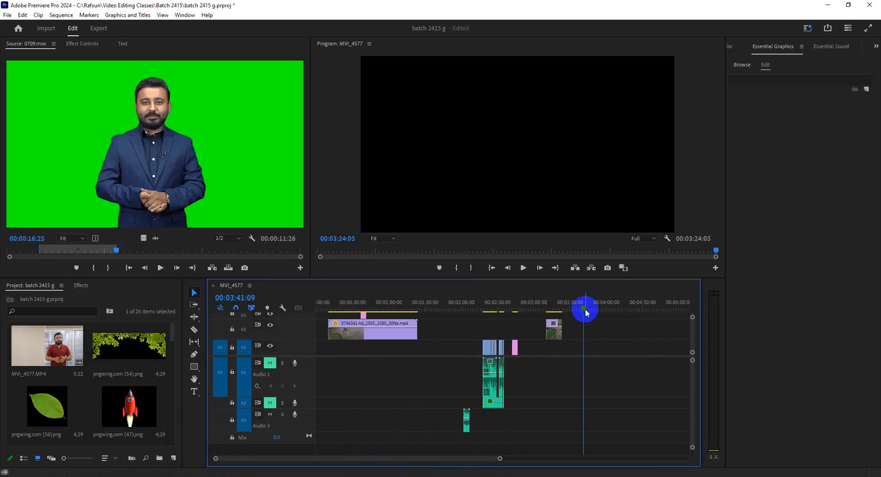
scroll(109, 412, "down", 5)
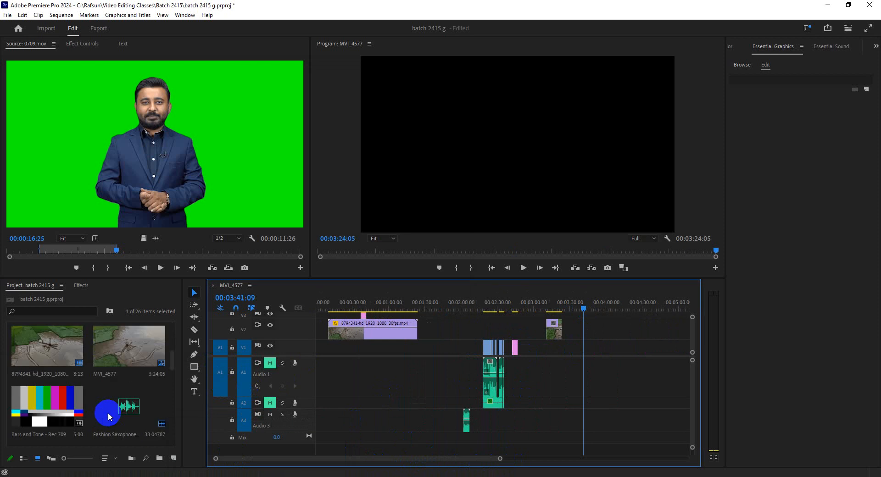
scroll(108, 412, "down", 6)
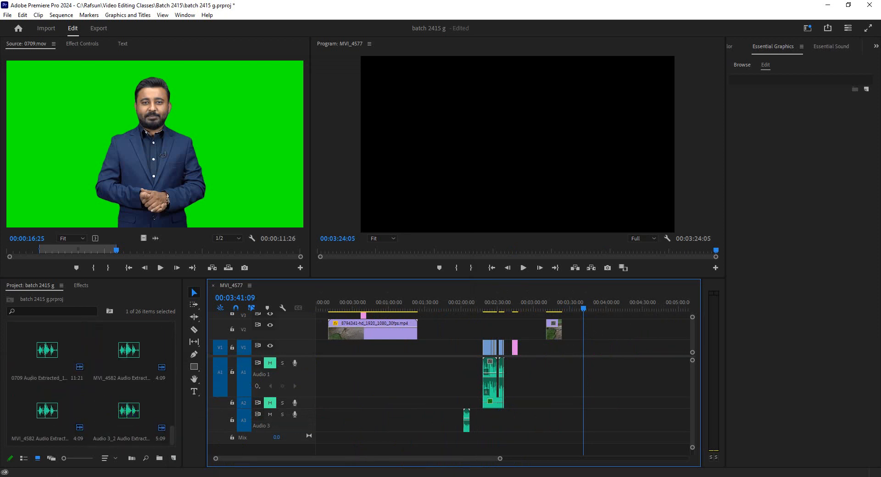
Step: Switch to File Explorer, check the Documents and Desktop folders, and open the Downloads folder
left_click(235, 476)
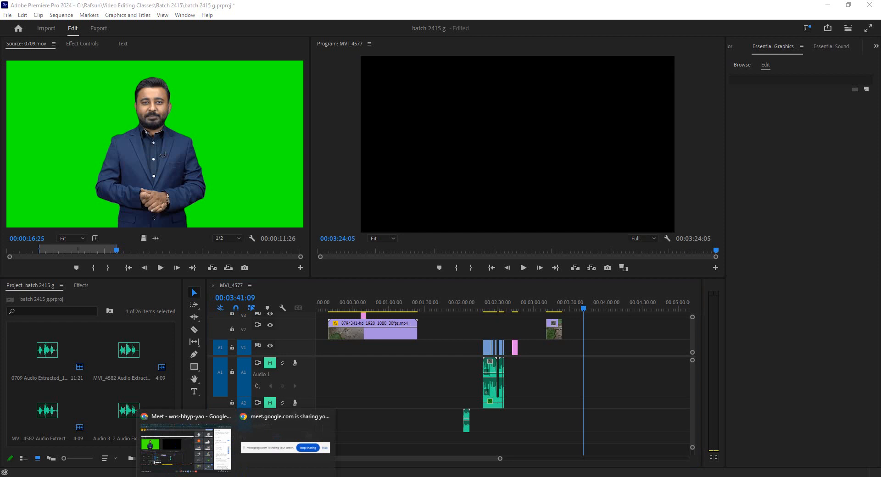
mouse_move(257, 476)
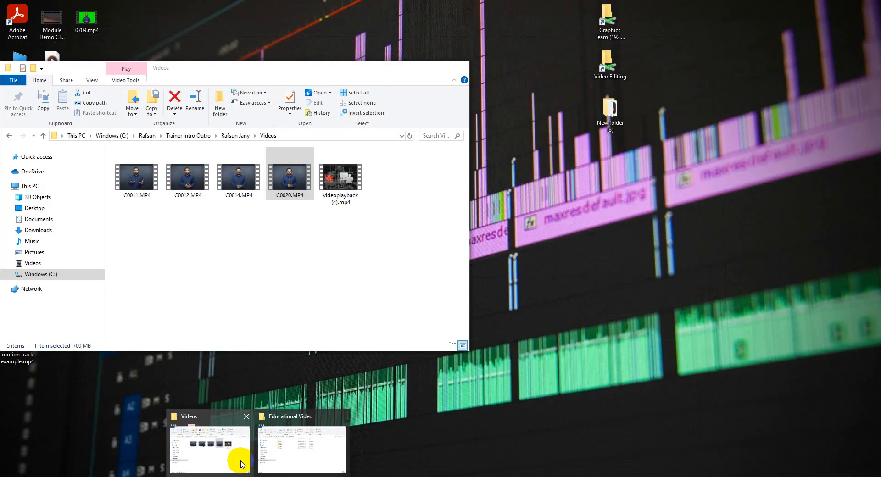
left_click(240, 464)
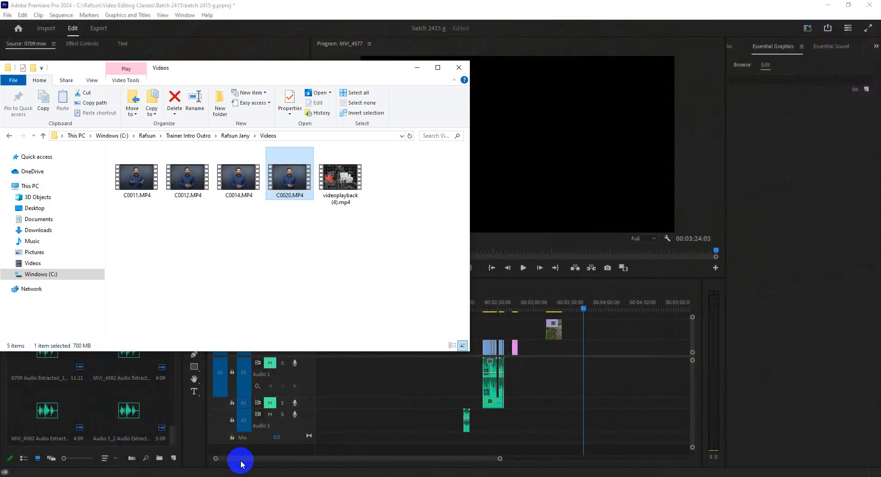
left_click(37, 252)
left_click(46, 230)
left_click(53, 220)
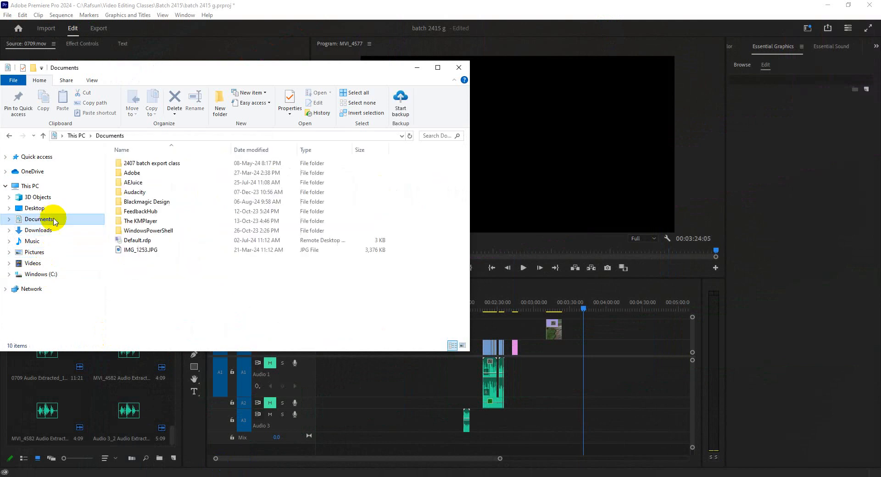
left_click(53, 197)
left_click(51, 210)
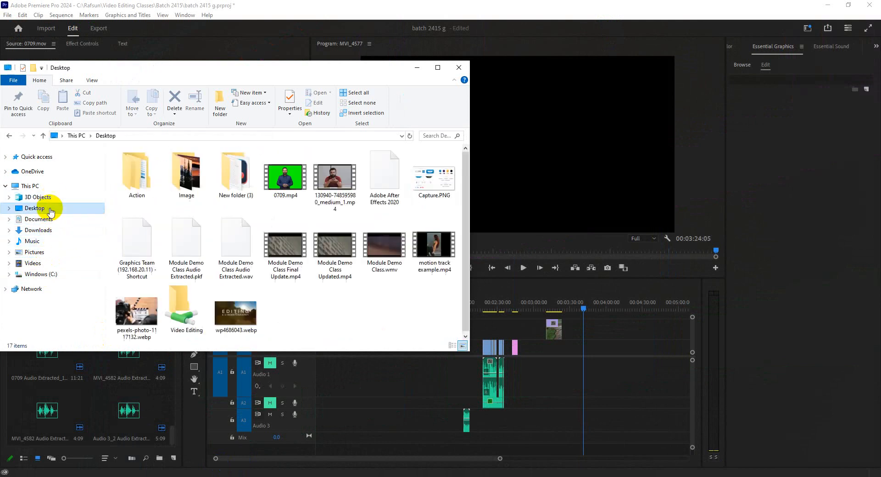
left_click(48, 220)
left_click(44, 208)
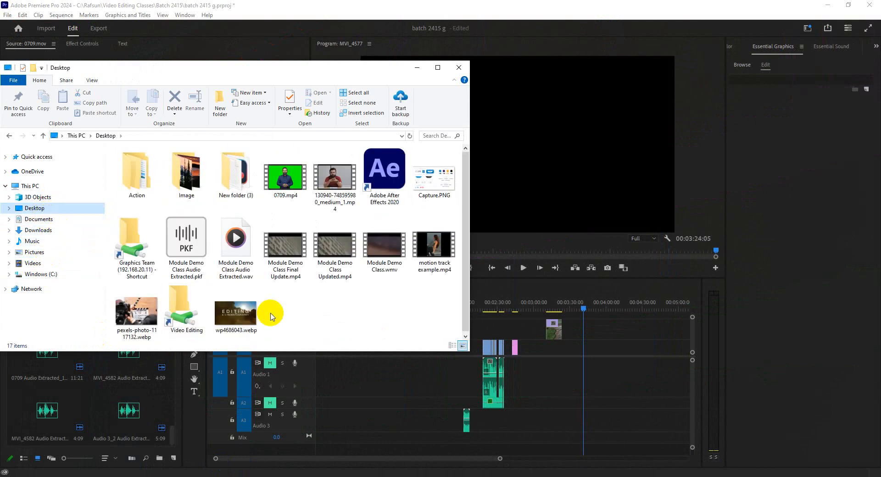
left_click(62, 222)
left_click(58, 230)
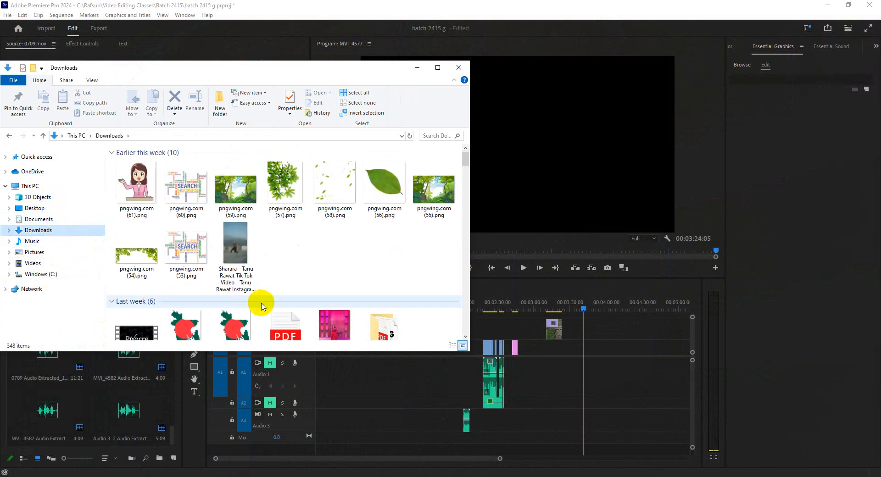
Step: Import color meter.PNG from the Downloads folder onto track V1 around 00:04:02 and move the playhead to 00:04:06:01 over it
scroll(259, 305, "down", 3)
left_click_drag(261, 306, 610, 355)
left_click(613, 308)
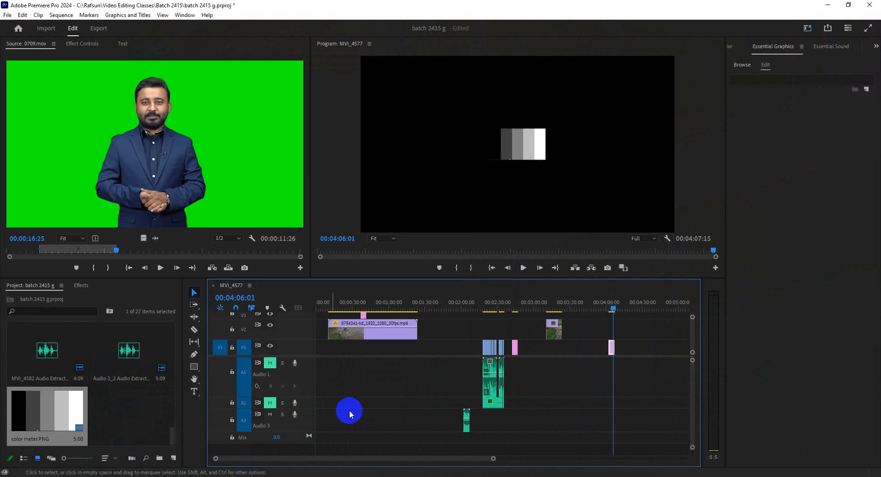
Step: Apply Scale to Frame Size to the color meter.PNG clip and set its Scale to 106 in Effect Controls
left_click_drag(493, 459, 424, 454)
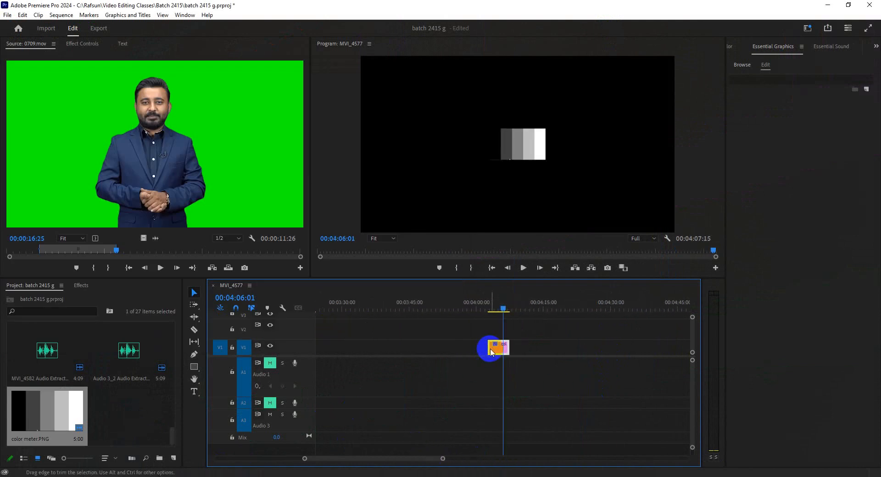
right_click(499, 350)
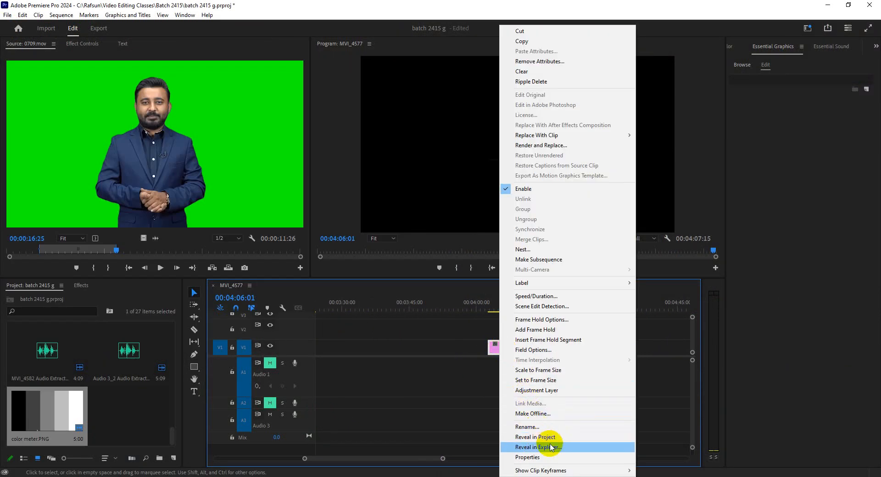
left_click(543, 371)
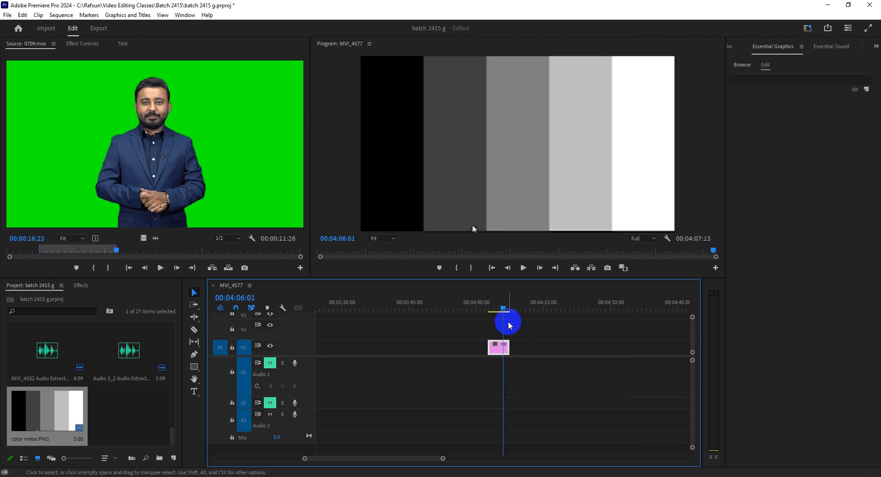
left_click(61, 104)
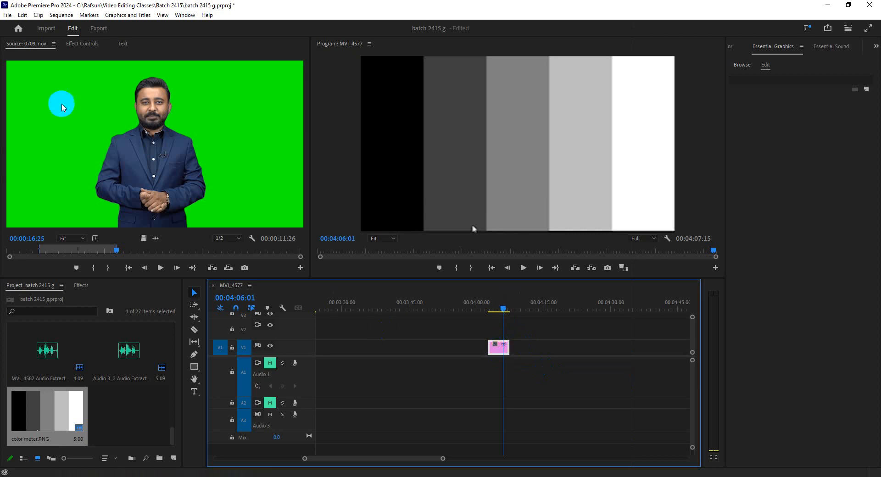
left_click(76, 44)
left_click_drag(118, 100, 128, 101)
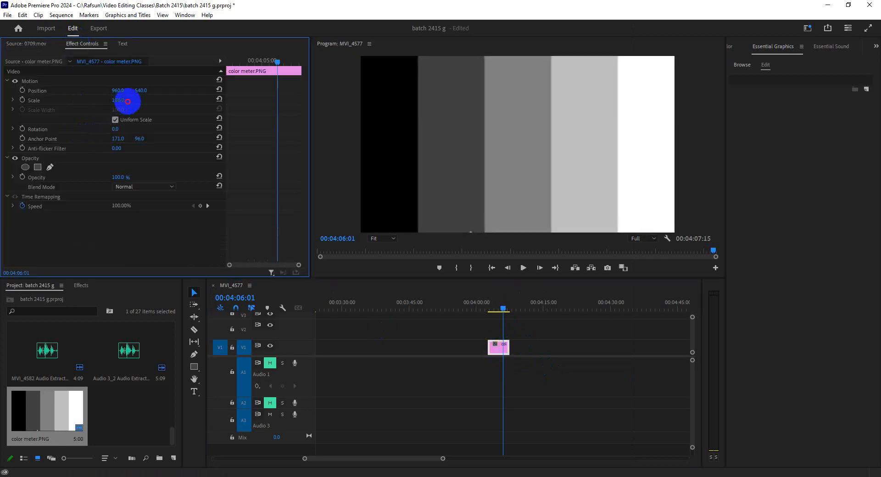
Step: Examine the bars from black to white of the color meter image in the Program Monitor, viewing it at 00:04:05:17 and 00:04:03:10
left_click(503, 311)
left_click_drag(443, 458, 456, 459)
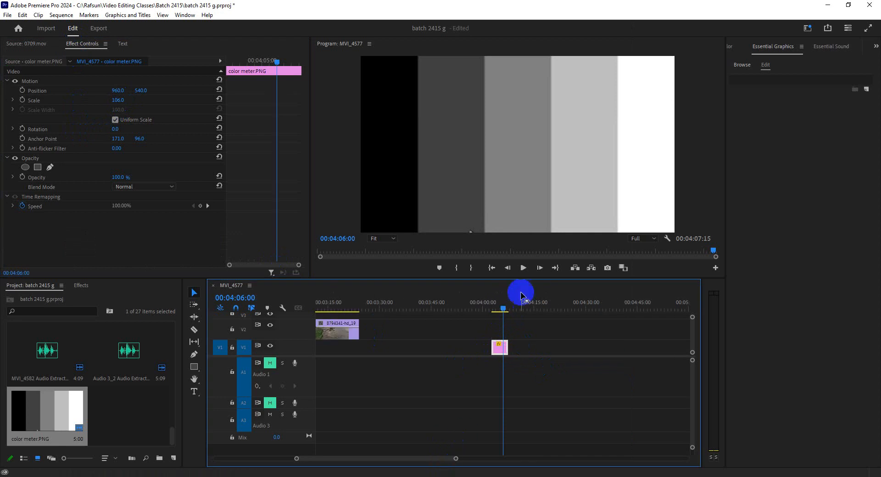
left_click(504, 306)
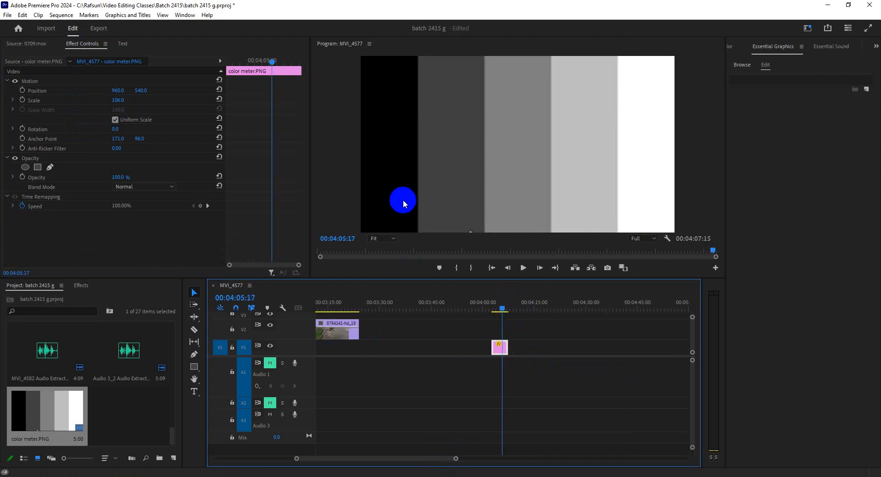
left_click(405, 185)
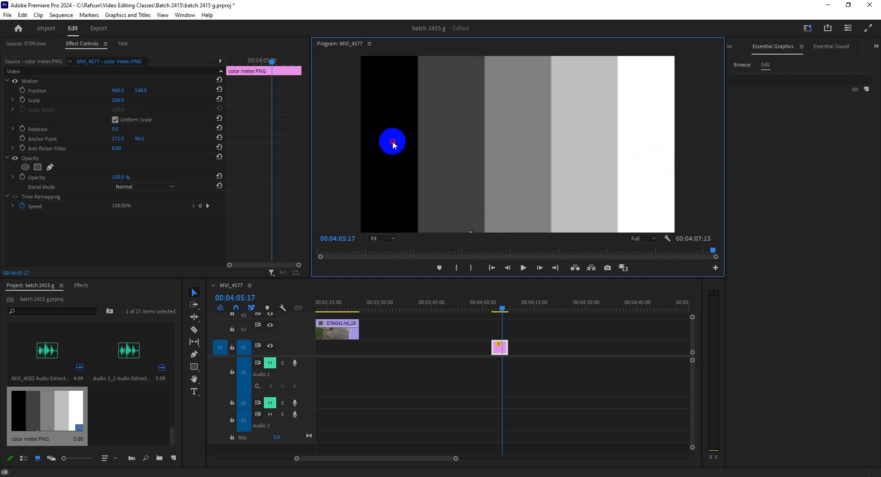
left_click(518, 163)
left_click(379, 224)
left_click(391, 182)
left_click(496, 310)
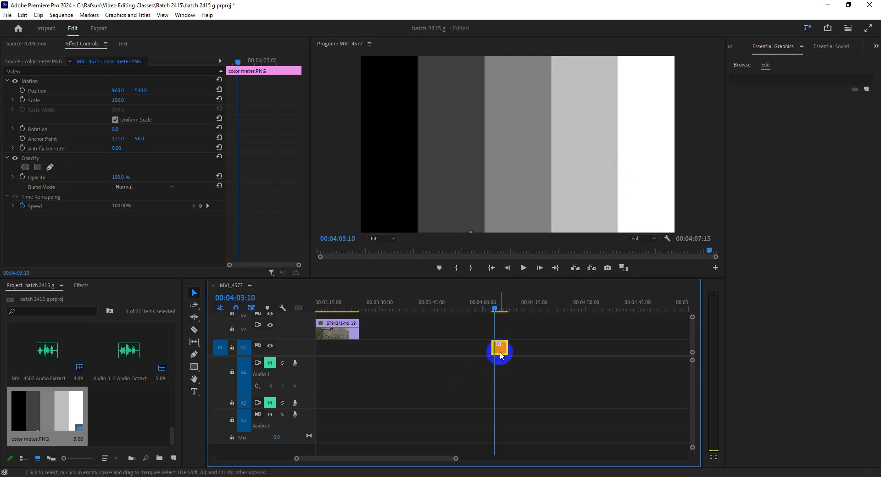
Step: Place MVI_4580.MP4 from the project with its audio on tracks V1 and A1 around 00:04:18 and move the playhead to 00:04:14:01
left_click_drag(445, 461, 464, 452)
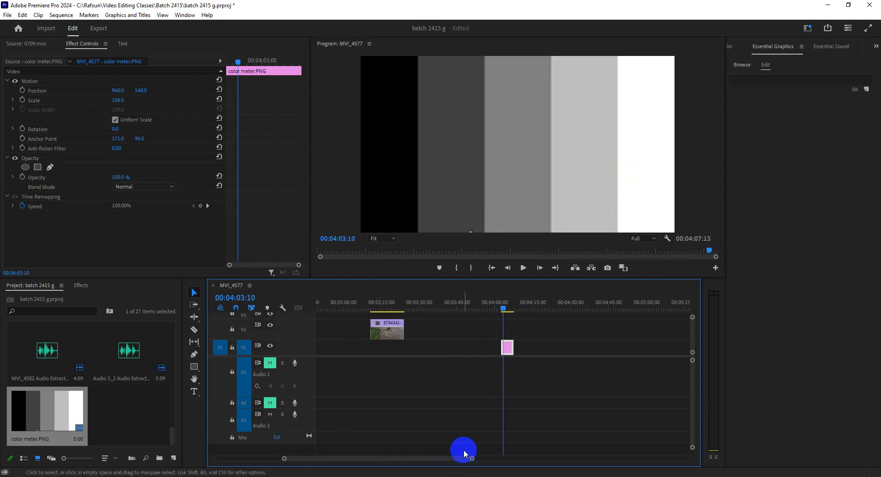
scroll(124, 425, "up", 4)
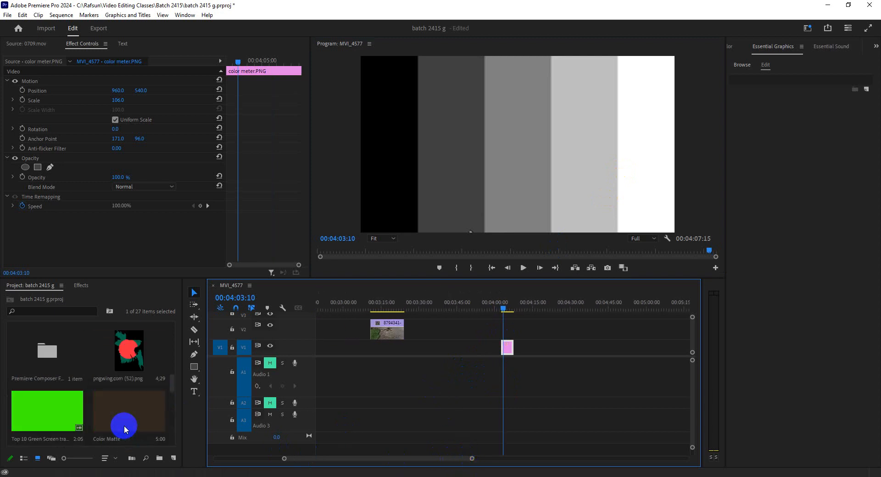
scroll(124, 426, "down", 4)
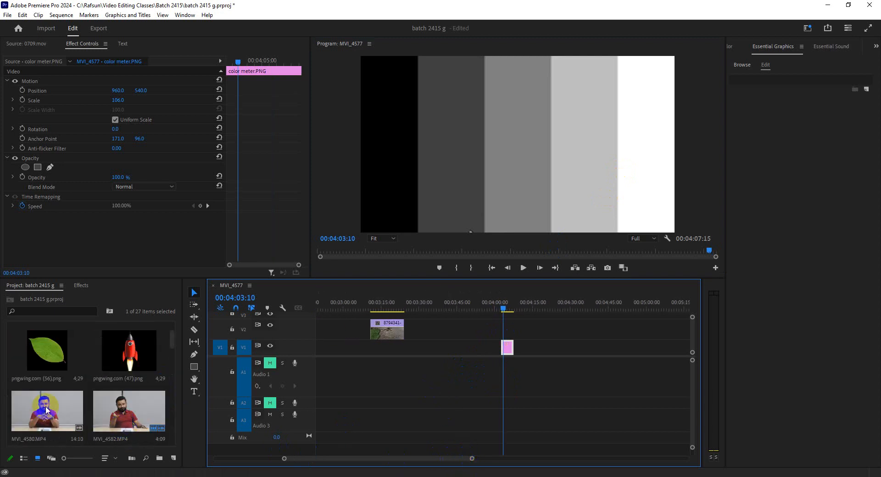
left_click_drag(46, 410, 528, 311)
left_click(544, 305)
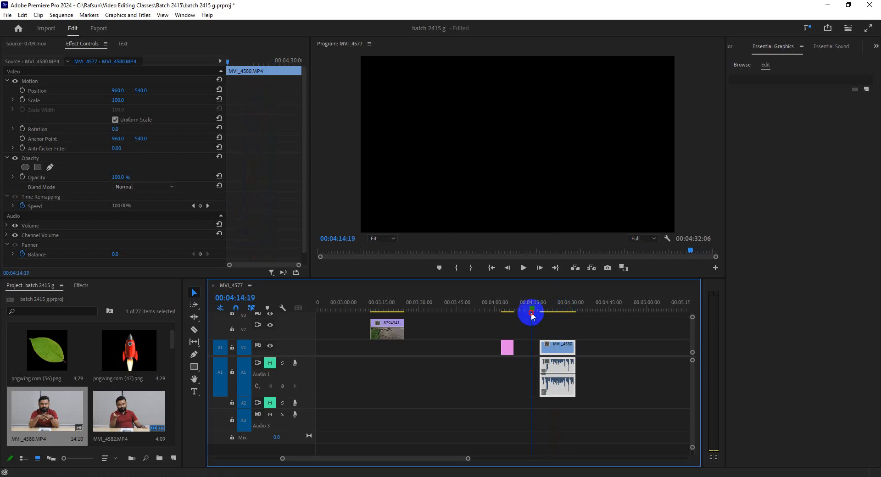
left_click(556, 351)
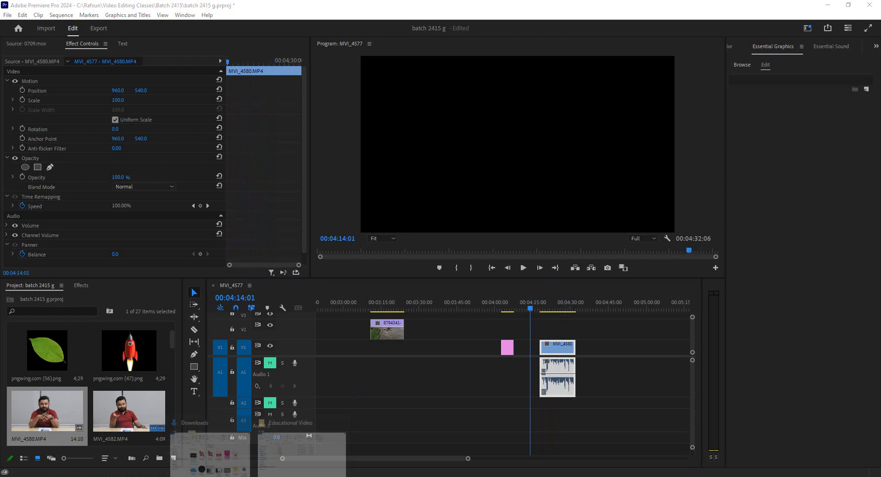
Step: Look through the Downloads folder for further sample media to use in the color demonstration
left_click(222, 449)
scroll(389, 242, "down", 15)
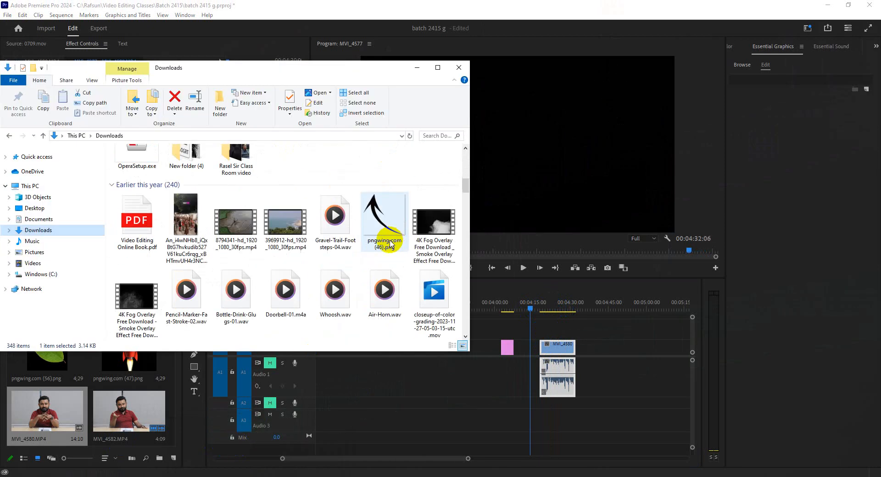
scroll(389, 247, "down", 12)
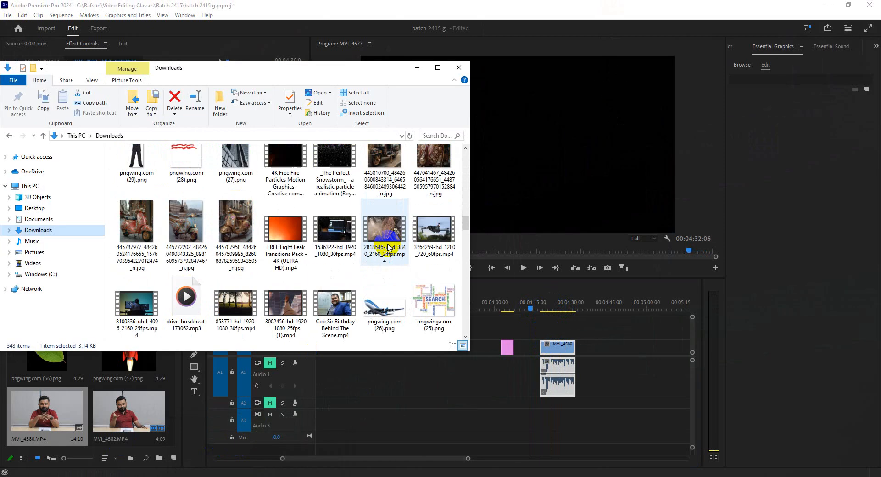
scroll(387, 248, "down", 9)
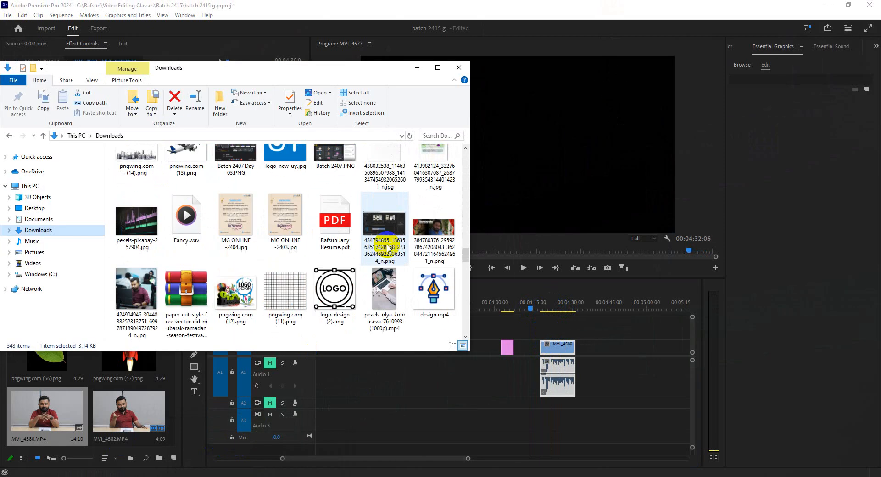
scroll(387, 248, "down", 12)
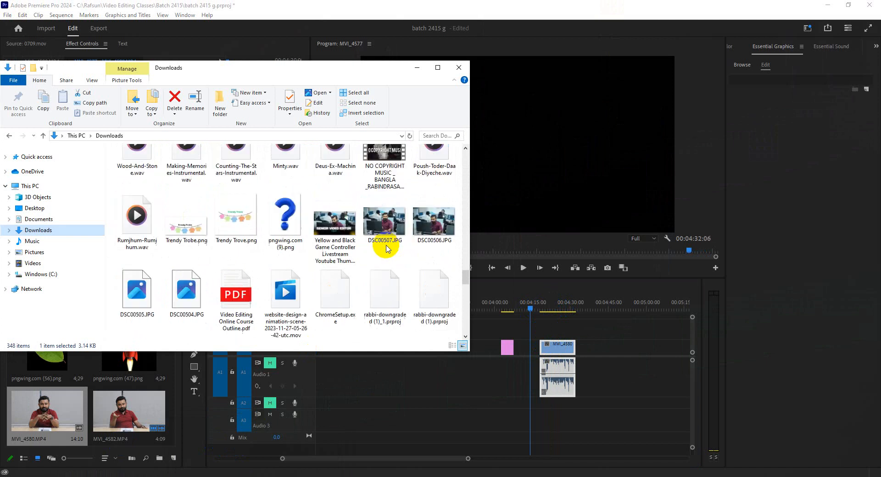
left_click(387, 248)
scroll(387, 248, "down", 10)
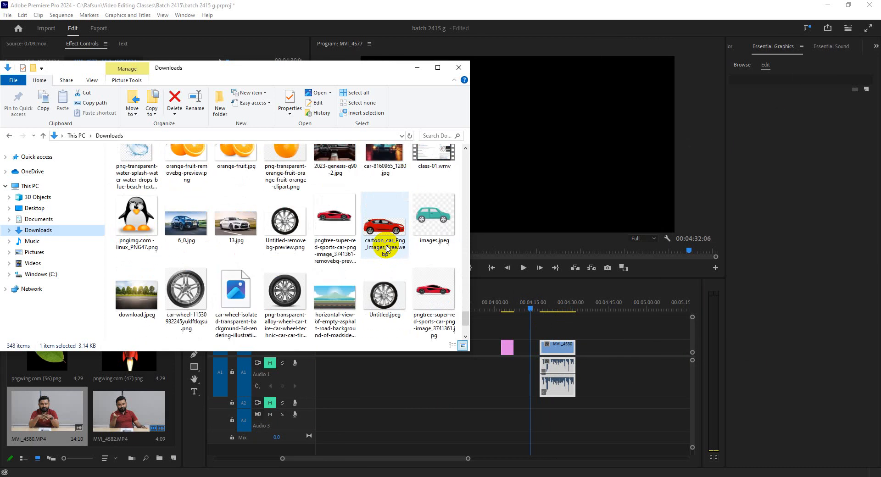
left_click(417, 67)
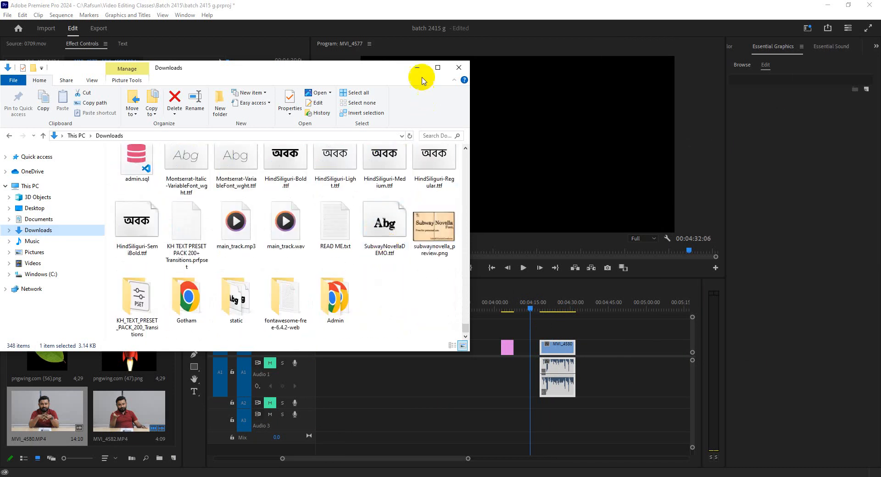
Step: Park the playhead at the start of MVI_4580.MP4 at 00:04:17:21, select the clip and show Lumetri Color with Basic Correction collapsed
left_click_drag(468, 459, 520, 459)
left_click(516, 302)
left_click_drag(249, 65, 106, 65)
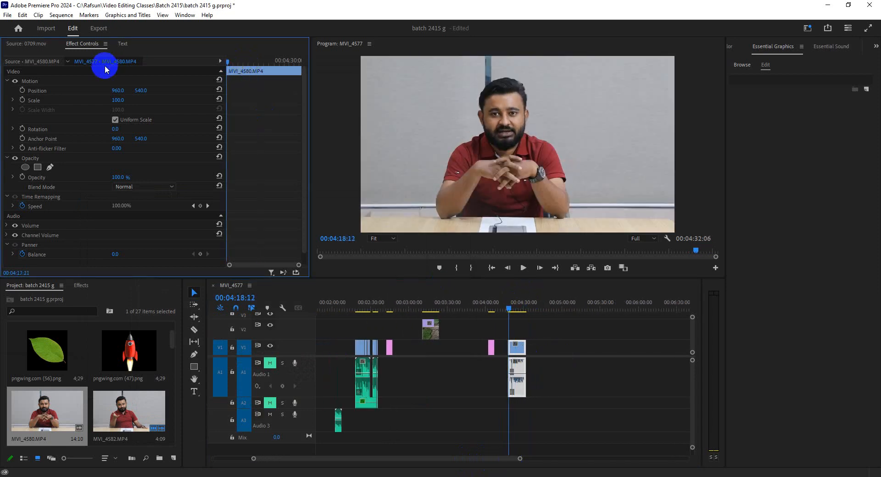
left_click(517, 354)
left_click(509, 308)
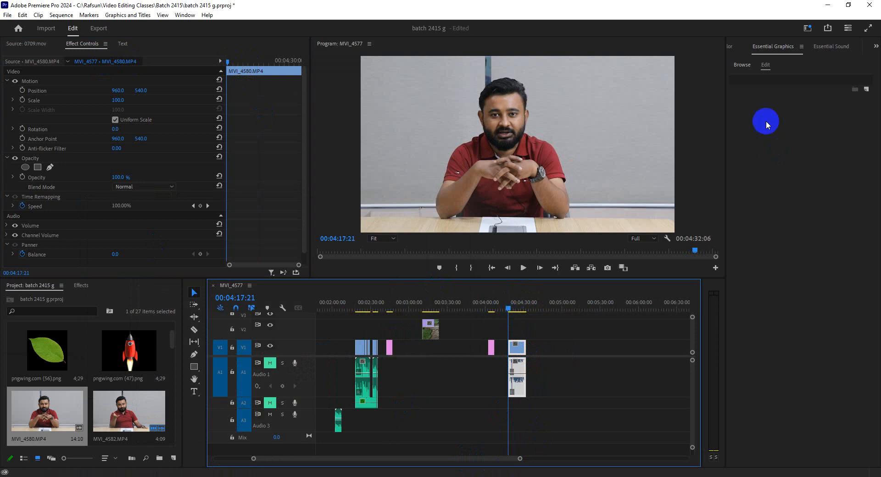
left_click(730, 46)
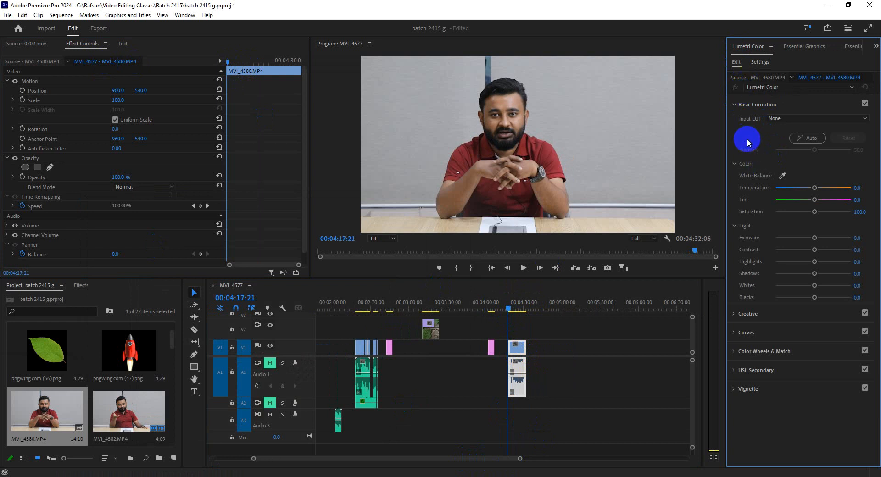
left_click(757, 105)
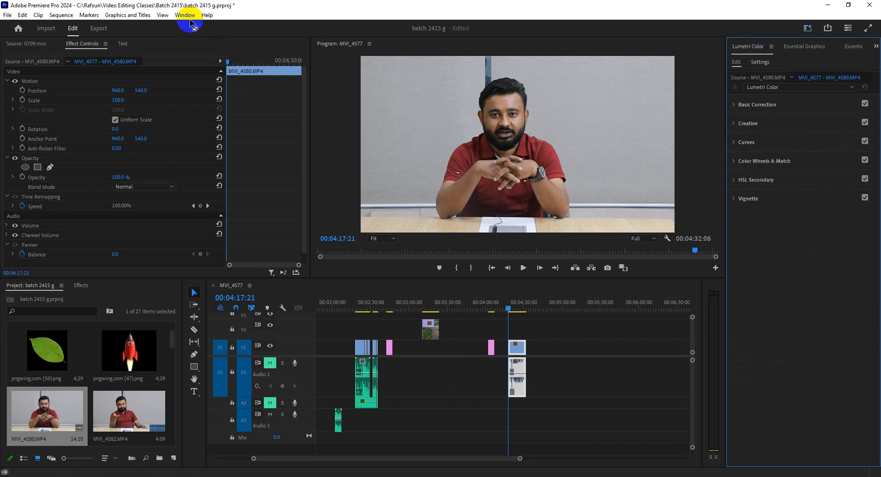
Step: Display the Lumetri Scopes for the MVI_4580.MP4 clip and set the waveform type to RGB
left_click(186, 15)
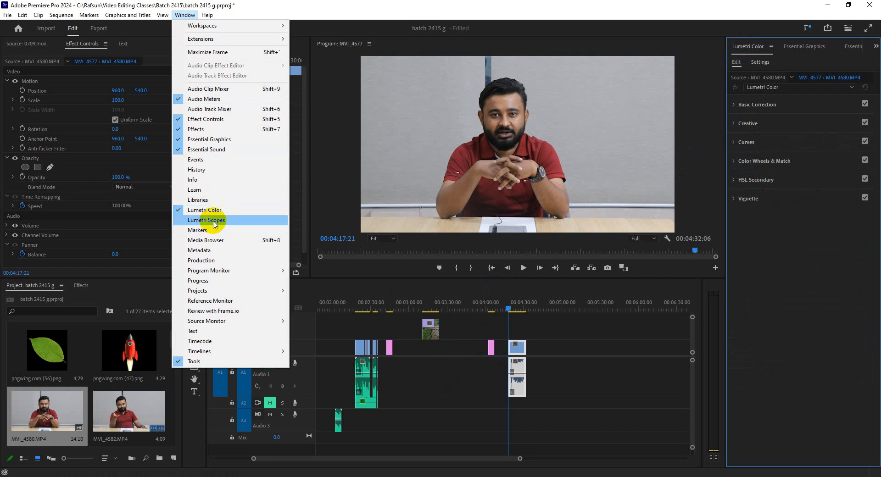
left_click(216, 221)
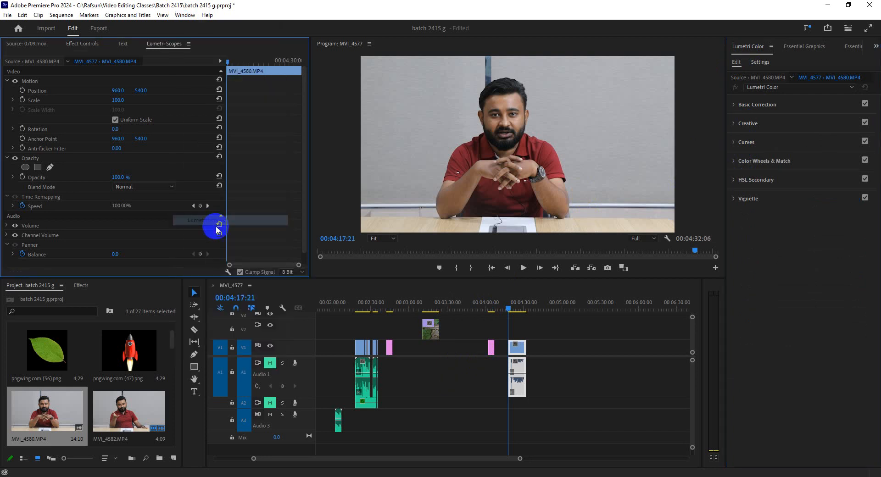
left_click(82, 43)
left_click(165, 43)
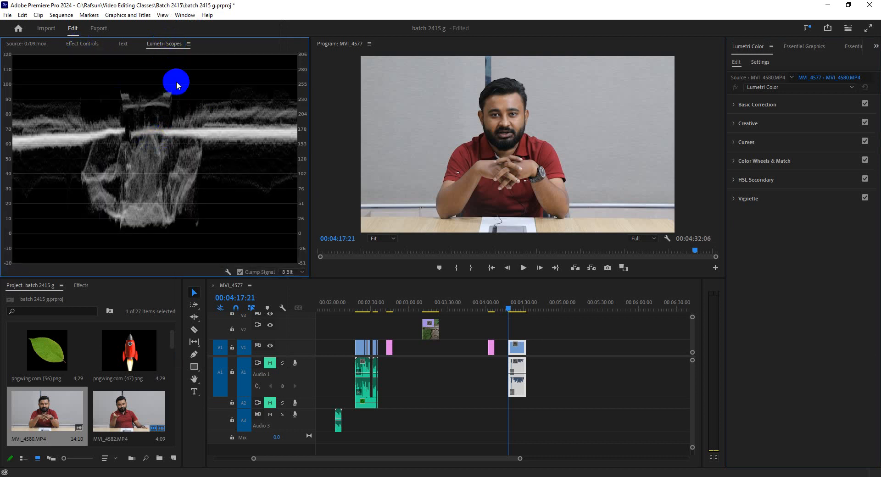
right_click(176, 177)
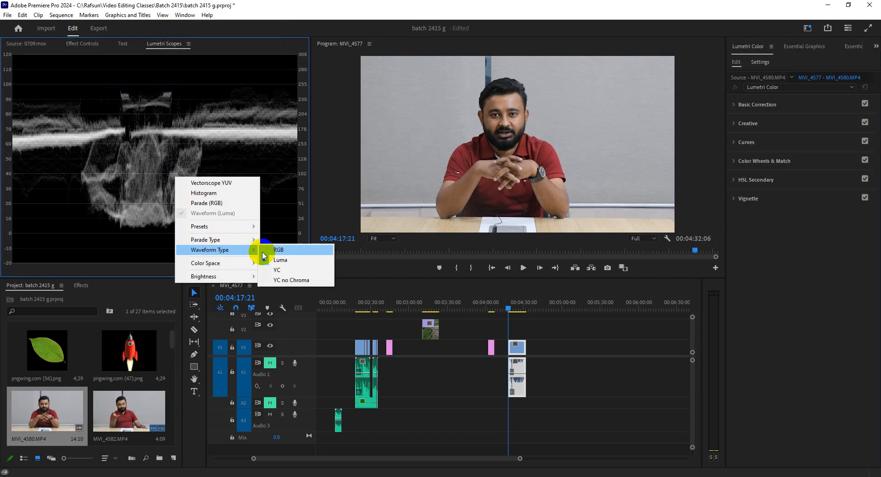
left_click(271, 251)
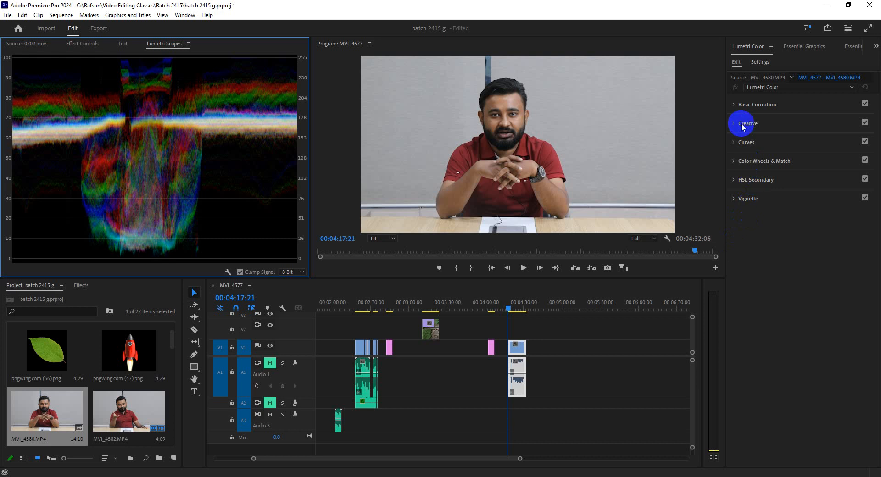
Step: Expand Basic Correction and compare the waveforms of color meter.PNG at 00:04:04:22 and MVI_4580.MP4 at 00:04:23:05 and 00:04:17:21
left_click(755, 105)
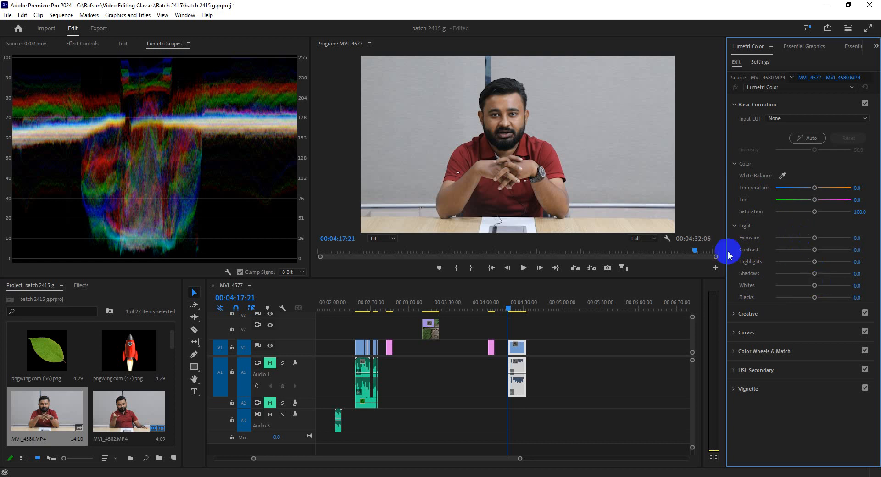
left_click(492, 303)
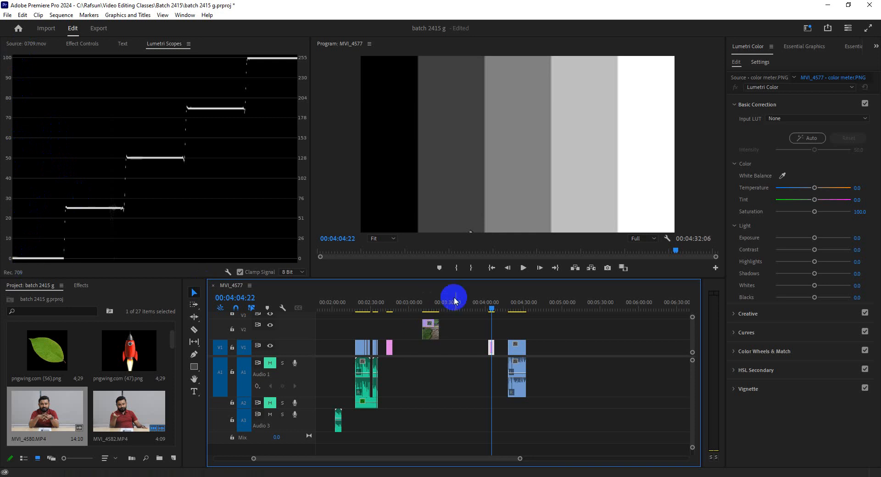
left_click(515, 307)
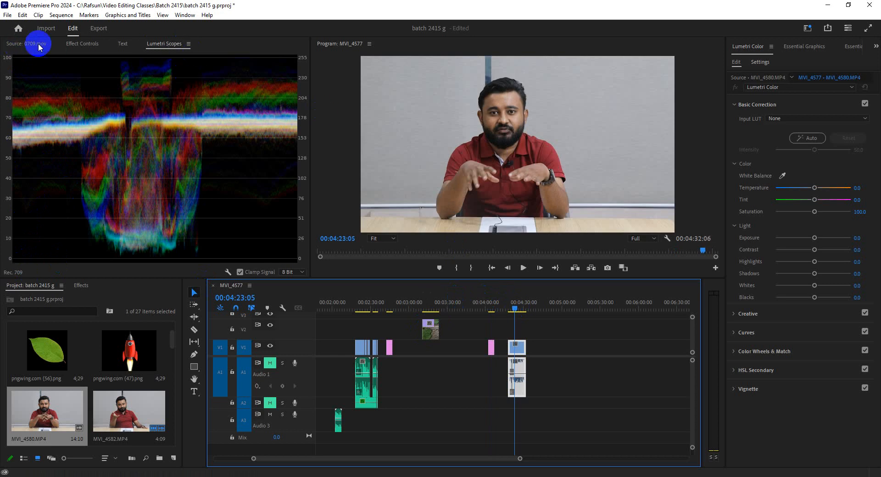
left_click(78, 43)
left_click(241, 64)
key("Up")
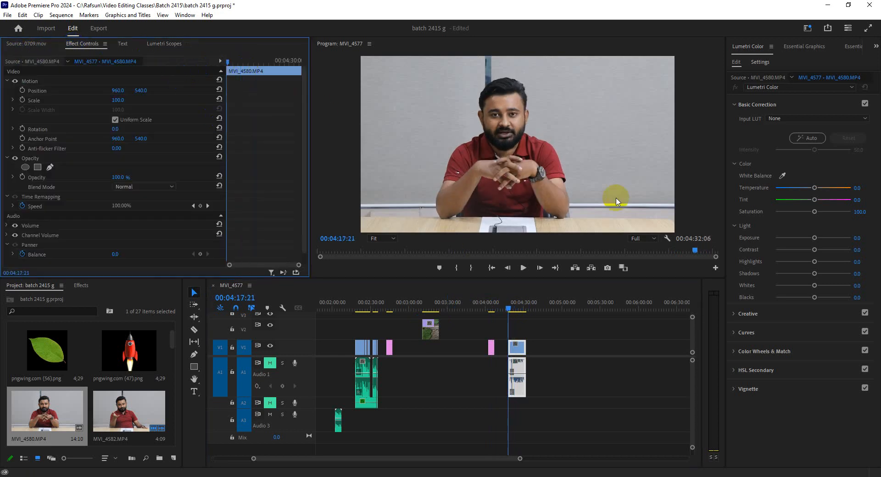
left_click(163, 44)
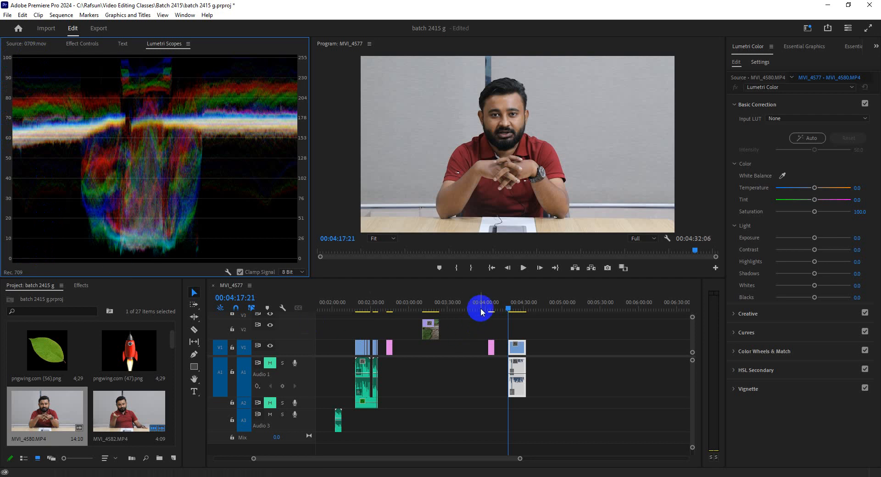
Step: Move the playhead to 00:04:05:15 and select the color meter.PNG clip for correction
left_click(493, 306)
left_click(492, 348)
left_click(394, 139)
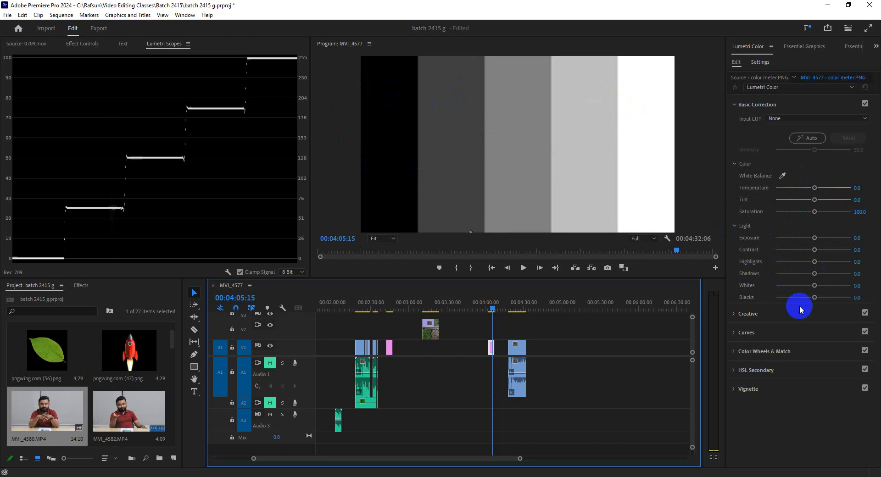
Step: Try Blacks on color meter.PNG at 46.7, 57.6, -5.5 and -15.9, and return it to 0
mouse_move(815, 299)
left_mouse_down()
mouse_move(787, 299)
mouse_move(822, 307)
mouse_move(762, 307)
mouse_move(867, 301)
mouse_move(831, 298)
left_mouse_up()
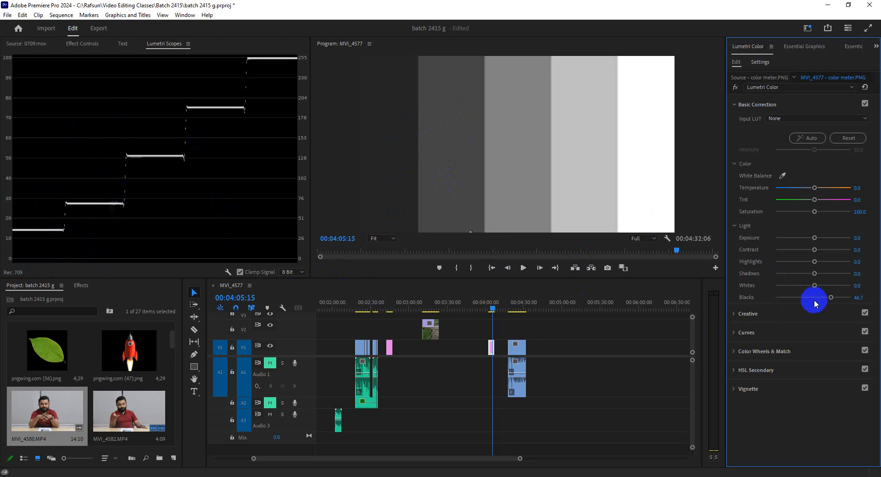
mouse_move(836, 299)
left_mouse_down()
mouse_move(804, 296)
mouse_move(835, 298)
left_mouse_up()
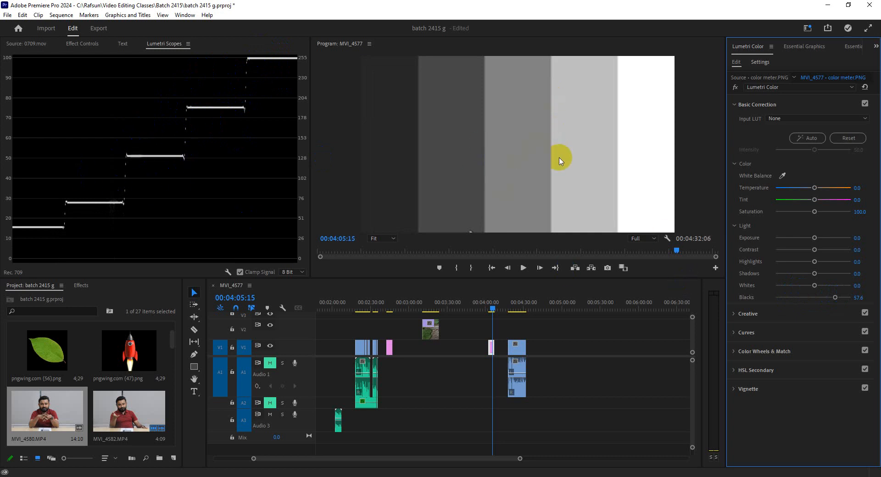
left_click_drag(836, 299, 808, 297)
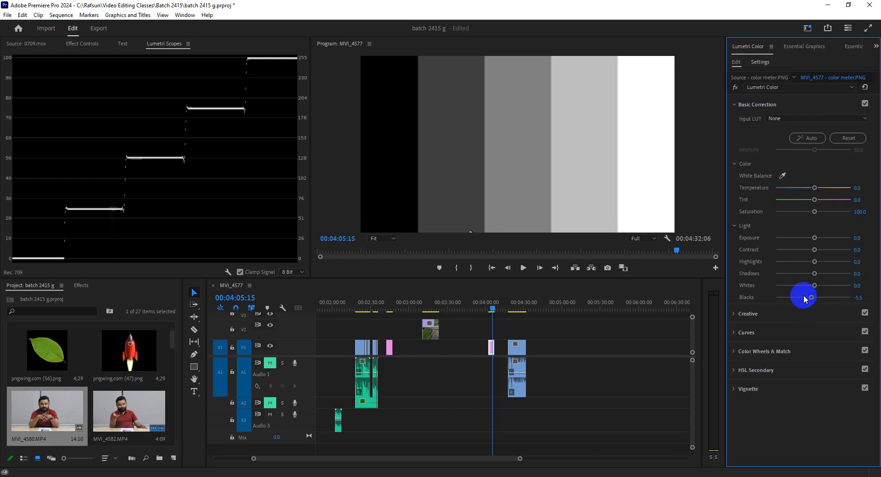
mouse_move(812, 297)
left_mouse_down()
mouse_move(821, 303)
mouse_move(801, 300)
mouse_move(820, 303)
mouse_move(807, 307)
left_mouse_up()
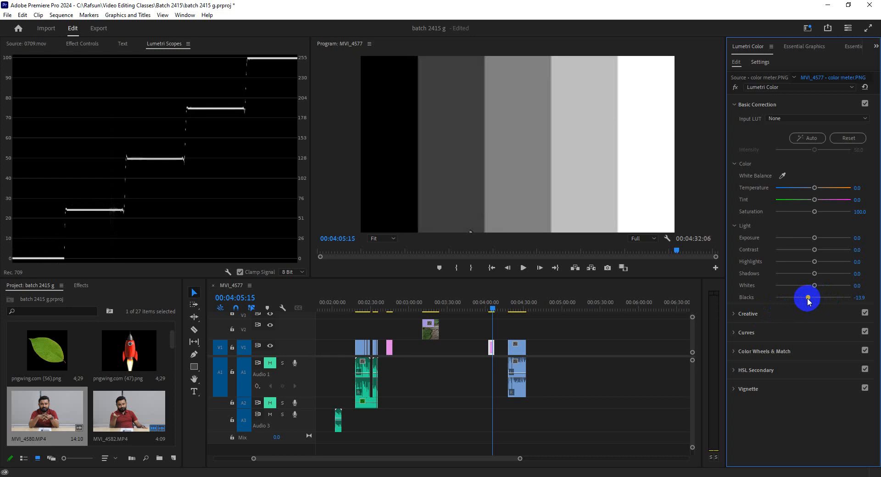
left_click_drag(807, 298, 815, 299)
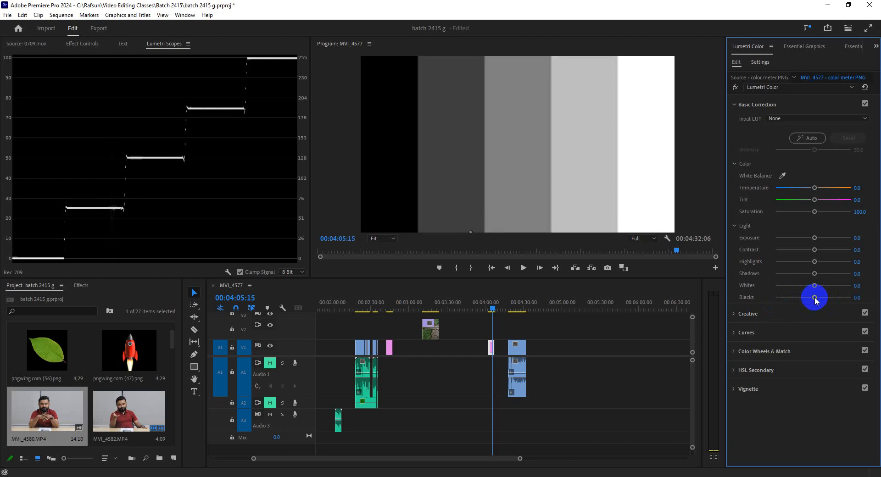
Step: Lower Blacks on color meter.PNG to -60, try a positive value, and set it back to 0
left_click_drag(814, 297, 790, 304)
left_click(862, 299)
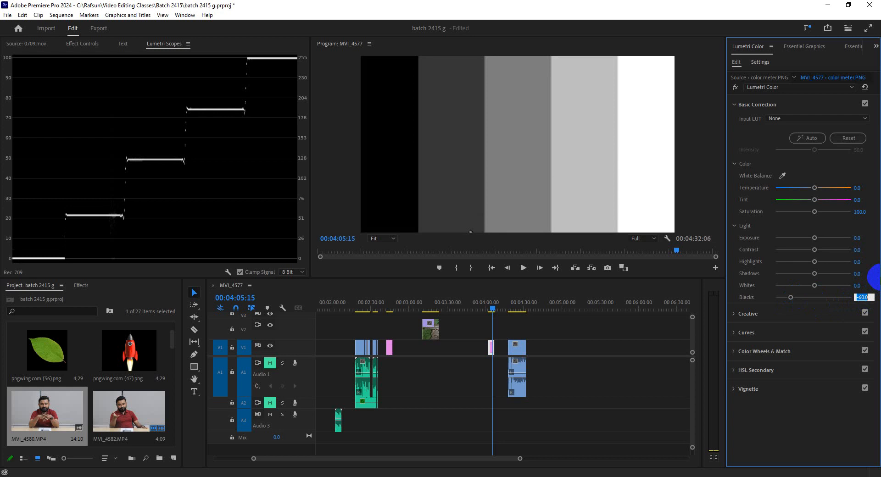
key("Return")
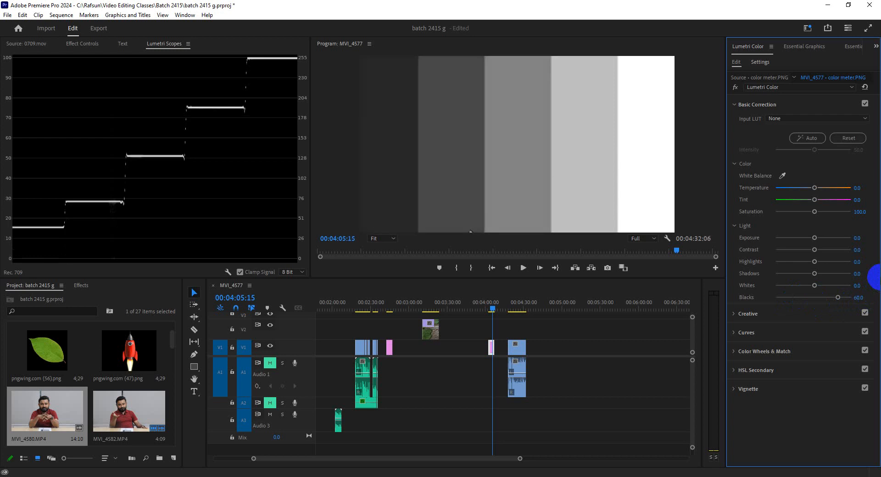
left_click(860, 300)
type("0")
key("Return")
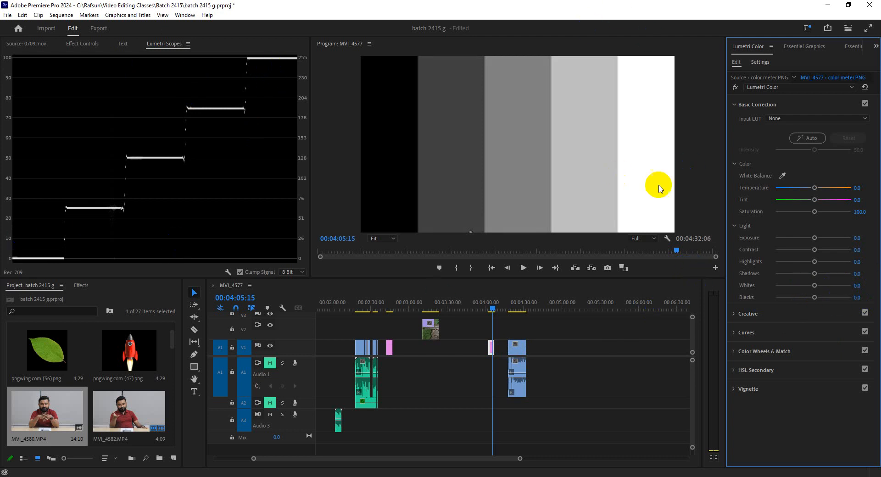
Step: Lower Whites on color meter.PNG to -66.1 and reset it, raise it to about 55 and reset it again
left_click_drag(815, 285, 788, 285)
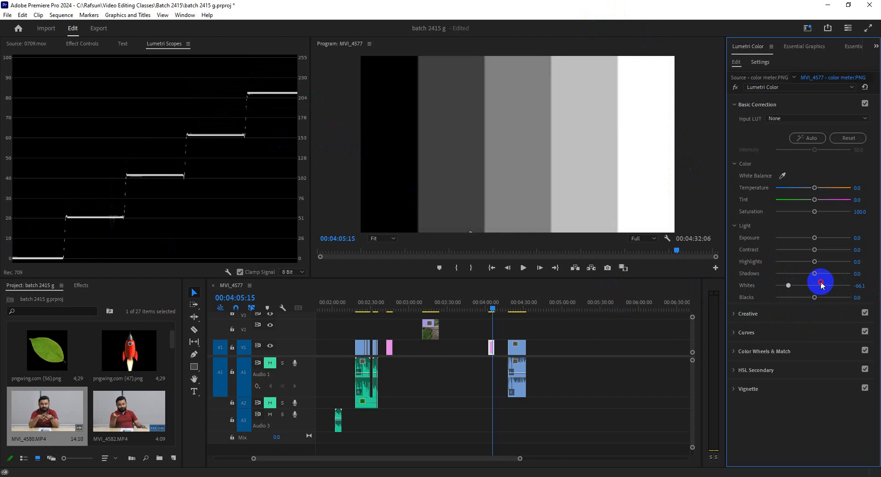
double_click(821, 285)
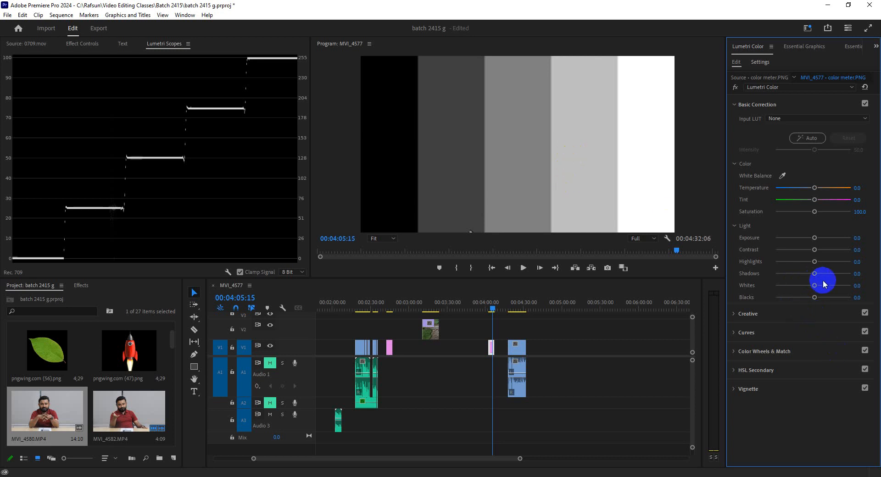
left_click_drag(813, 286, 836, 286)
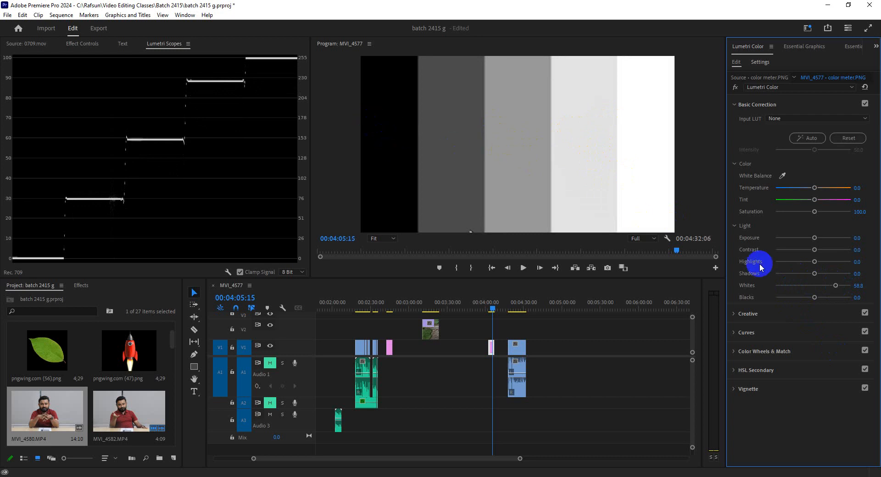
left_click_drag(832, 284, 825, 289)
double_click(824, 289)
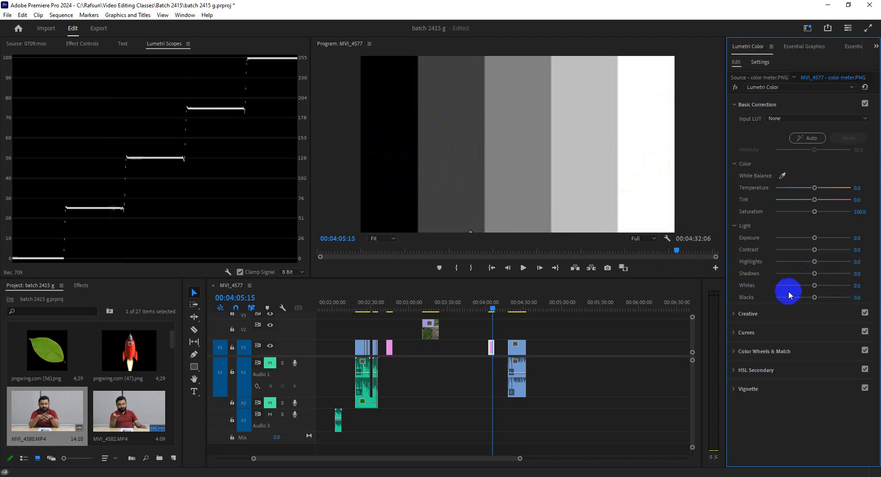
Step: Try shifting Shadows and Highlights on color meter.PNG and return both to 0
mouse_move(816, 278)
left_mouse_down()
mouse_move(798, 277)
mouse_move(828, 281)
mouse_move(791, 278)
mouse_move(816, 276)
left_mouse_up()
double_click(815, 275)
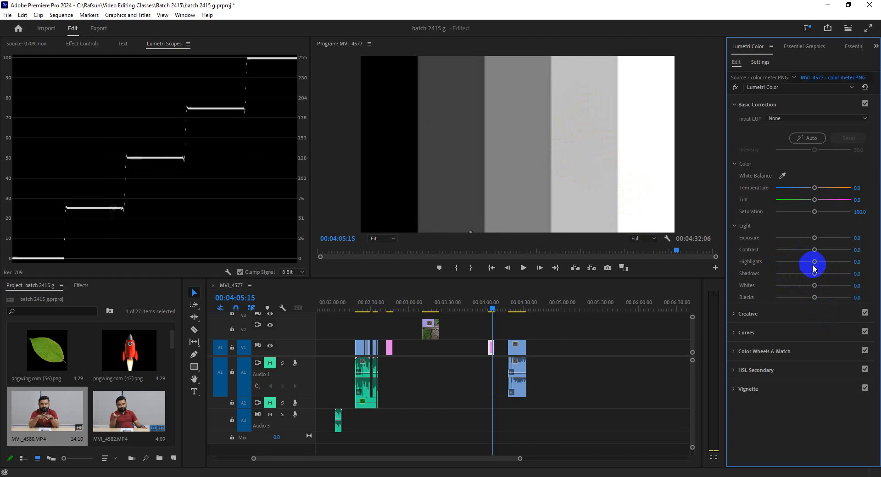
left_click_drag(814, 262, 830, 273)
left_click_drag(822, 271, 806, 262)
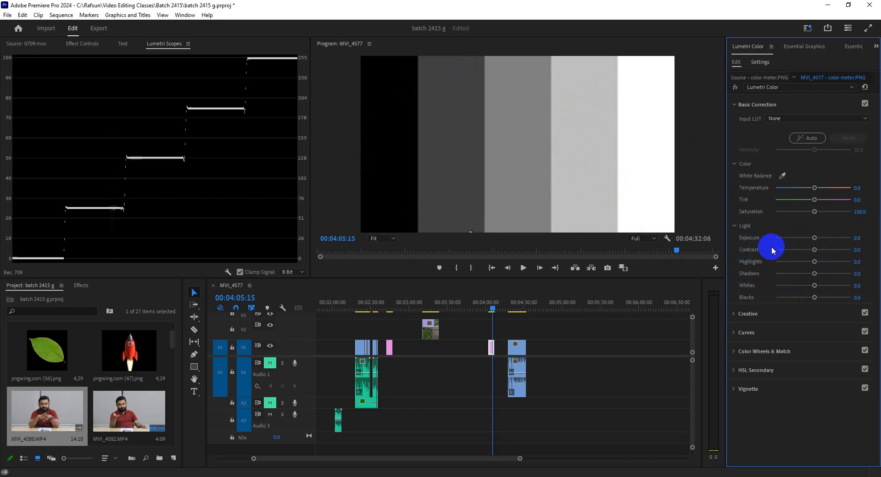
Step: Try a strong Exposure increase on color meter.PNG and reset it to 0
left_click_drag(813, 237, 848, 242)
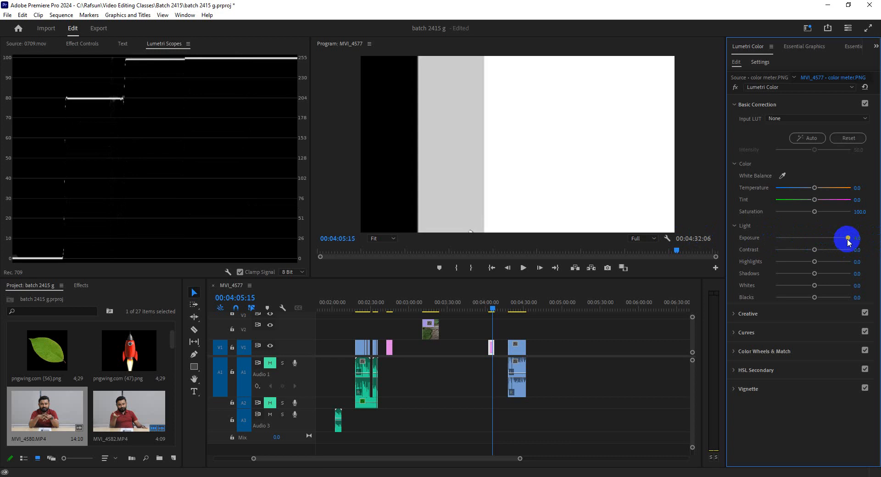
double_click(848, 239)
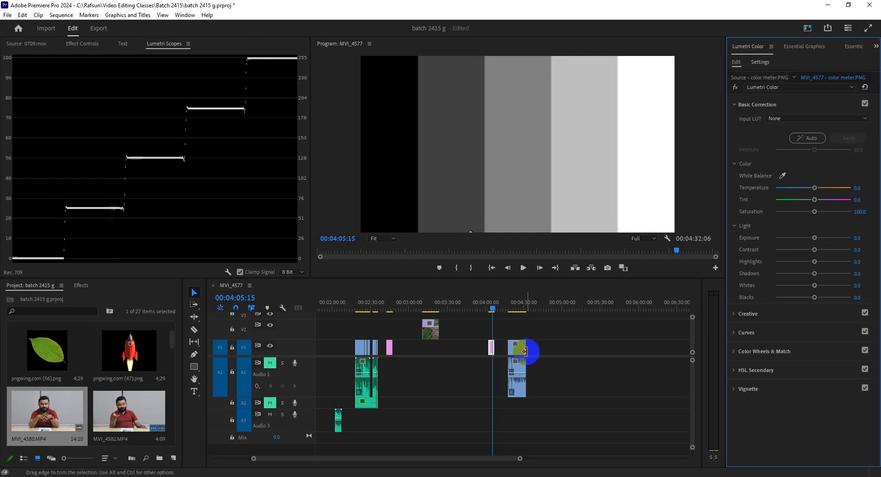
left_click(237, 148)
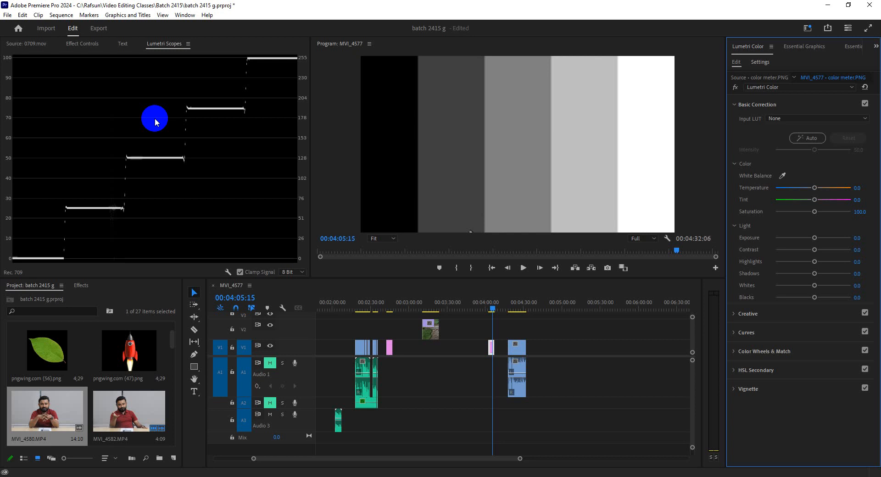
Step: Examine the aerial field footage and its waveform around 00:03:16:17, and return to color meter.PNG at 00:04:05:15
left_click(431, 308)
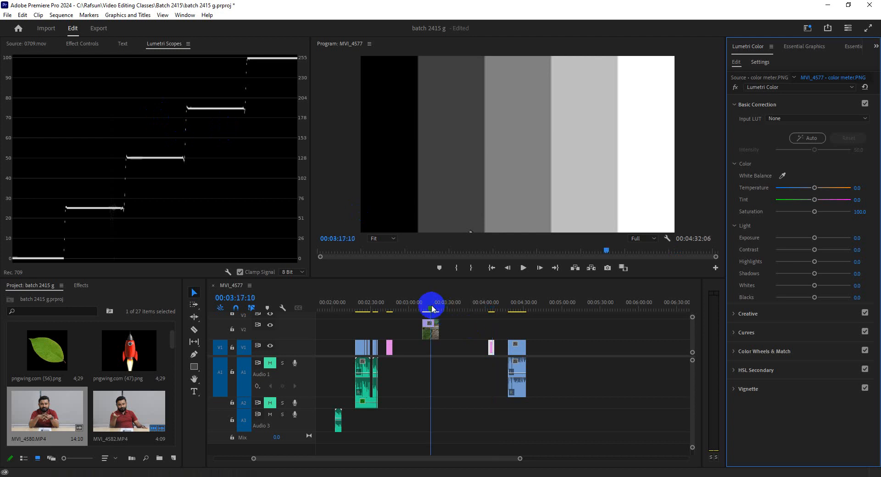
left_click_drag(432, 306, 430, 307)
left_click(430, 334)
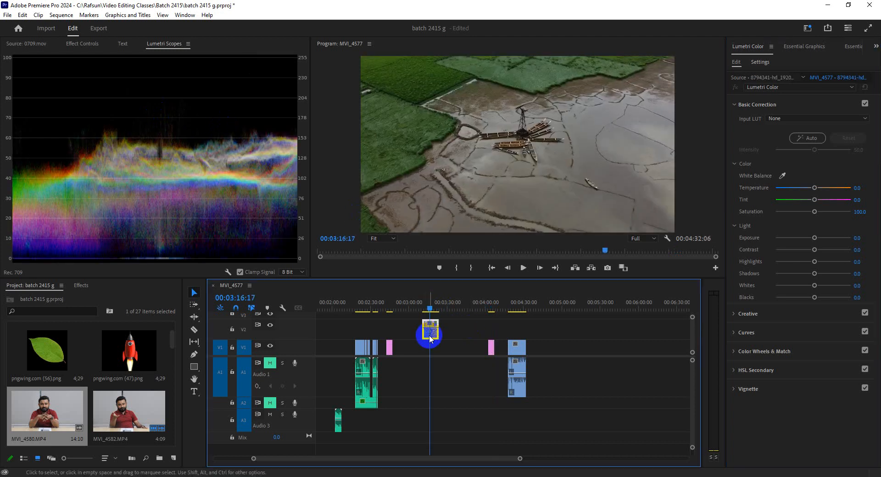
left_click(495, 306)
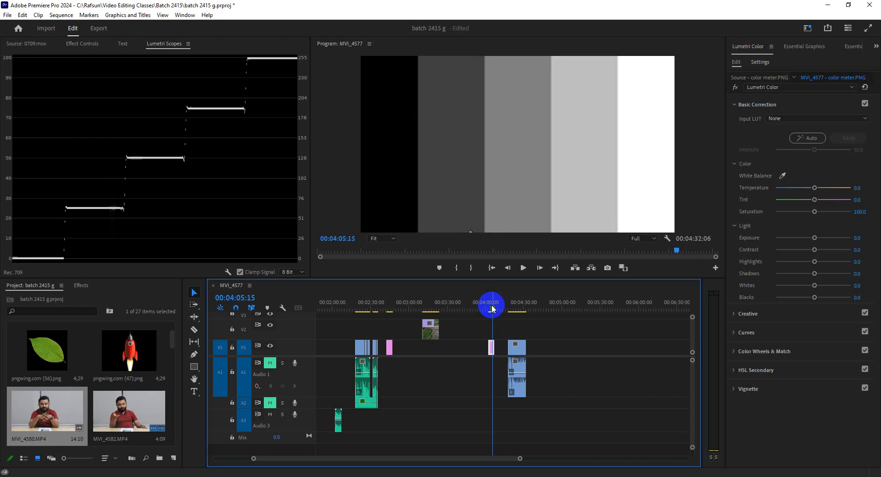
Step: Try small positive Blacks values on color meter.PNG, including 7.9, and set Blacks back to 0
left_click_drag(814, 297, 815, 298)
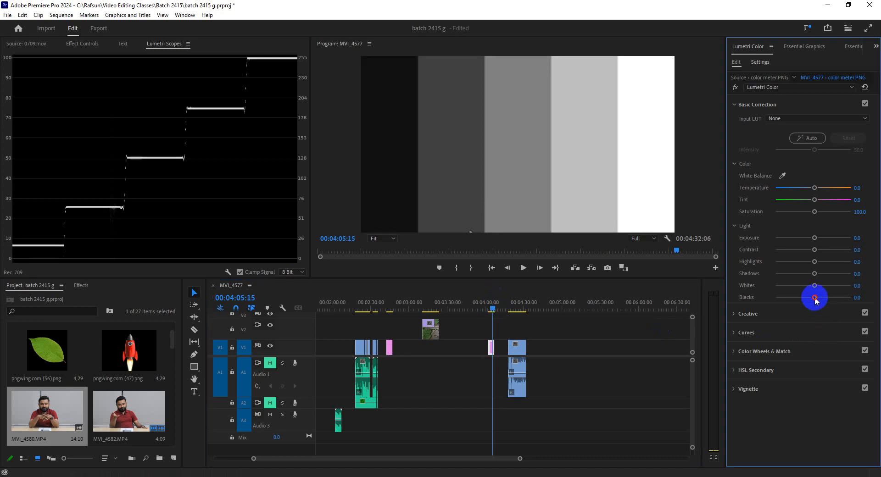
double_click(814, 298)
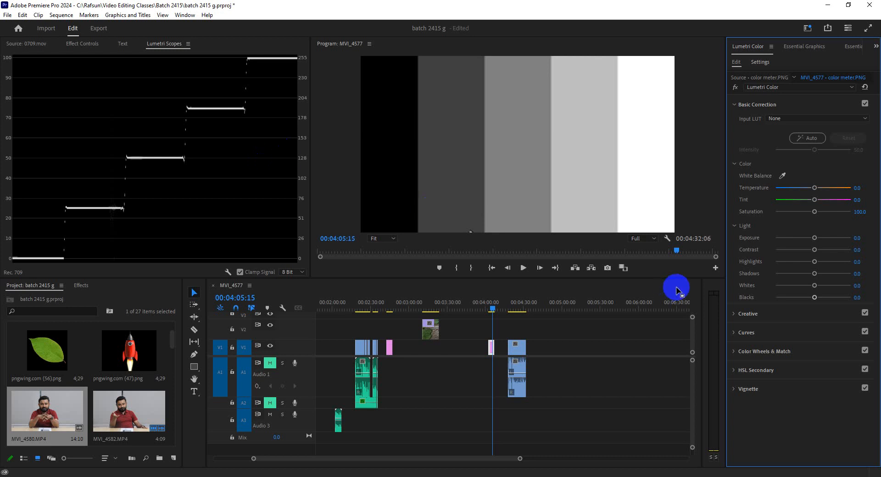
mouse_move(815, 298)
left_mouse_down()
mouse_move(803, 297)
mouse_move(816, 298)
left_mouse_up()
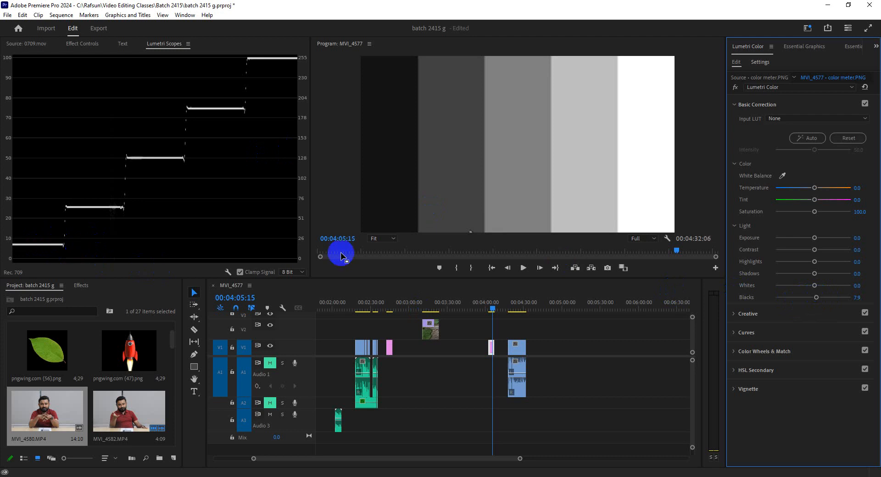
left_click_drag(816, 297, 816, 297)
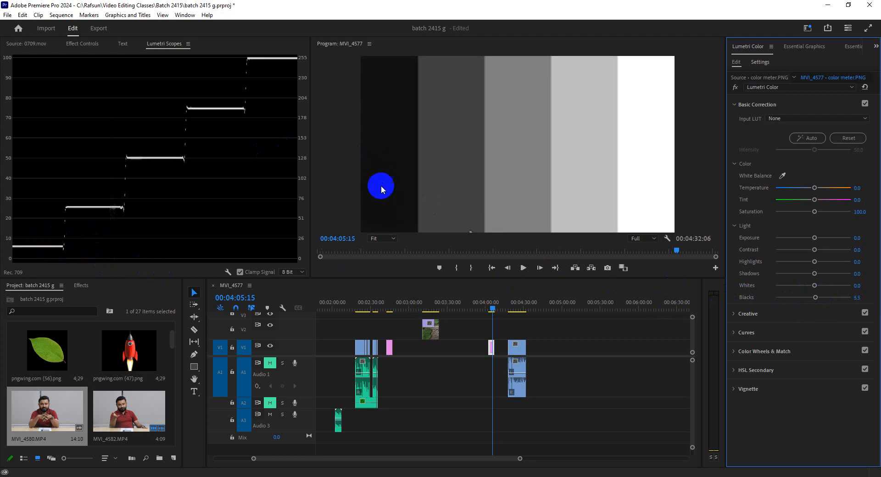
left_click(862, 298)
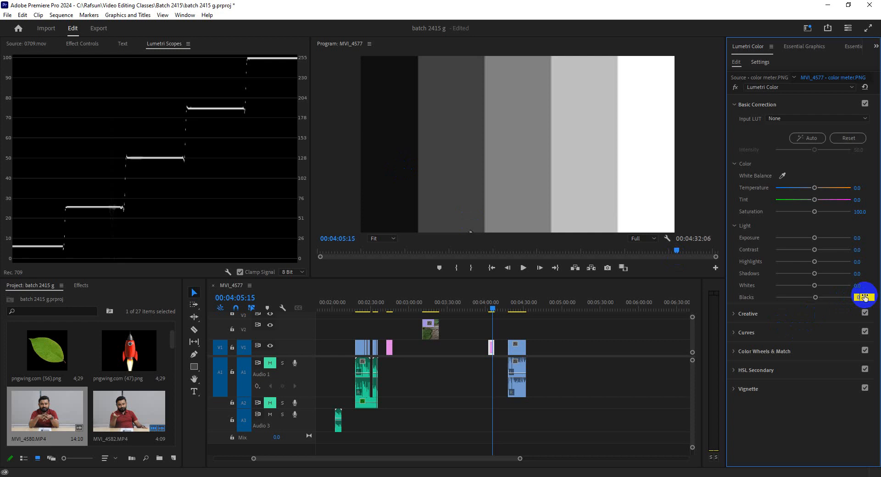
type("0")
key("Return")
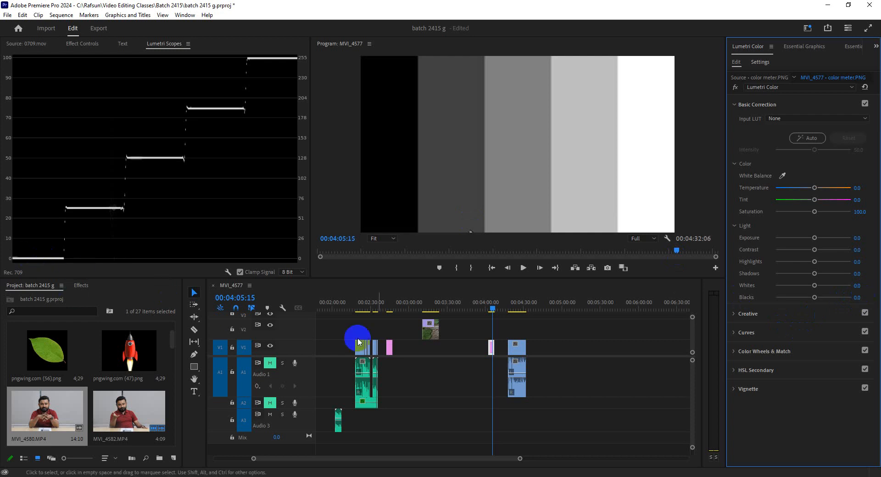
Step: Select the aerial field clip at 00:03:13:02 and switch the waveform type to Luma
left_click(425, 307)
left_click(433, 339)
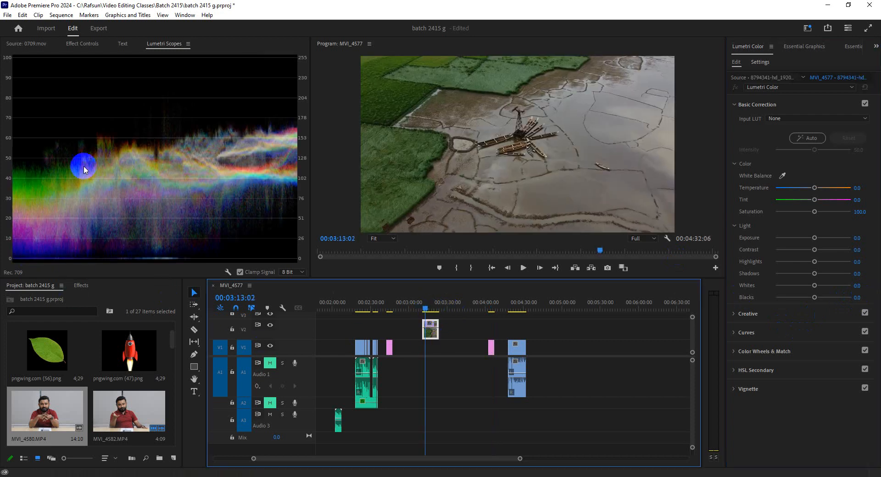
right_click(164, 167)
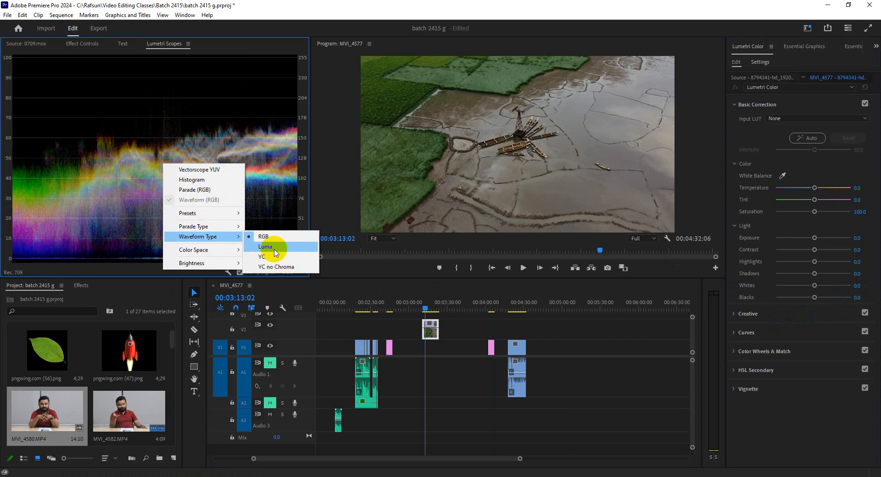
left_click(257, 248)
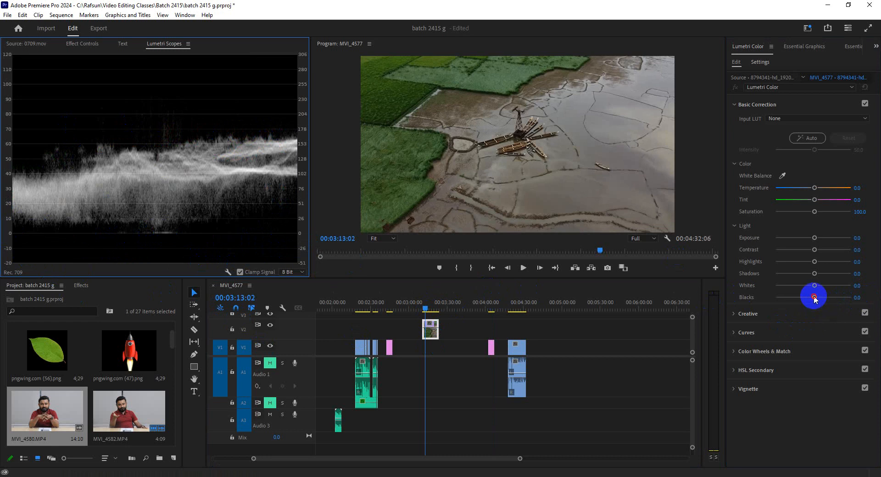
Step: Lower Blacks on the aerial field clip to -5.5 and raise Whites to 43.0 and on to 63.6
left_click_drag(813, 298, 811, 299)
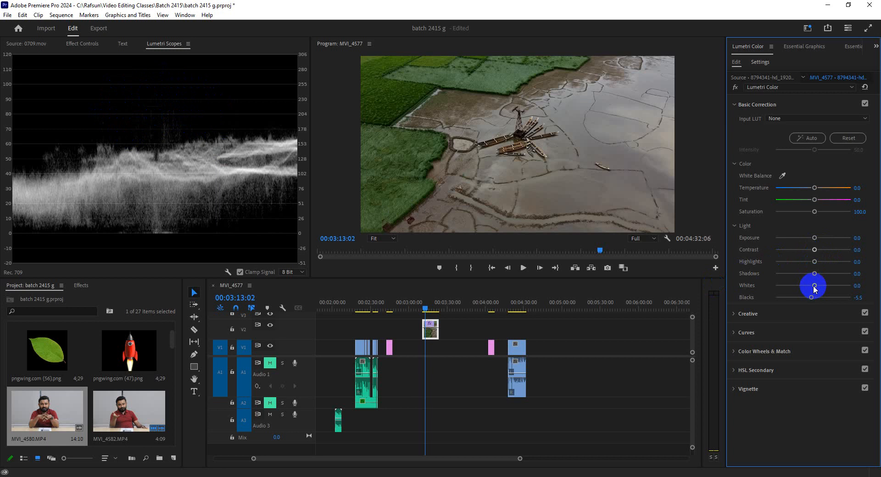
left_click_drag(815, 286, 829, 286)
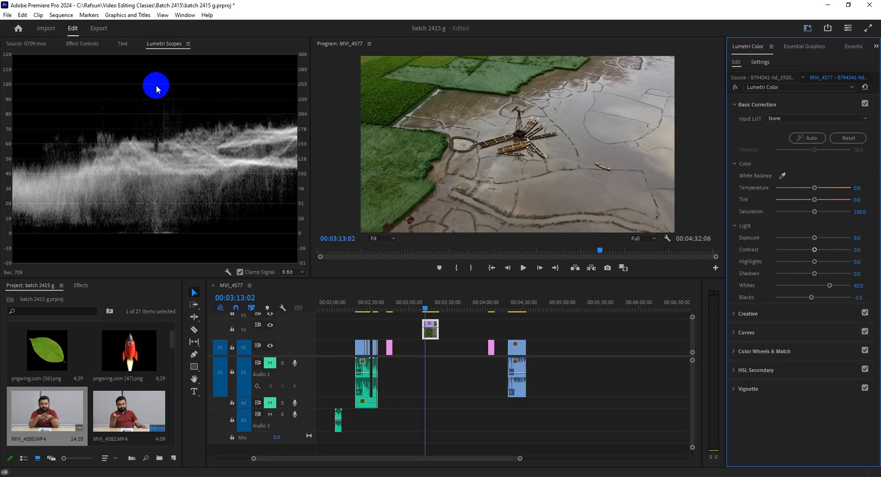
left_click_drag(829, 286, 837, 285)
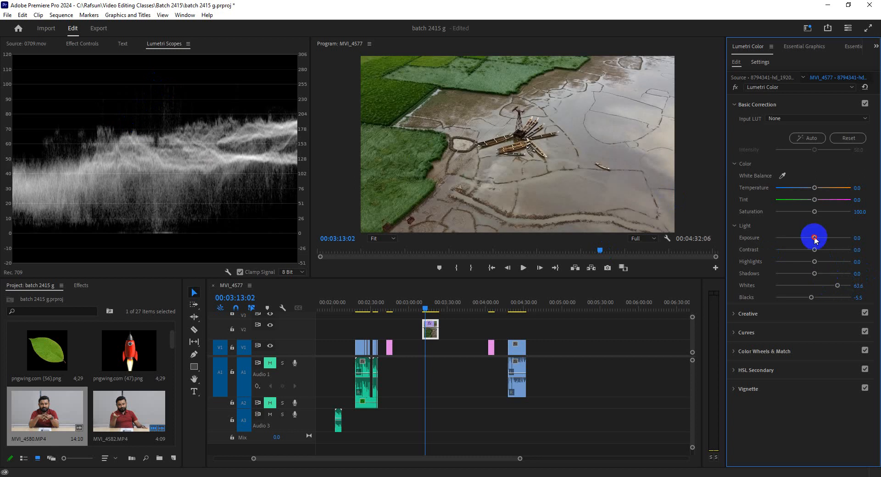
Step: Balance Exposure and Whites on the aerial field clip, trying 1.3 with 33.1 and settling on 1.4 with 50.3
left_click_drag(816, 239, 823, 237)
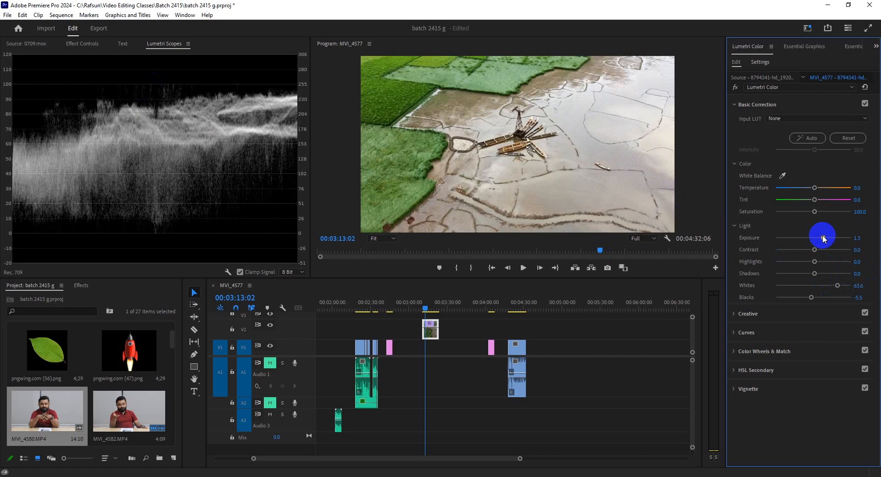
left_click_drag(838, 286, 825, 286)
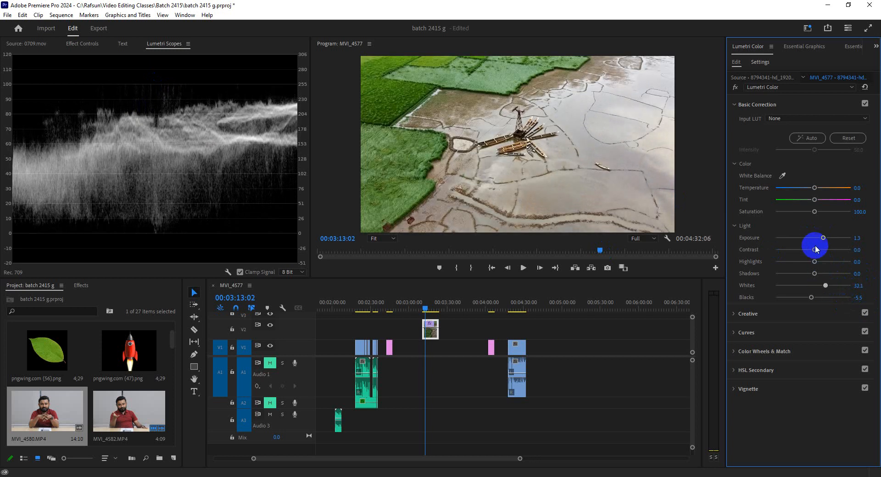
left_click_drag(823, 239, 823, 237)
left_click_drag(825, 286, 831, 285)
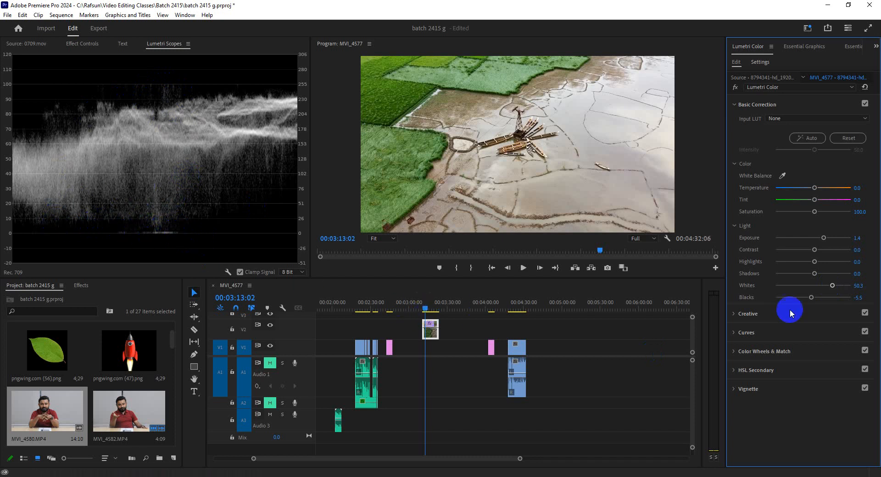
Step: Push Exposure on the aerial field clip to the 5.0 maximum and bring it back down to 0.9
left_click_drag(828, 240, 860, 238)
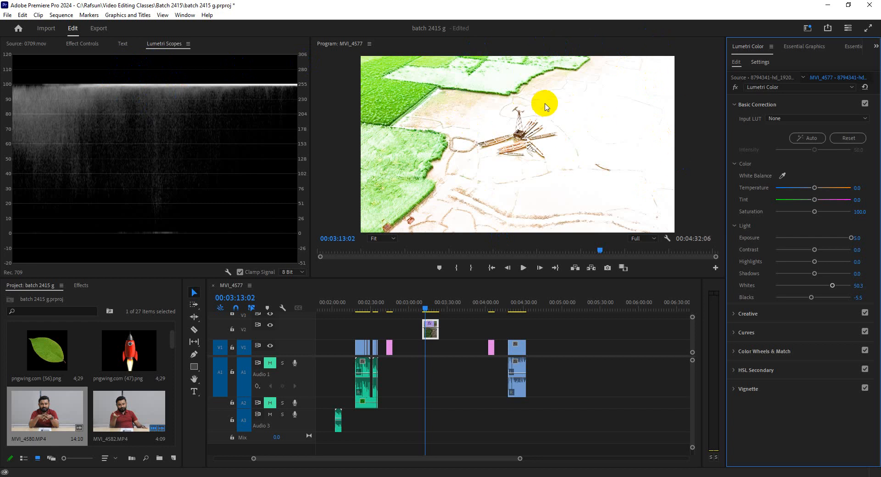
left_click_drag(851, 238, 820, 239)
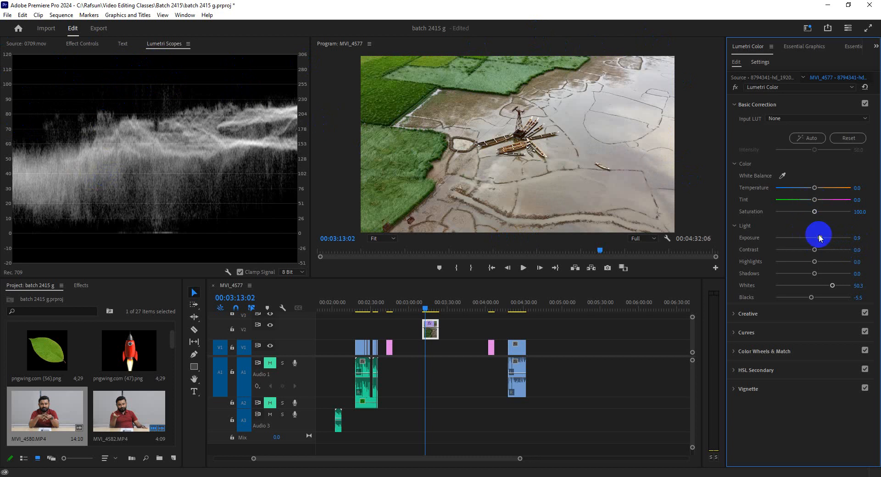
Step: Switch the waveform type back to RGB and fine-tune the aerial field clip to Exposure 1.4 and Blacks -0.6
right_click(172, 131)
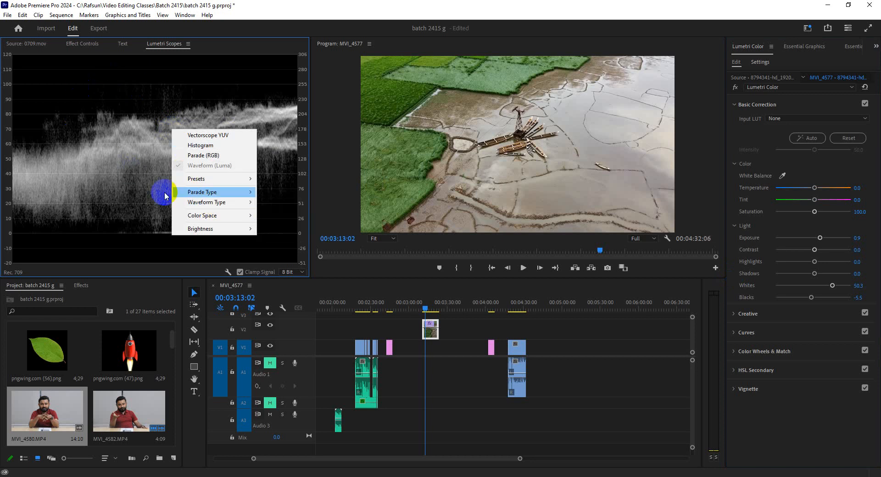
left_click(270, 203)
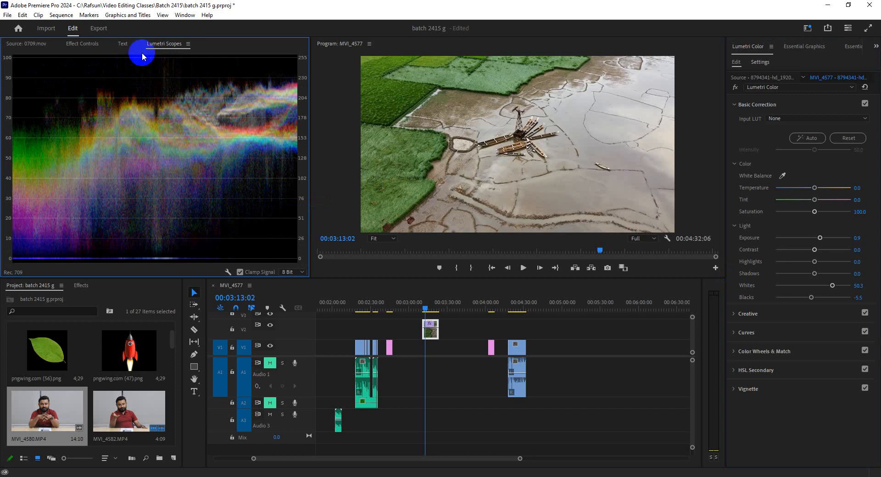
left_click_drag(820, 238, 825, 239)
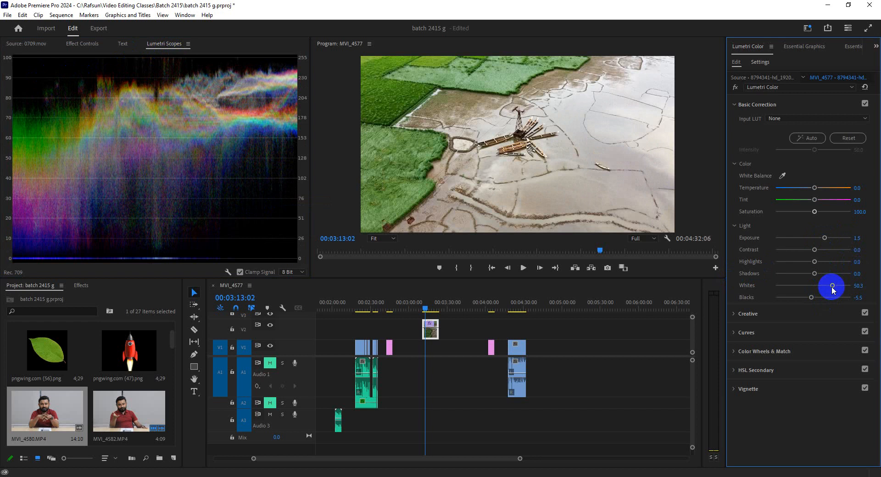
left_click_drag(811, 298, 812, 299)
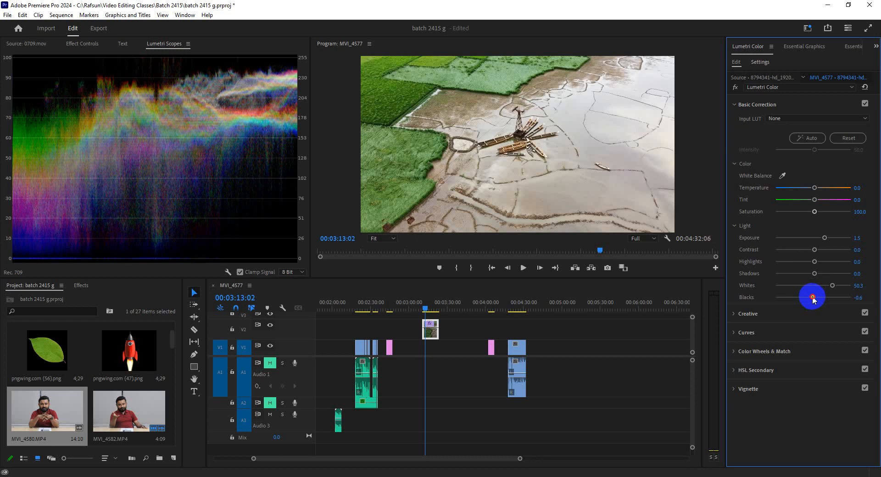
left_click_drag(823, 241, 821, 241)
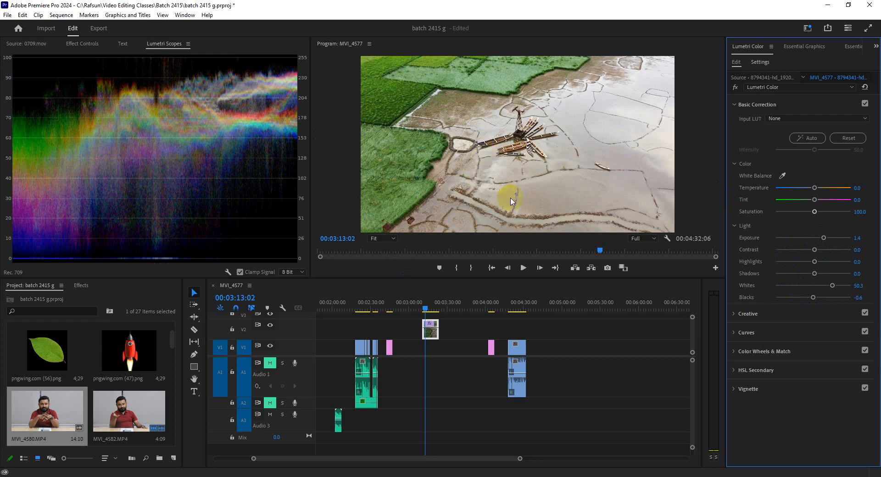
left_click(822, 283)
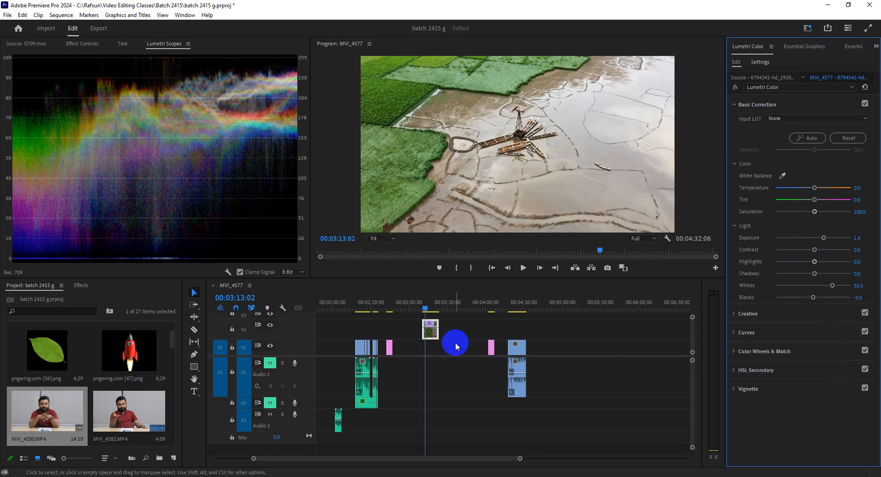
Step: Reset Exposure and Whites on the aerial field clip to 0 and select color meter.PNG at 00:04:04:13
double_click(823, 237)
double_click(833, 286)
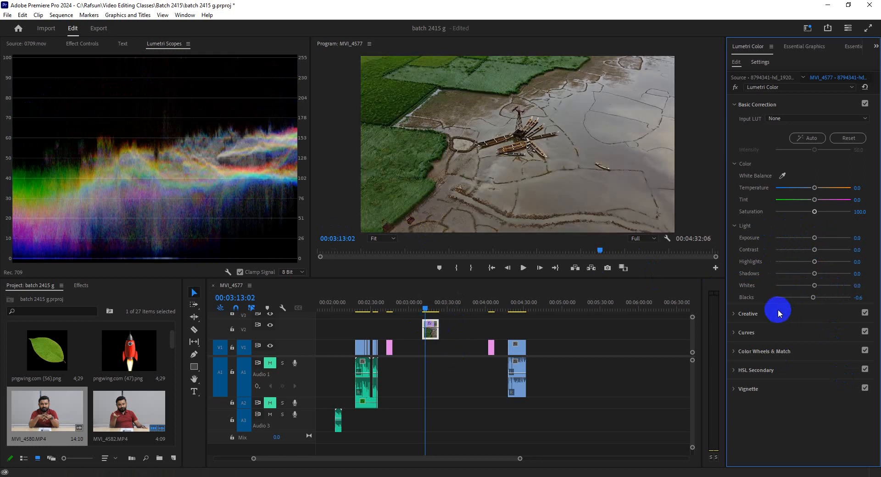
left_click(491, 310)
left_click(491, 350)
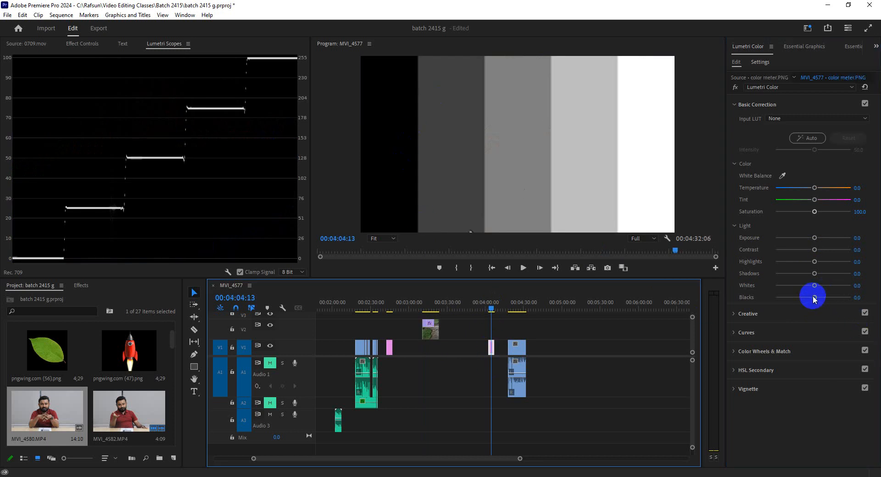
Step: Try shifting Blacks and Shadows on the aerial field clip at 00:03:13:20 and reset Blacks, Whites and Shadows to 0
left_click(427, 308)
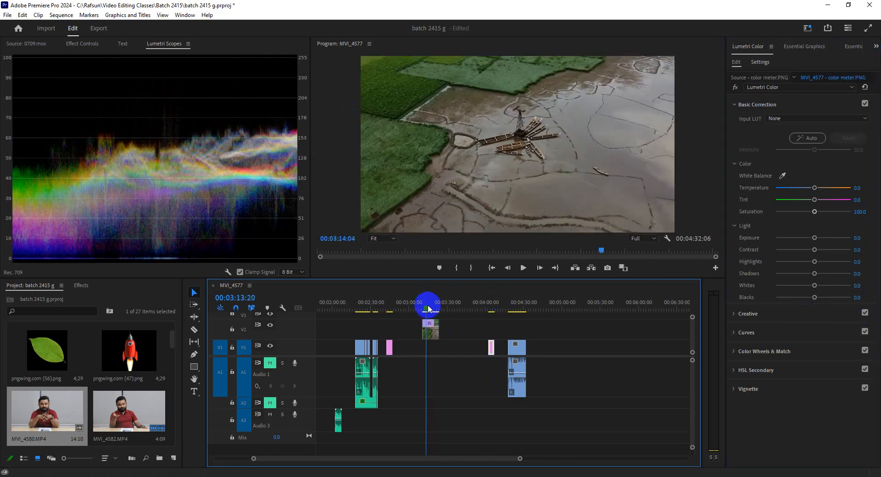
left_click(429, 329)
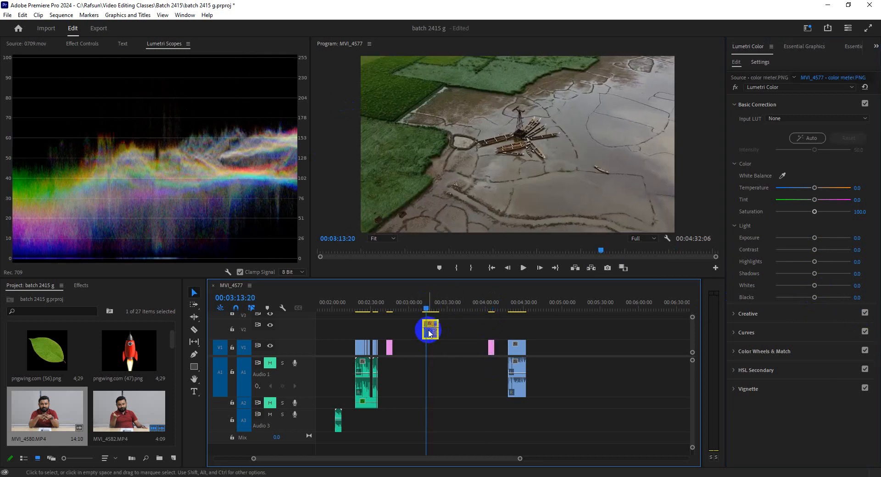
mouse_move(822, 298)
left_mouse_down()
mouse_move(734, 304)
mouse_move(846, 299)
mouse_move(777, 299)
mouse_move(830, 301)
mouse_move(777, 296)
mouse_move(785, 293)
mouse_move(824, 296)
mouse_move(779, 300)
mouse_move(836, 298)
mouse_move(810, 301)
mouse_move(833, 289)
mouse_move(772, 285)
mouse_move(838, 292)
mouse_move(816, 291)
left_mouse_up()
double_click(811, 299)
double_click(815, 289)
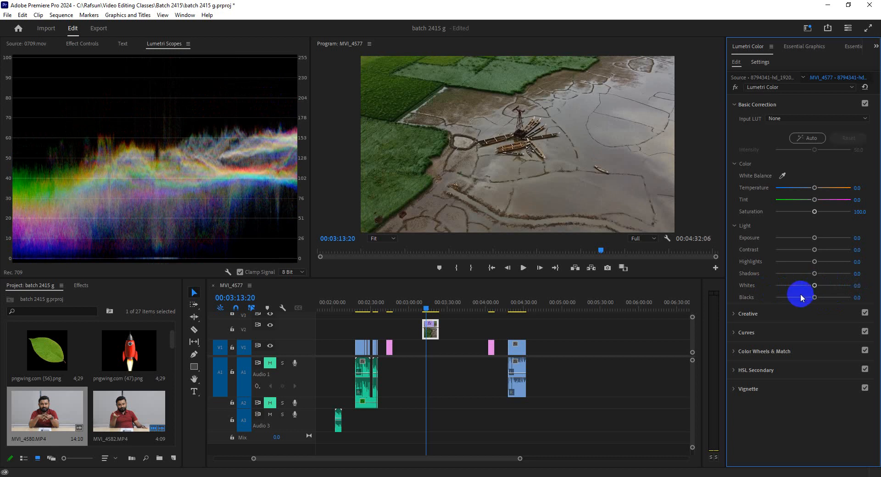
mouse_move(814, 274)
left_mouse_down()
mouse_move(793, 275)
mouse_move(819, 278)
left_mouse_up()
double_click(818, 275)
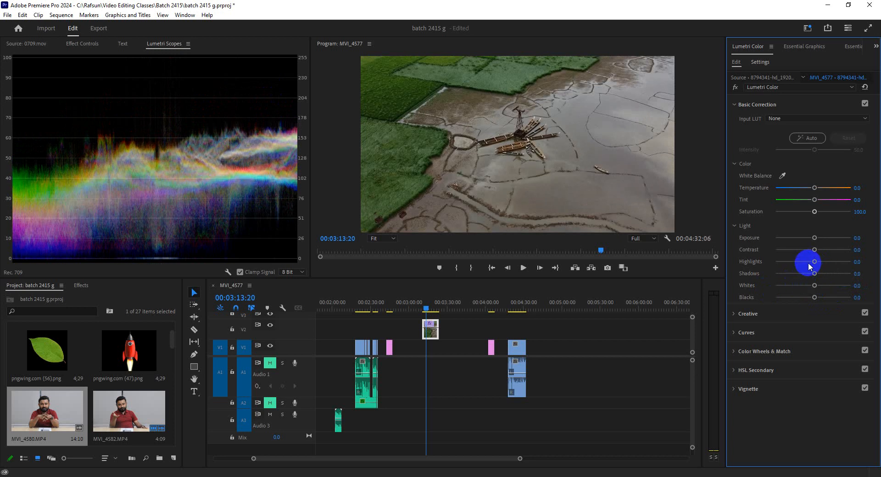
Step: Try Highlights 51.5 with Shadows -50.3 on the aerial field clip and reset both to 0
left_click_drag(815, 263, 833, 263)
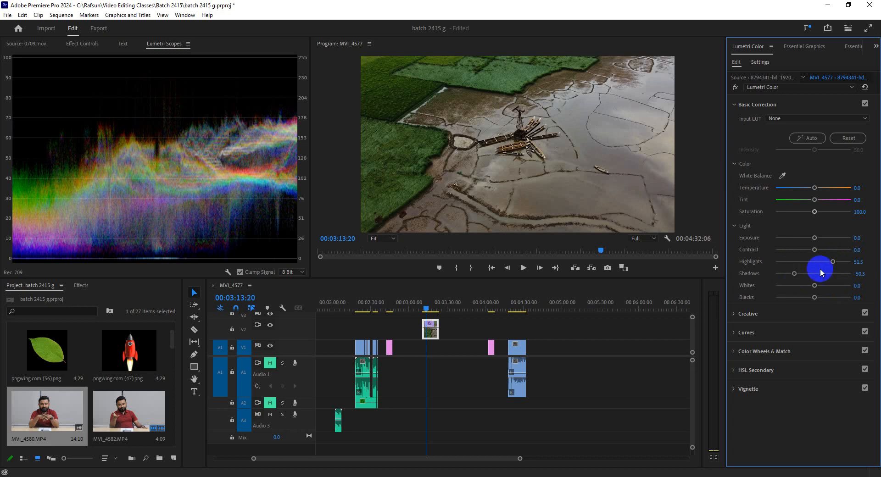
double_click(833, 261)
double_click(794, 273)
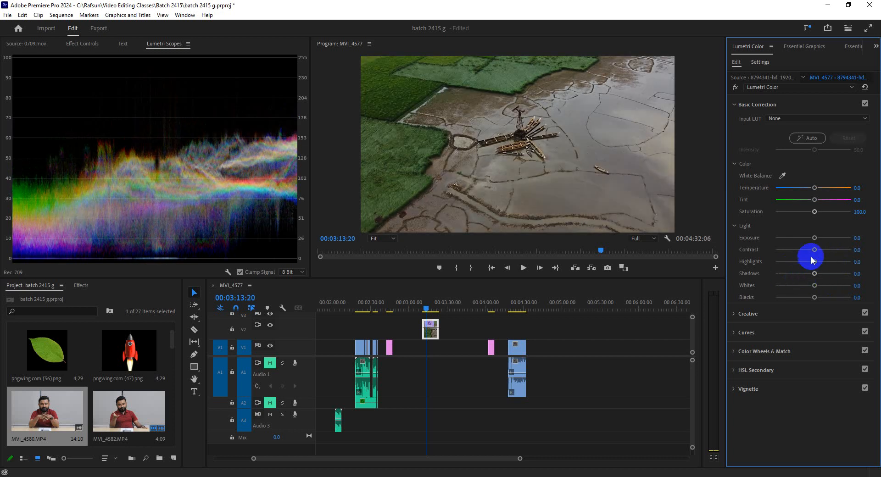
Step: Try Contrast on the aerial field clip at 61.2, -70.9 and 57.6, resetting it to 0
left_click_drag(816, 251, 837, 252)
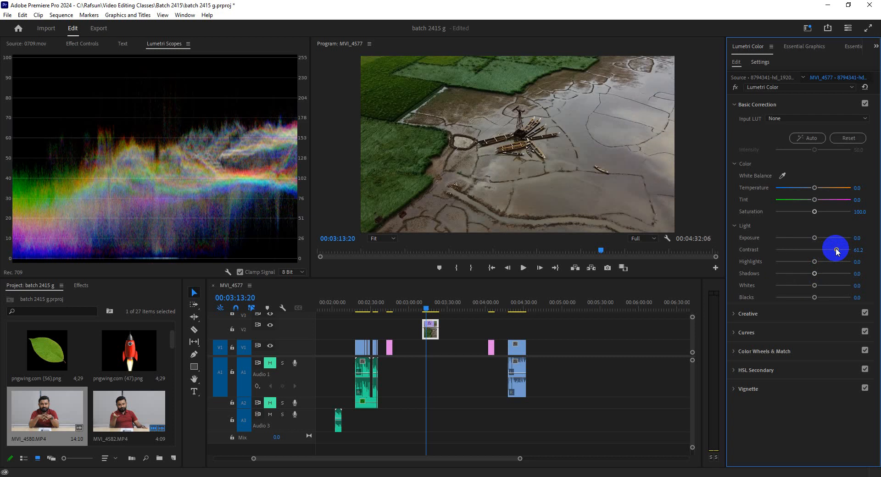
left_click_drag(836, 251, 785, 252)
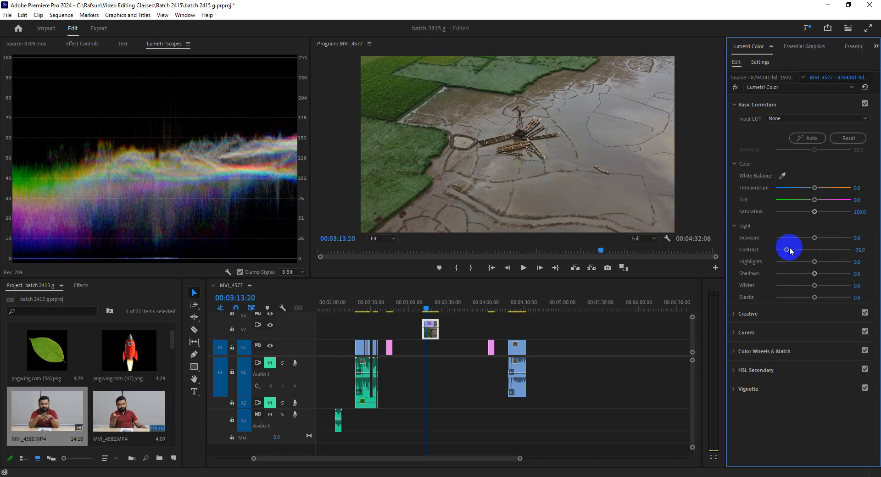
left_click_drag(787, 250, 823, 250)
double_click(812, 248)
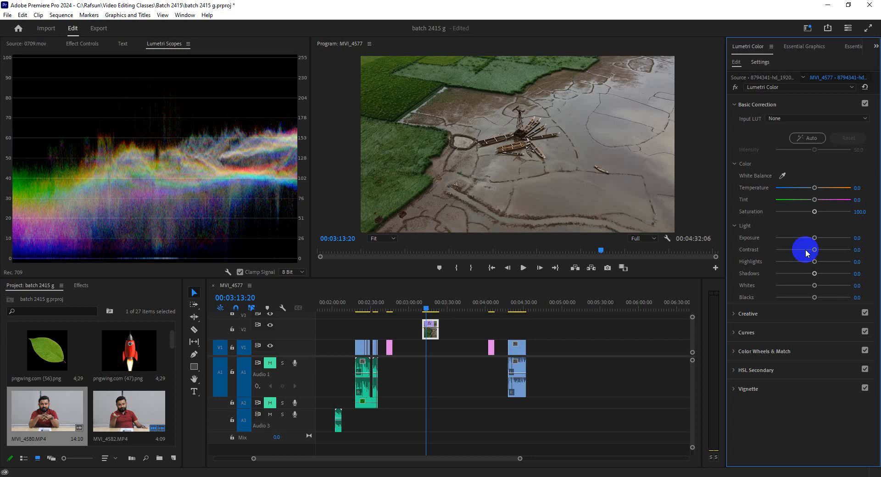
left_click_drag(809, 251, 834, 257)
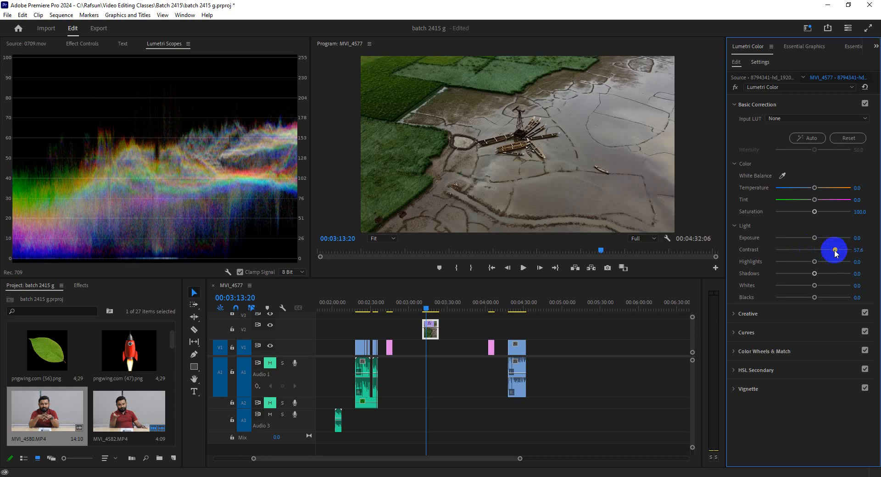
double_click(836, 251)
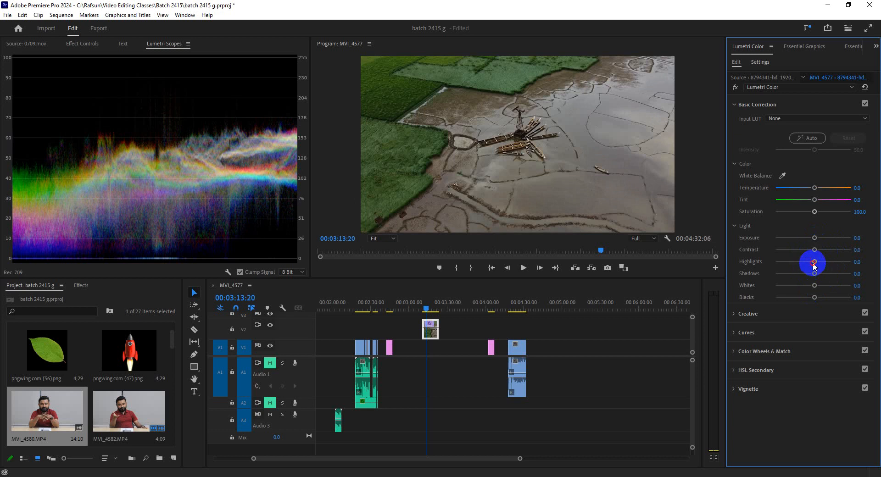
Step: Try raising Highlights to about 59 and lowering Shadows to -55.2 on the aerial field clip, and reset both to 0
left_click_drag(813, 263, 835, 263)
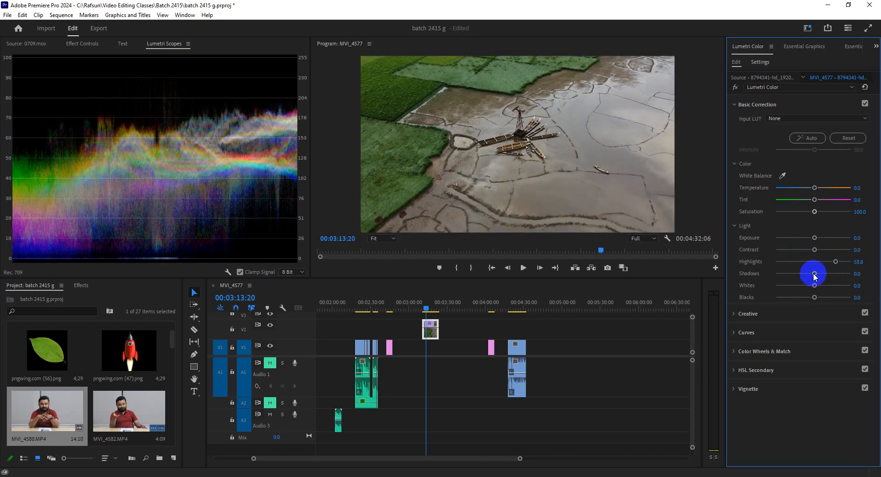
left_click_drag(814, 275, 793, 277)
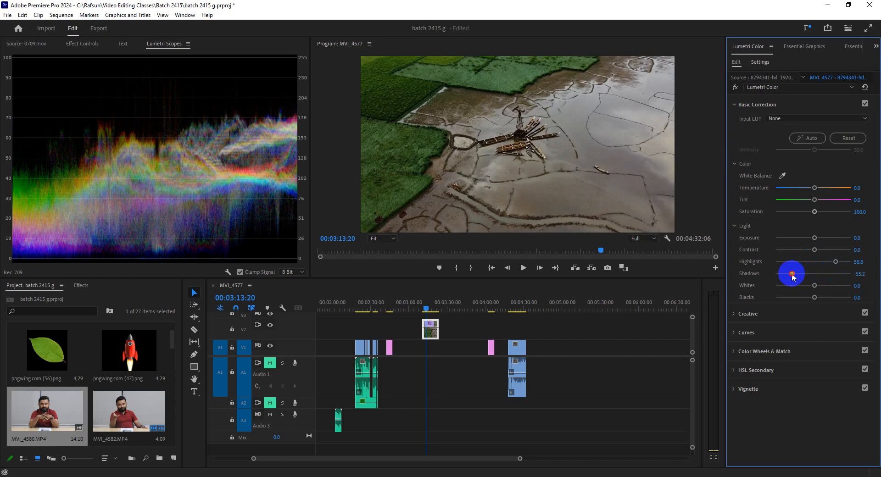
double_click(793, 274)
double_click(835, 262)
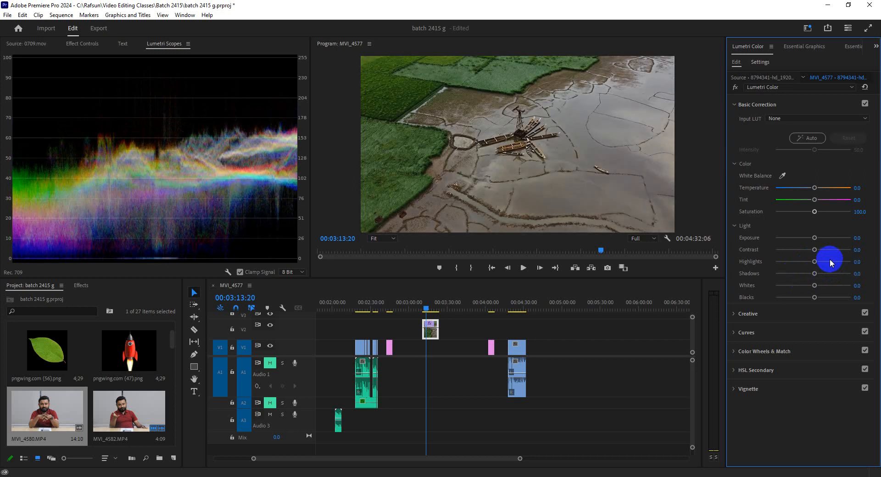
Step: Bring pngwing.com (3).png from the Downloads folder onto track V1 near 00:05:00:00 and view it at 00:05:00:06
scroll(91, 407, "down", 3)
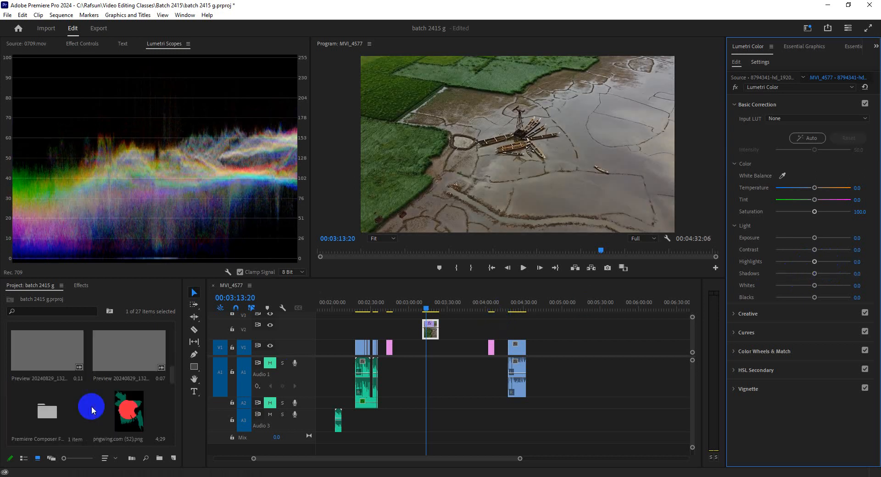
scroll(91, 406, "down", 2)
scroll(92, 408, "down", 2)
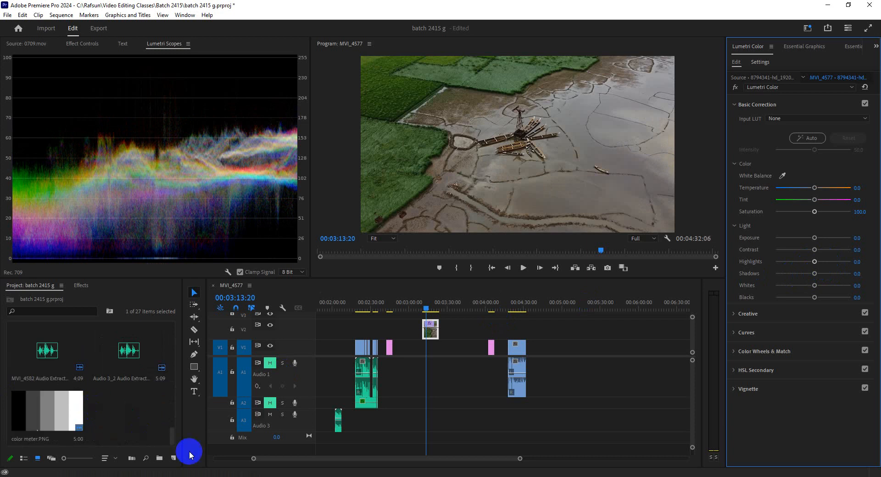
mouse_move(255, 476)
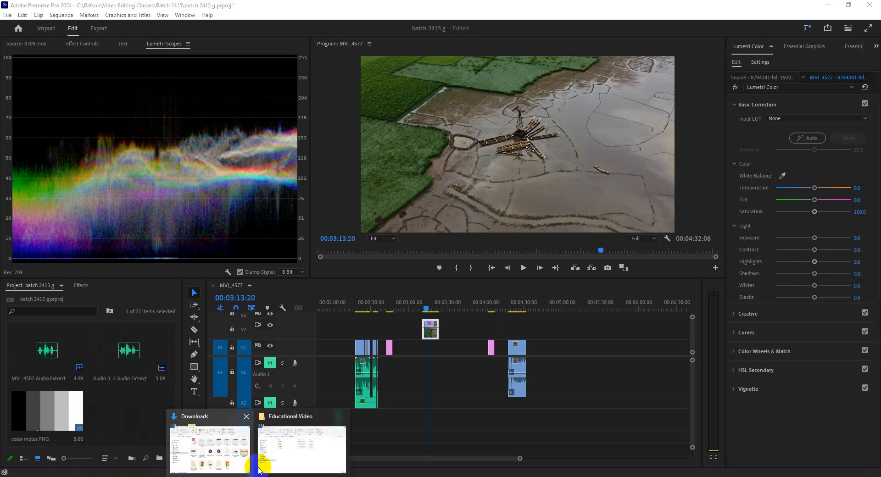
left_click(233, 451)
scroll(345, 257, "up", 10)
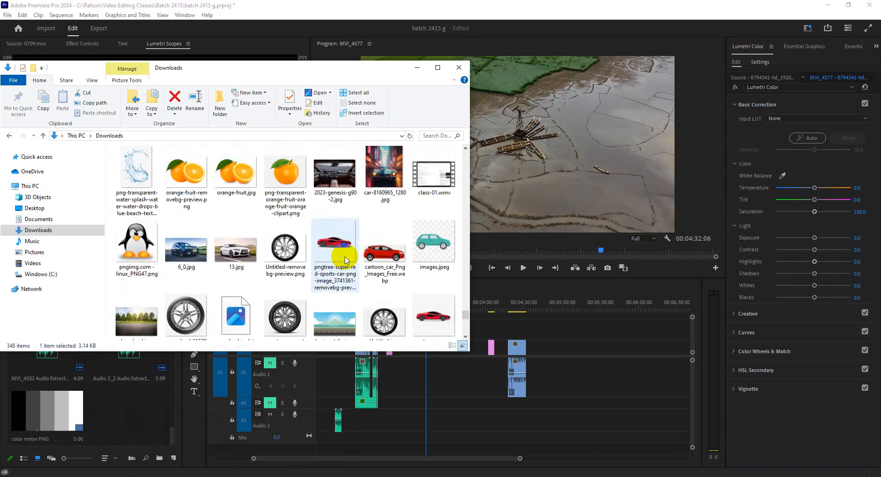
scroll(346, 260, "up", 15)
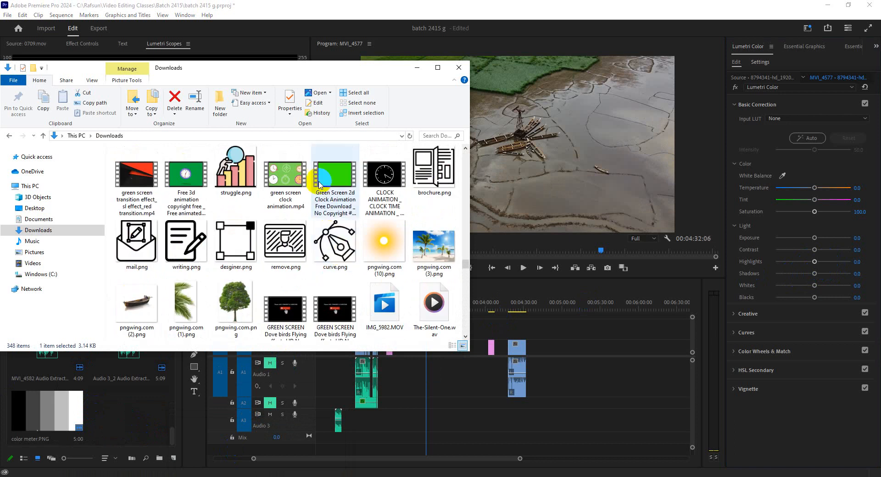
scroll(331, 192, "down", 1)
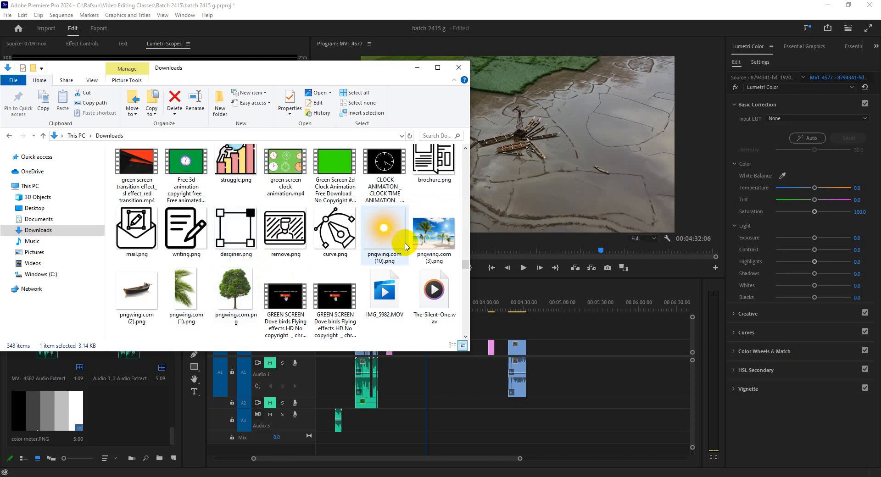
left_click_drag(429, 234, 564, 357)
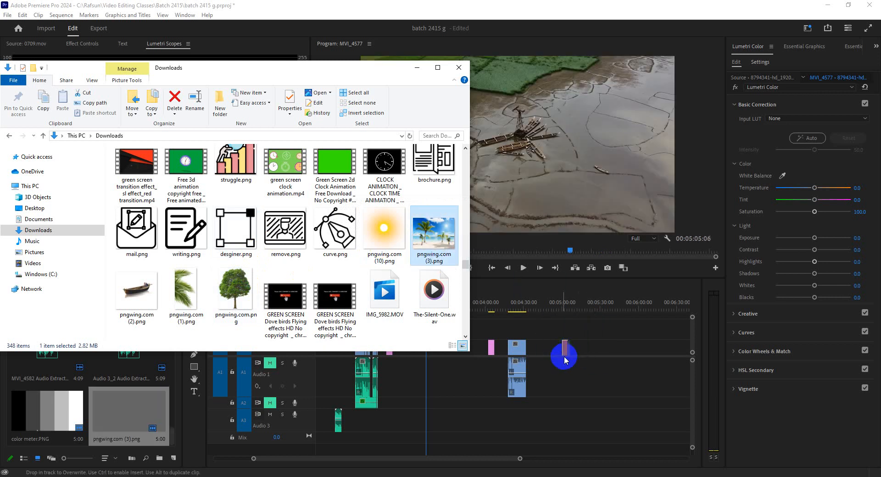
left_click(566, 304)
left_click(563, 310)
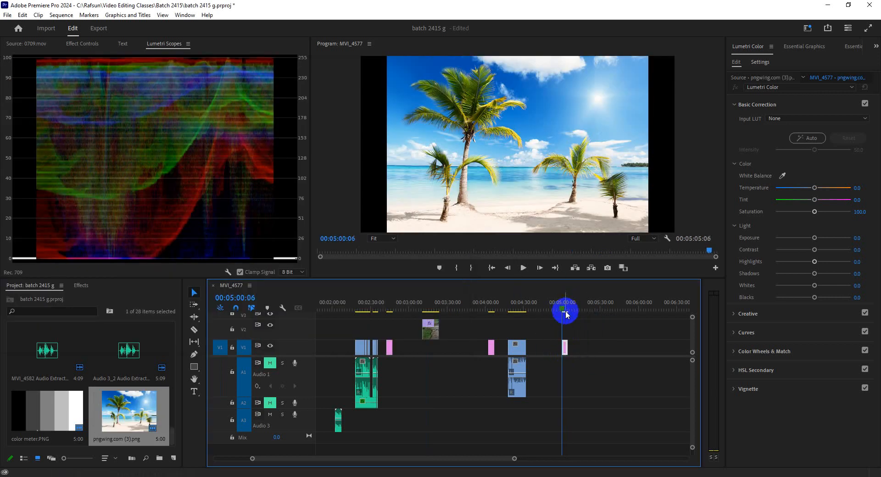
Step: Scale the beach image clip to 153 and set its vertical position to 193 so it fills the frame
left_click(565, 348)
right_click(565, 347)
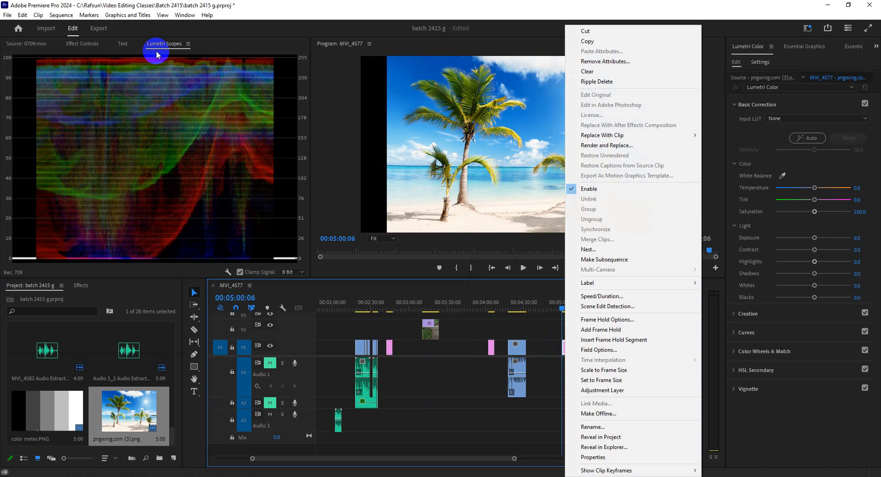
left_click(82, 43)
left_click_drag(119, 101, 360, 235)
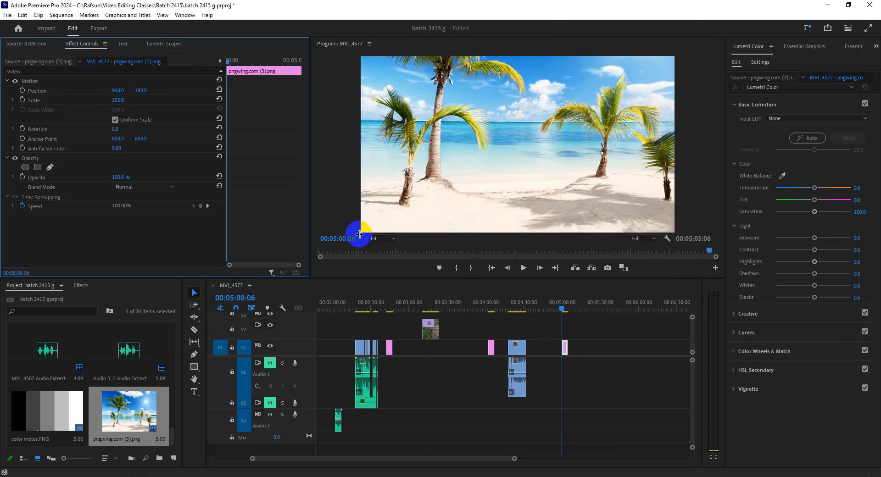
left_click(562, 349)
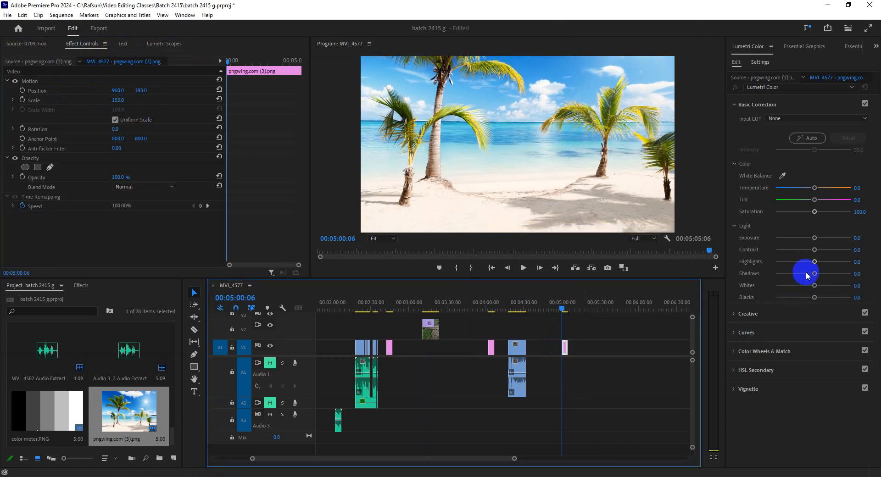
Step: Try Contrast 41.8 and a Highlights shift on the beach image, and reset both to 0
left_click_drag(815, 250, 790, 265)
double_click(790, 262)
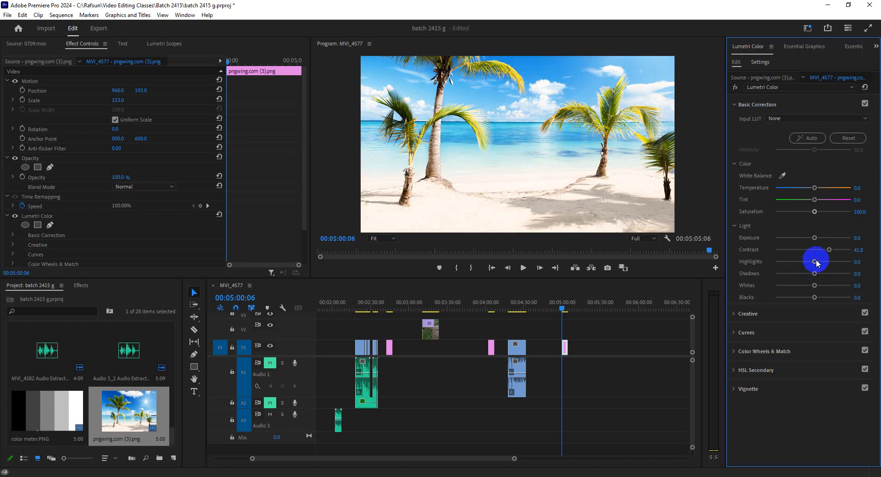
double_click(826, 251)
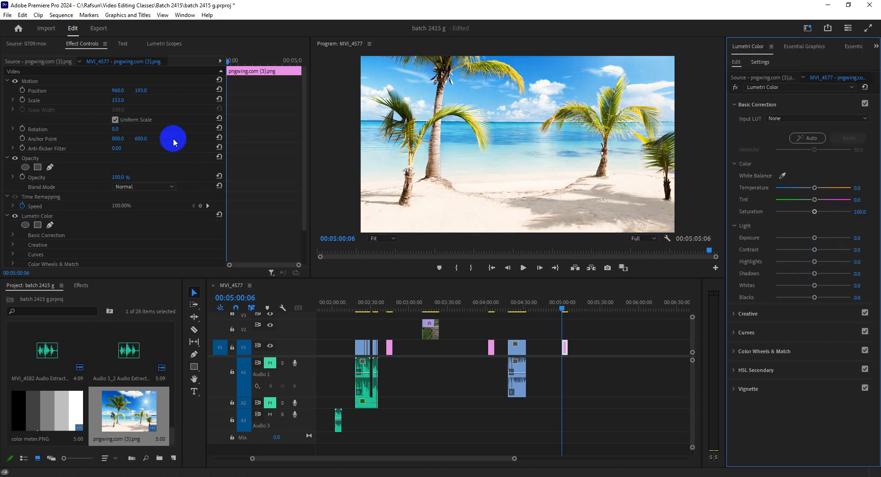
Step: Reposition the beach image to 875, 179 and move the playhead to 00:05:02:01
left_click_drag(139, 94, 85, 92)
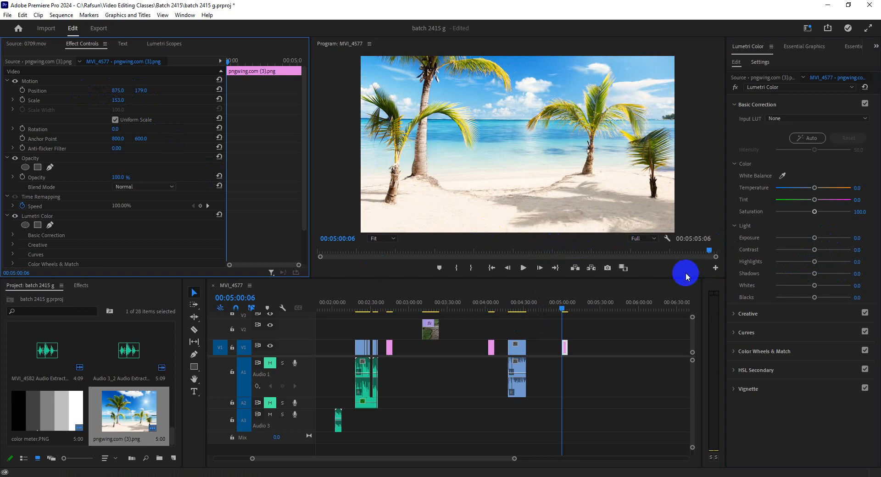
left_click(564, 311)
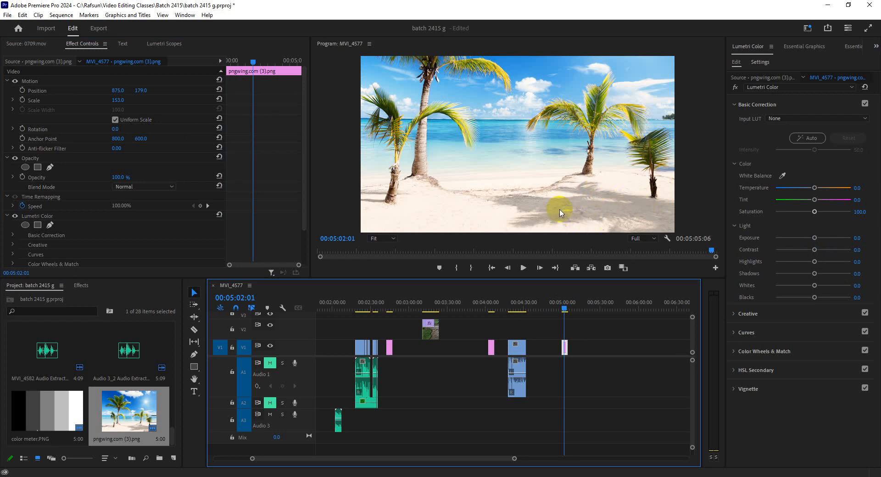
Step: Push Contrast on the beach image to the 100 maximum and reset it to 0
left_click_drag(815, 251, 863, 258)
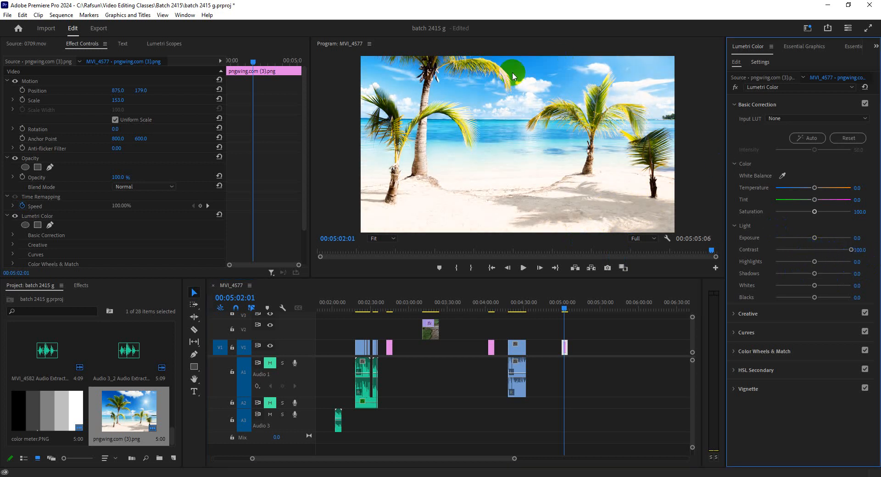
mouse_move(850, 250)
left_mouse_down()
mouse_move(840, 250)
mouse_move(858, 252)
mouse_move(840, 256)
mouse_move(854, 259)
left_mouse_up()
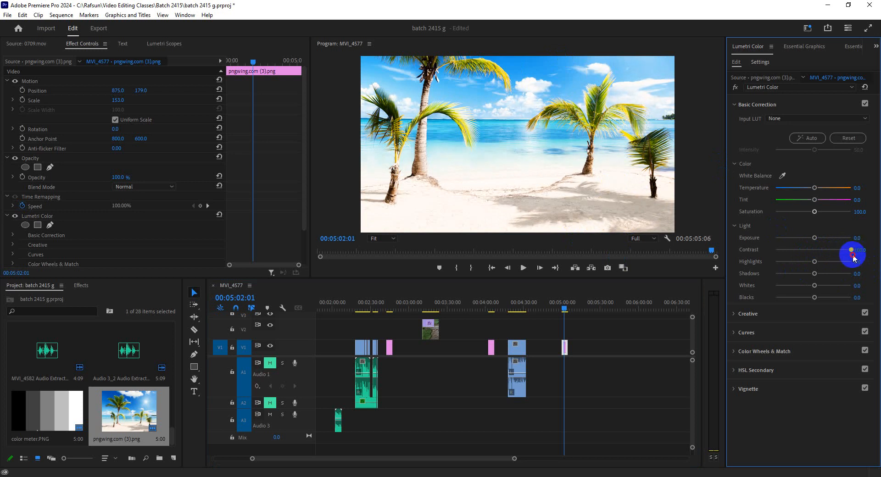
double_click(850, 251)
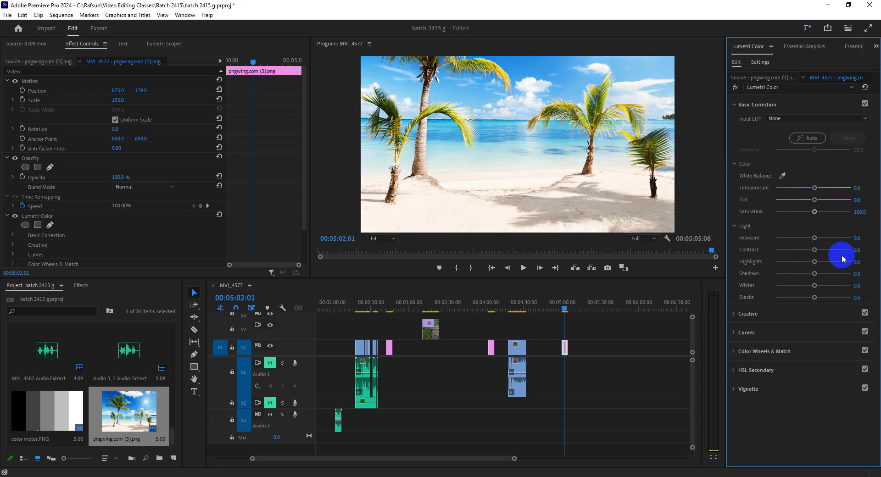
Step: Try Highlights 92.7 with Shadows -100 on the beach image, compare with Contrast -100, and reset each to 0
left_click_drag(816, 263, 849, 268)
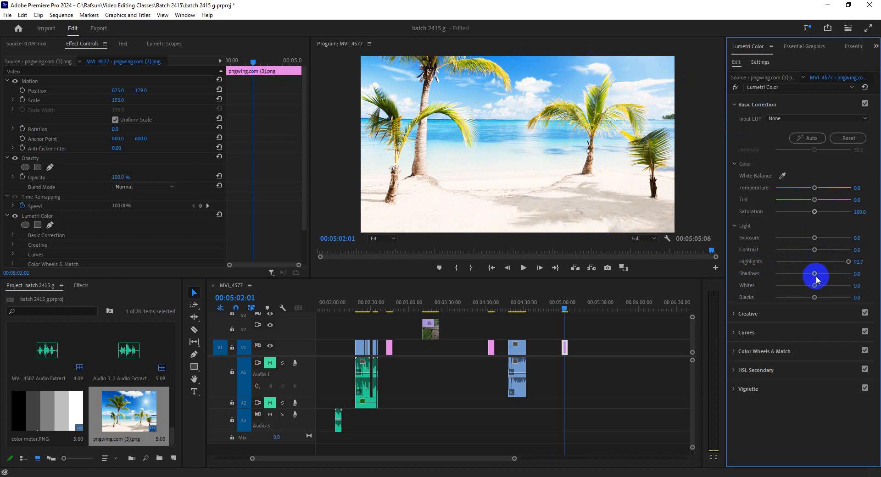
left_click_drag(815, 275, 729, 295)
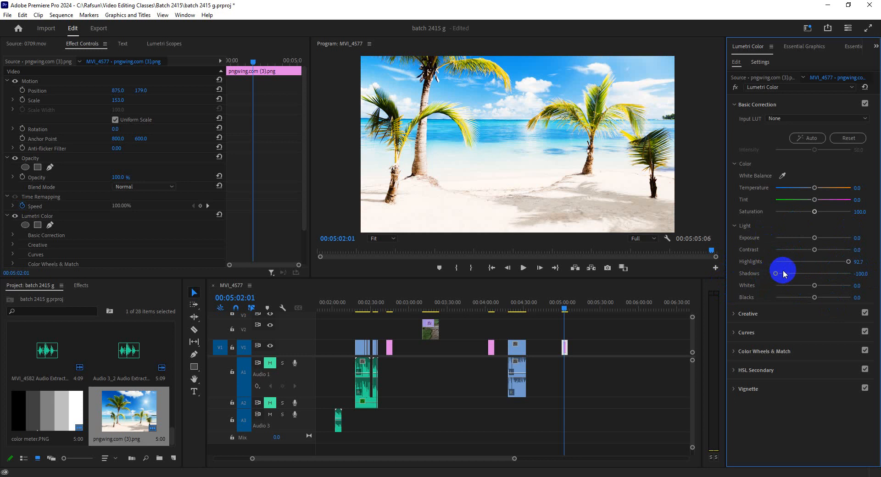
double_click(801, 275)
double_click(846, 262)
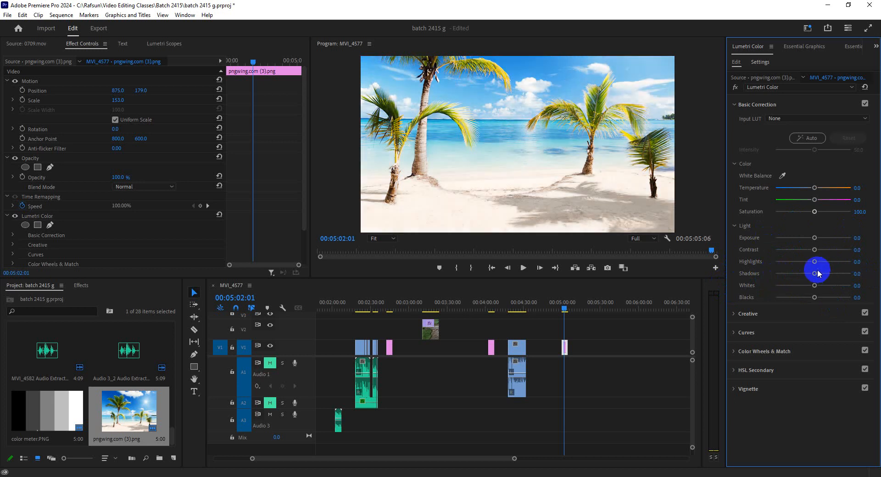
left_click_drag(816, 253, 736, 258)
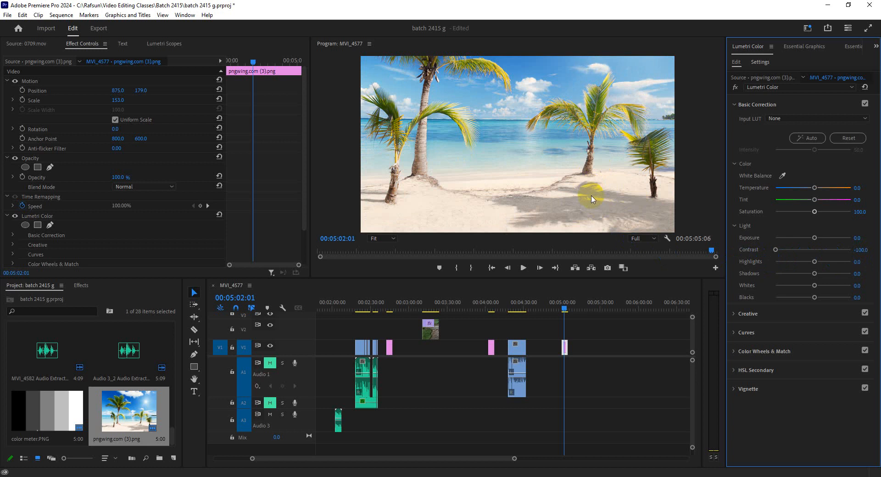
double_click(782, 249)
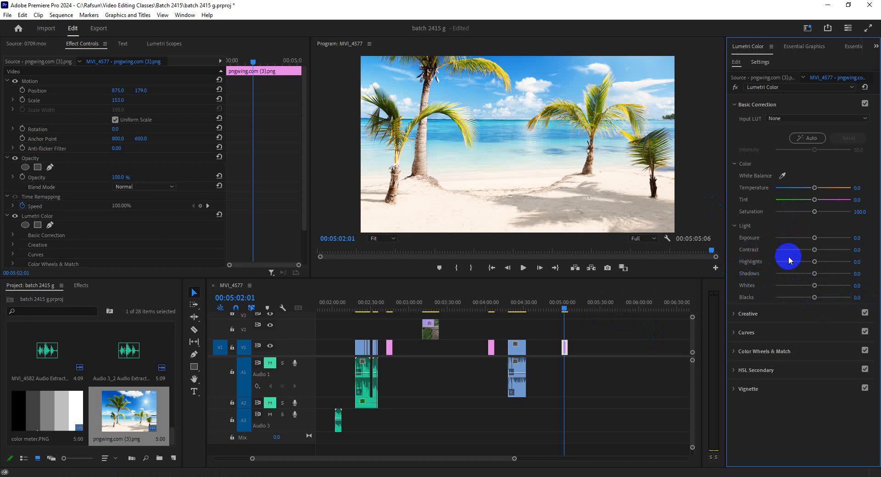
Step: Try shifting Highlights and Shadows on the beach image, compare with Contrast 75.8, and reset all three to 0
left_click_drag(815, 262, 842, 262)
left_click_drag(815, 274, 843, 252)
double_click(793, 274)
double_click(835, 261)
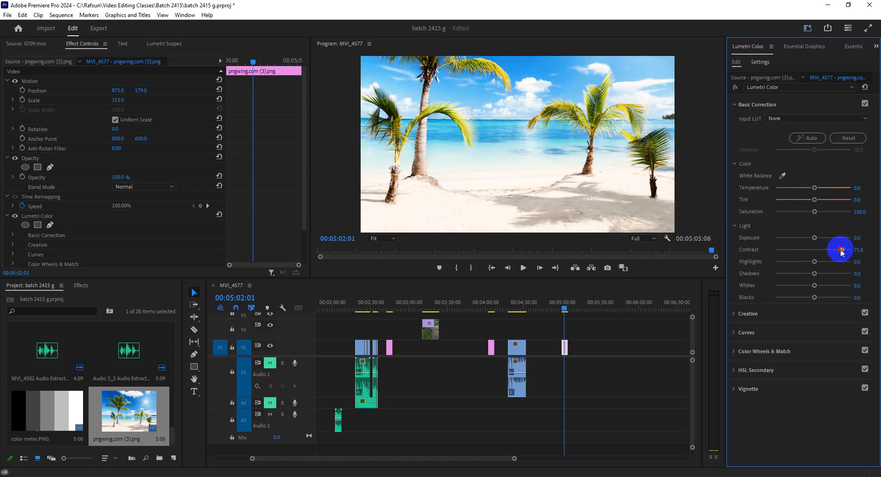
double_click(839, 250)
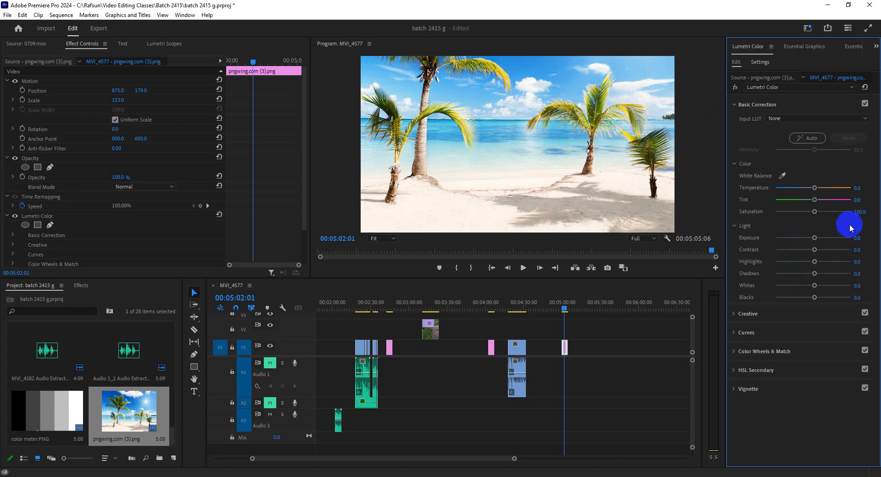
Step: Try raising Exposure slightly on the beach image twice, resetting it to 0 each time
mouse_move(816, 239)
left_mouse_down()
mouse_move(874, 245)
mouse_move(651, 248)
mouse_move(853, 248)
mouse_move(776, 245)
mouse_move(850, 244)
mouse_move(789, 247)
mouse_move(821, 245)
left_mouse_up()
double_click(819, 239)
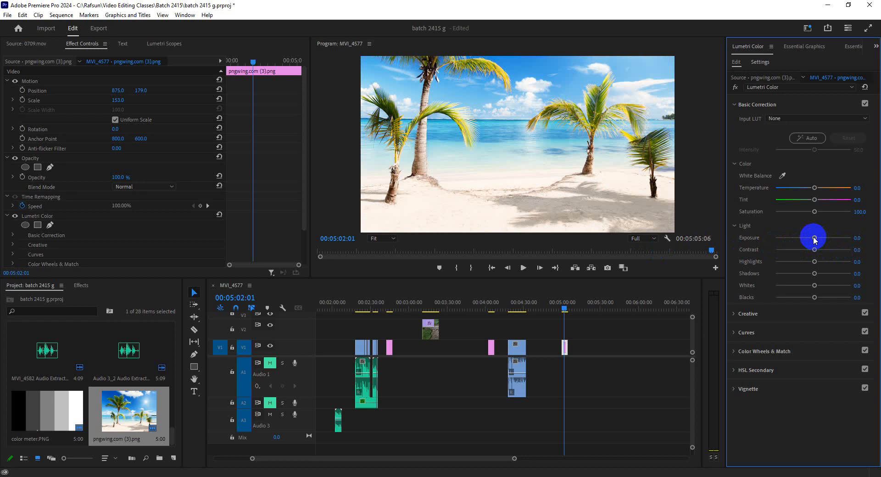
left_click_drag(815, 239, 824, 238)
double_click(823, 239)
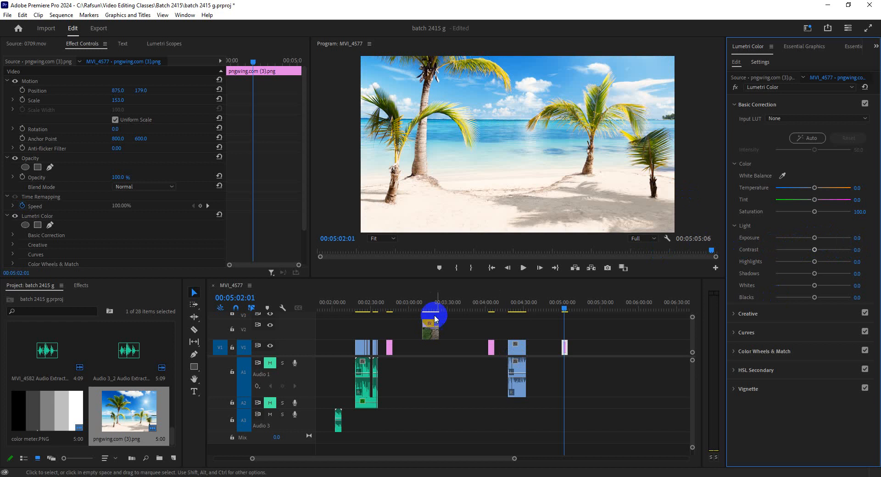
Step: Raise Exposure to 0.7 on the MVI_4580.MP4 clip, compare with the beach image, and park the playhead at 00:04:17:21
left_click(517, 303)
left_click(589, 353)
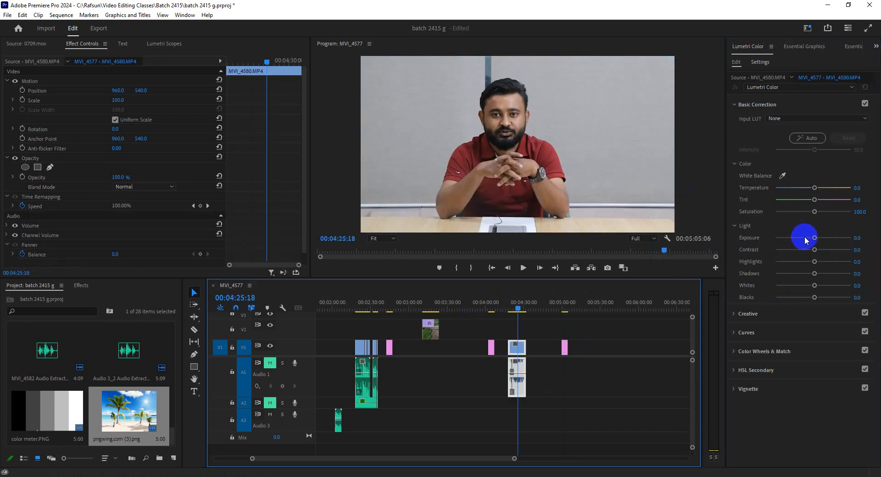
left_click_drag(815, 238, 818, 238)
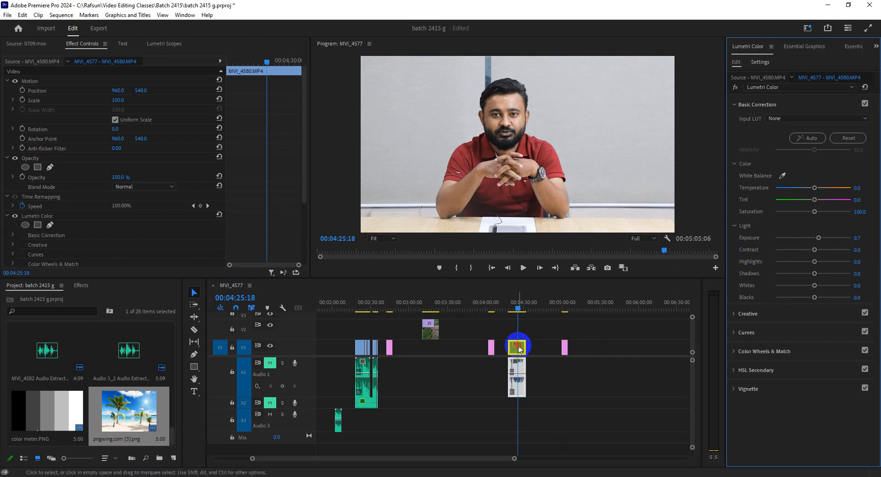
left_click(242, 64)
left_click_drag(241, 65, 226, 65)
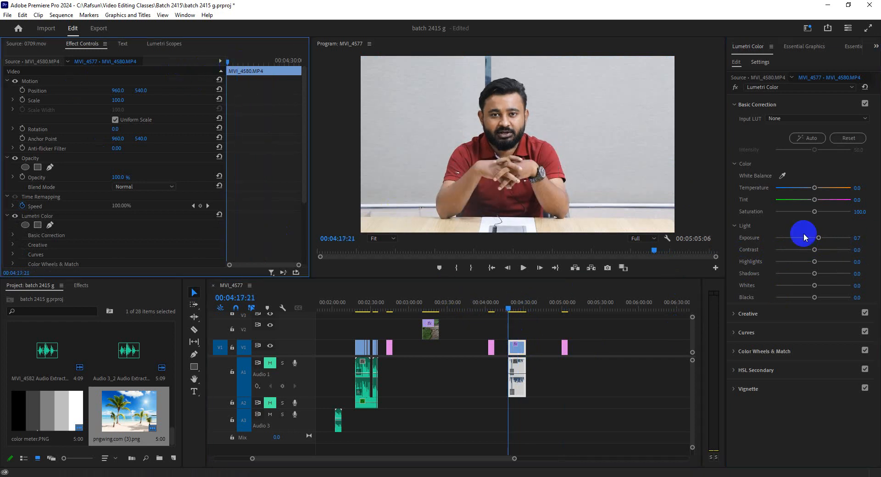
left_click(567, 309)
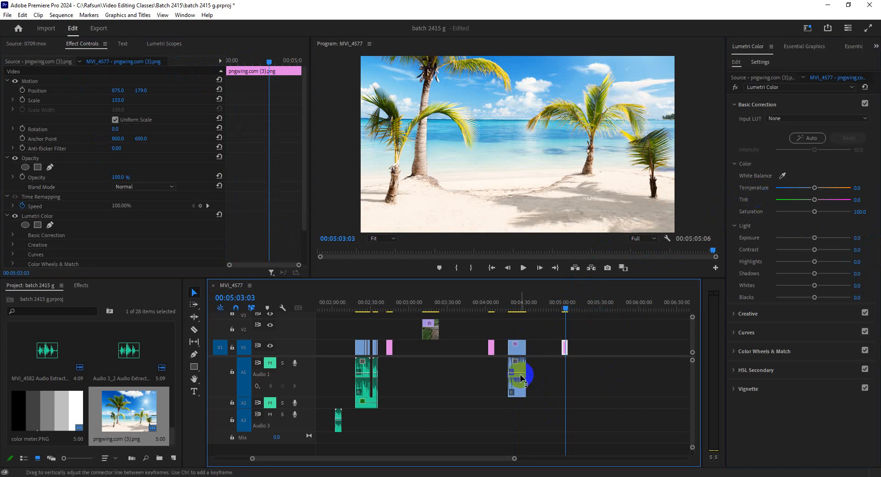
left_click(516, 309)
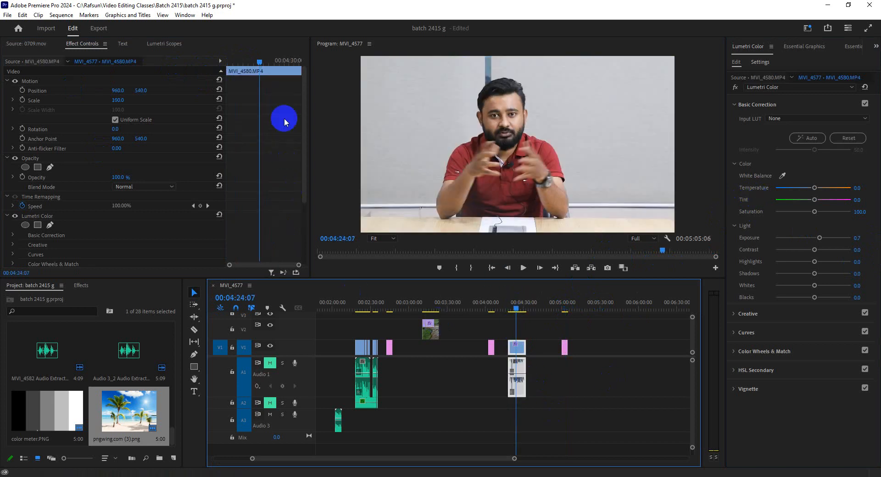
left_click_drag(245, 63, 225, 63)
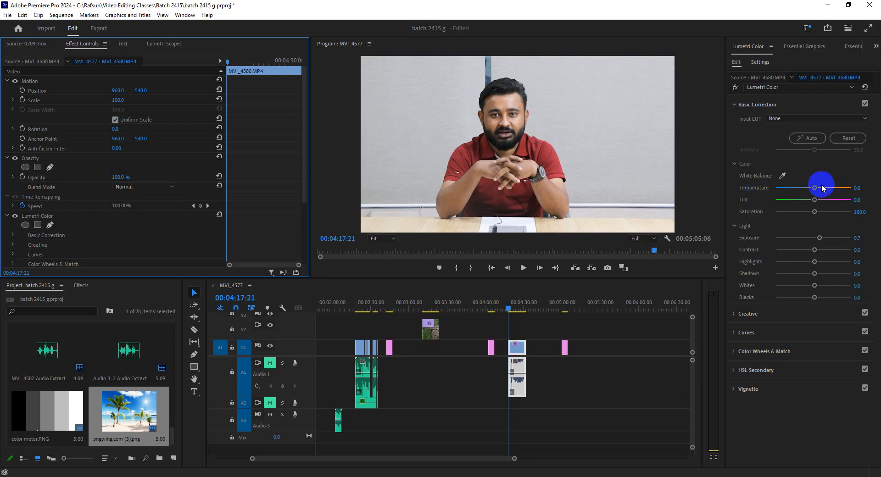
Step: Try Temperature 24.8 and Tint at 100 and -100 on the MVI_4580.MP4 clip, resetting each to 0
mouse_move(815, 190)
left_mouse_down()
mouse_move(798, 193)
mouse_move(834, 191)
mouse_move(823, 192)
left_mouse_up()
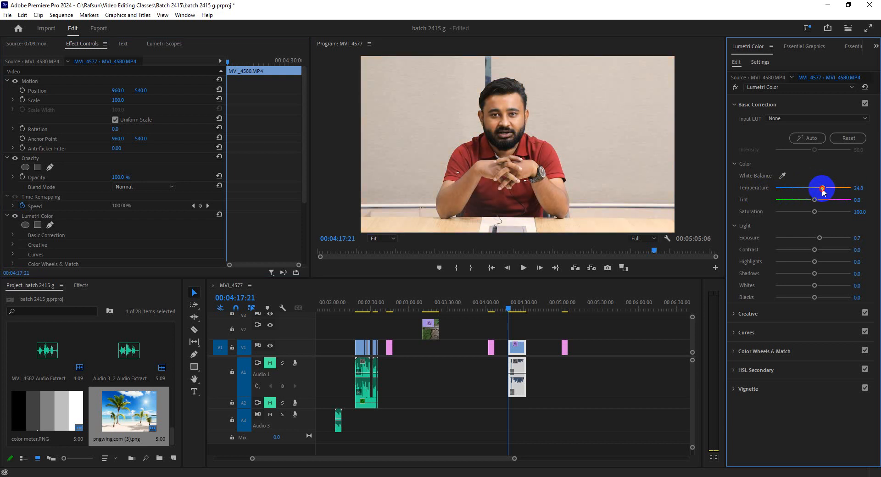
double_click(821, 190)
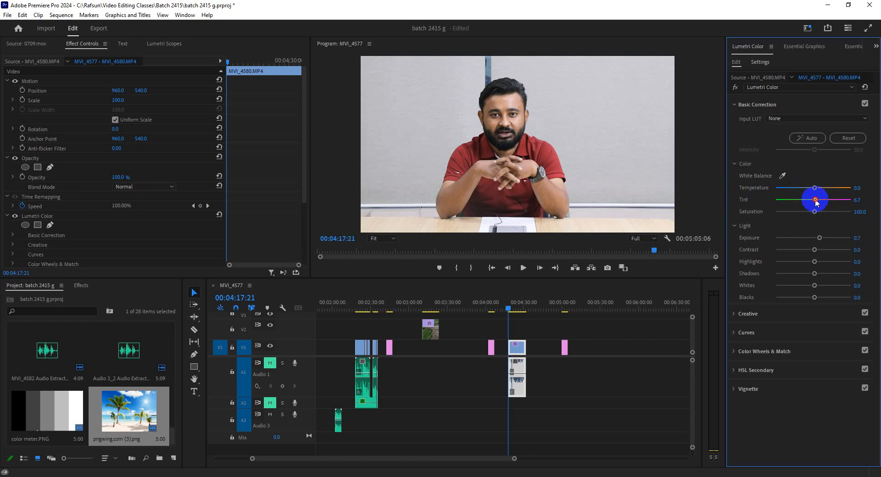
left_click_drag(816, 203, 853, 201)
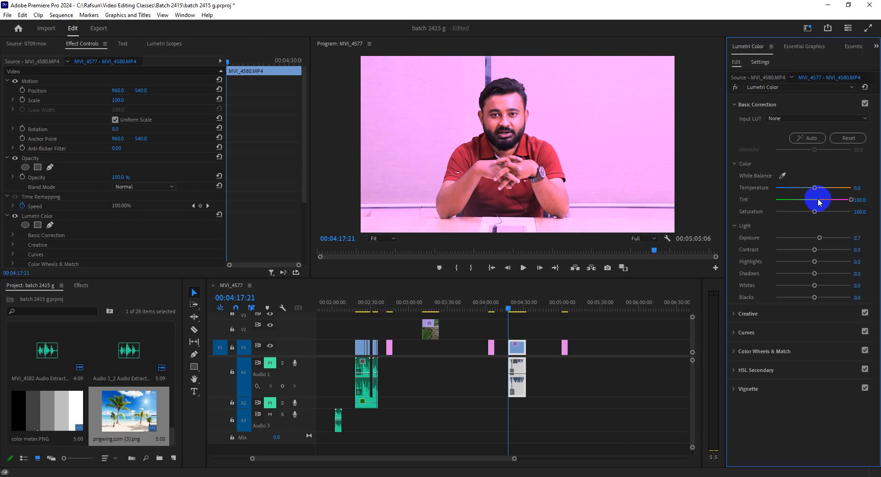
left_click_drag(818, 199, 721, 200)
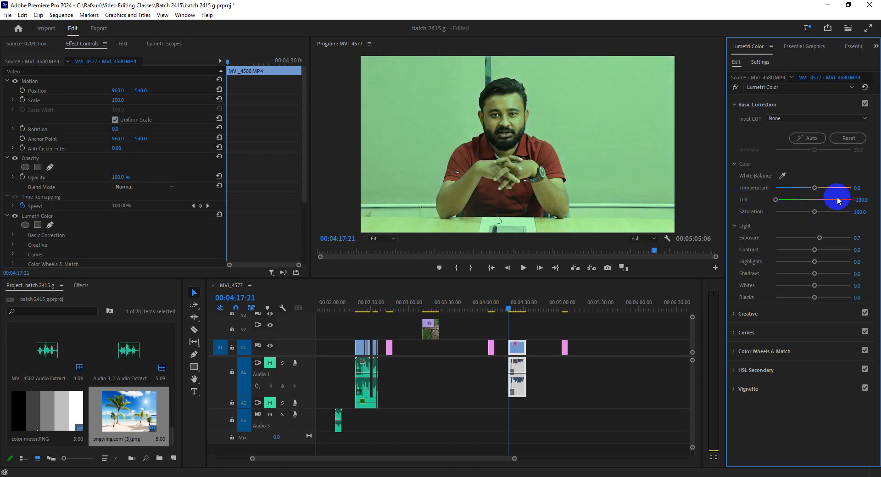
double_click(814, 199)
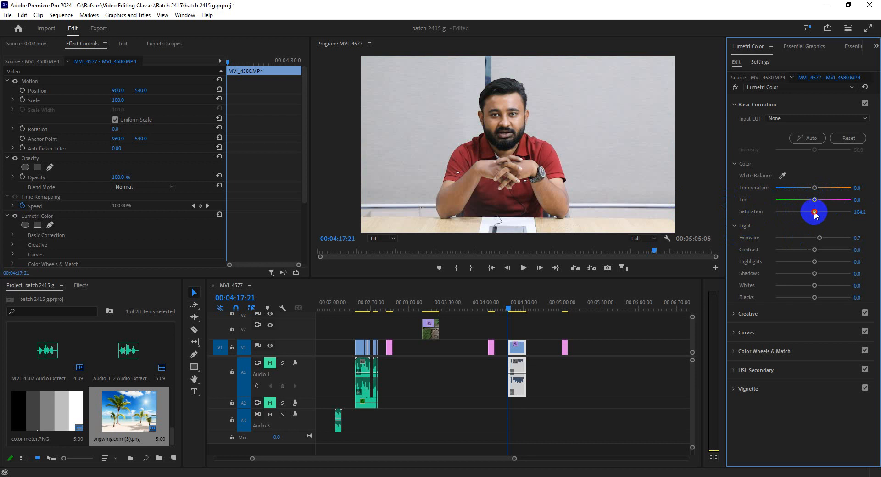
Step: Try raising Saturation to 169.7 and lowering it on the MVI_4580.MP4 clip, then reset it to 100
left_click_drag(815, 216, 841, 219)
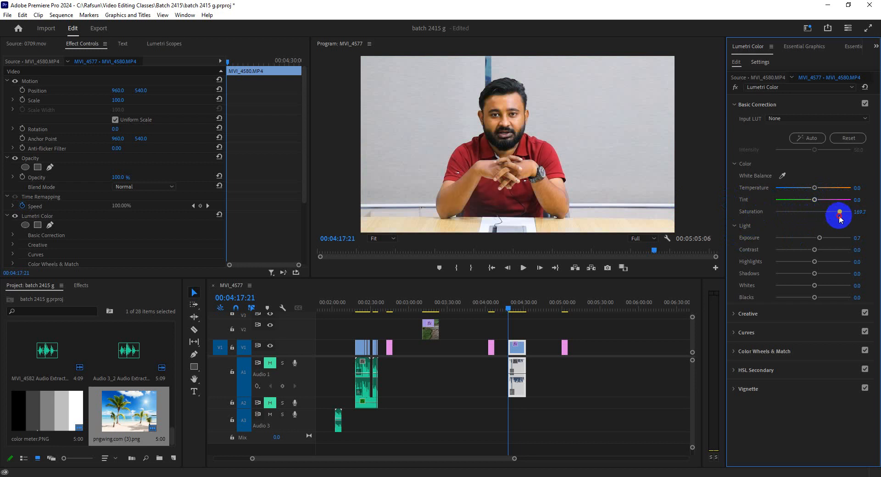
left_click_drag(838, 220, 744, 222)
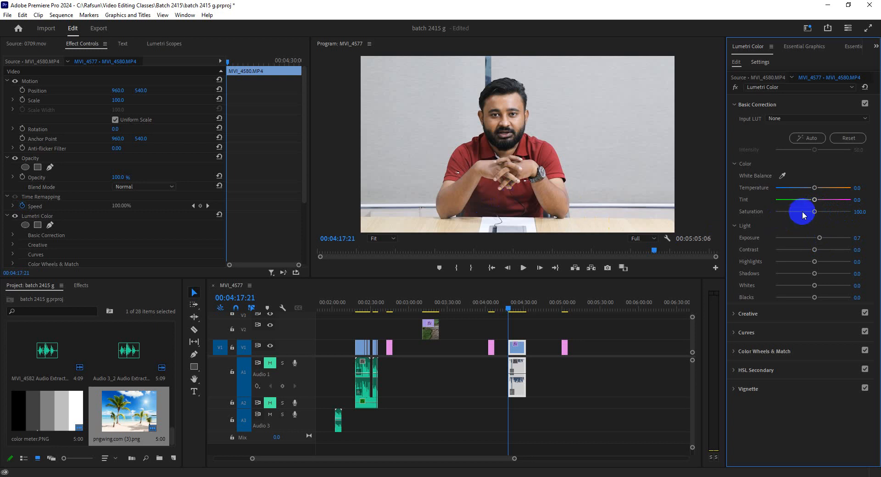
mouse_move(815, 212)
left_mouse_down()
mouse_move(872, 218)
mouse_move(813, 223)
left_mouse_up()
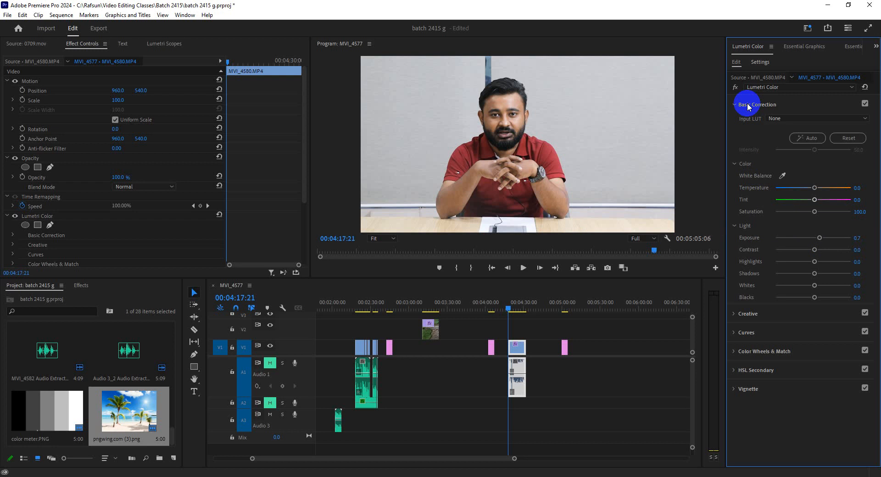
Step: Check the beach image and move the playhead to the color meter image at 00:04:03:11
left_click(564, 305)
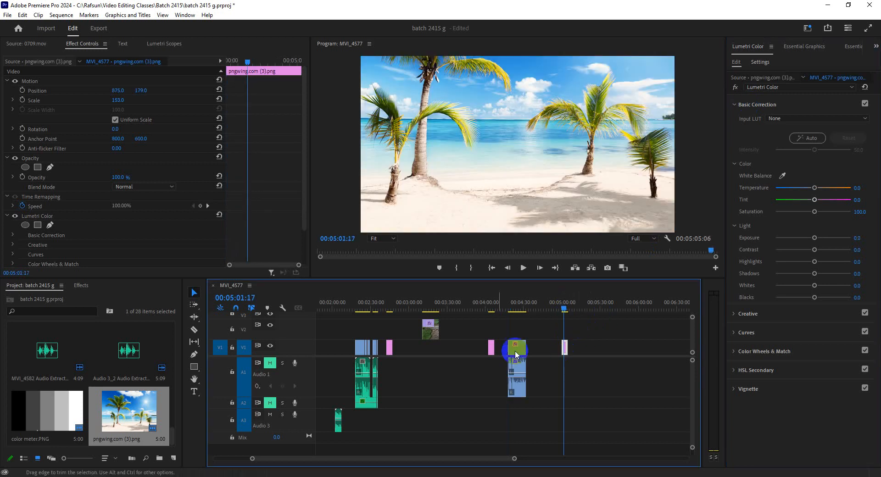
left_click(490, 305)
left_click(491, 347)
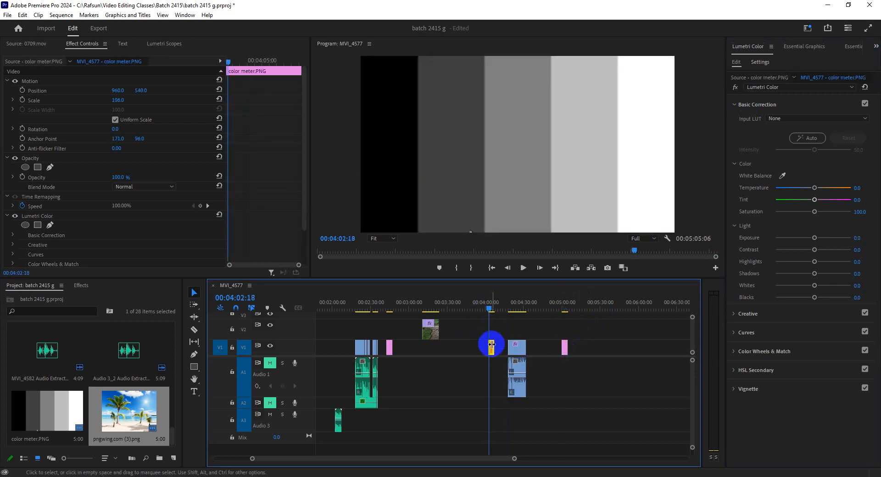
left_click(489, 310)
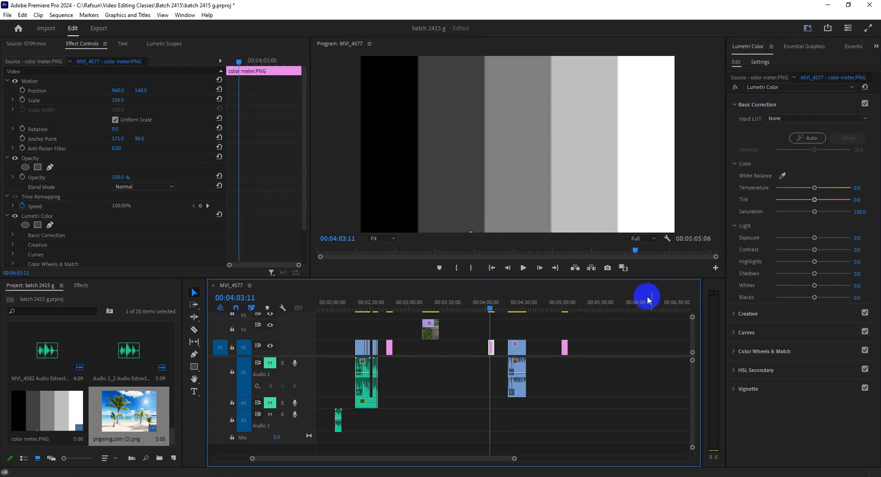
Step: Switch to the Google Meet call and stop presenting the screen
left_click(829, 5)
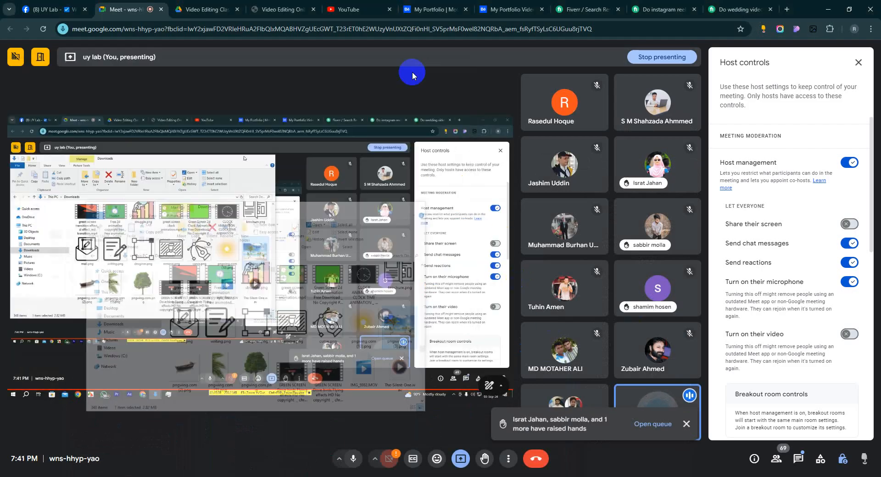
left_click(461, 459)
left_click(466, 429)
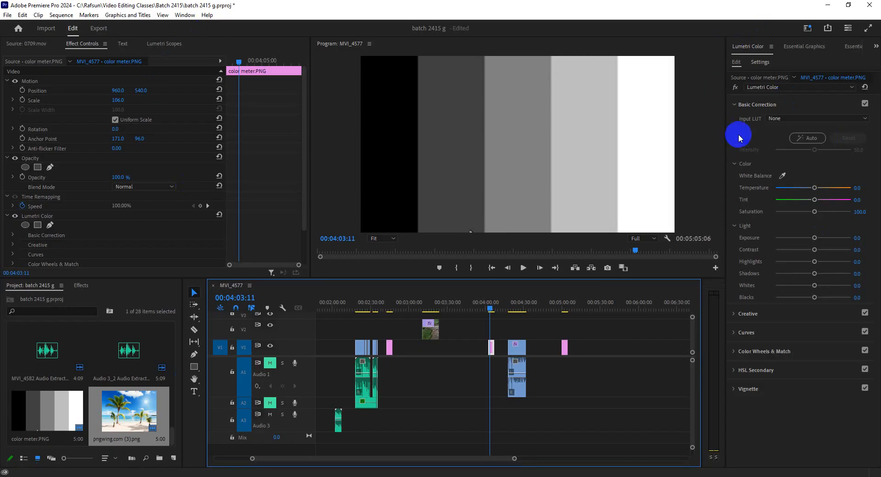
Step: Check that Lumetri Color is enabled among the available Premiere Pro panels and close the Lumetri Color panel
left_click(182, 19)
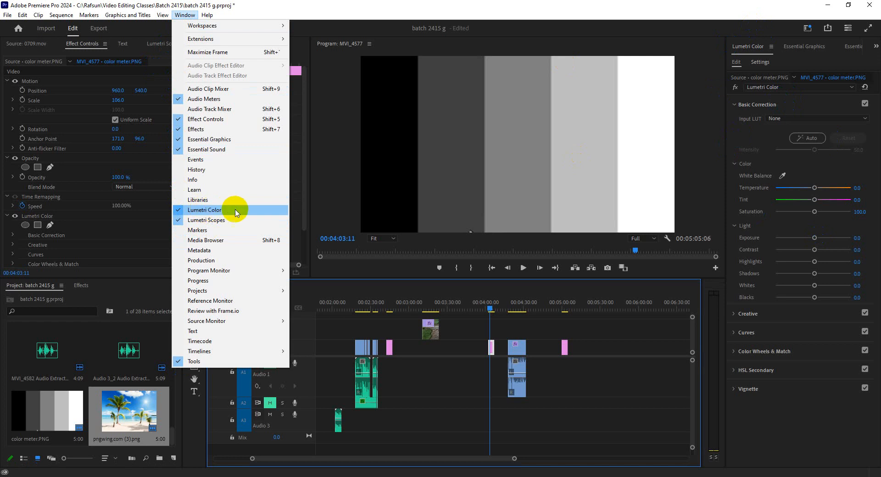
left_click(773, 47)
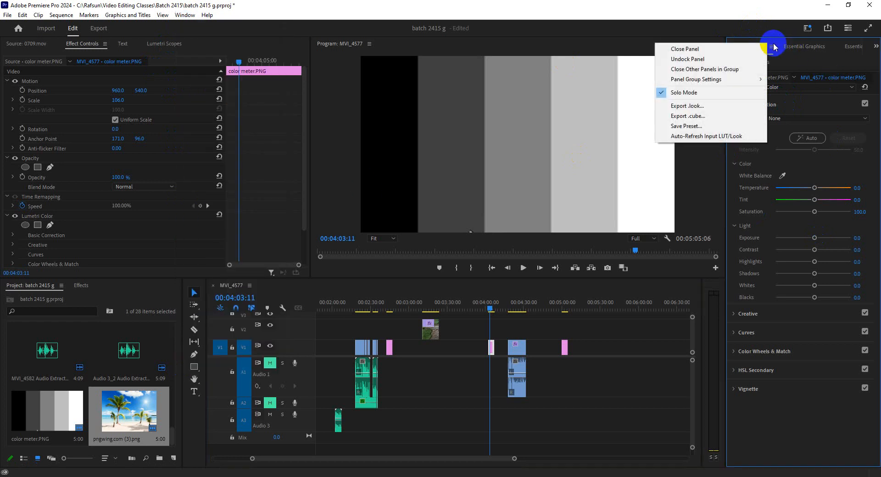
left_click(730, 47)
Step: Switch to the Google Meet call, present the entire screen, and return to Premiere Pro
left_click(235, 476)
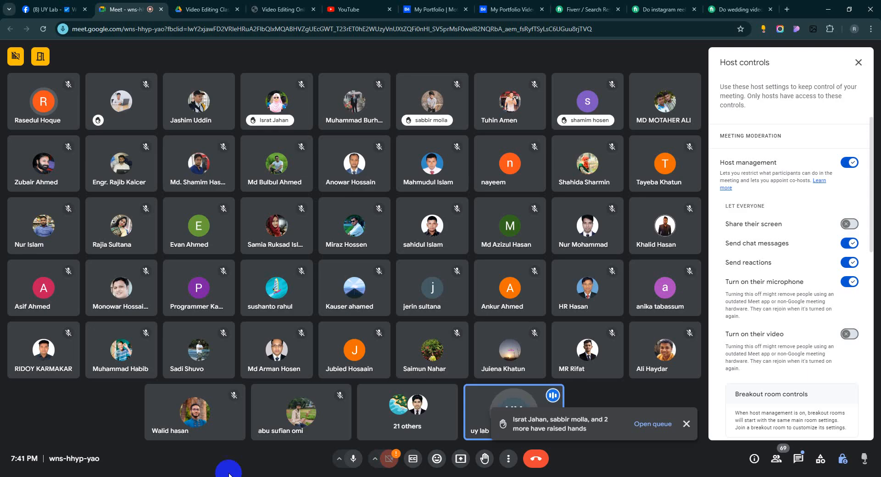
left_click(459, 459)
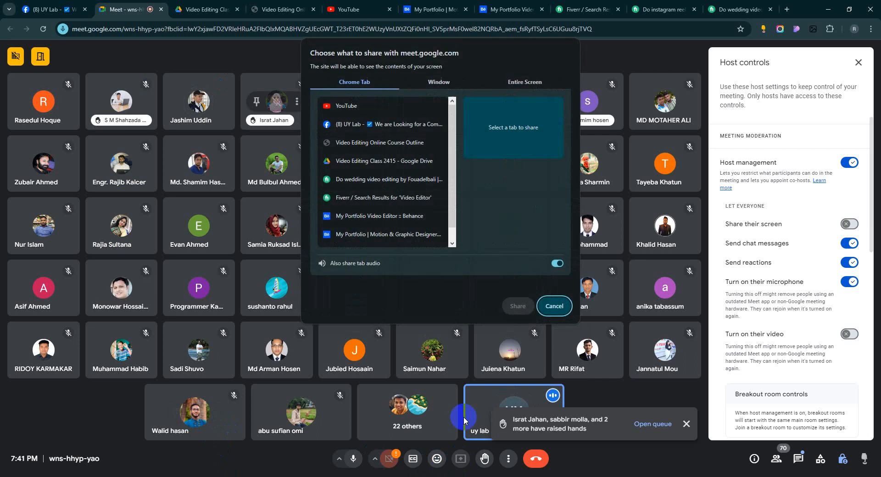
left_click(516, 82)
left_click(517, 306)
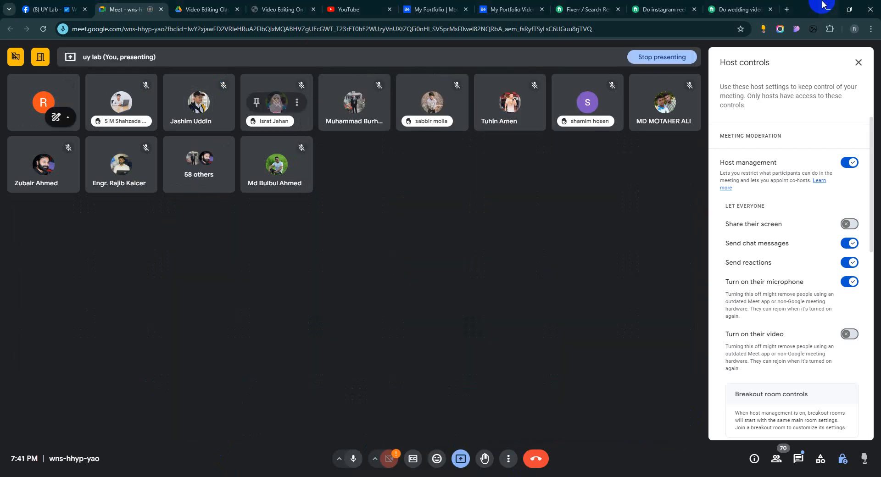
left_click(825, 7)
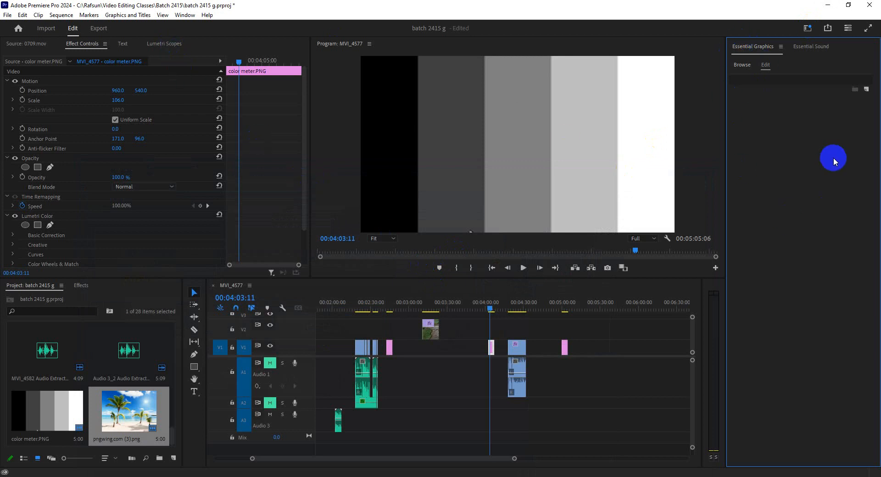
Step: Reopen the Lumetri Color panel and show its Basic Correction and Creative sections, leaving both collapsed
left_click(185, 15)
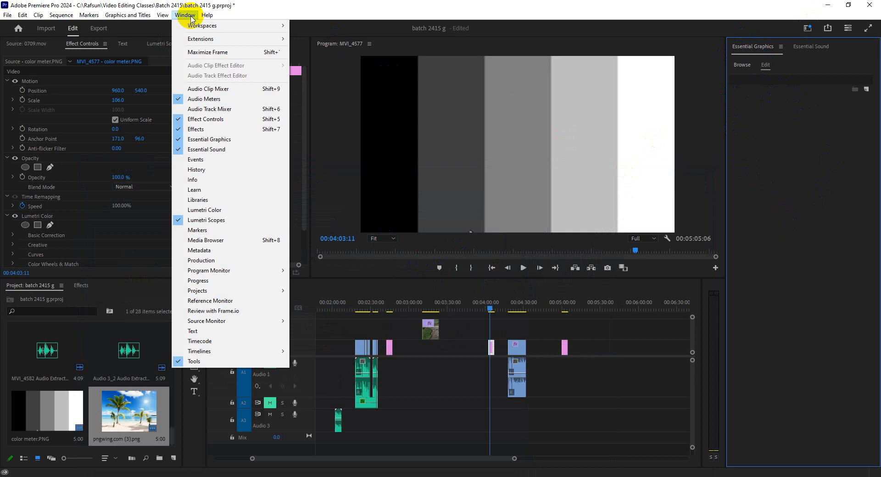
left_click(205, 210)
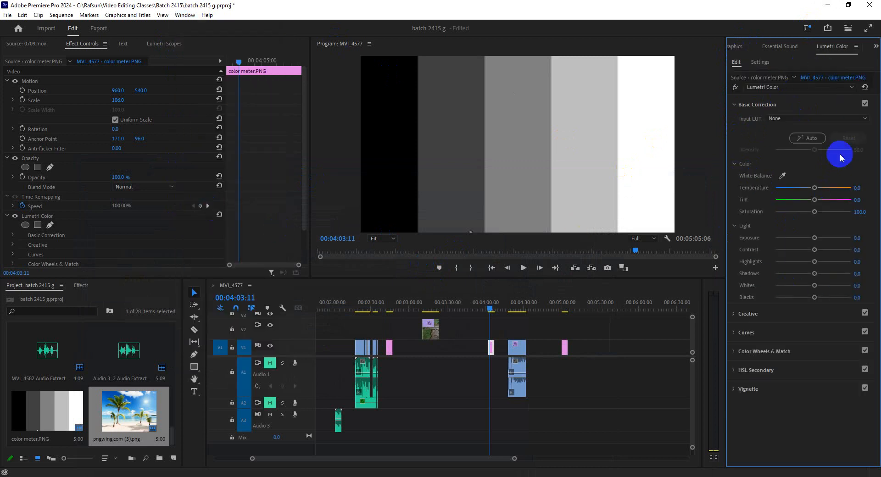
left_click(758, 105)
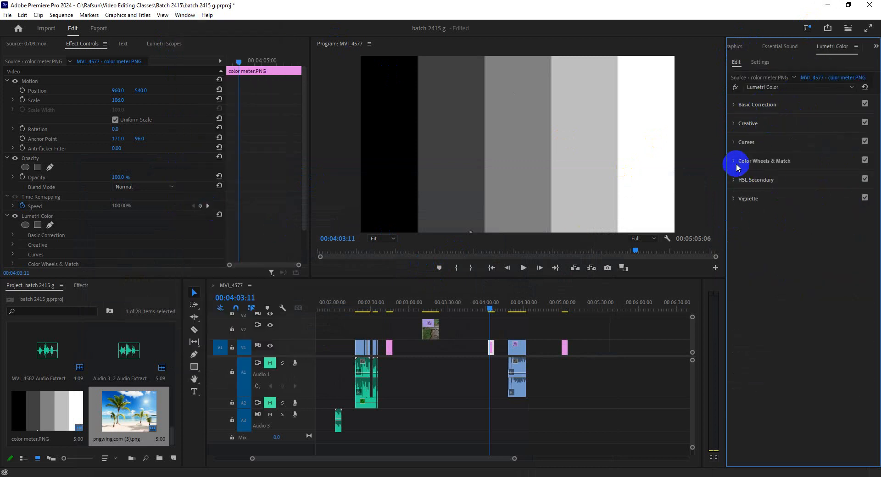
left_click(755, 106)
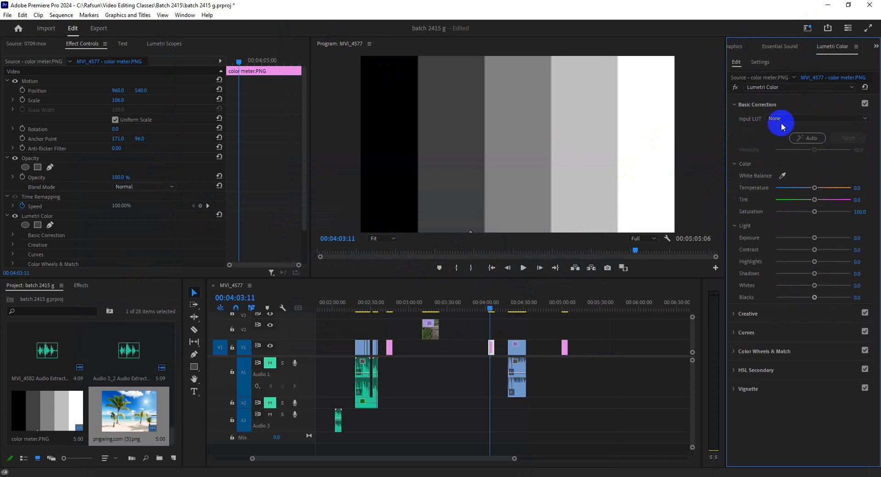
left_click(757, 105)
left_click(753, 124)
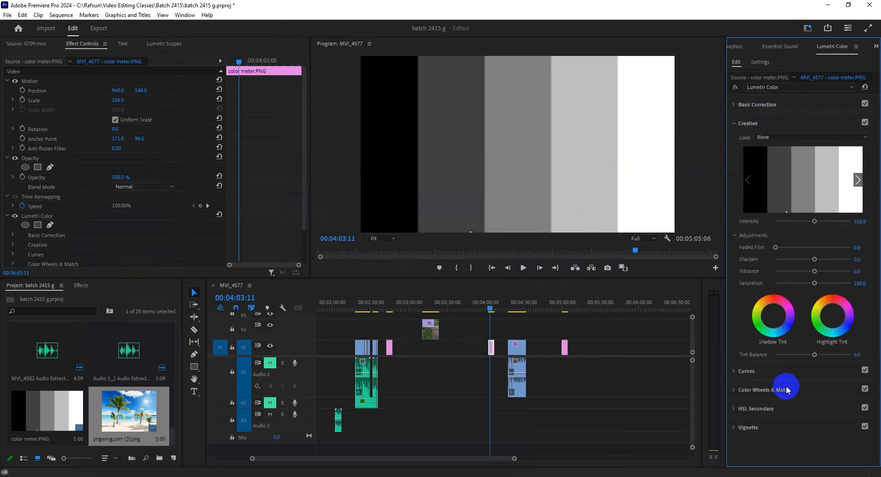
left_click(748, 124)
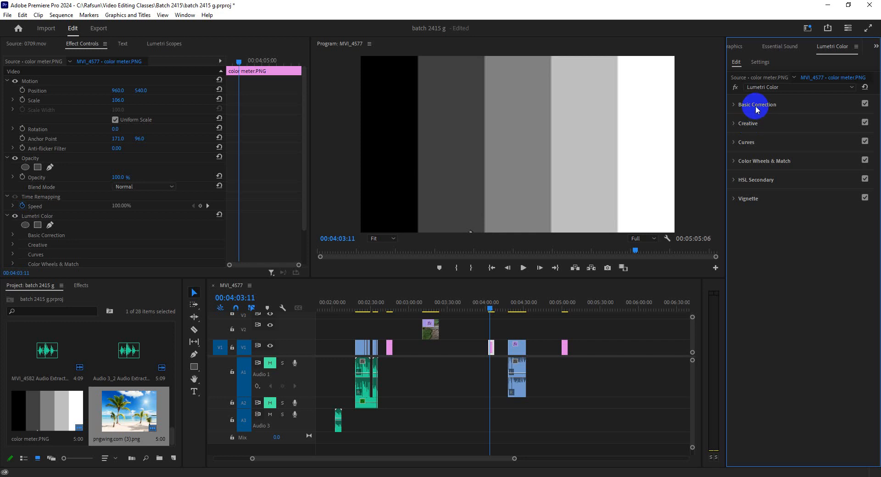
left_click(756, 108)
left_click(755, 106)
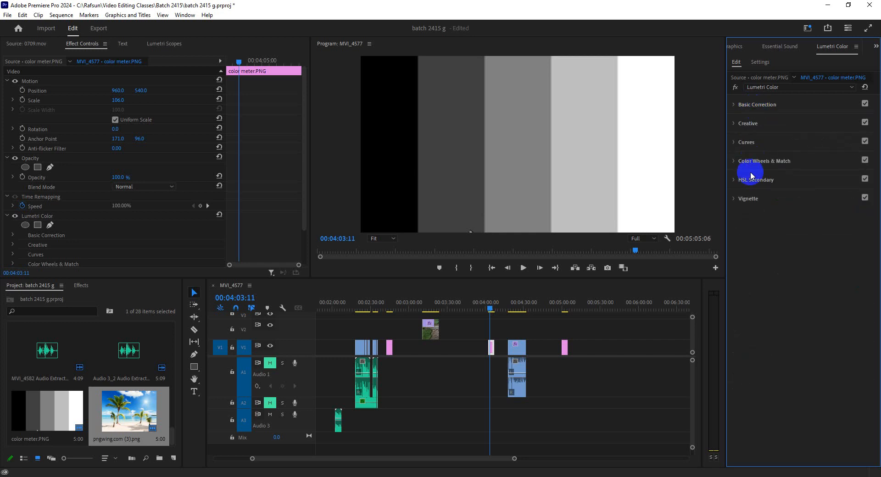
Step: Switch to the Google Meet call and turn off annotation on the presented screen
left_click(826, 5)
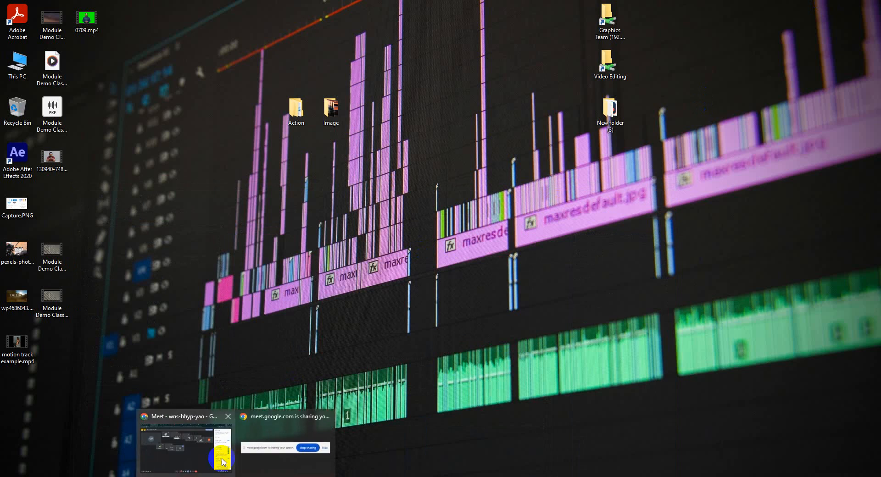
left_click(220, 452)
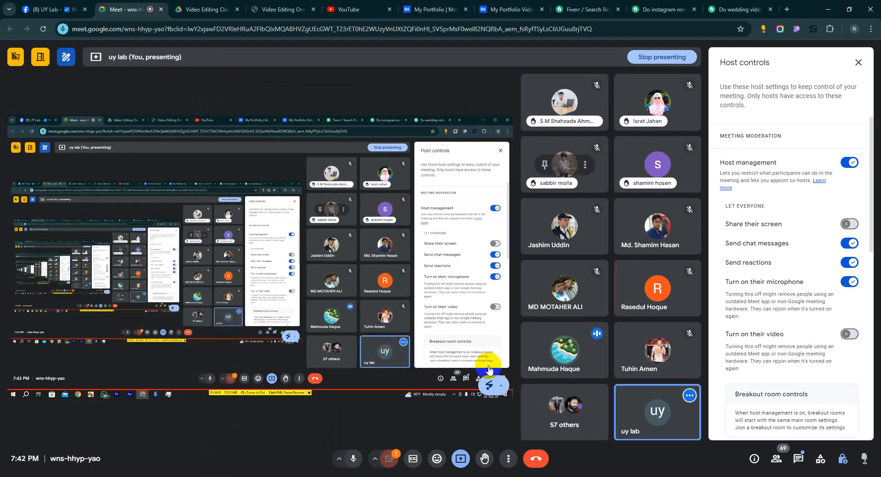
left_click(491, 388)
left_click(472, 365)
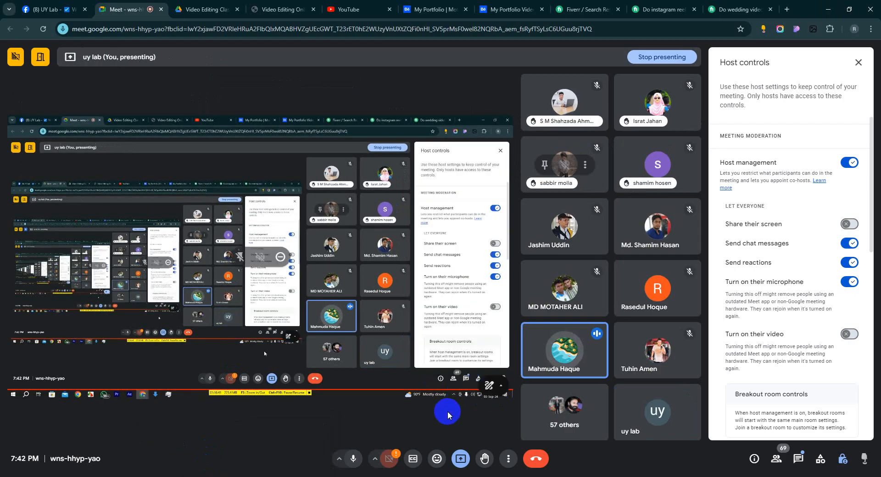
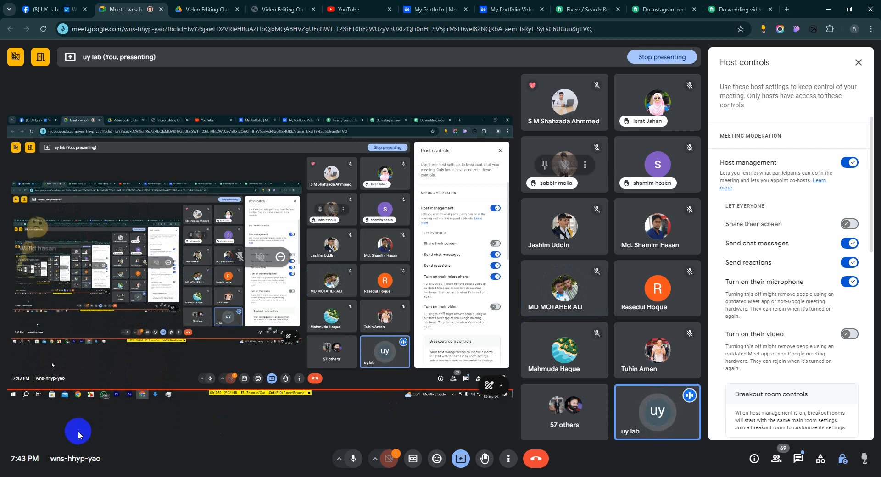
Step: Switch to Premiere Pro, view the default input choices in the Audio Hardware preferences, and close the preferences
left_click(191, 476)
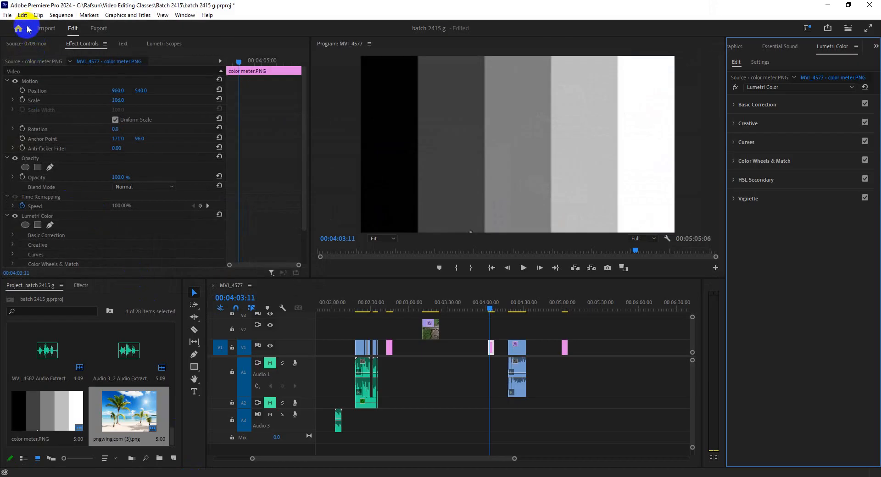
left_click(22, 16)
mouse_move(69, 310)
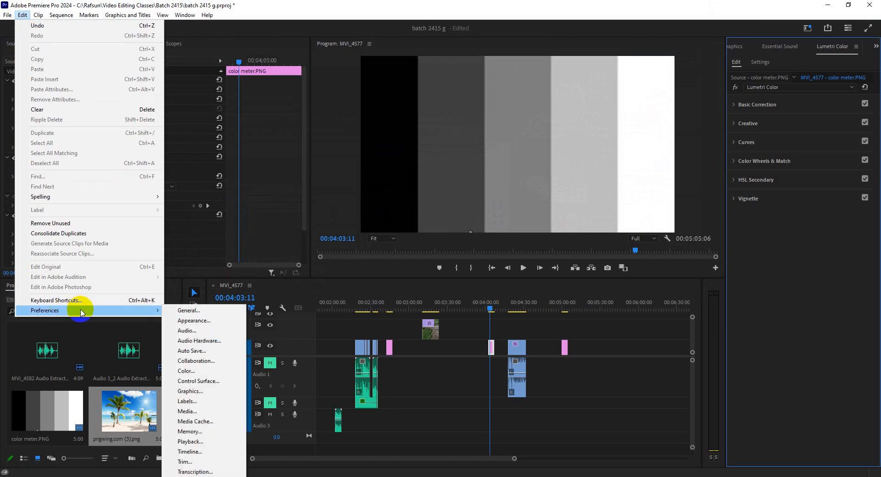
left_click(198, 341)
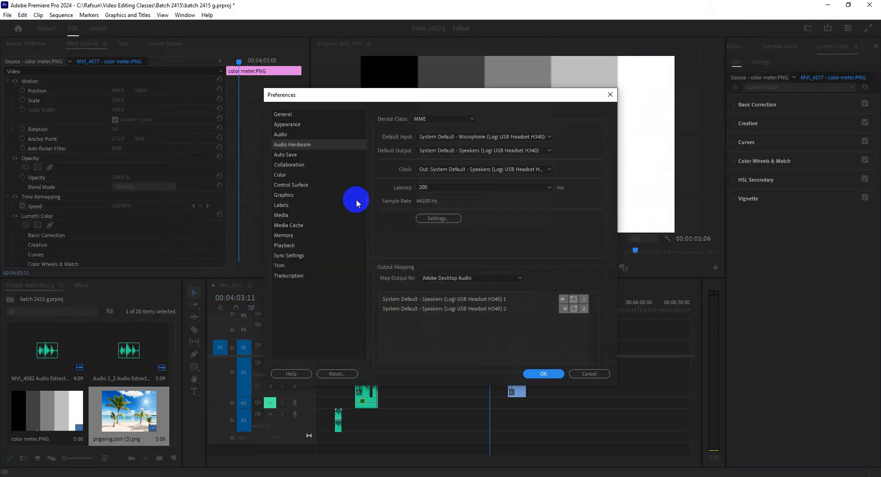
left_click(465, 137)
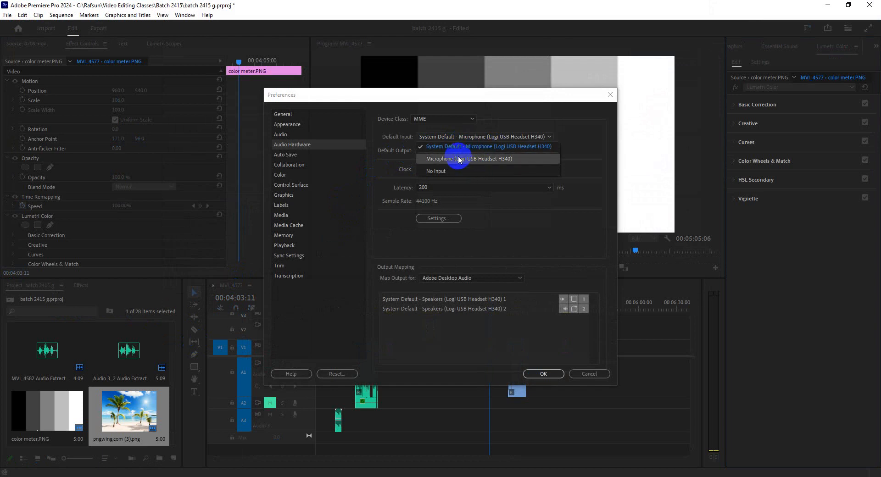
left_click(568, 375)
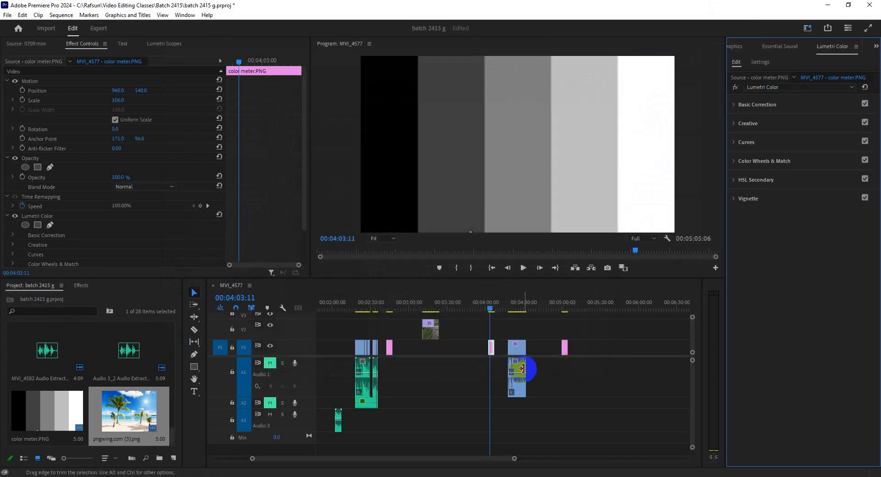
Step: Switch to the browser, search the web for "vocal remover from music" in a new tab, and open the vocalremover.org site
left_click(829, 5)
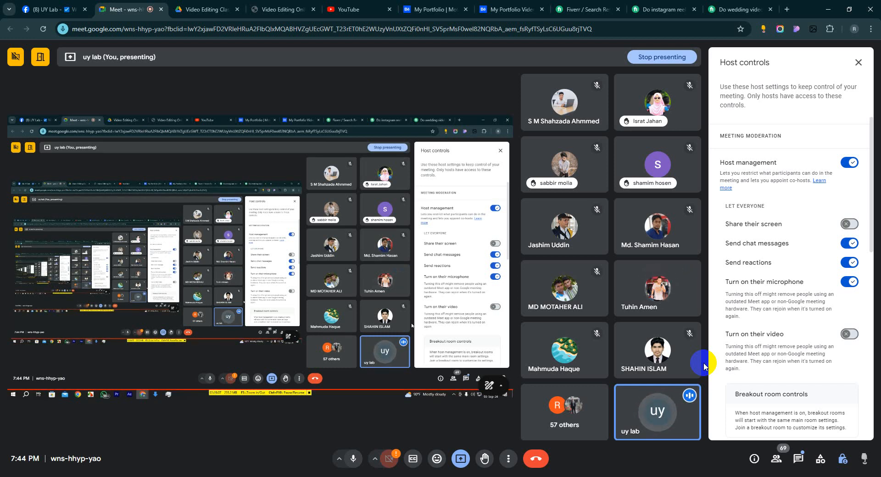
left_click(786, 9)
left_click(364, 30)
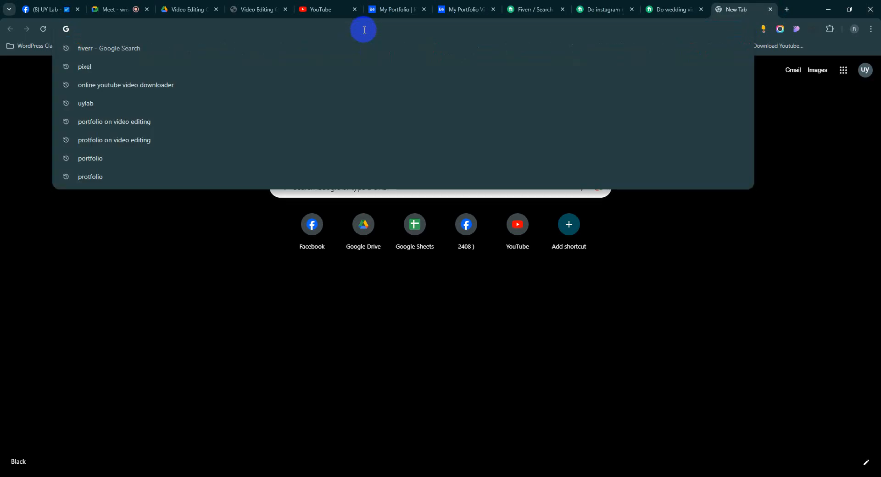
type("vocal ")
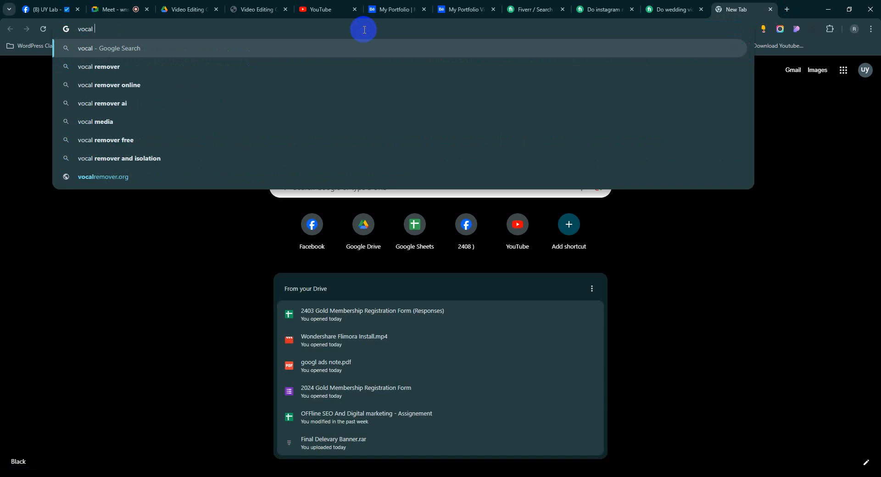
type("re")
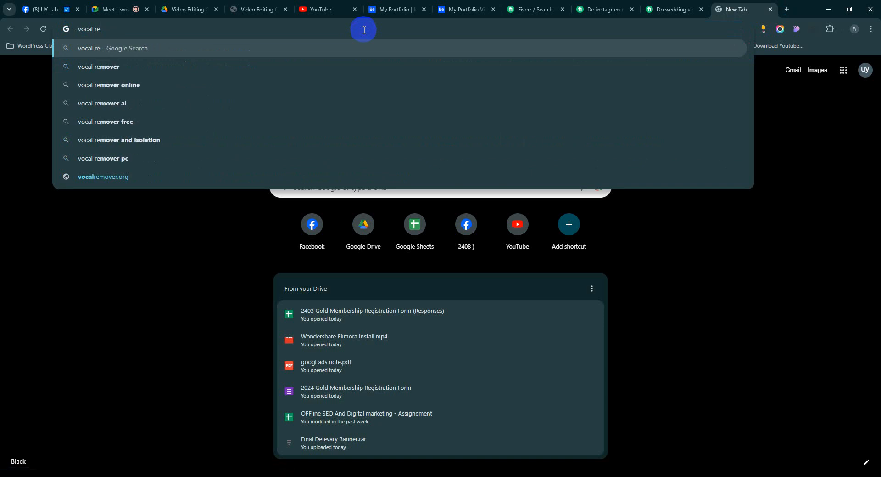
type("mover for")
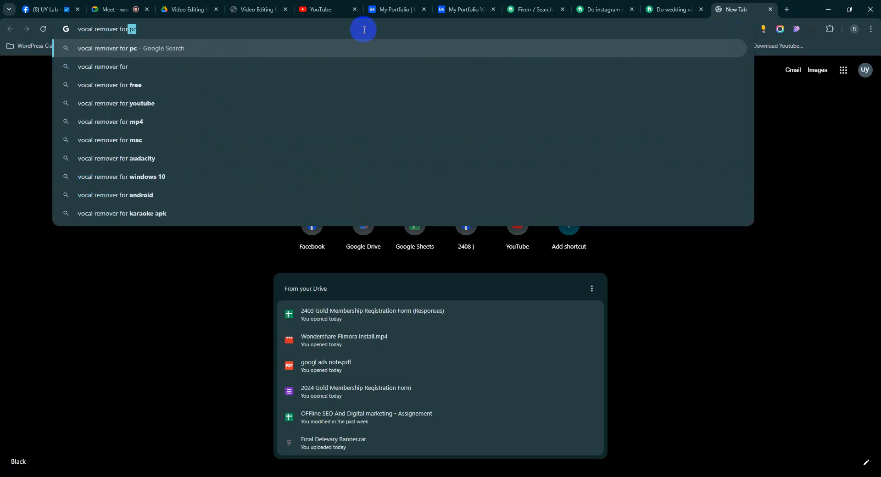
key("BackSpace")
key("BackSpace")
type("rom music")
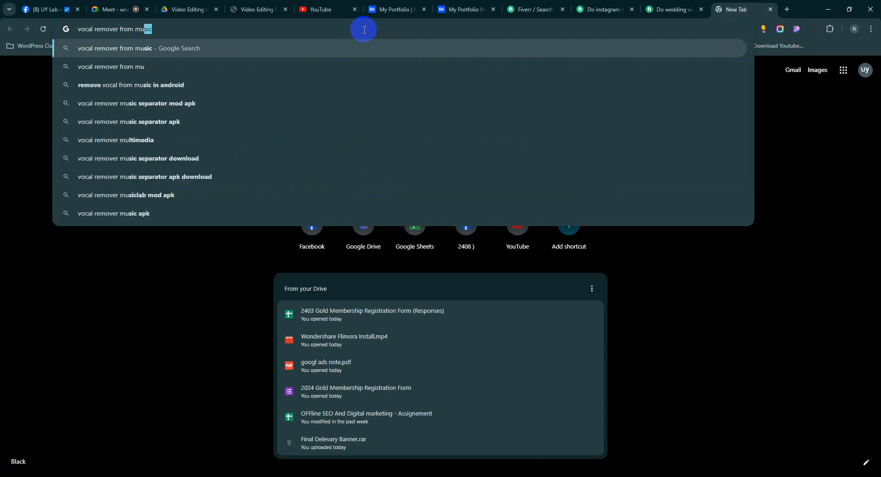
key("Return")
left_click(154, 136)
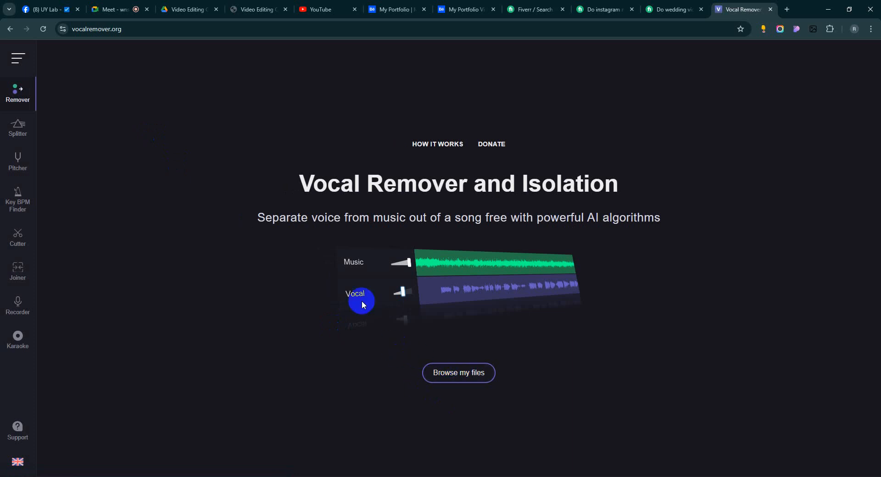
Step: Copy the vocalremover.org address and send it as a message in the Google Meet call chat
left_click(145, 32)
key("ctrl+c")
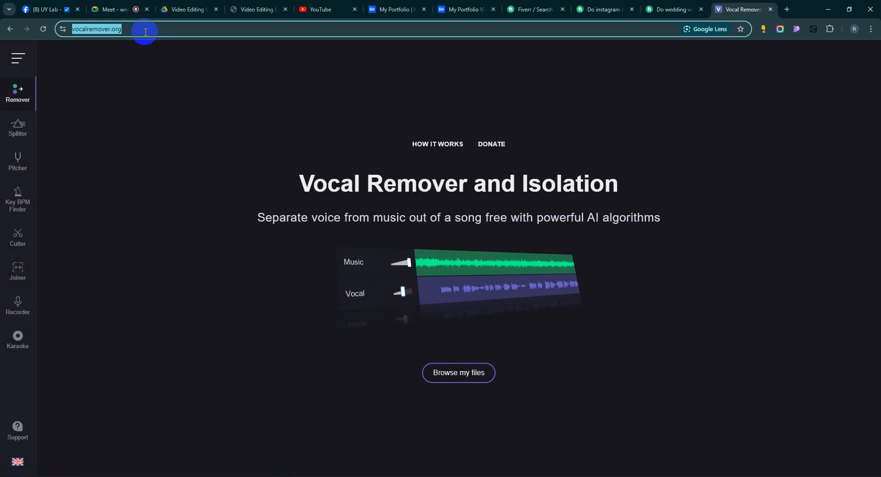
left_click(110, 10)
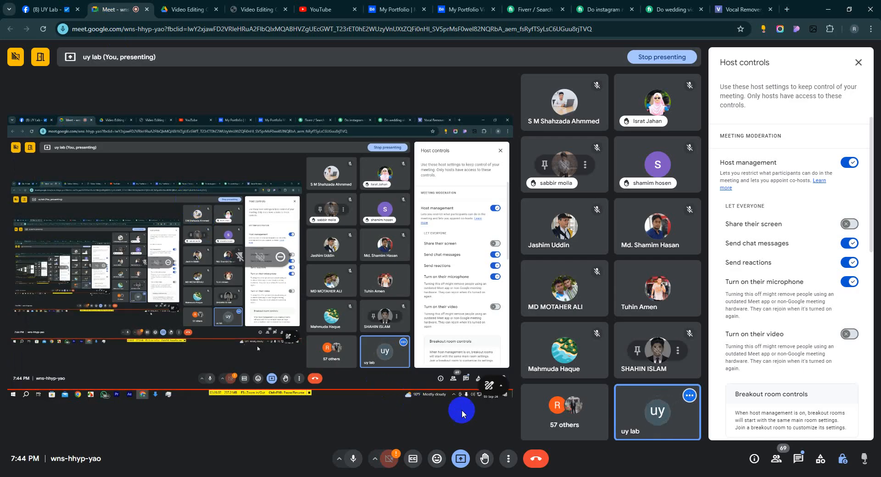
left_click(799, 458)
left_click(779, 423)
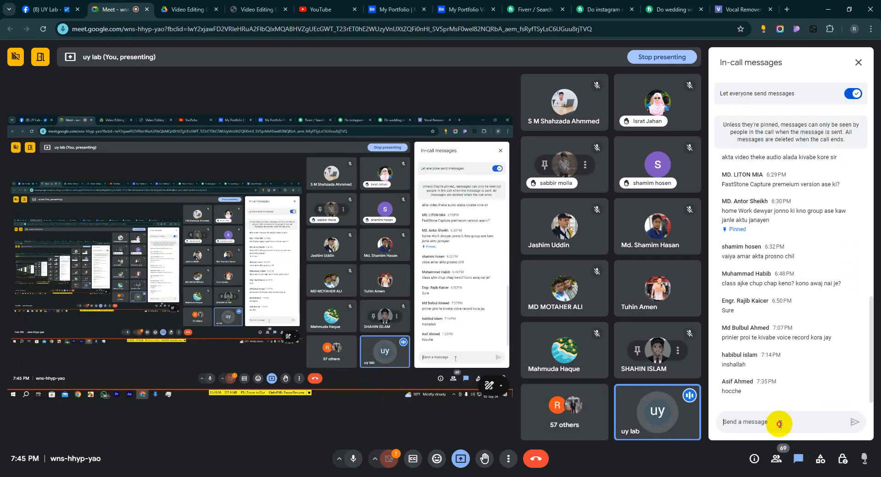
key("ctrl+v")
key("Return")
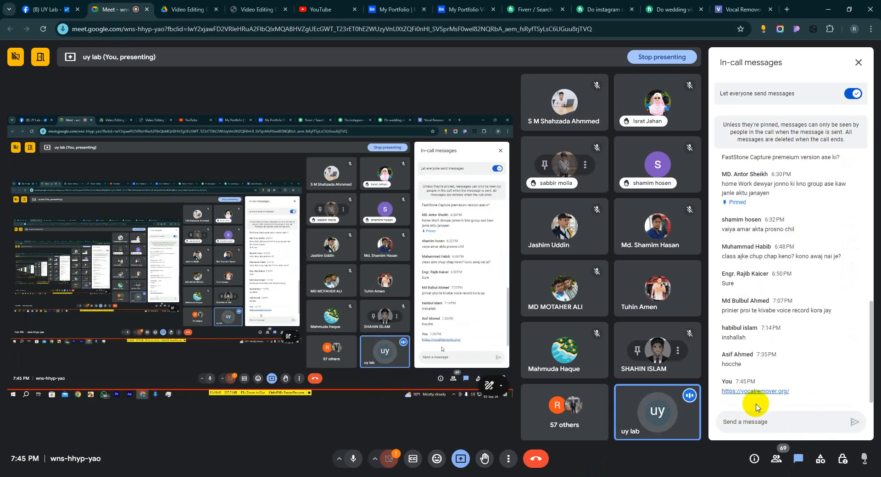
left_click(741, 9)
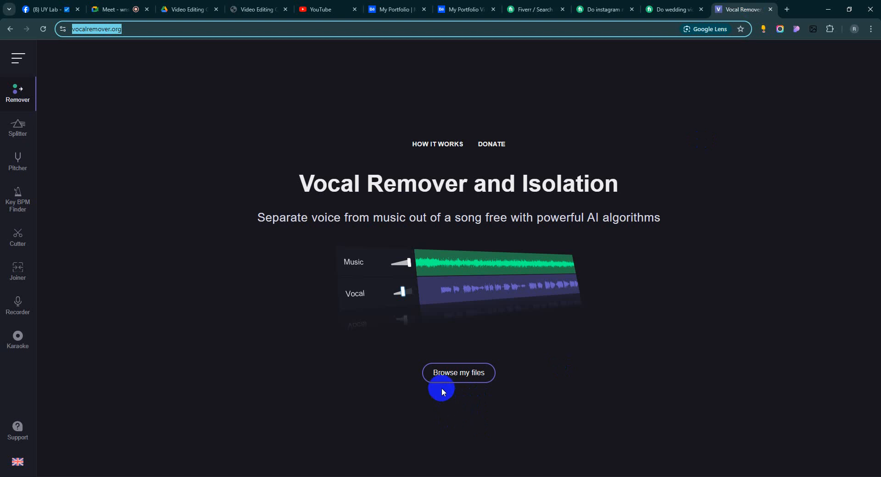
left_click(118, 9)
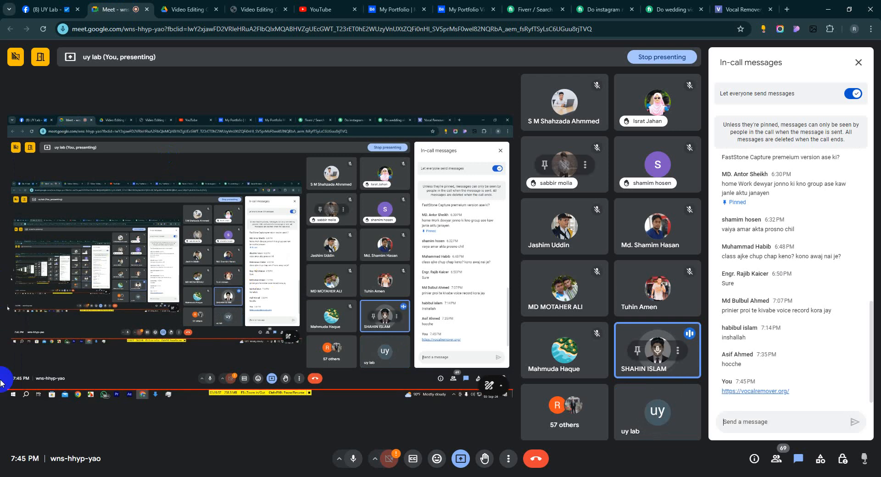
Step: Switch to Premiere Pro and review the General, Appearance, Audio and Audio Hardware preferences
left_click(191, 476)
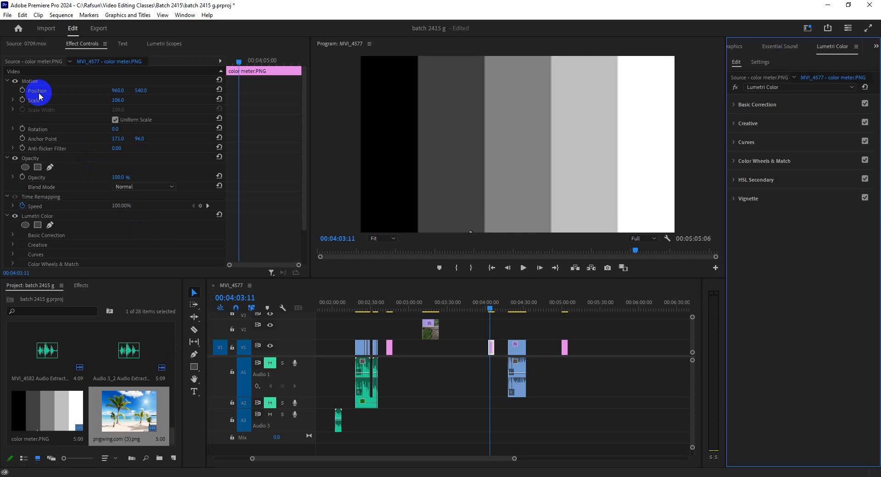
left_click(7, 15)
left_click(22, 15)
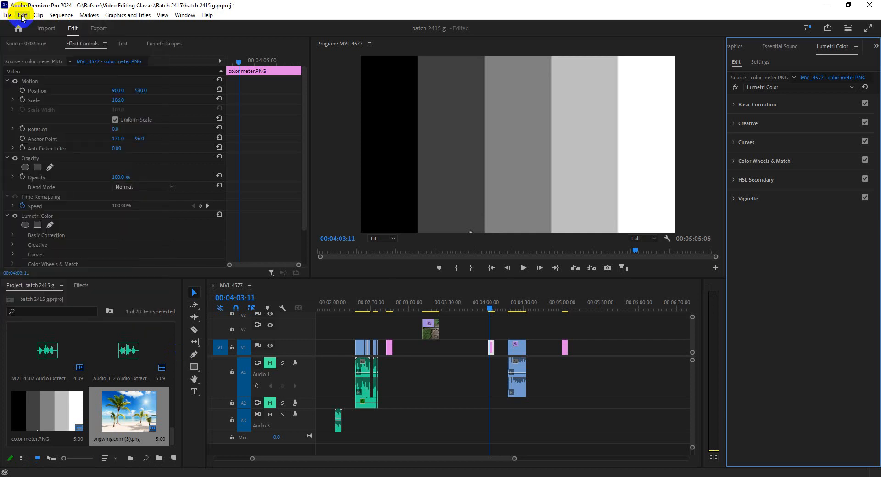
left_click(23, 15)
mouse_move(70, 309)
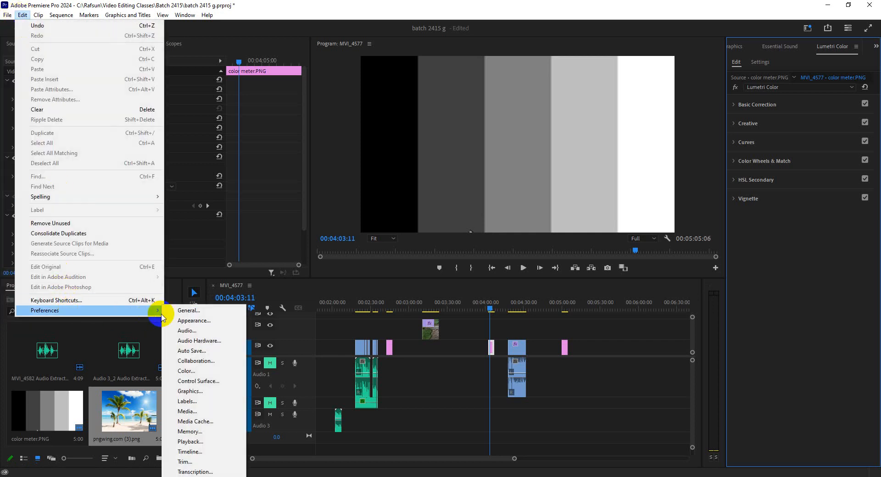
left_click(195, 316)
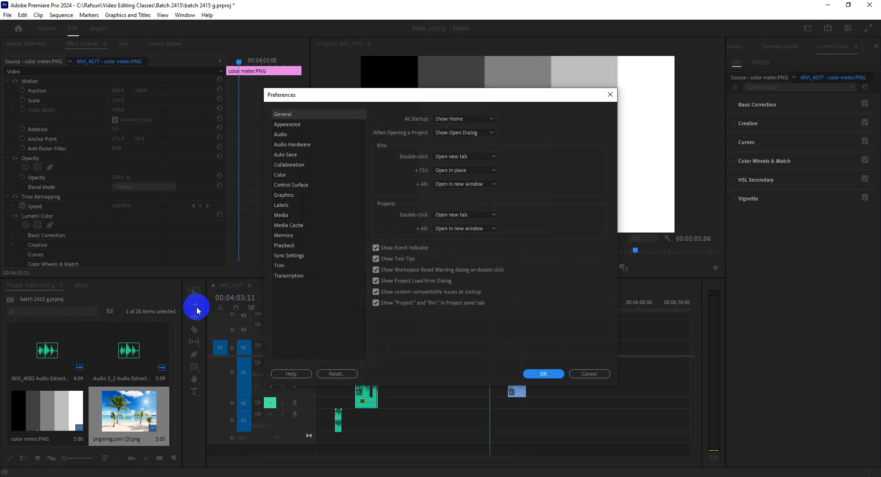
left_click(287, 125)
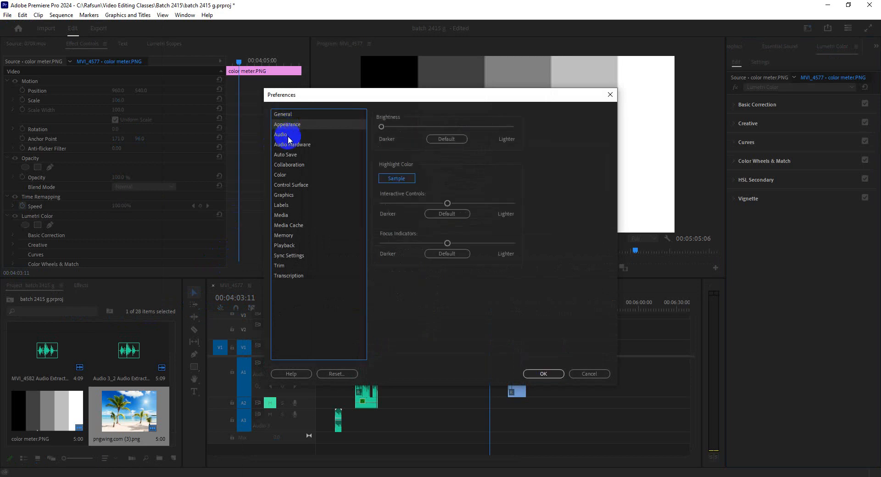
left_click(281, 135)
left_click(292, 145)
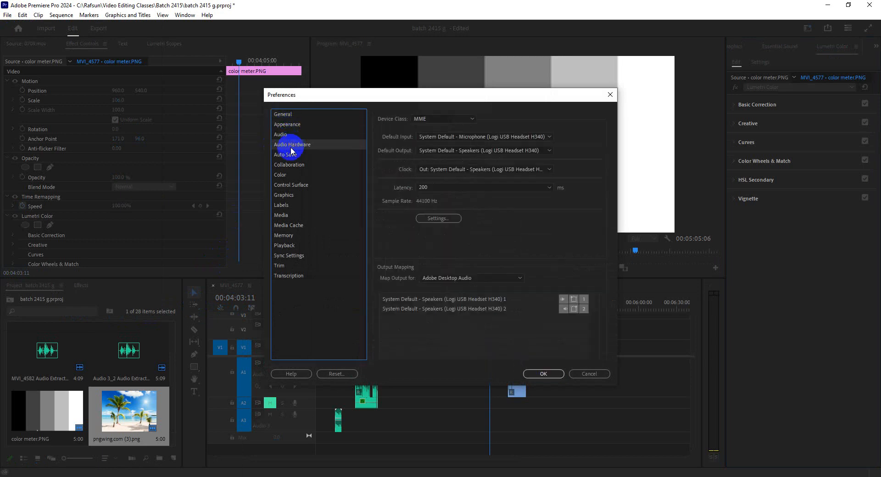
Step: Set the Auto Save preference to save projects automatically every 5 minutes and apply it
left_click(291, 156)
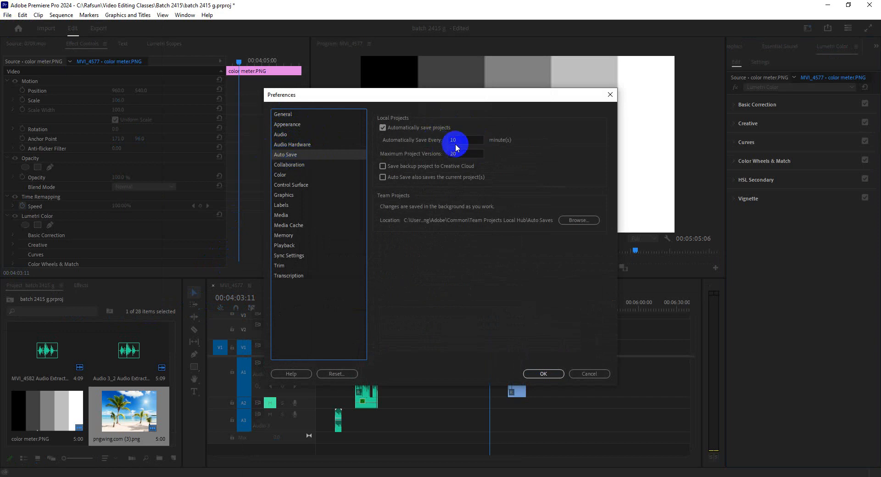
left_click(459, 140)
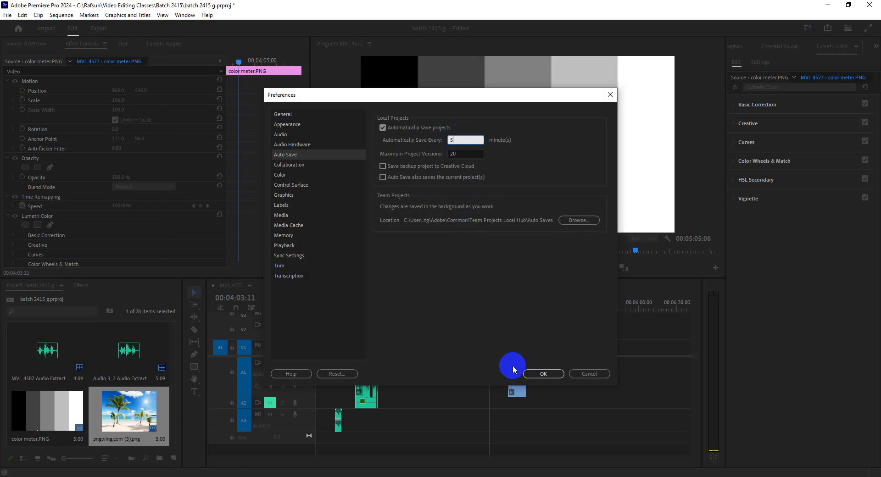
left_click(543, 374)
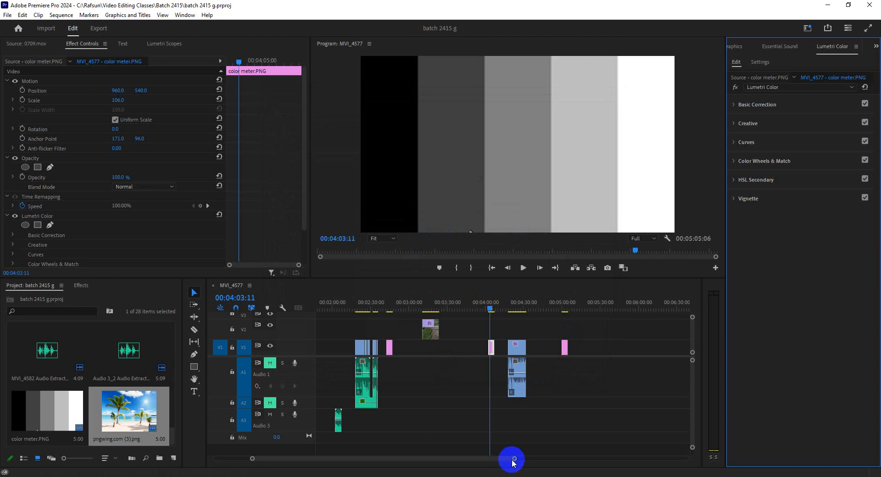
Step: Show more of the MVI_4577 timeline and move the playhead to the graphic clip at 00:03:13:00
left_click_drag(515, 459, 558, 459)
left_click_drag(544, 304, 464, 312)
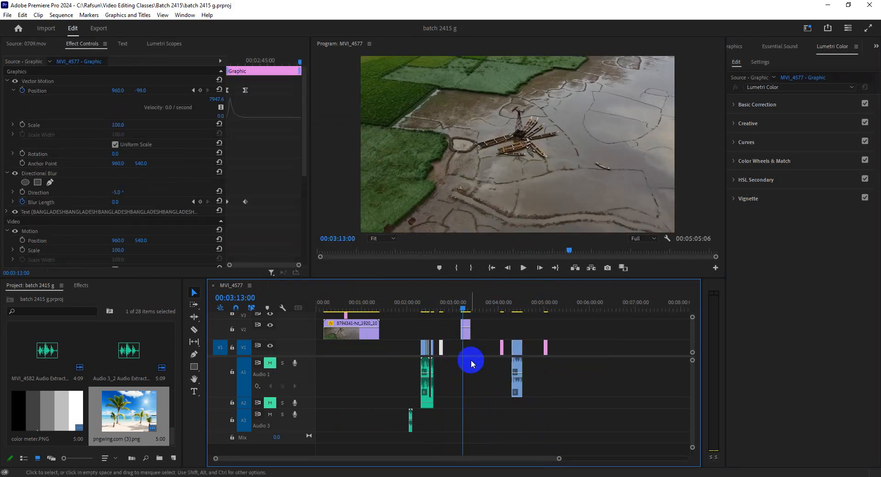
Step: Switch to the Google Meet call and turn off the host control that lets everyone turn on their microphone
left_click(235, 476)
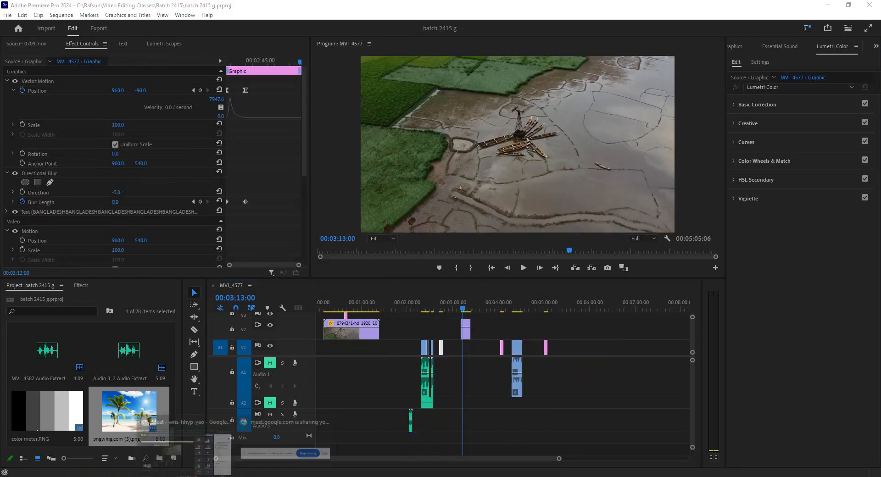
left_click(212, 461)
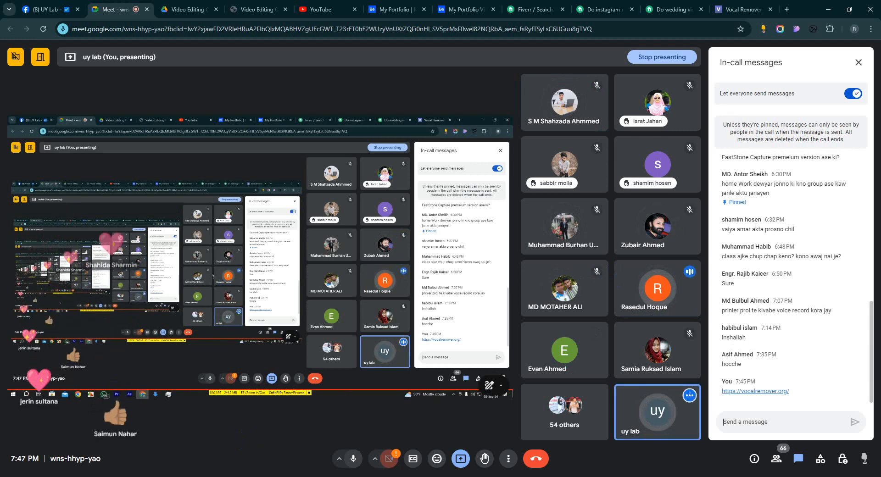
left_click(832, 452)
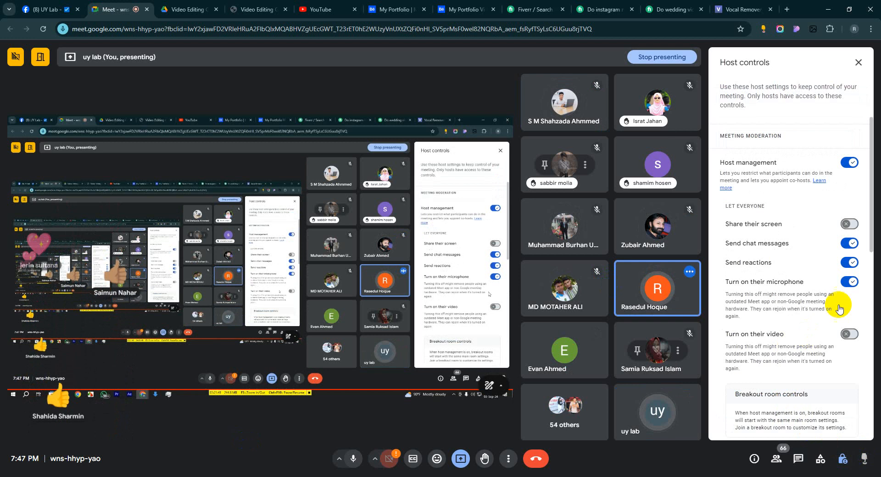
left_click(851, 282)
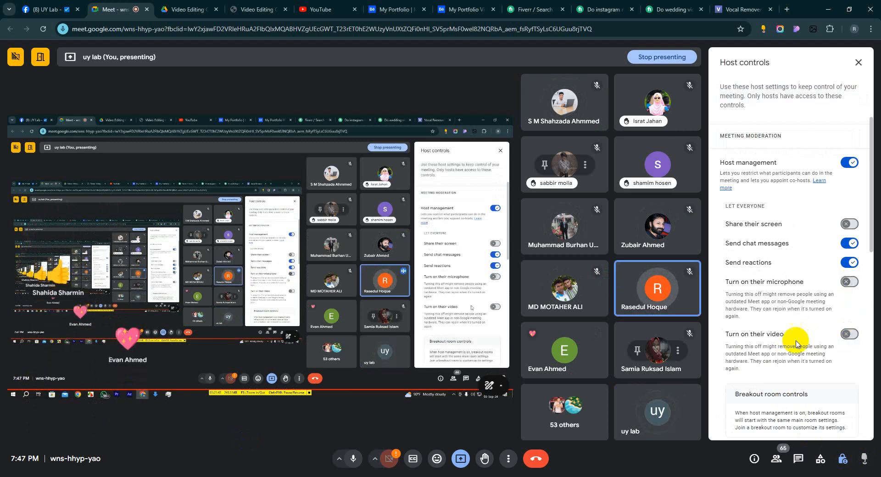